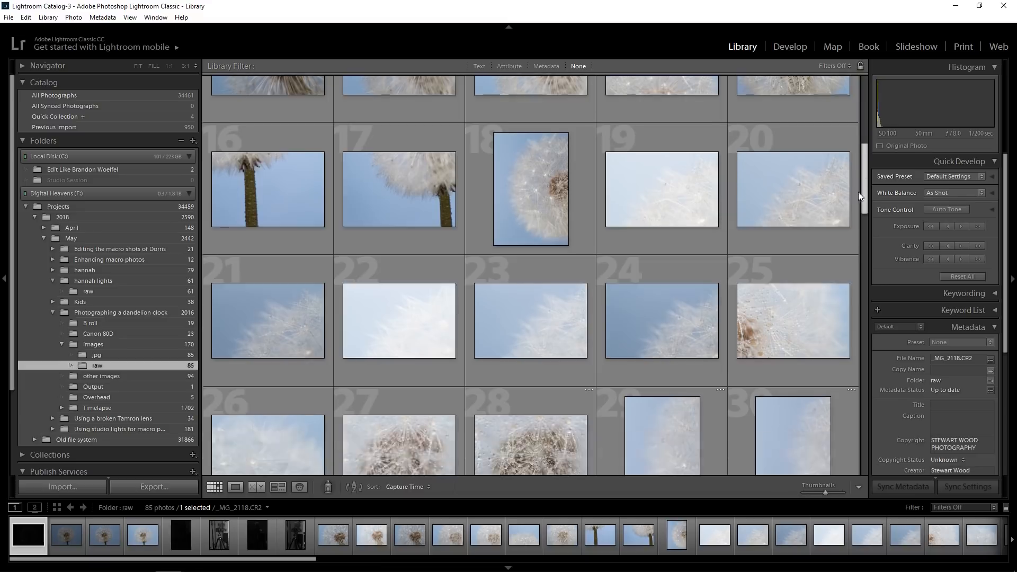
Flag every photo in the raw folder as a pick and filter the library to Flagged photos
{"action": "key", "text": "ctrl+a"}
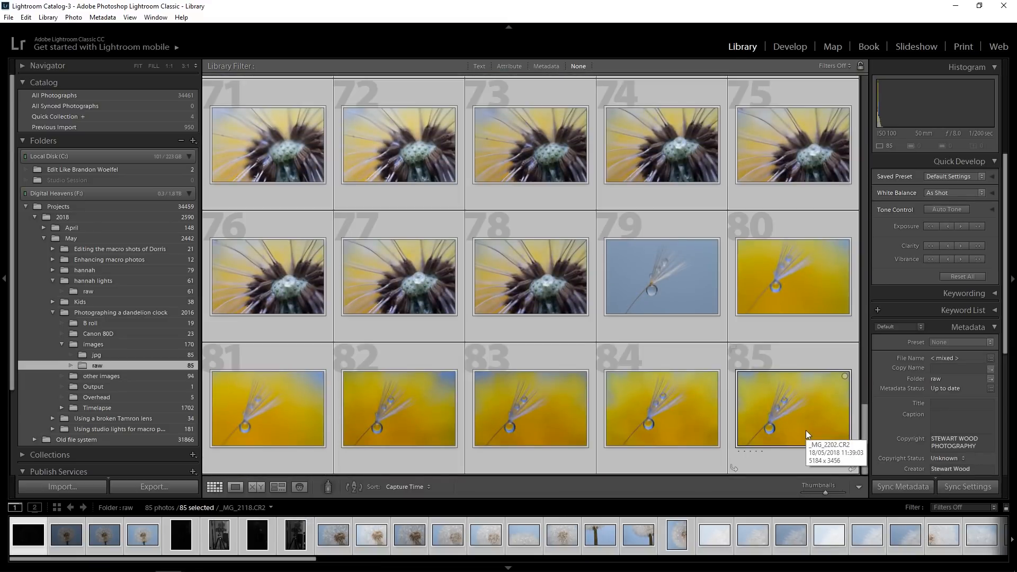
{"action": "key", "text": "p"}
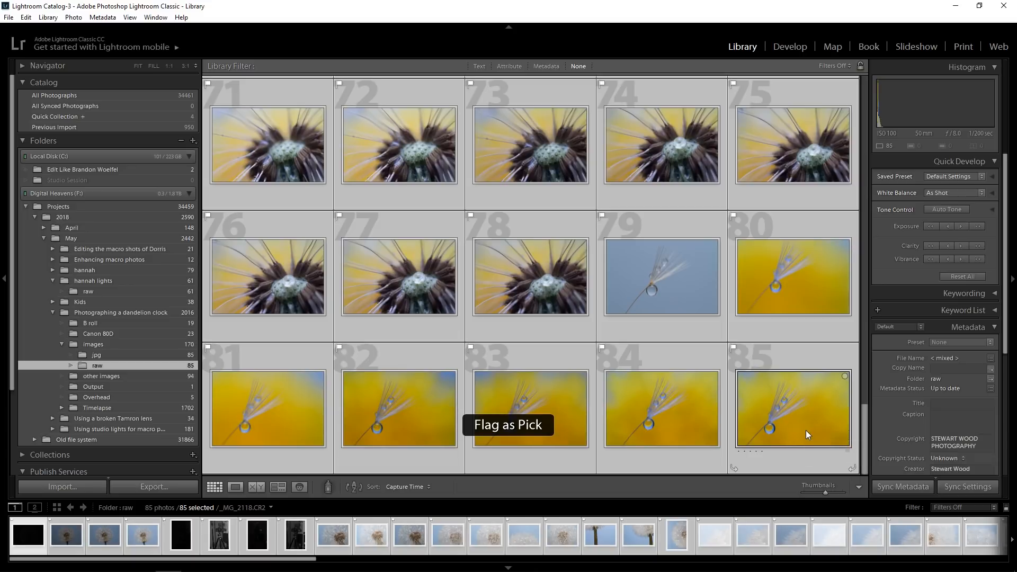
{"action": "left_click", "coordinate": [844, 65]}
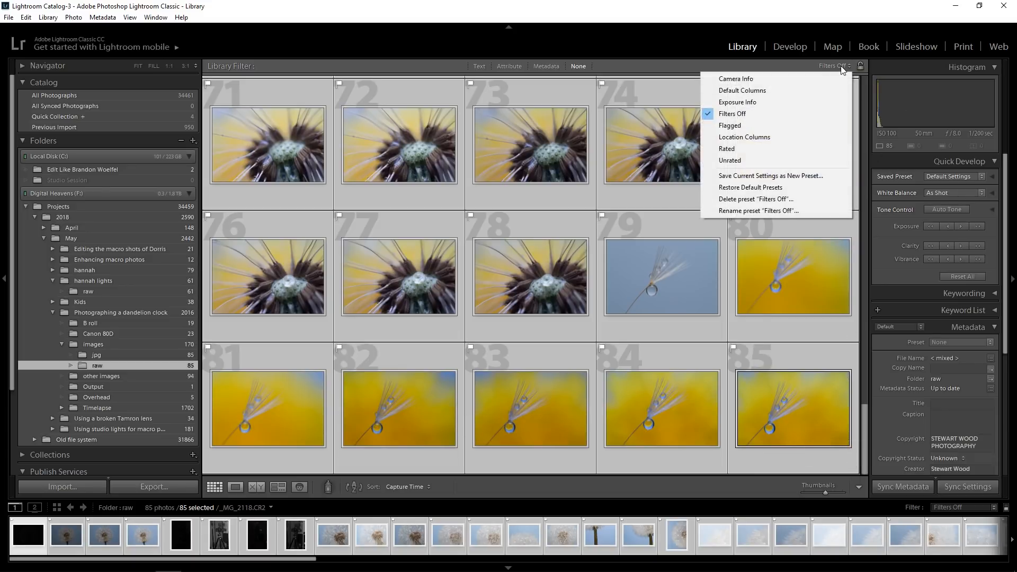
{"action": "left_click", "coordinate": [734, 126]}
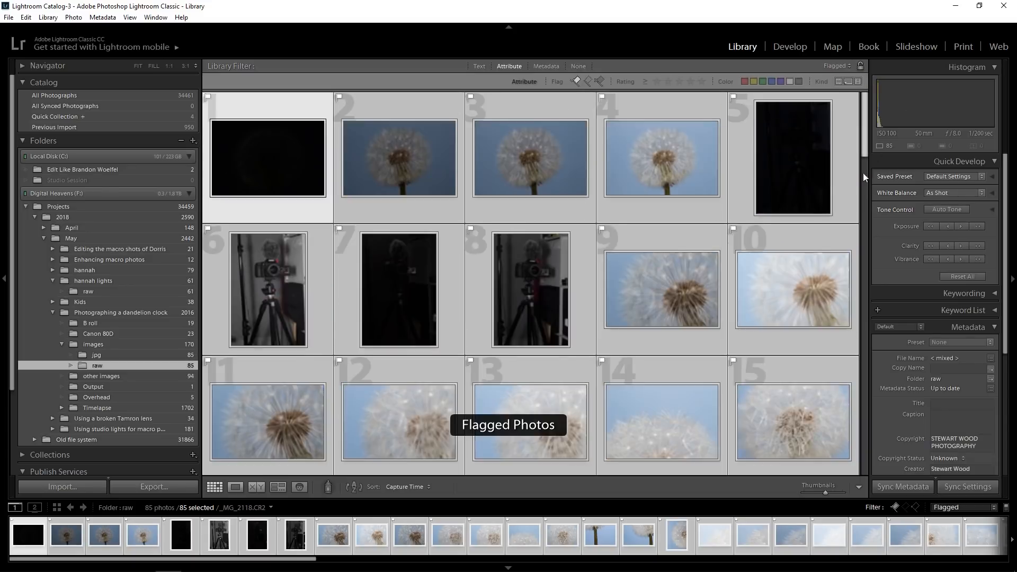
Reject the dark, dandelion and camera test shots at the start of the folder, _MG_2118 through _MG_2125
{"action": "left_click", "coordinate": [282, 206]}
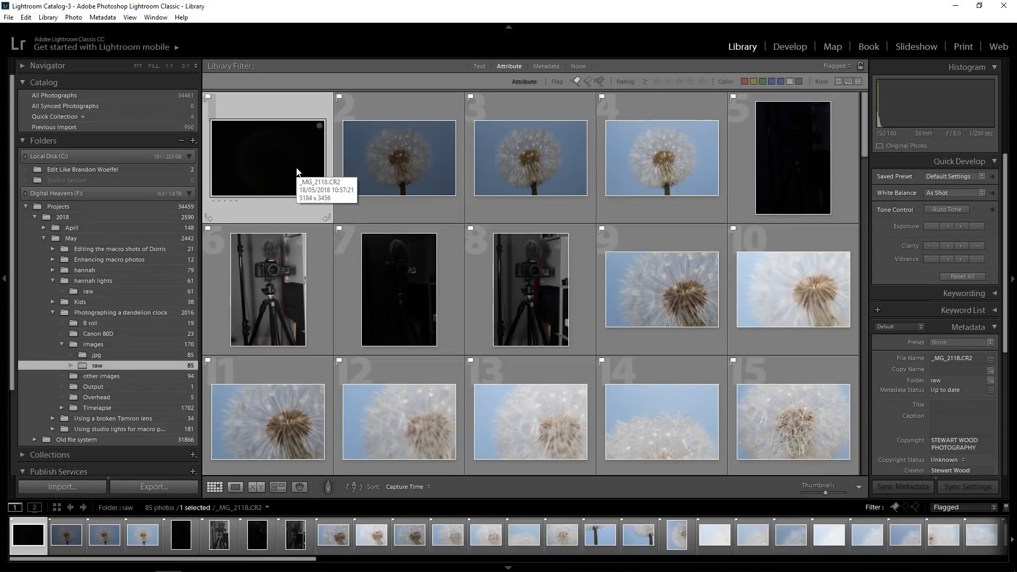
{"action": "key", "text": "x"}
{"action": "key", "text": "x"}
{"action": "key", "text": "x"}
{"action": "key", "text": "x"}
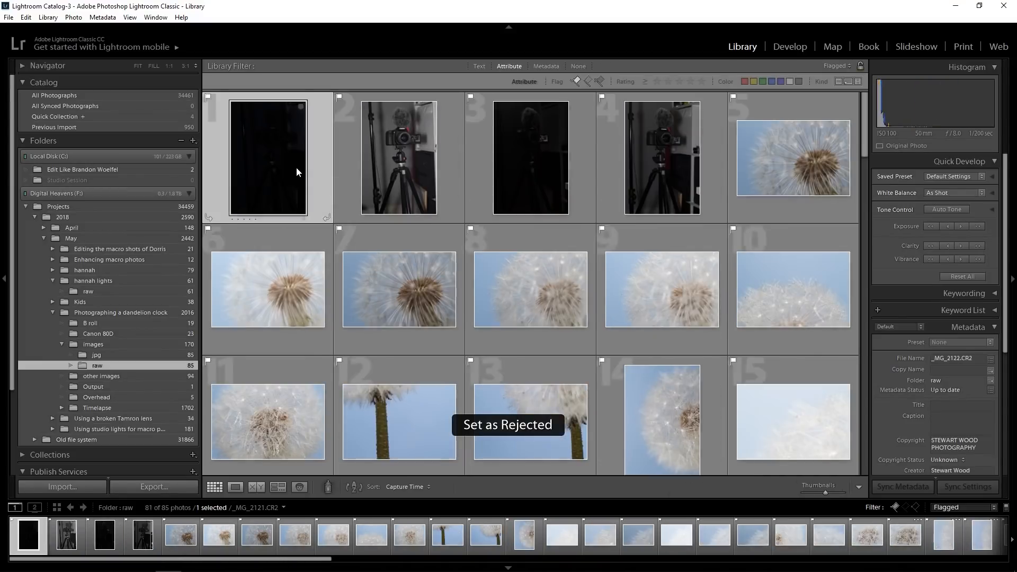
{"action": "key", "text": "x"}
{"action": "key", "text": "x"}
{"action": "key", "text": "x"}
{"action": "key", "text": "x"}
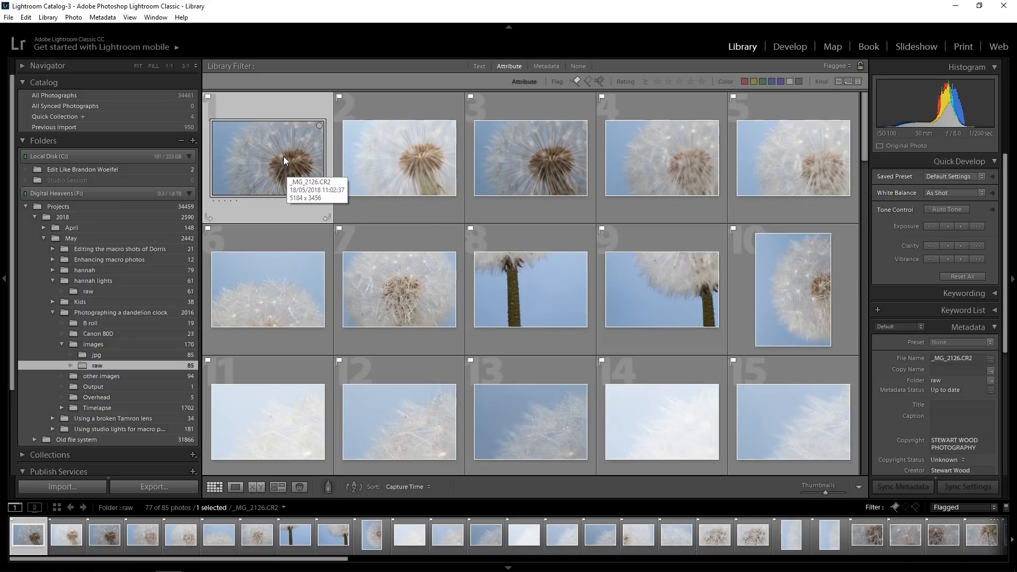
Open _MG_2126 in the Develop module and compare it with the two shots that follow it
{"action": "left_click", "coordinate": [797, 51]}
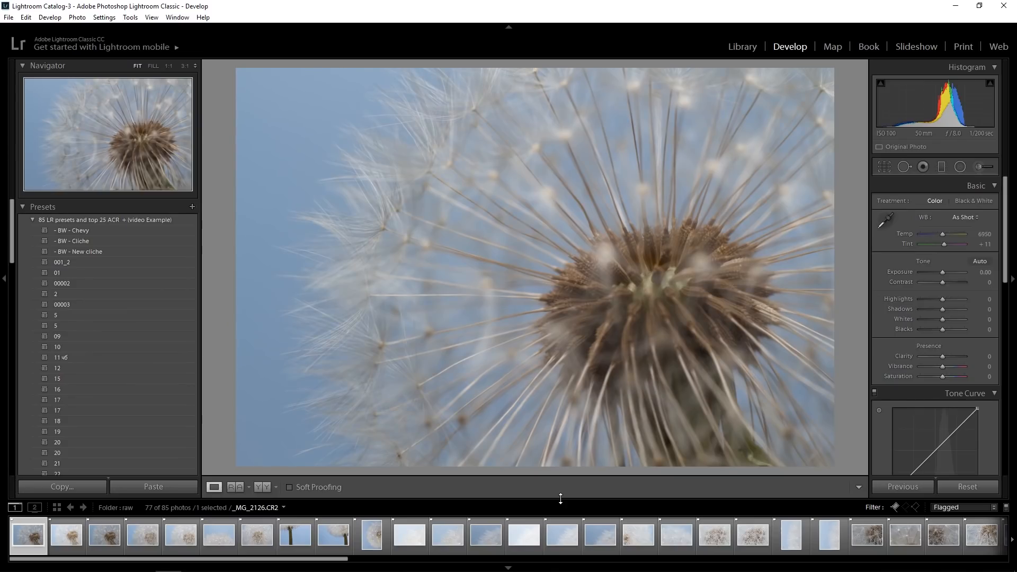
{"action": "key", "text": "Right"}
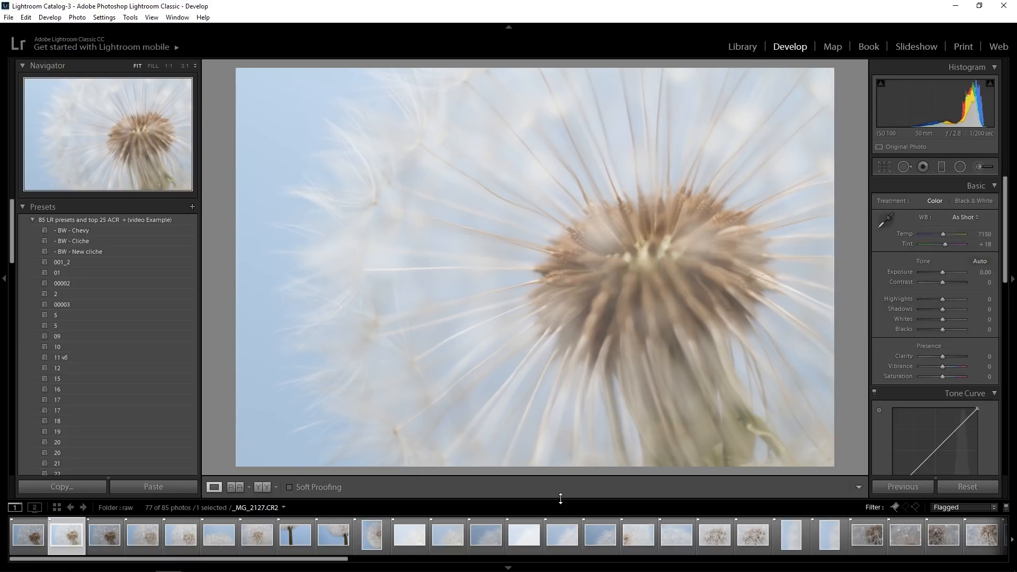
{"action": "key", "text": "Right"}
{"action": "key", "text": "Left"}
{"action": "key", "text": "Left"}
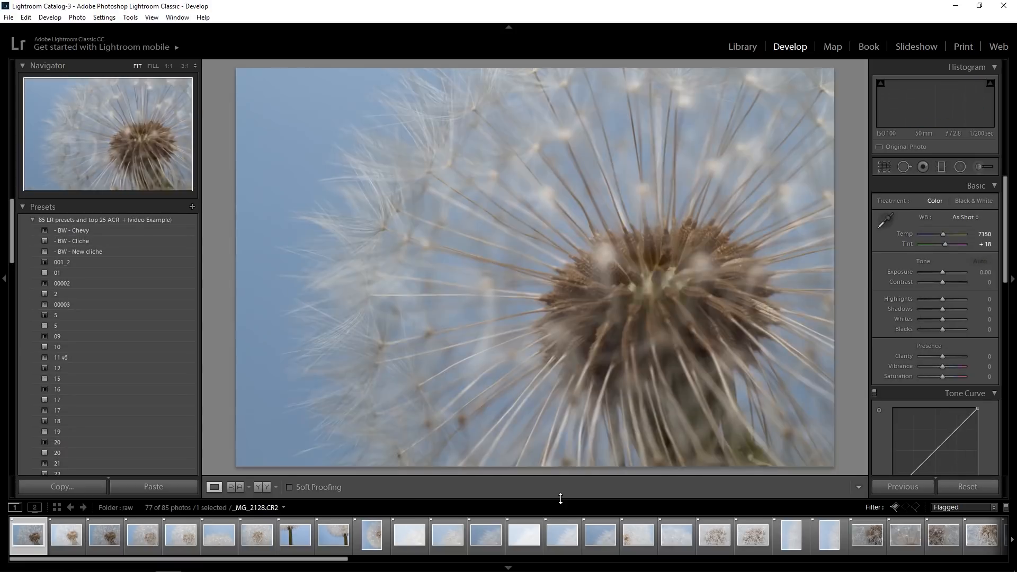
Reject the dandelion head and stem shots _MG_2126 through _MG_2133
{"action": "key", "text": "x"}
{"action": "key", "text": "x"}
{"action": "key", "text": "x"}
{"action": "key", "text": "x"}
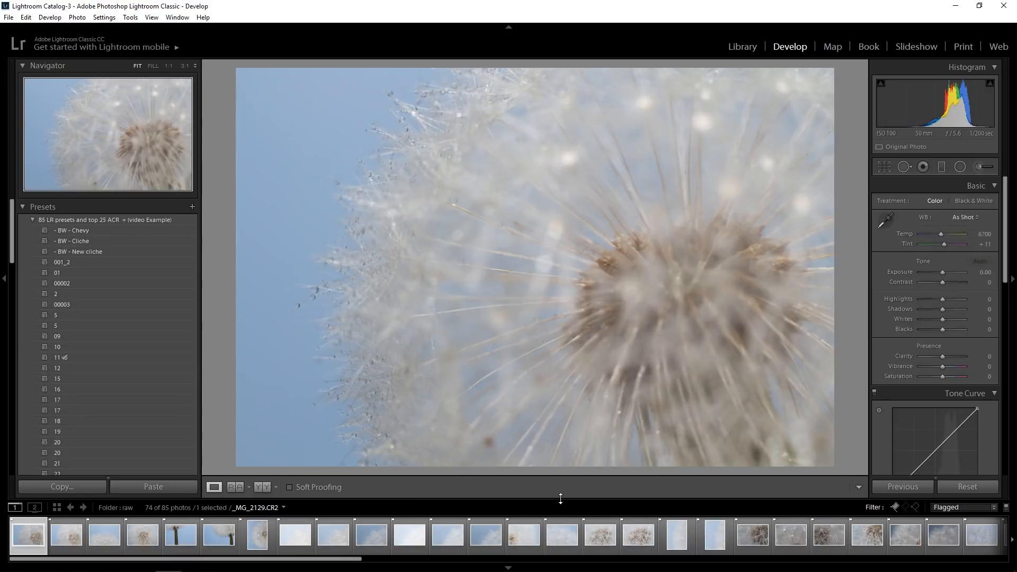
{"action": "key", "text": "x"}
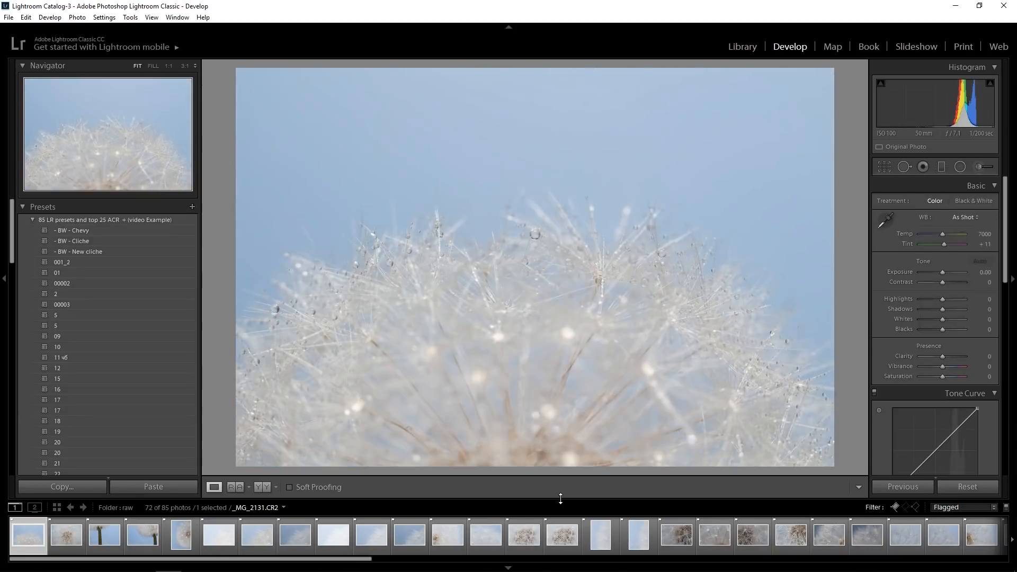
{"action": "key", "text": "x"}
{"action": "key", "text": "x"}
{"action": "key", "text": "x"}
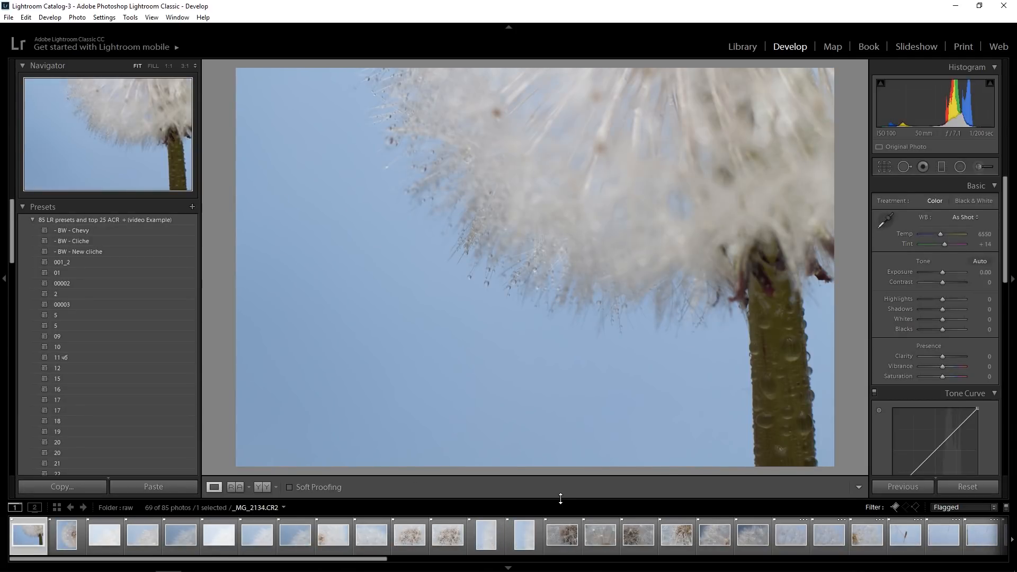
Compare the stem shot _MG_2134 with the portrait shot _MG_2135 and reject _MG_2134
{"action": "key", "text": "Right"}
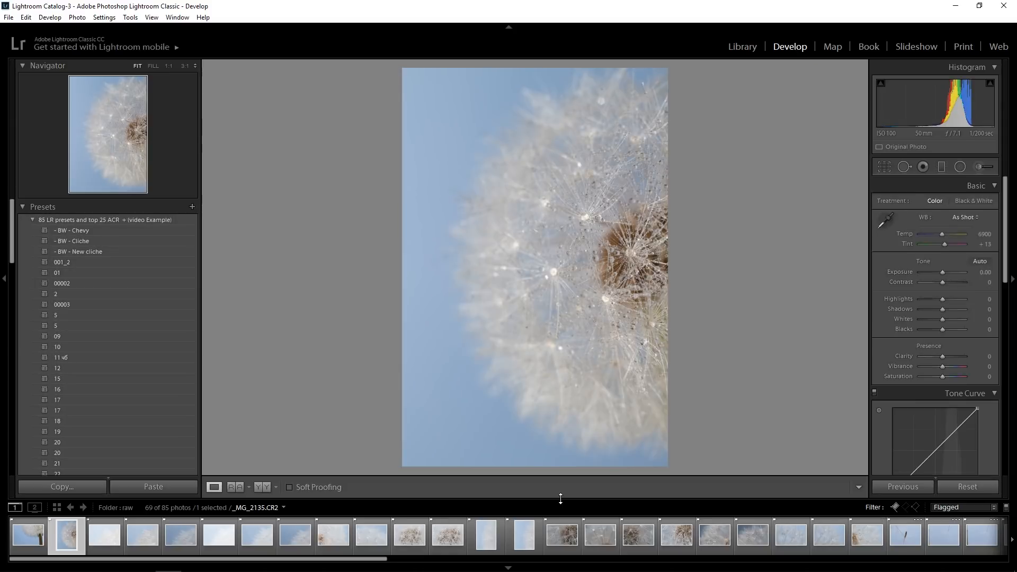
{"action": "key", "text": "Left"}
{"action": "key", "text": "x"}
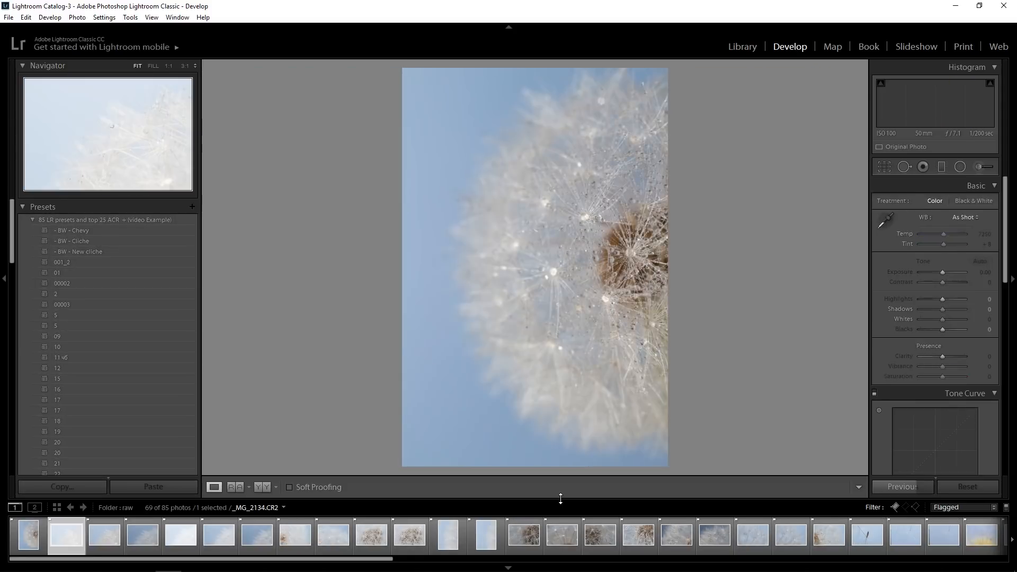
Compare the bright droplet shot _MG_2136 with _MG_2137 and reject _MG_2136
{"action": "key", "text": "Right"}
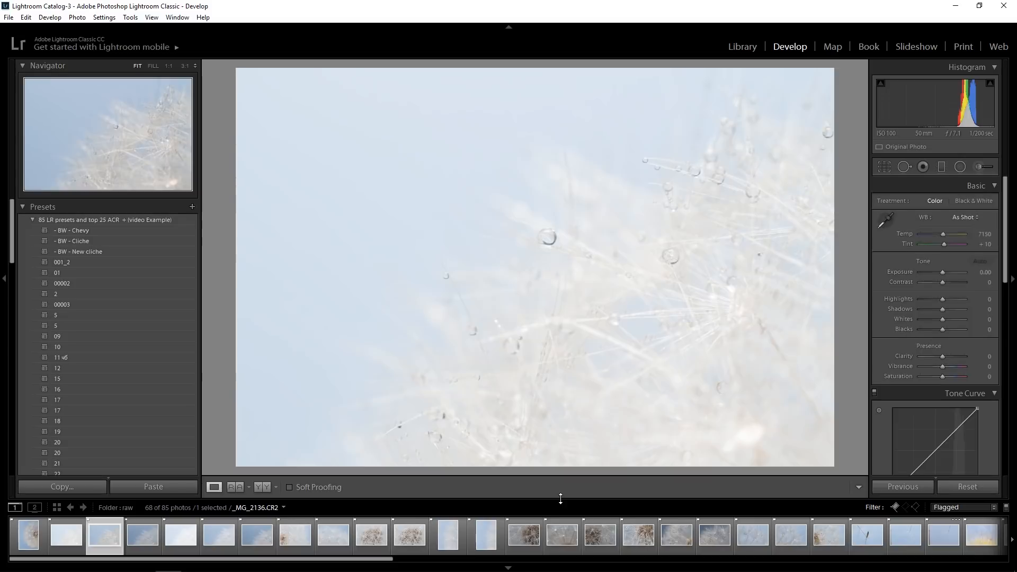
{"action": "key", "text": "Left"}
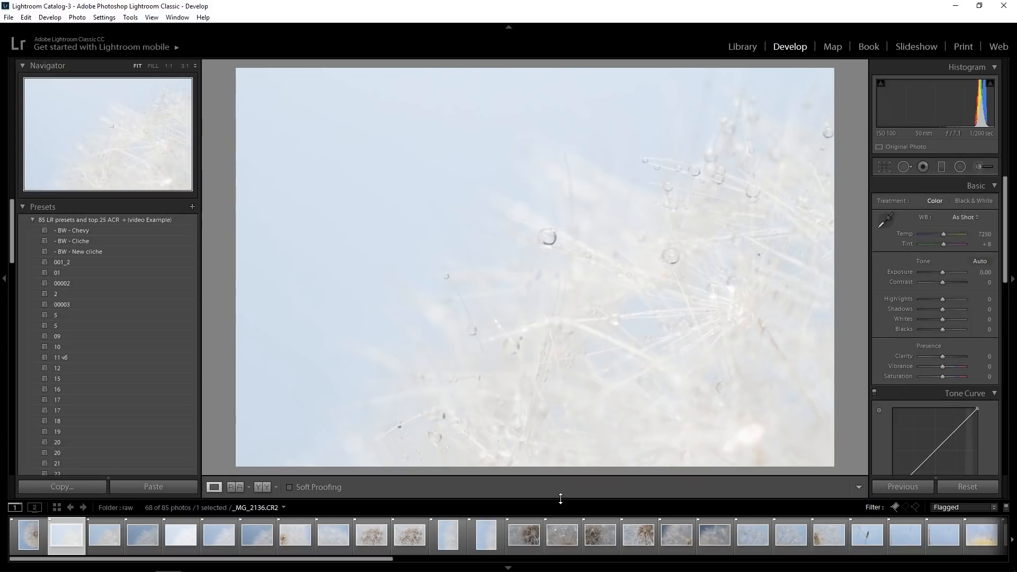
{"action": "key", "text": "Right"}
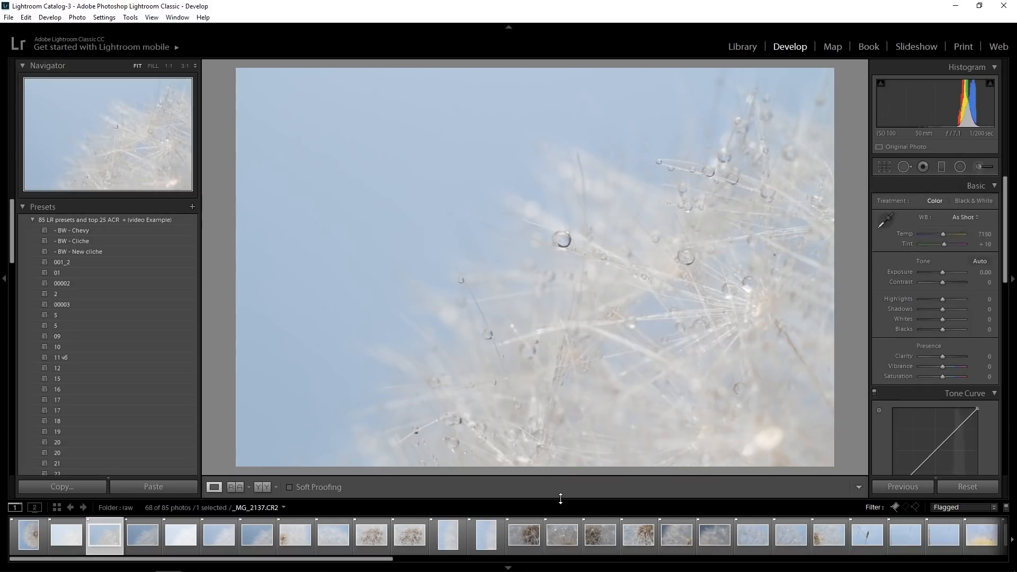
{"action": "key", "text": "x"}
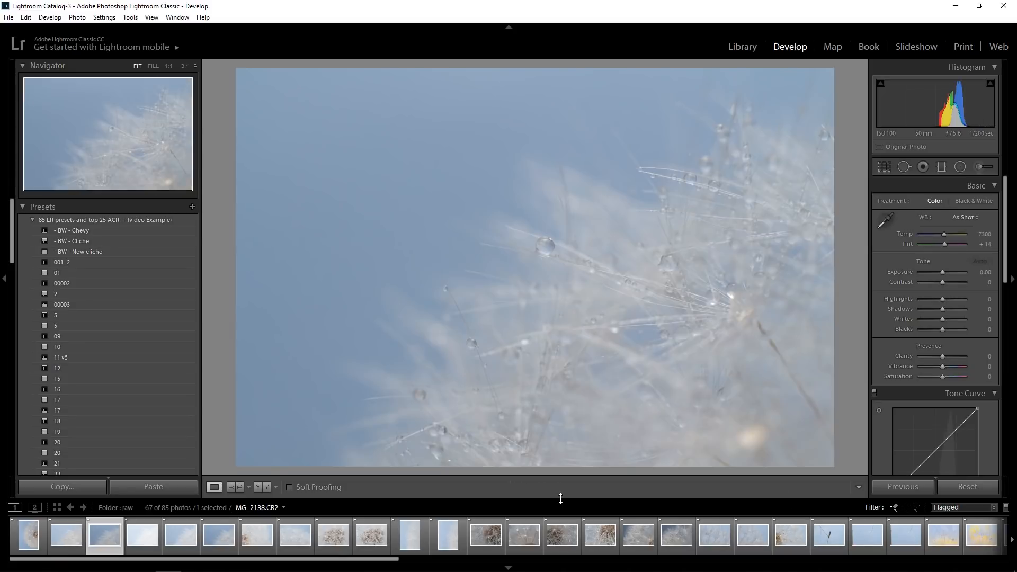
Compare _MG_2137 with _MG_2138, then reject _MG_2137 and the portrait shot _MG_2135
{"action": "key", "text": "Left"}
{"action": "key", "text": "Right"}
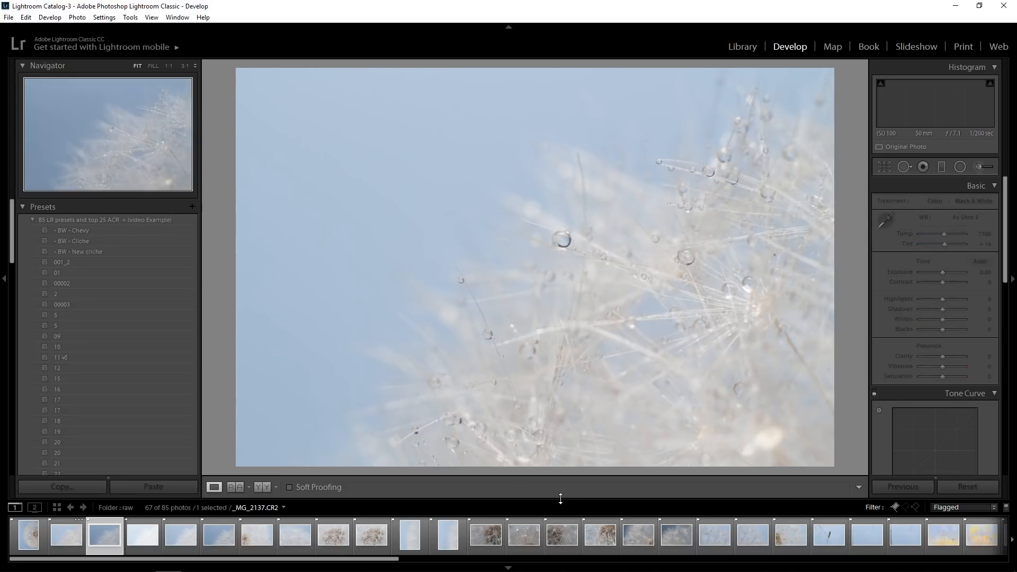
{"action": "key", "text": "Left"}
{"action": "key", "text": "x"}
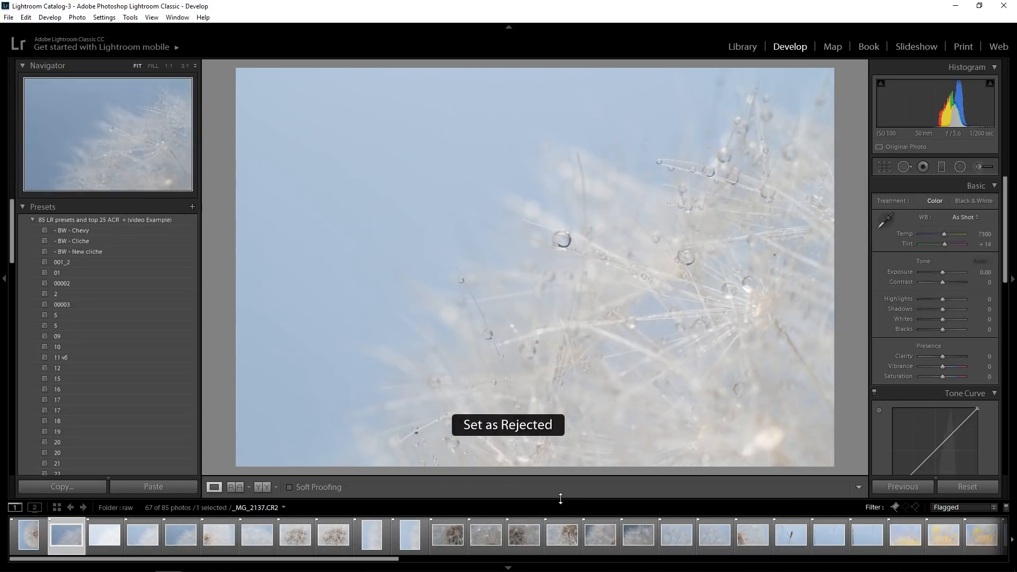
{"action": "key", "text": "Left"}
{"action": "key", "text": "x"}
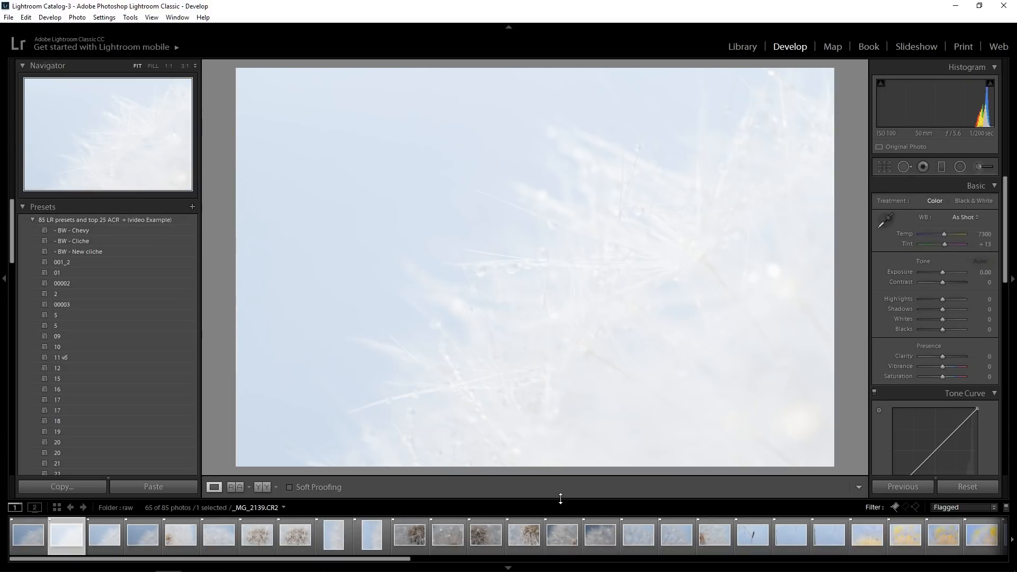
Reject the overexposed _MG_2139, compare _MG_2138 with _MG_2140, and reject _MG_2140
{"action": "key", "text": "x"}
{"action": "key", "text": "Left"}
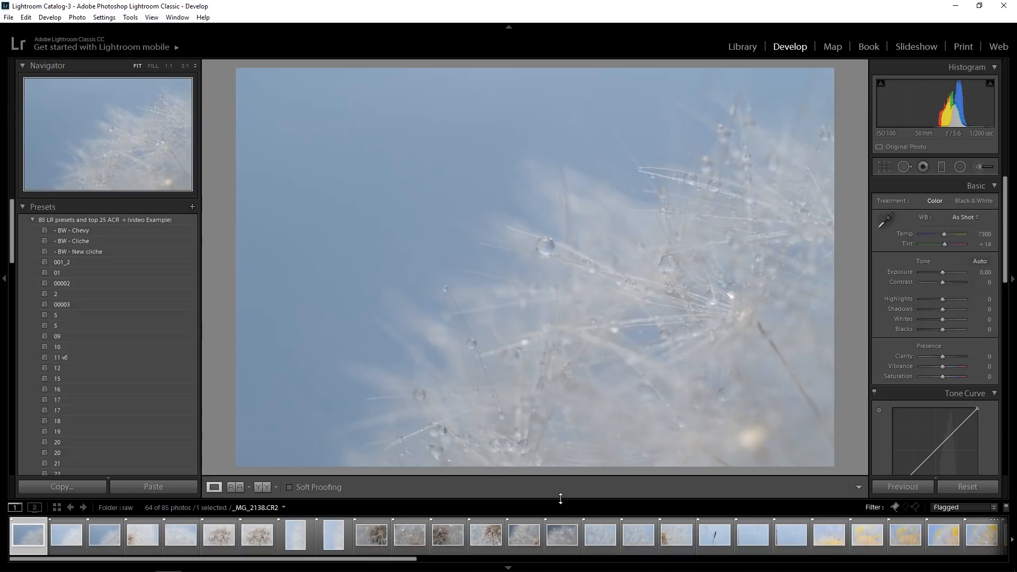
{"action": "key", "text": "Right"}
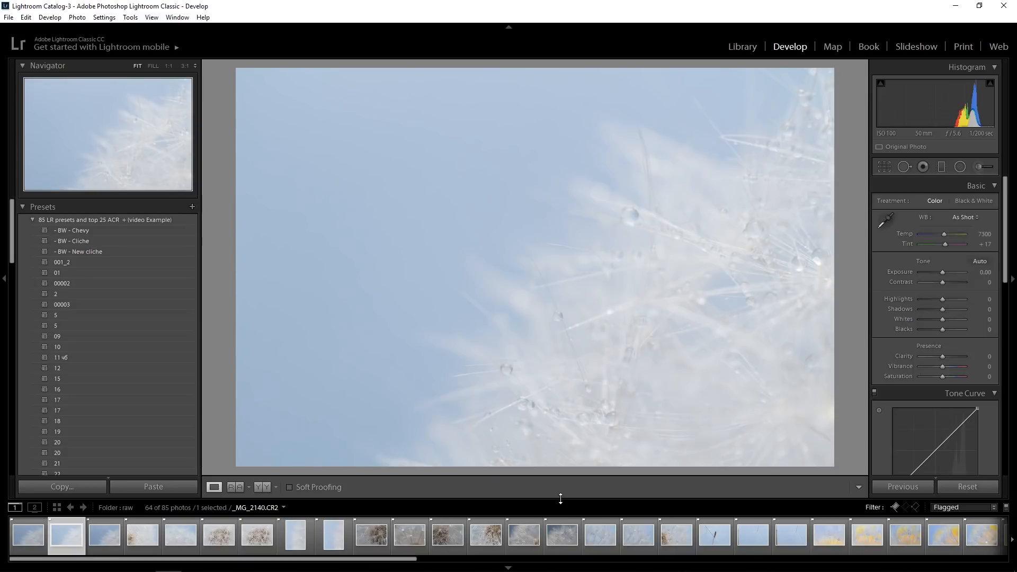
{"action": "key", "text": "x"}
Compare the similar droplet shots _MG_2138 and _MG_2141 back and forth and reject the weaker one
{"action": "key", "text": "Left"}
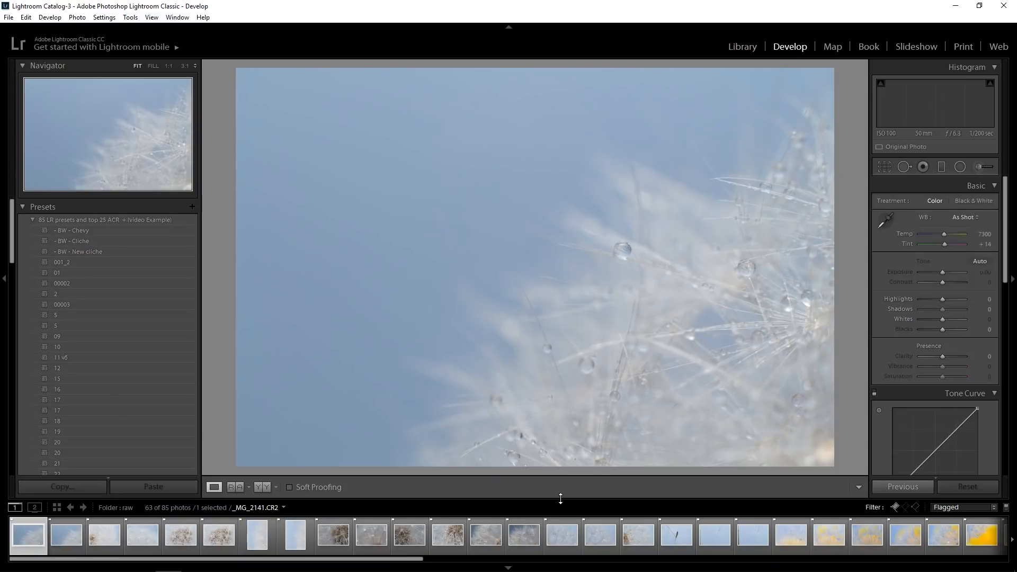
{"action": "key", "text": "Right"}
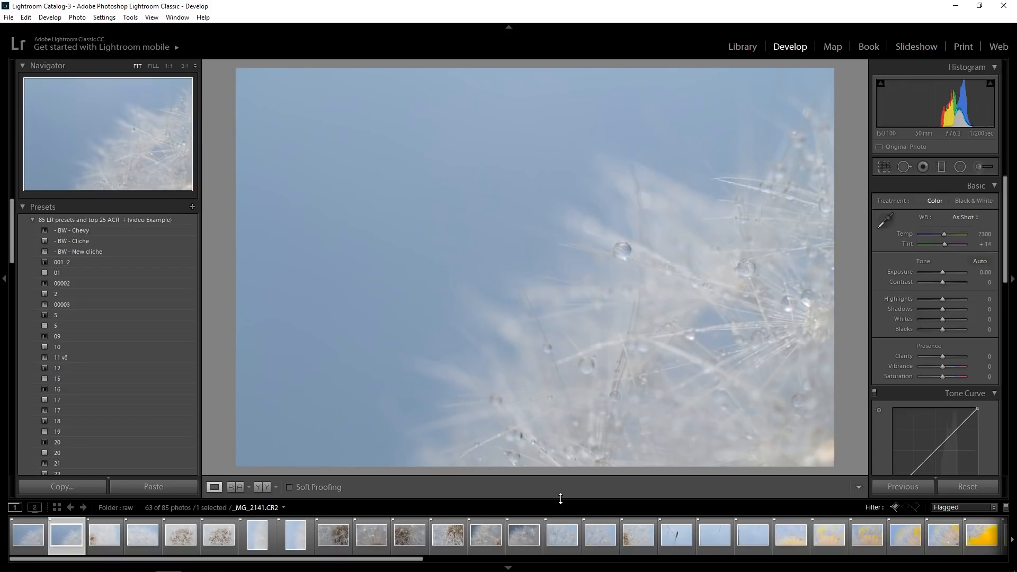
{"action": "key", "text": "Left"}
{"action": "key", "text": "Right"}
{"action": "key", "text": "Left"}
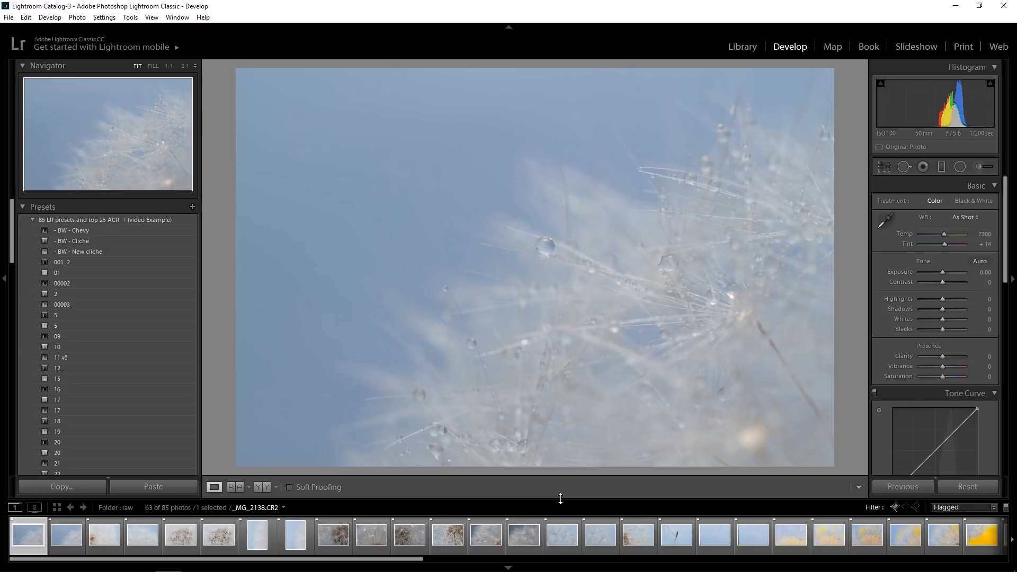
{"action": "key", "text": "Right"}
{"action": "key", "text": "Left"}
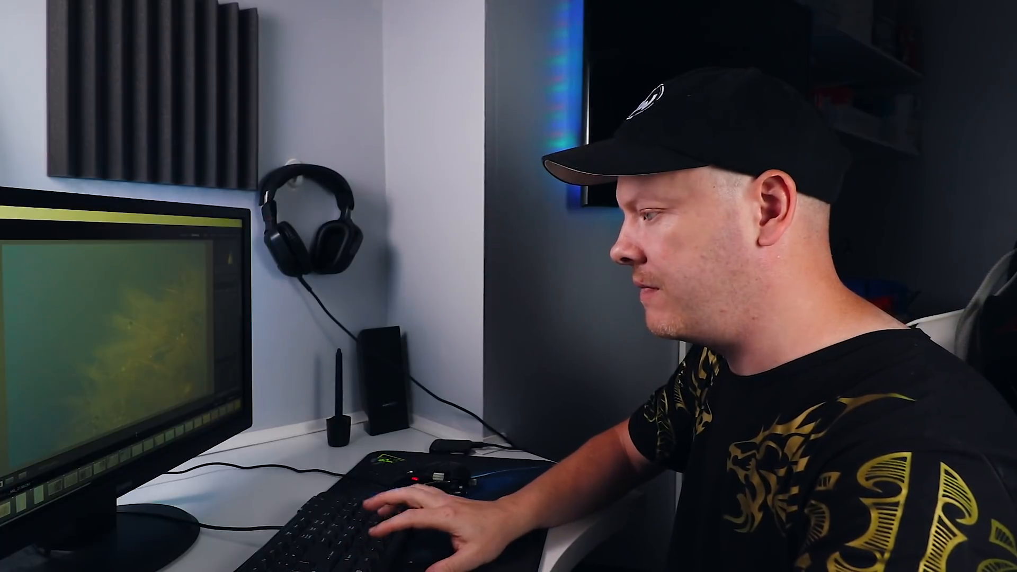
{"action": "key", "text": "x"}
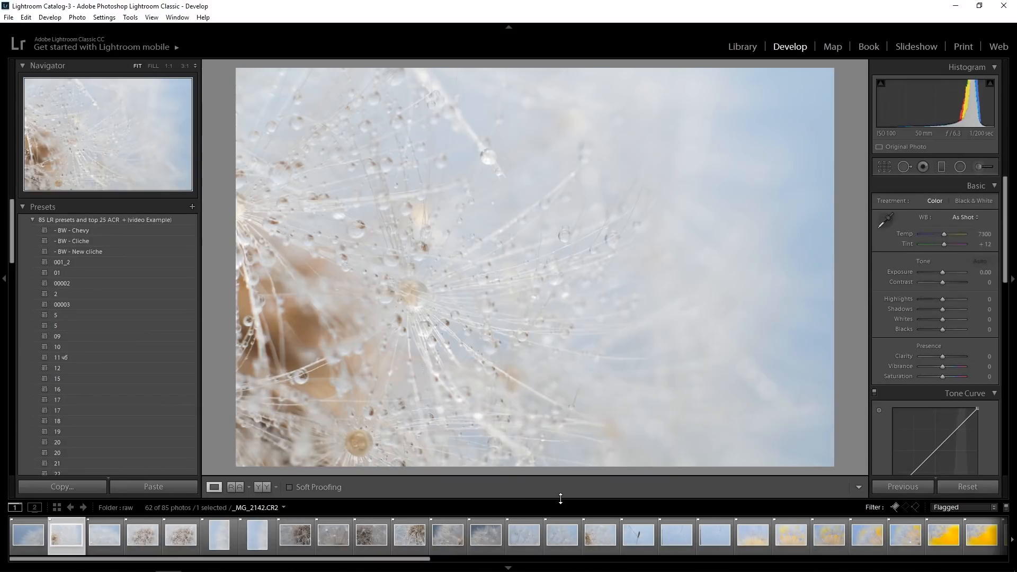
Review the droplet close-ups _MG_2142 through _MG_2145 and reject all of them except _MG_2143
{"action": "key", "text": "Right"}
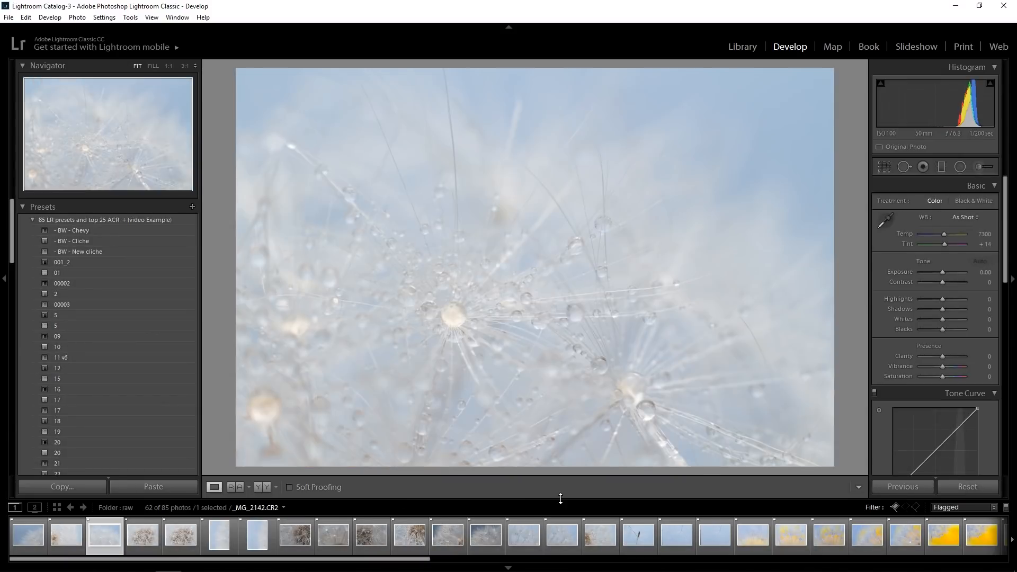
{"action": "key", "text": "Right"}
{"action": "key", "text": "Right"}
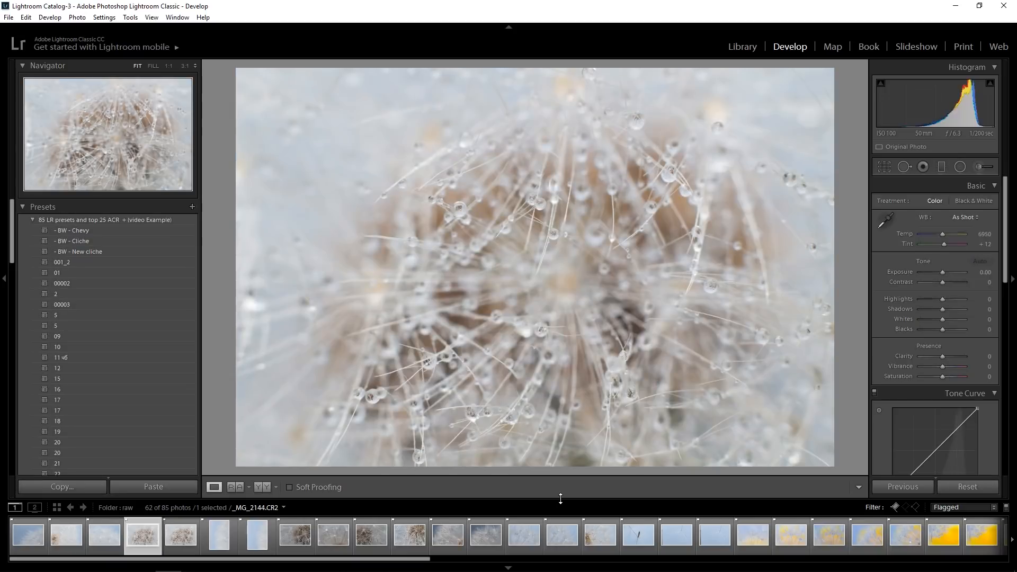
{"action": "key", "text": "x"}
{"action": "key", "text": "x"}
{"action": "key", "text": "Left"}
{"action": "key", "text": "Left"}
{"action": "key", "text": "Right"}
{"action": "key", "text": "x"}
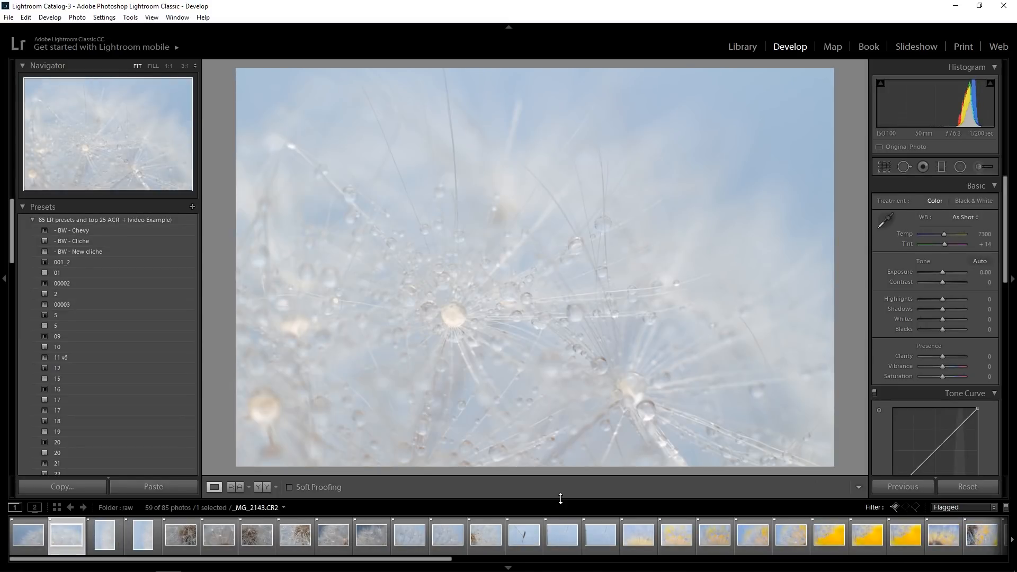
Compare the portrait dandelion shots _MG_2146 and _MG_2147 back and forth
{"action": "key", "text": "Right"}
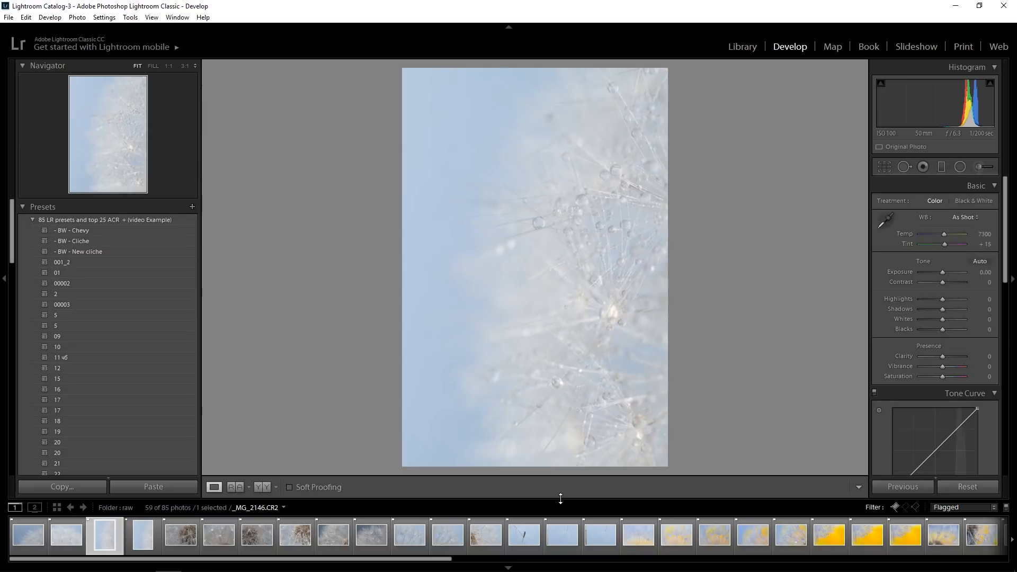
{"action": "key", "text": "Right"}
{"action": "key", "text": "Left"}
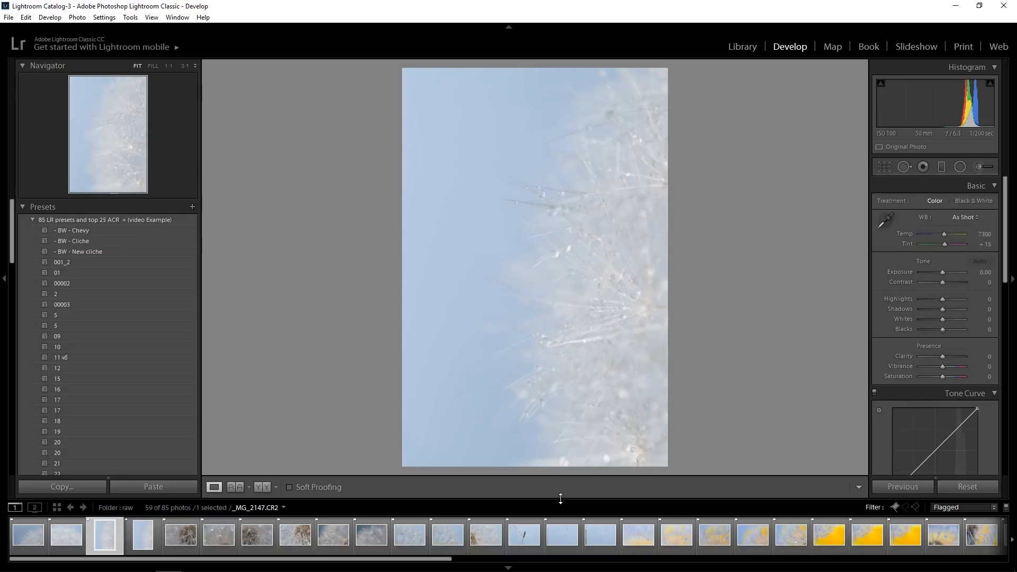
{"action": "key", "text": "Right"}
{"action": "key", "text": "Left"}
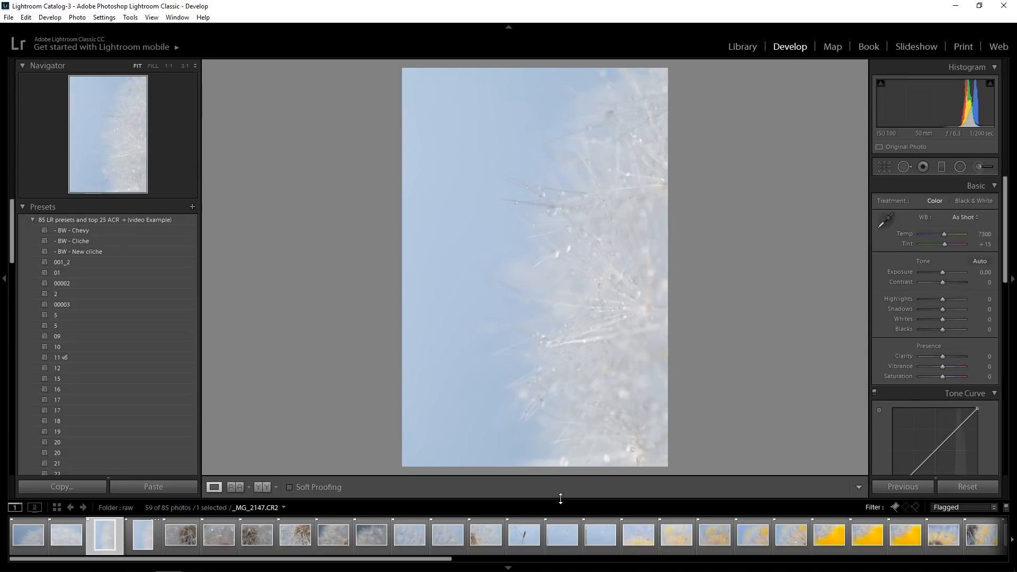
{"action": "key", "text": "Right"}
{"action": "key", "text": "Right"}
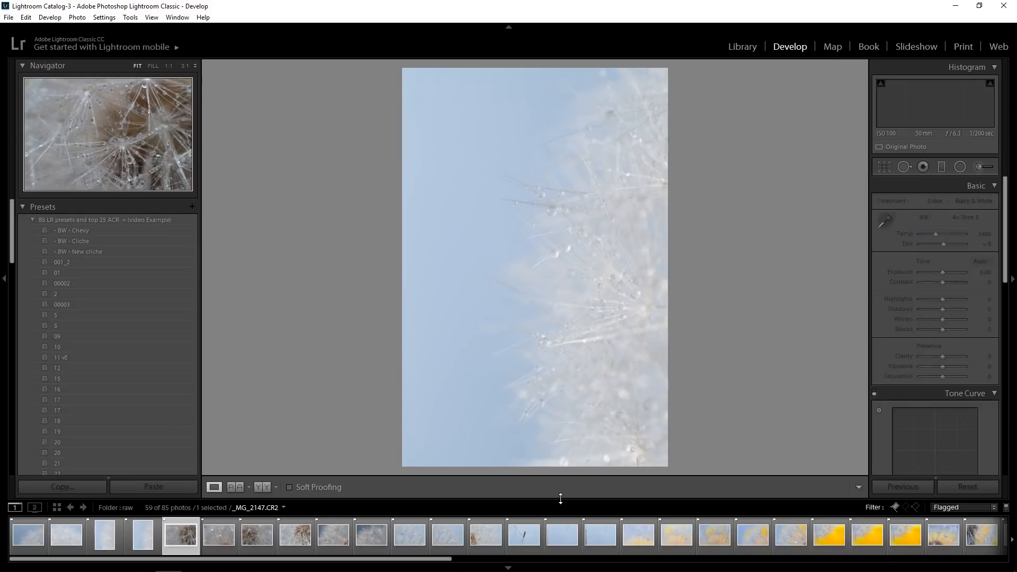
Reject the four landscape close-ups _MG_2148 through _MG_2151 that follow the portrait shots
{"action": "key", "text": "x"}
{"action": "key", "text": "x"}
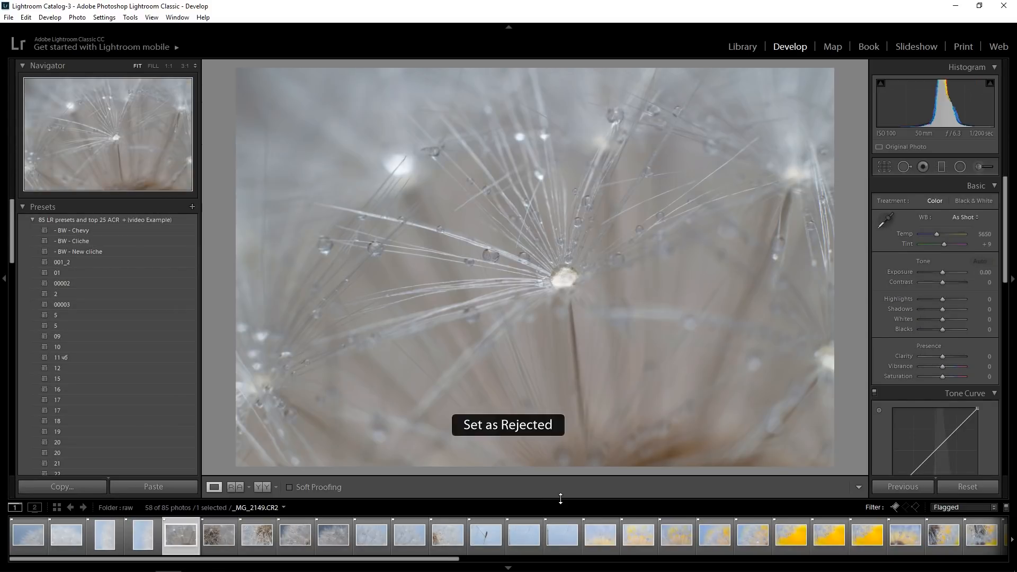
{"action": "key", "text": "x"}
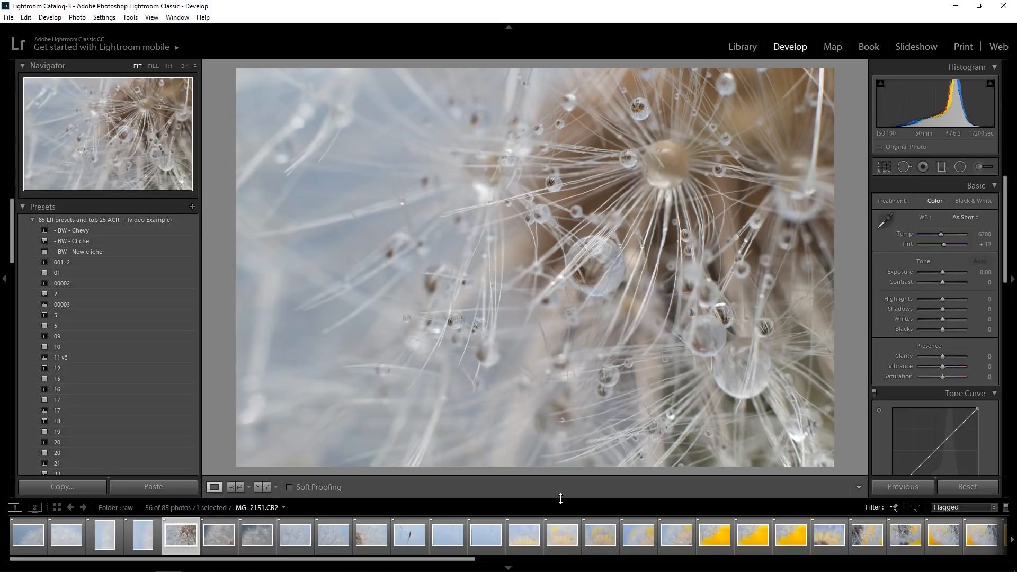
{"action": "key", "text": "x"}
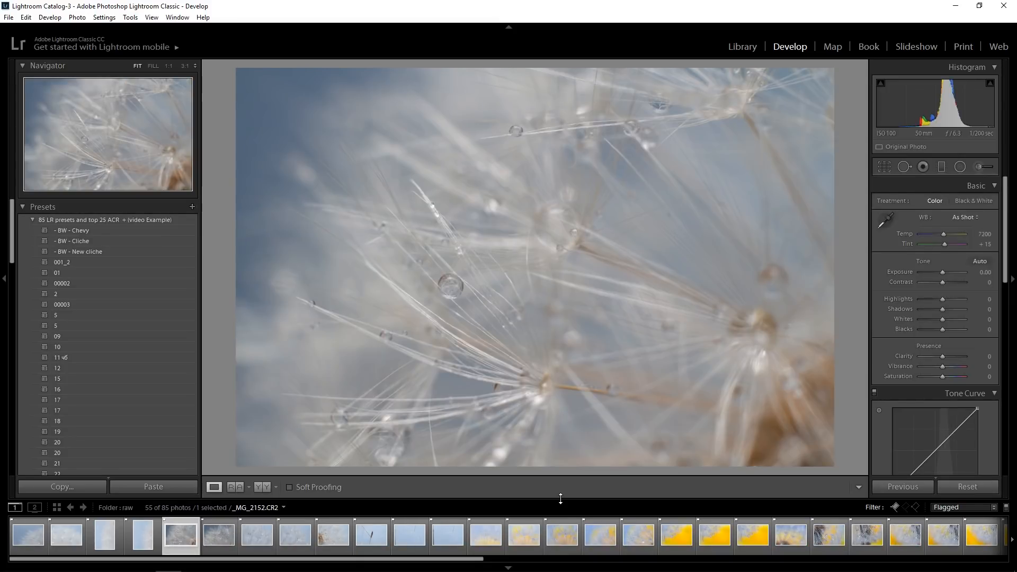
Compare the blue-grey seed head close-ups _MG_2152 and _MG_2153, then reject _MG_2152
{"action": "key", "text": "Right"}
{"action": "key", "text": "Left"}
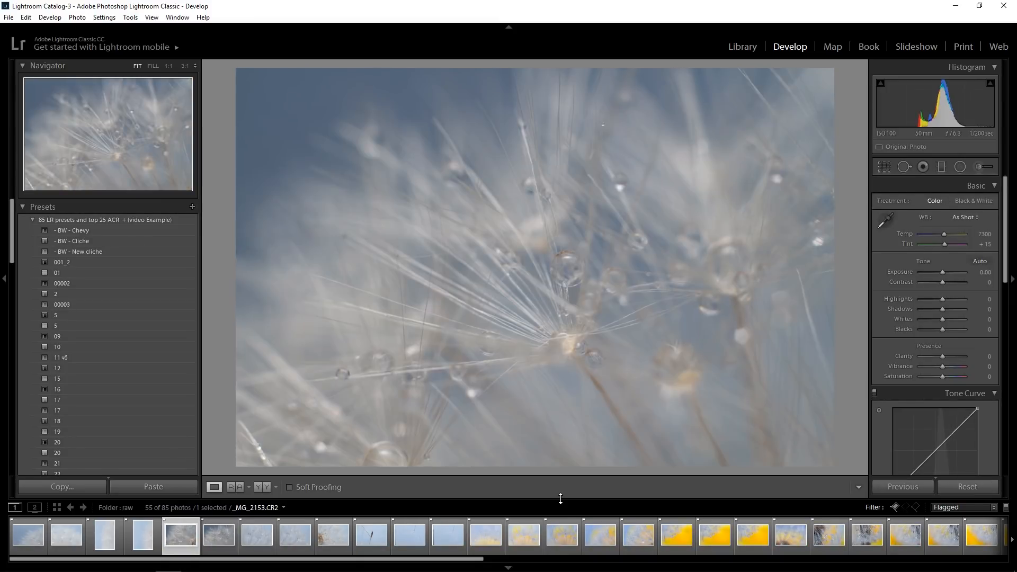
{"action": "key", "text": "x"}
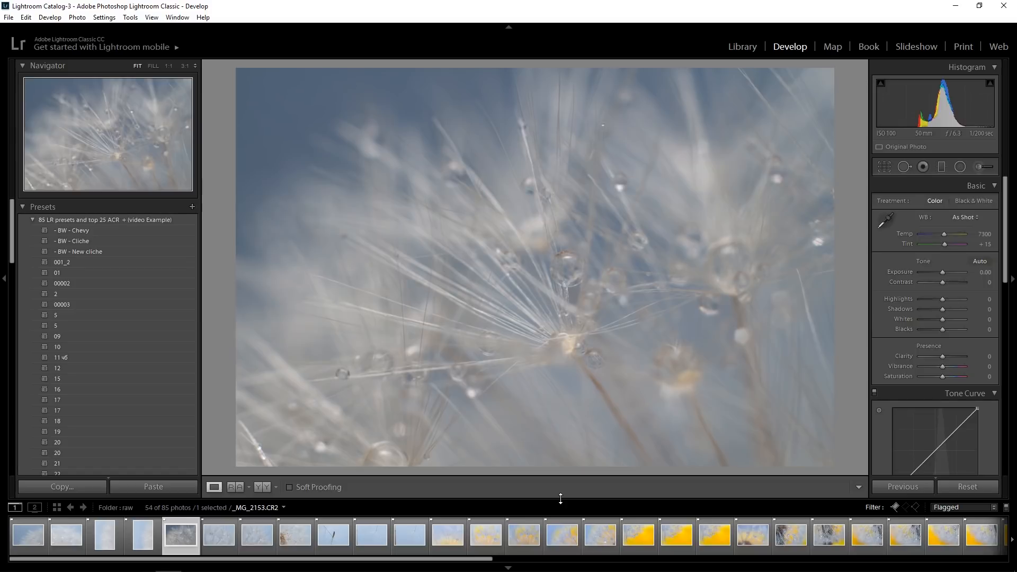
Inspect the sharpness of the large water droplets in _MG_2154 and _MG_2155 at 1:1 magnification
{"action": "key", "text": "Right"}
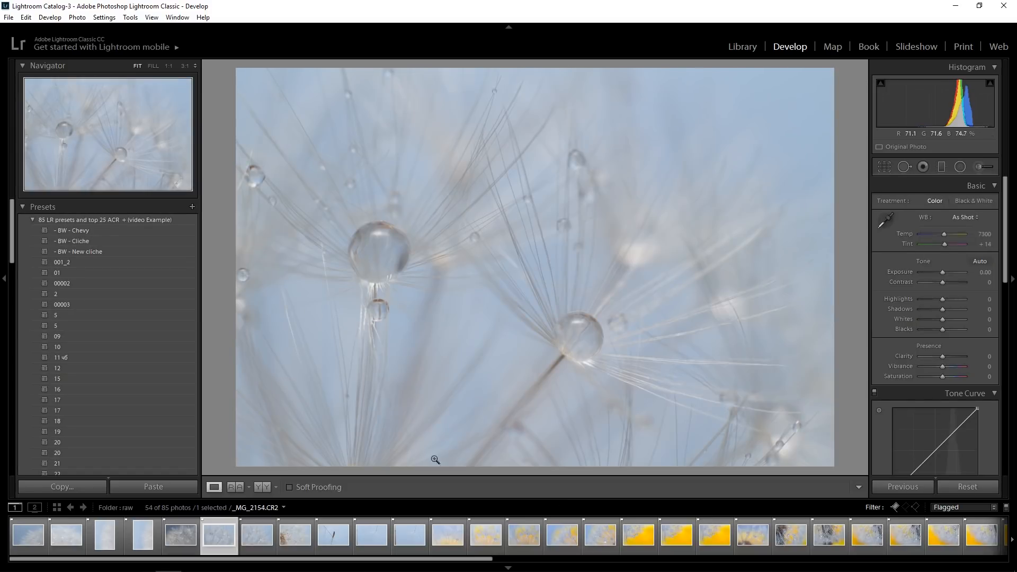
{"action": "left_click", "coordinate": [583, 317]}
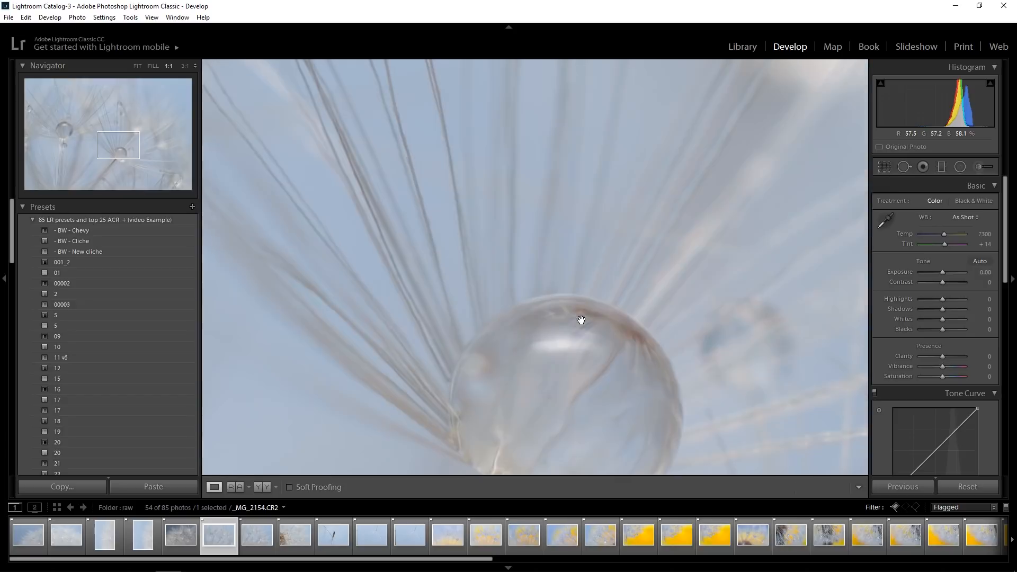
{"action": "left_click", "coordinate": [565, 395]}
{"action": "left_click_drag", "start_coordinate": [570, 355], "coordinate": [612, 144]}
{"action": "left_click_drag", "start_coordinate": [442, 274], "coordinate": [519, 302]}
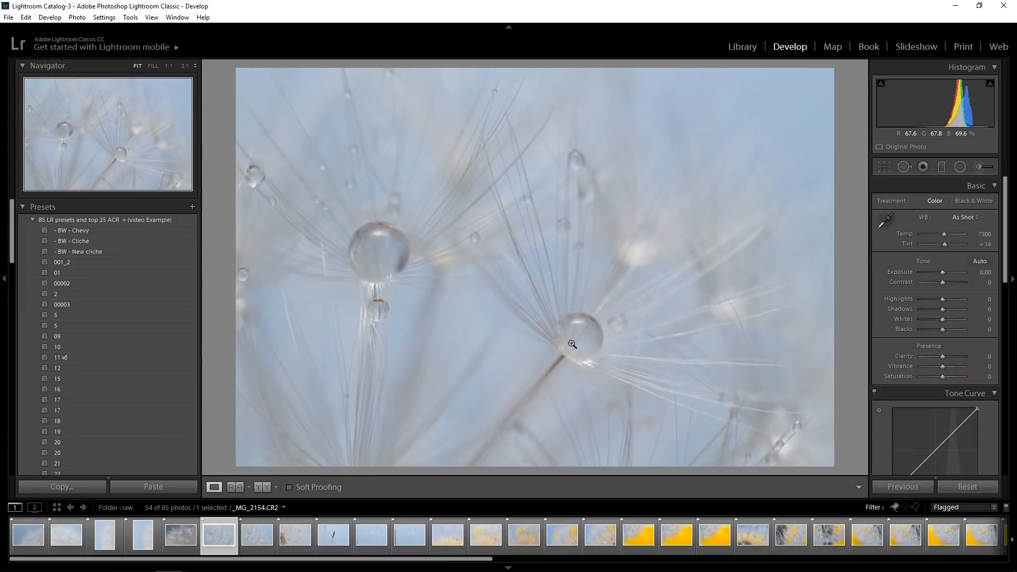
{"action": "key", "text": "Right"}
{"action": "key", "text": "Right"}
{"action": "key", "text": "Left"}
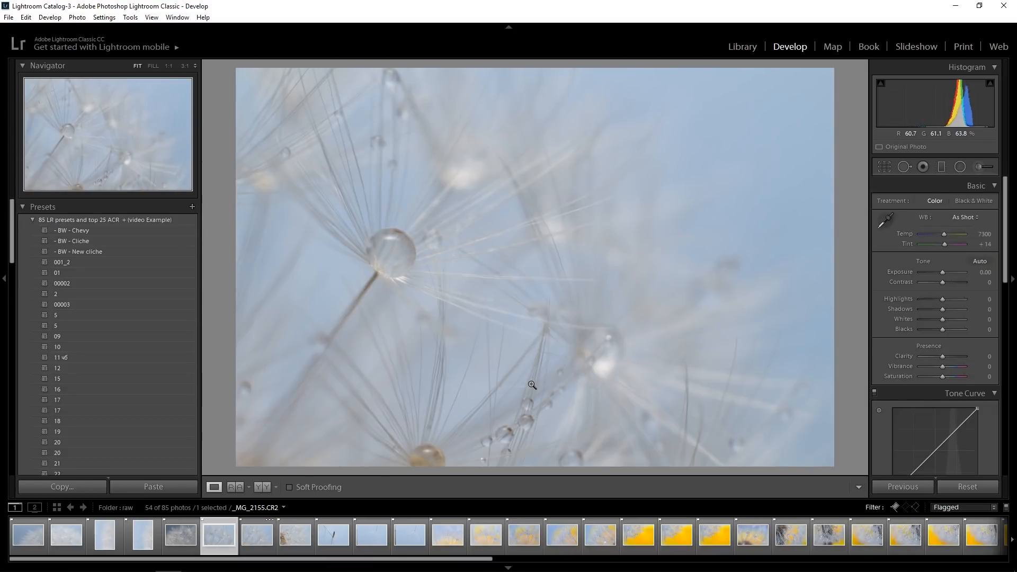
{"action": "key", "text": "Right"}
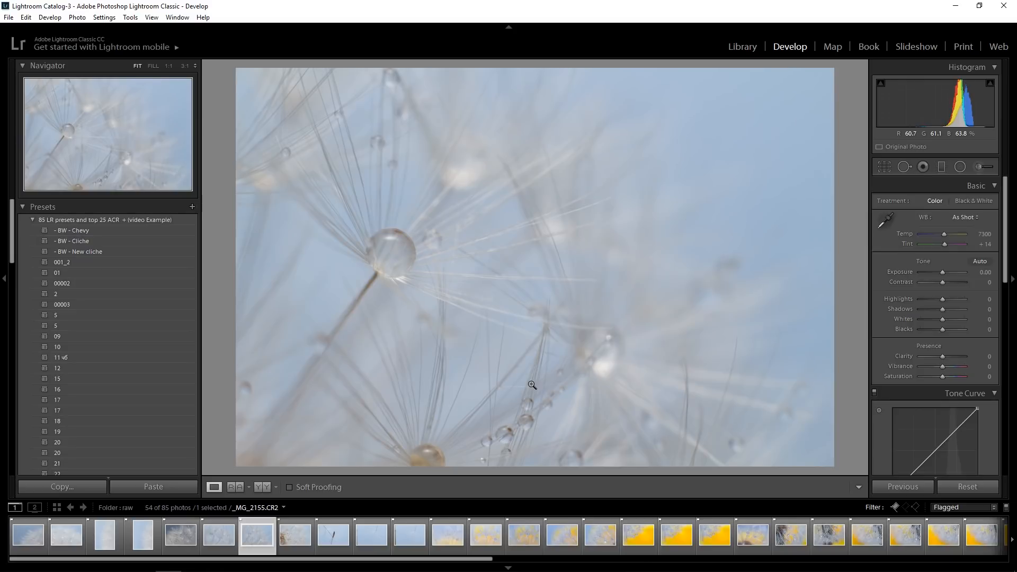
{"action": "left_click", "coordinate": [366, 259]}
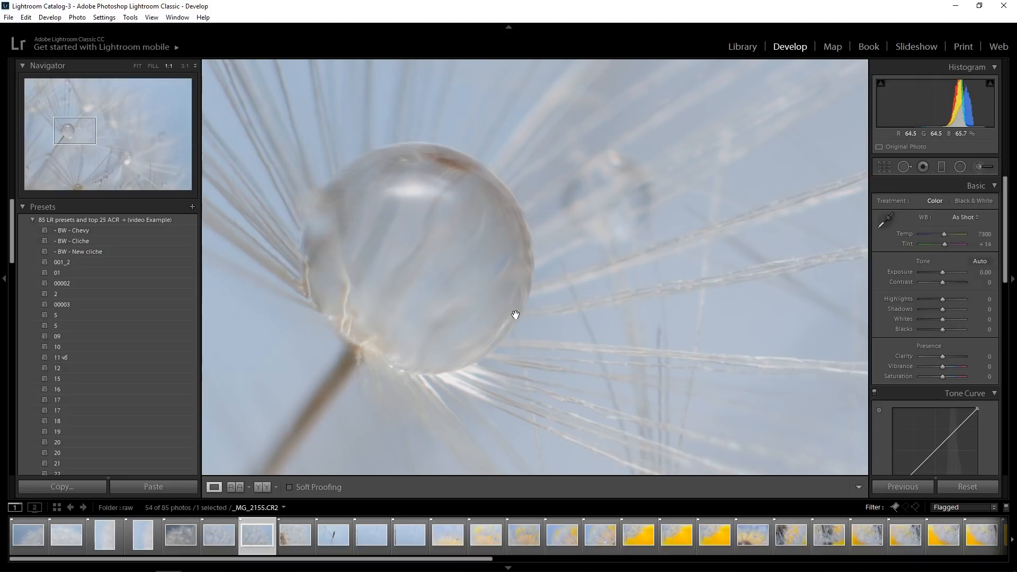
{"action": "left_click", "coordinate": [489, 290]}
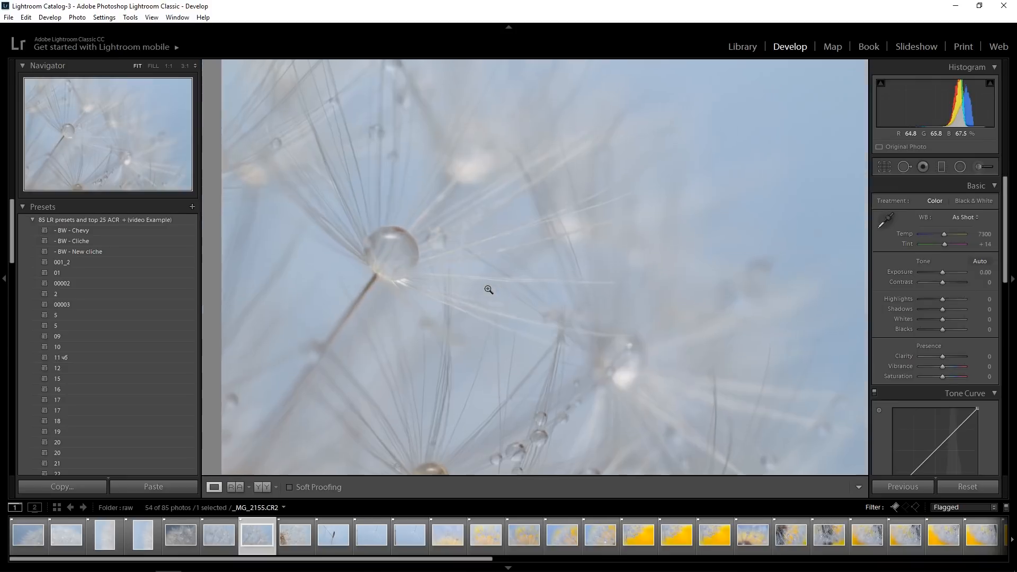
Compare the full views of _MG_2154 and _MG_2155 repeatedly, then reject _MG_2154
{"action": "key", "text": "Left"}
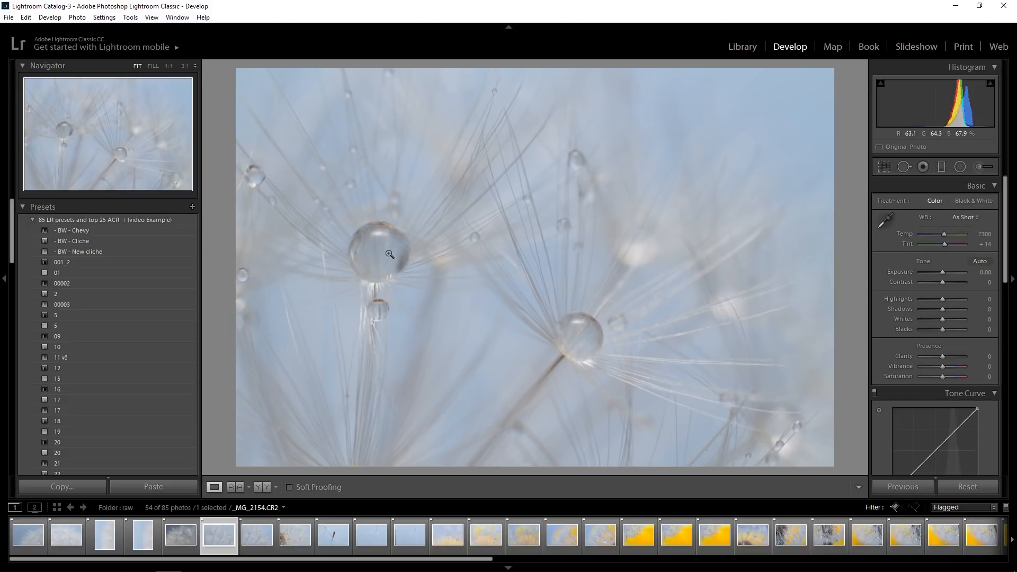
{"action": "key", "text": "Right"}
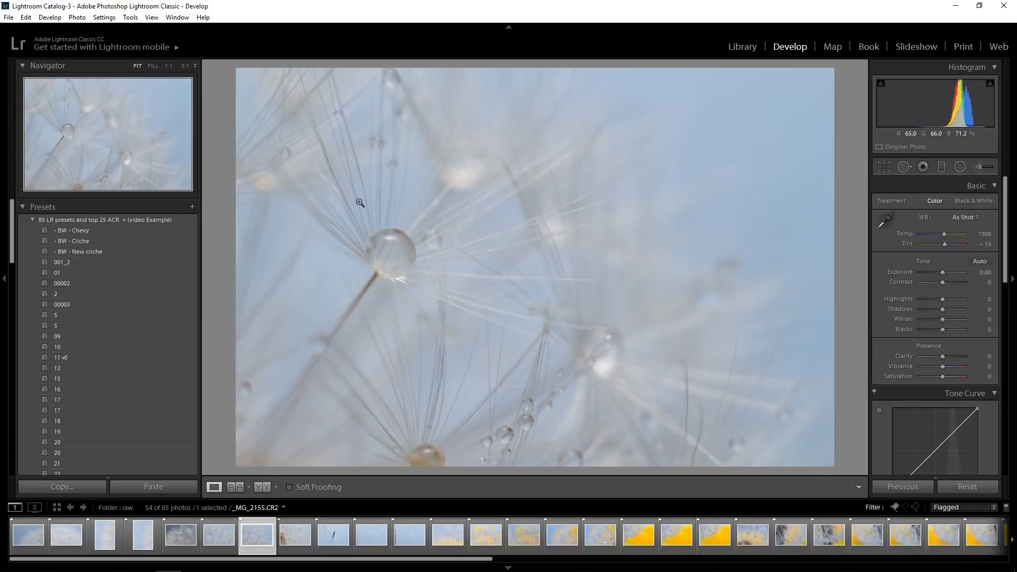
{"action": "key", "text": "Left"}
{"action": "key", "text": "Right"}
{"action": "key", "text": "Left"}
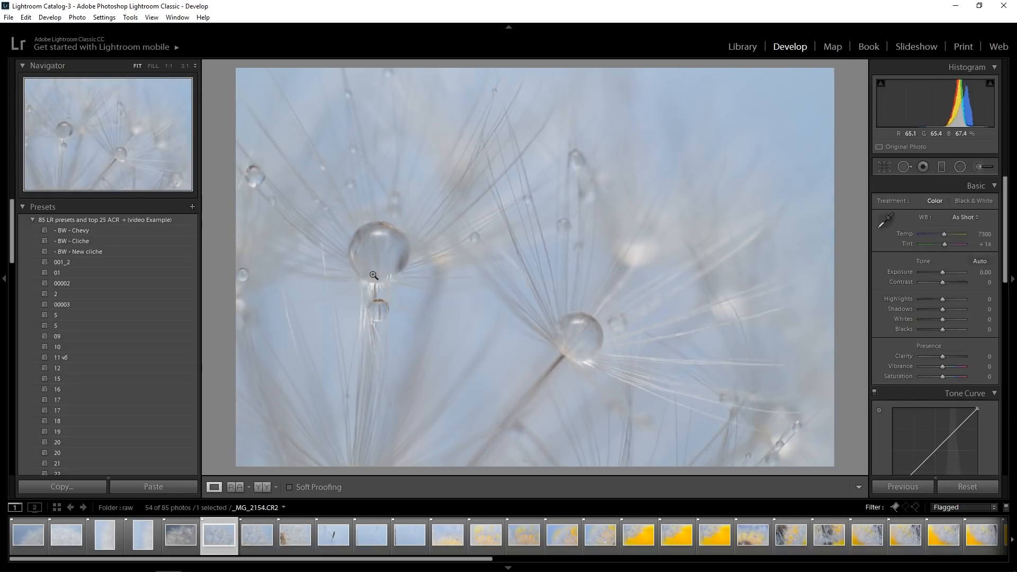
{"action": "key", "text": "Right"}
{"action": "key", "text": "Left"}
{"action": "key", "text": "x"}
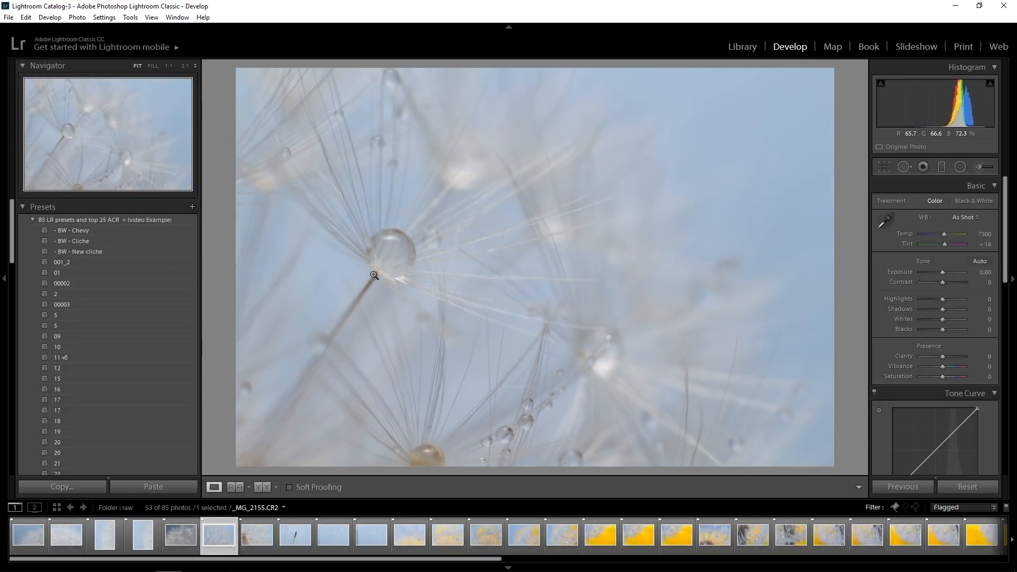
Reject the next four shots, _MG_2156 through _MG_2159, including the single seeds against plain blue
{"action": "key", "text": "Right"}
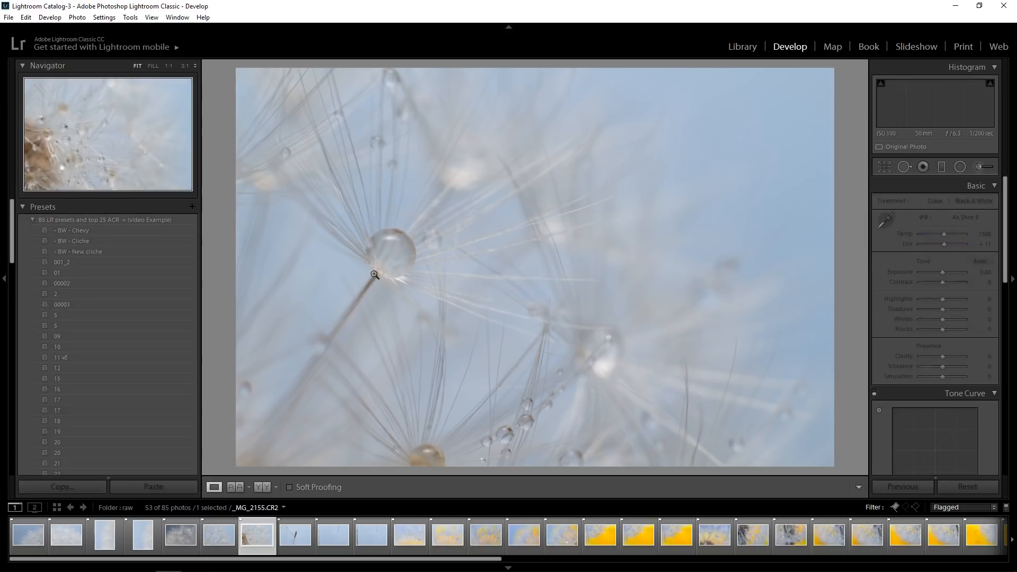
{"action": "key", "text": "x"}
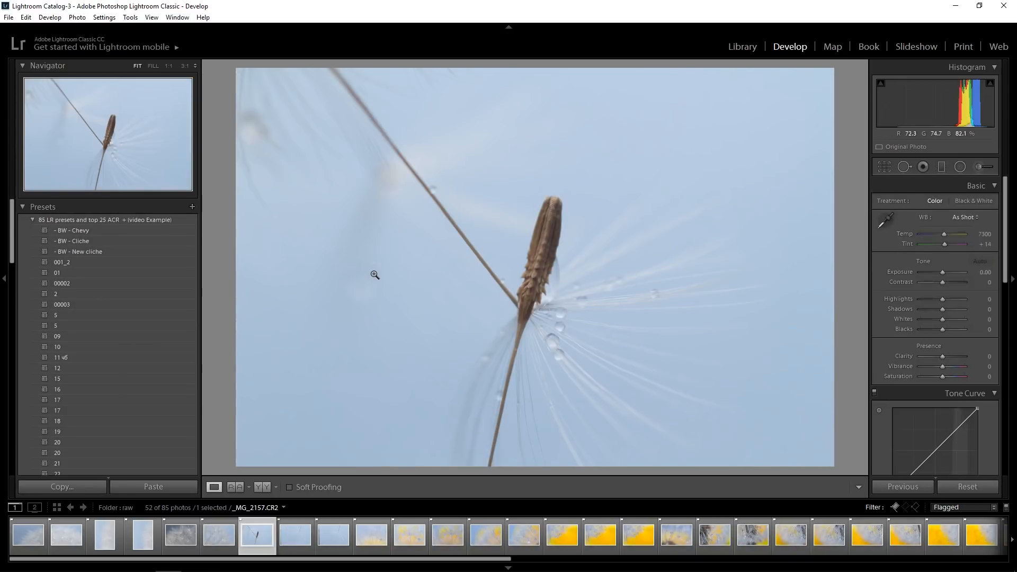
{"action": "key", "text": "x"}
{"action": "key", "text": "x"}
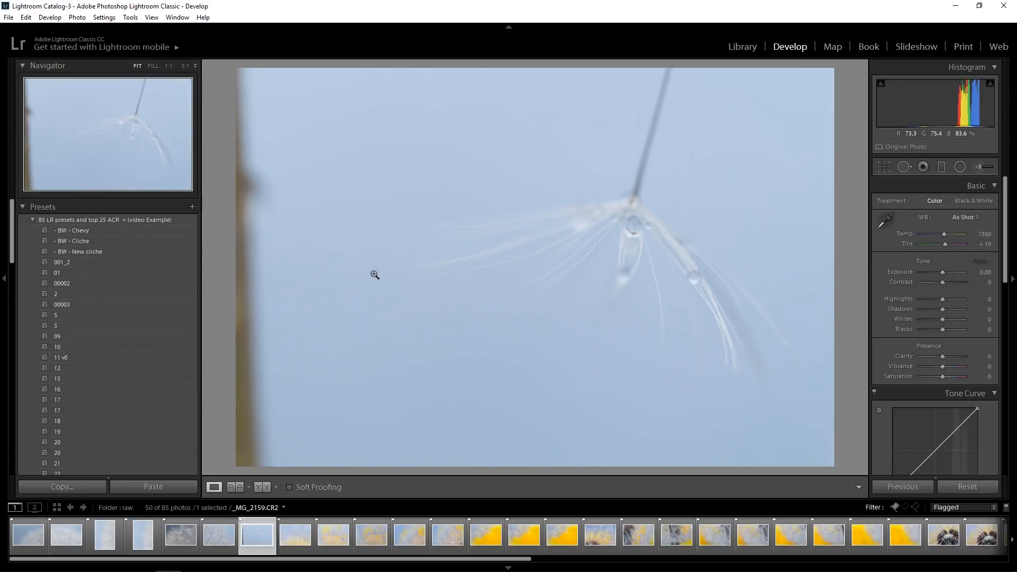
{"action": "key", "text": "x"}
{"action": "key", "text": "x"}
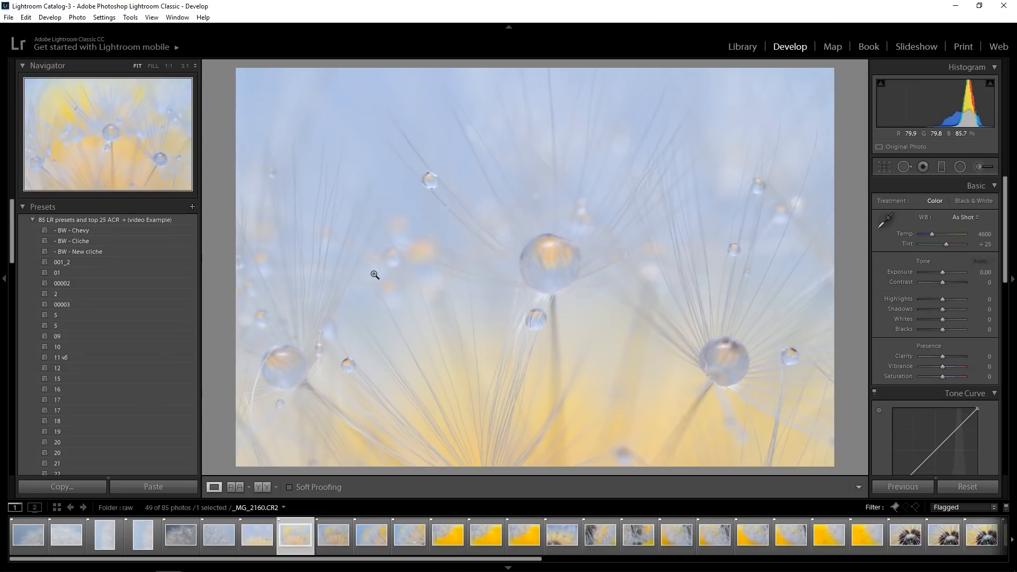
Compare the blue-and-yellow droplet shots _MG_2160 through _MG_2164 with one another
{"action": "key", "text": "Right"}
{"action": "key", "text": "Left"}
{"action": "key", "text": "Right"}
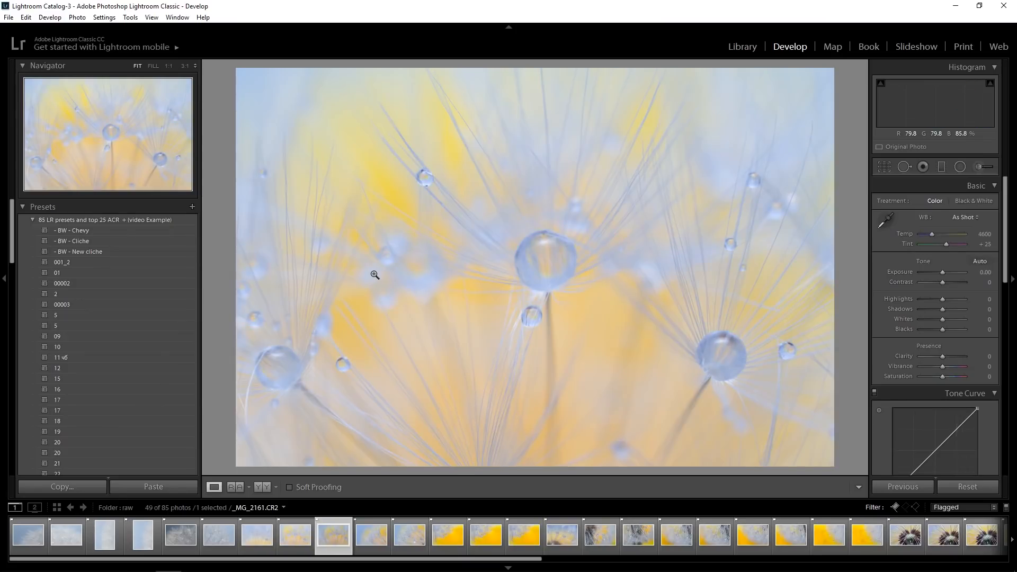
{"action": "key", "text": "Right"}
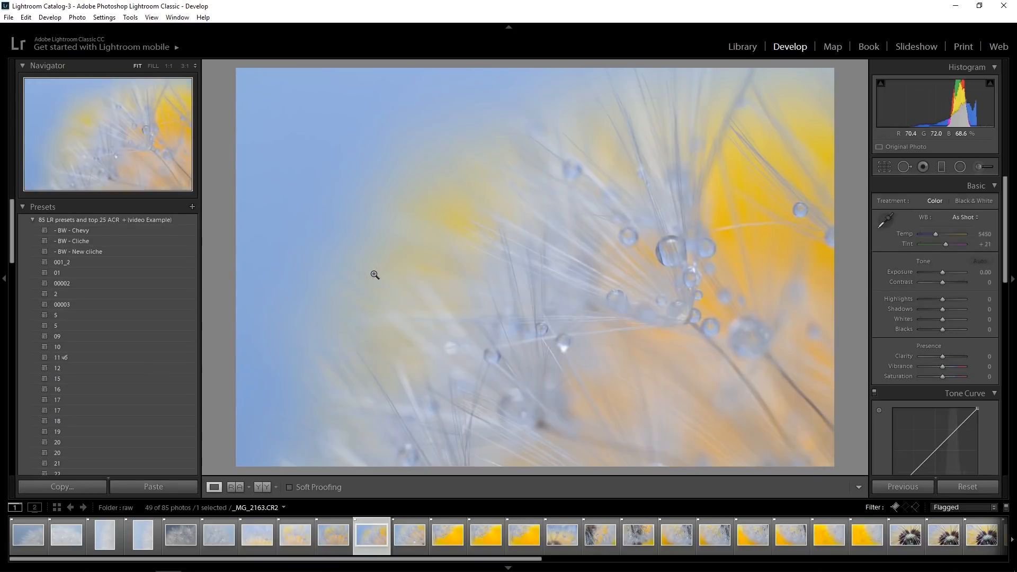
{"action": "key", "text": "Right"}
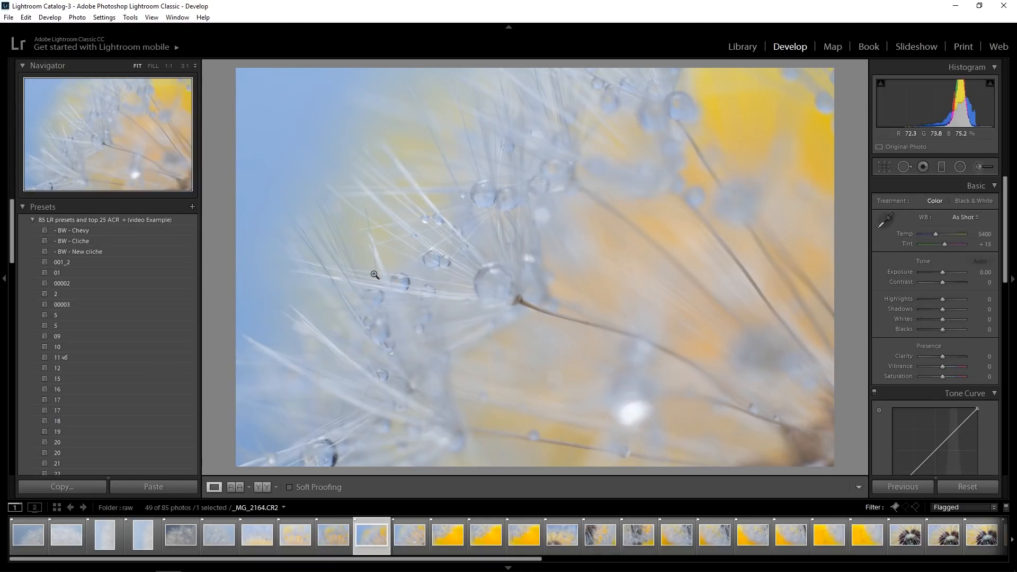
{"action": "key", "text": "Left"}
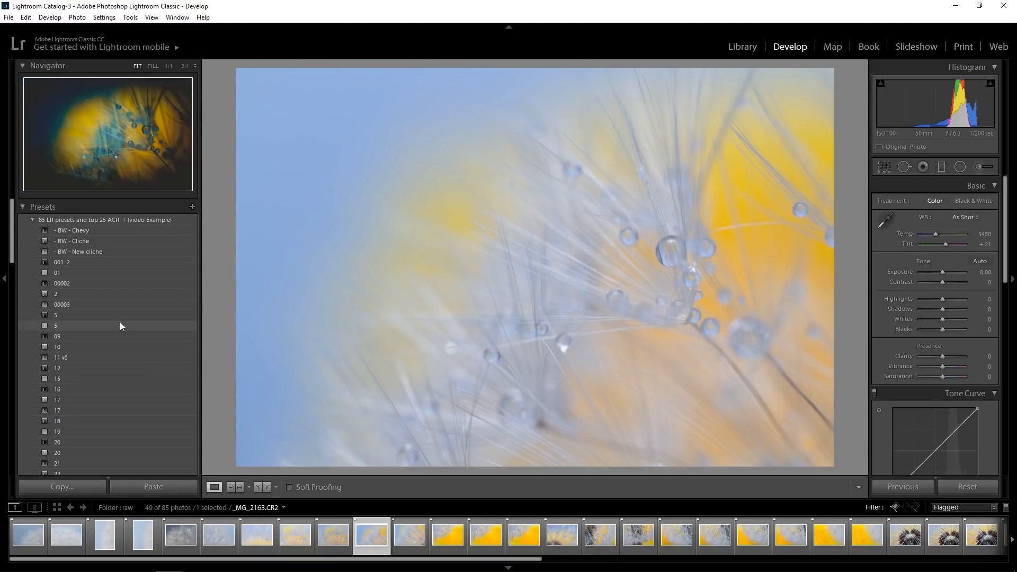
{"action": "key", "text": "Left"}
{"action": "key", "text": "Left"}
{"action": "key", "text": "Left"}
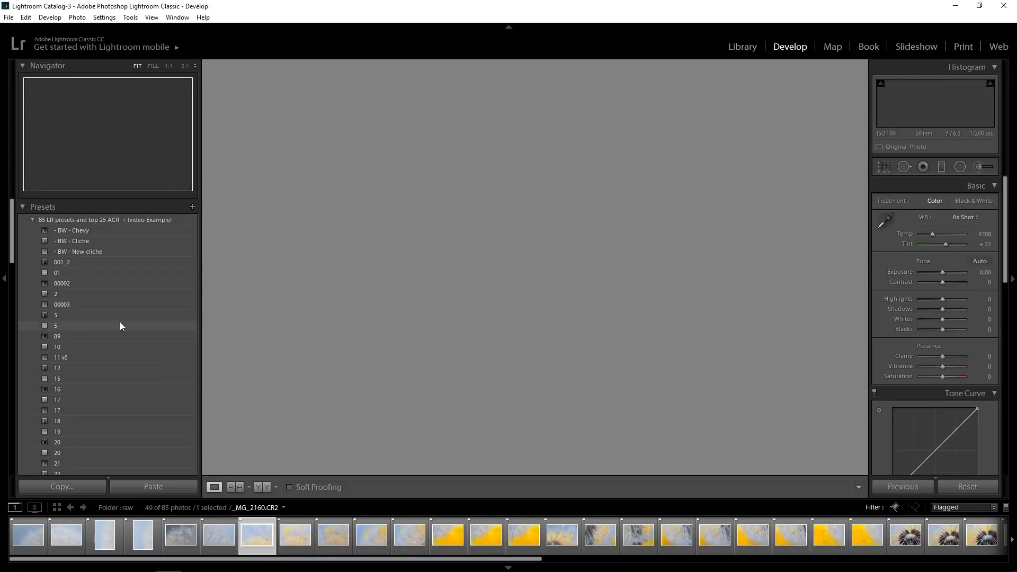
Reject _MG_2160, _MG_2161, _MG_2162 and _MG_2164 while keeping _MG_2163
{"action": "key", "text": "x"}
{"action": "key", "text": "x"}
{"action": "key", "text": "Right"}
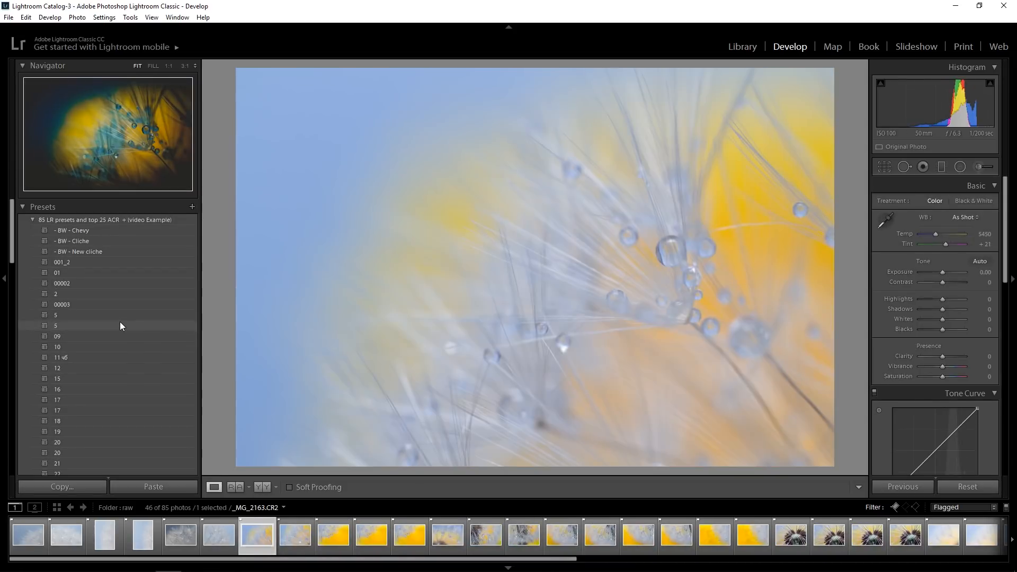
{"action": "key", "text": "Right"}
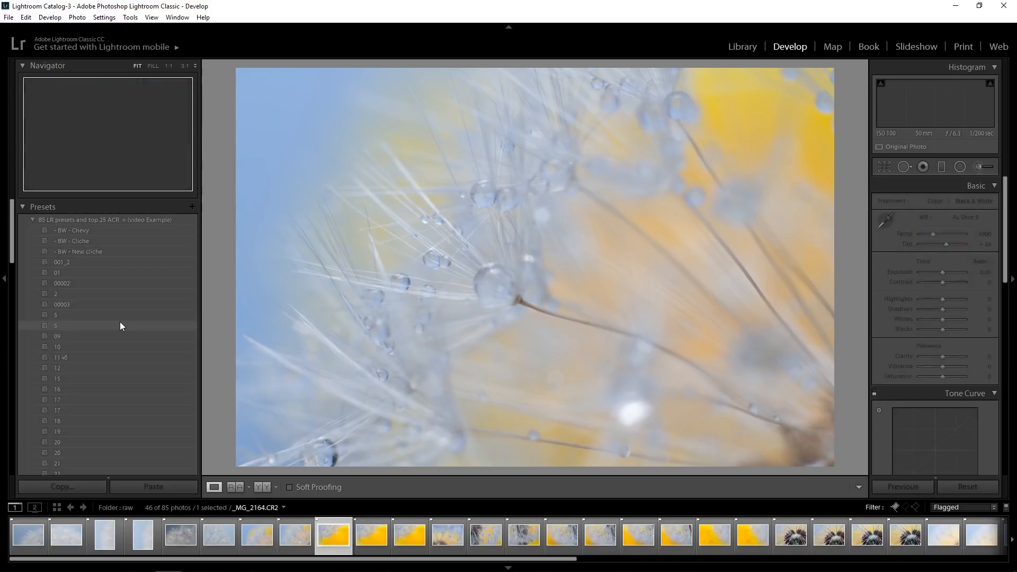
{"action": "key", "text": "x"}
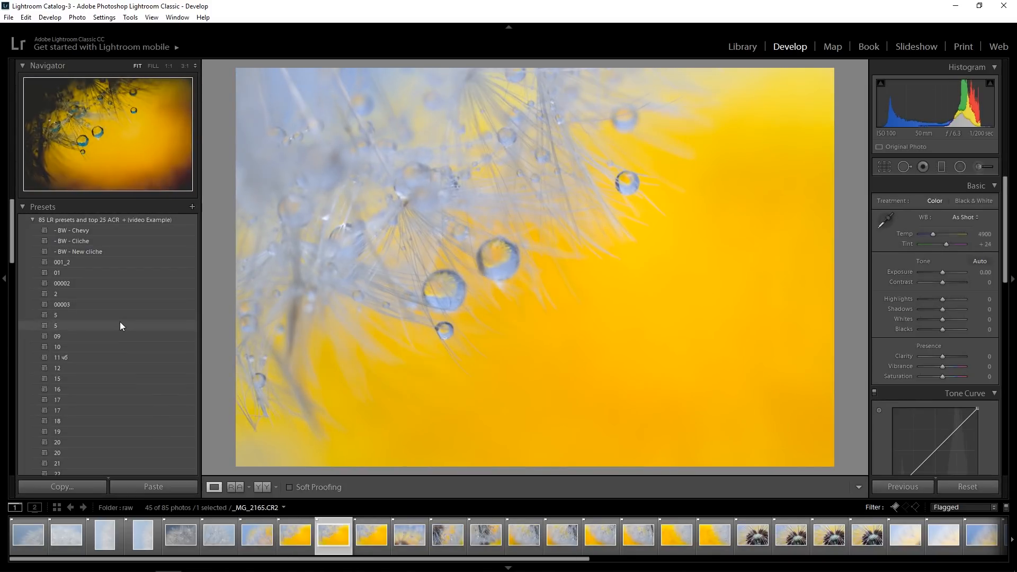
Compare the bright yellow-background droplet shots with _MG_2163, then reject the yellow ones through _MG_2167 and the following dandelion frame
{"action": "key", "text": "Right"}
{"action": "key", "text": "Left"}
{"action": "key", "text": "Left"}
{"action": "key", "text": "Left"}
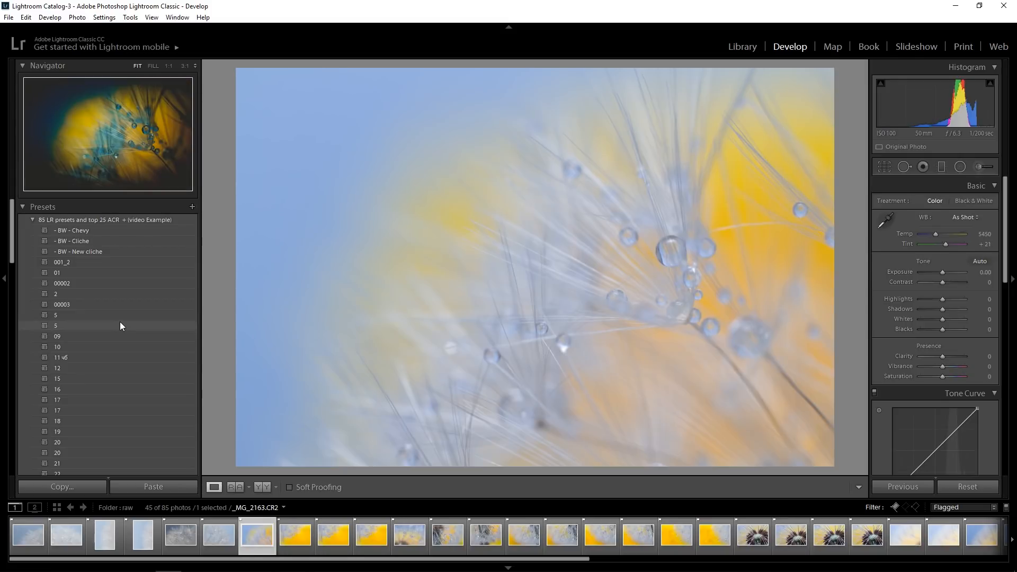
{"action": "key", "text": "x"}
{"action": "key", "text": "x"}
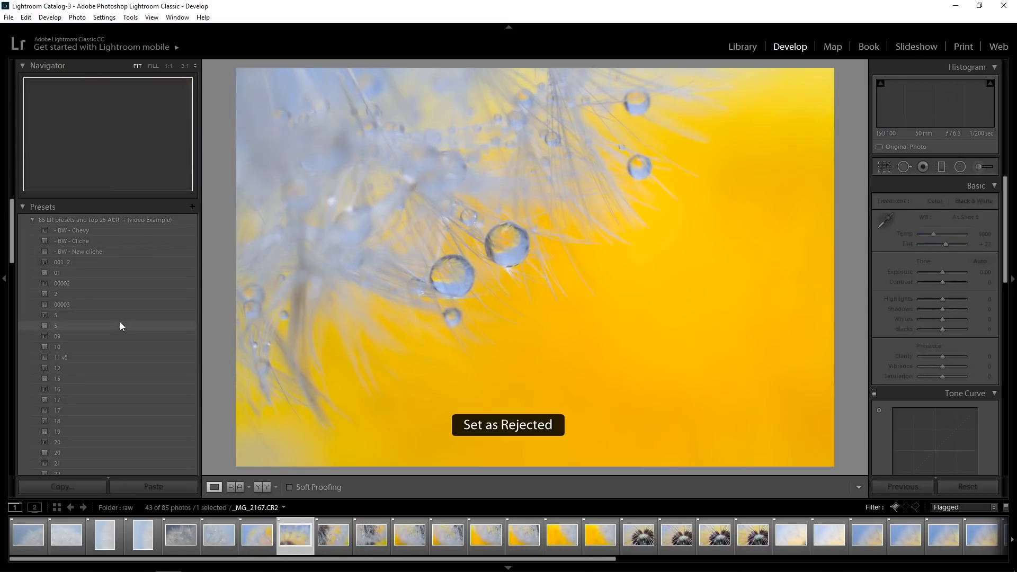
{"action": "key", "text": "x"}
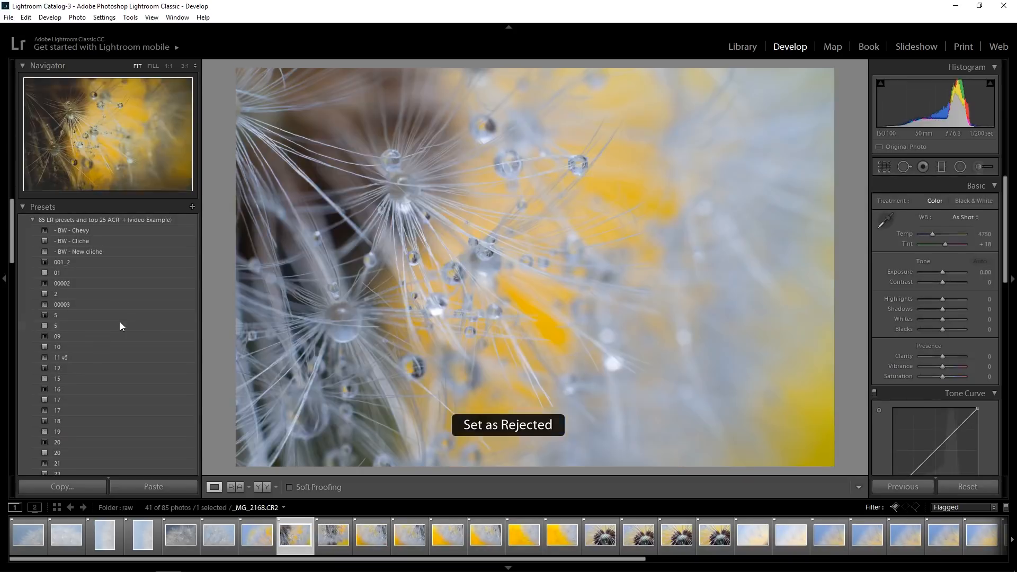
Compare the grey-and-yellow dandelion droplet shots starting at _MG_2168, then reject that group, including _MG_2169 and _MG_2171
{"action": "key", "text": "Right"}
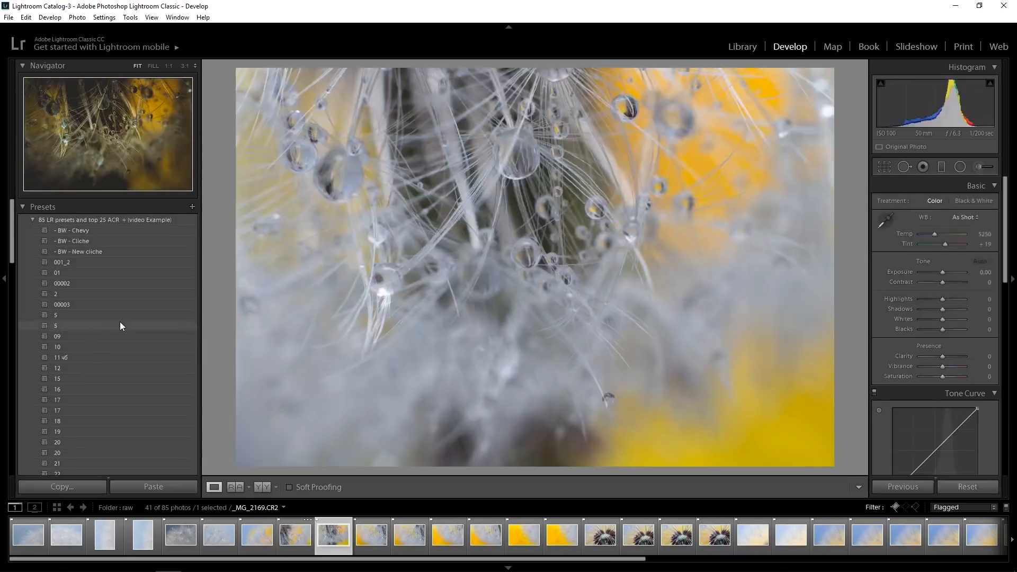
{"action": "key", "text": "Right"}
{"action": "key", "text": "Left"}
{"action": "key", "text": "Left"}
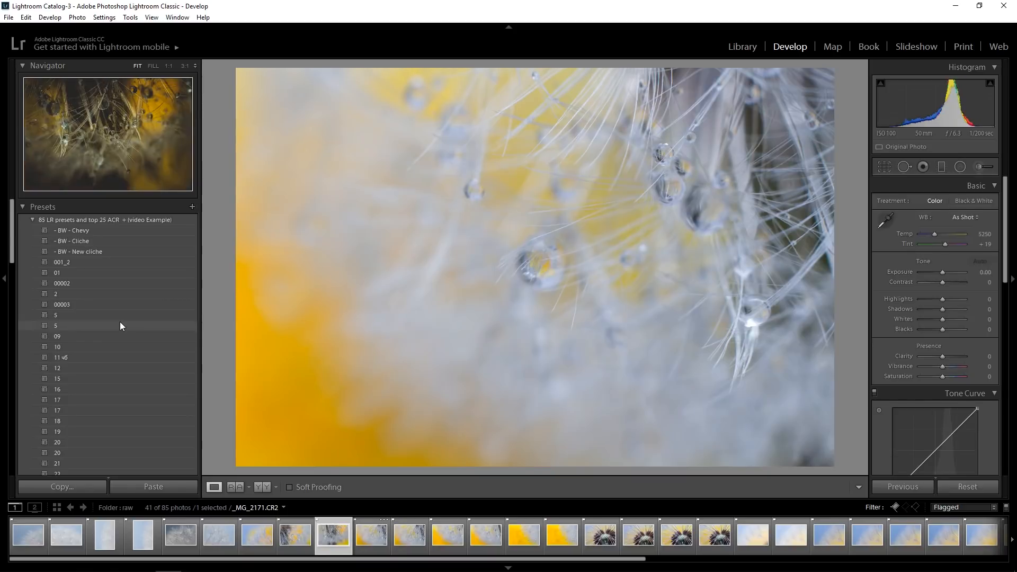
{"action": "key", "text": "x"}
{"action": "key", "text": "x"}
{"action": "key", "text": "x"}
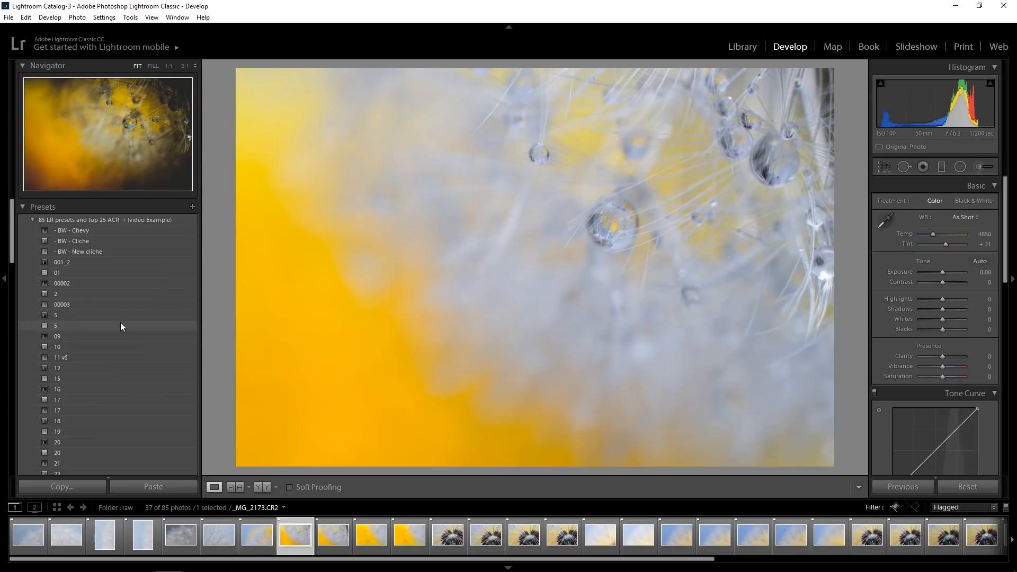
Reject the remaining orange-and-yellow droplet shots through _MG_2176
{"action": "key", "text": "Right"}
{"action": "key", "text": "Left"}
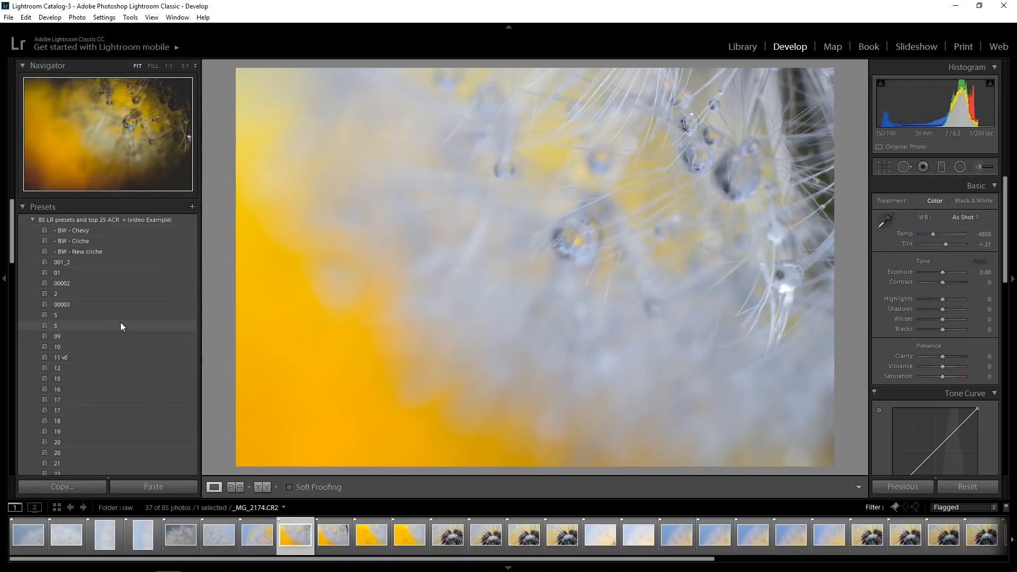
{"action": "key", "text": "x"}
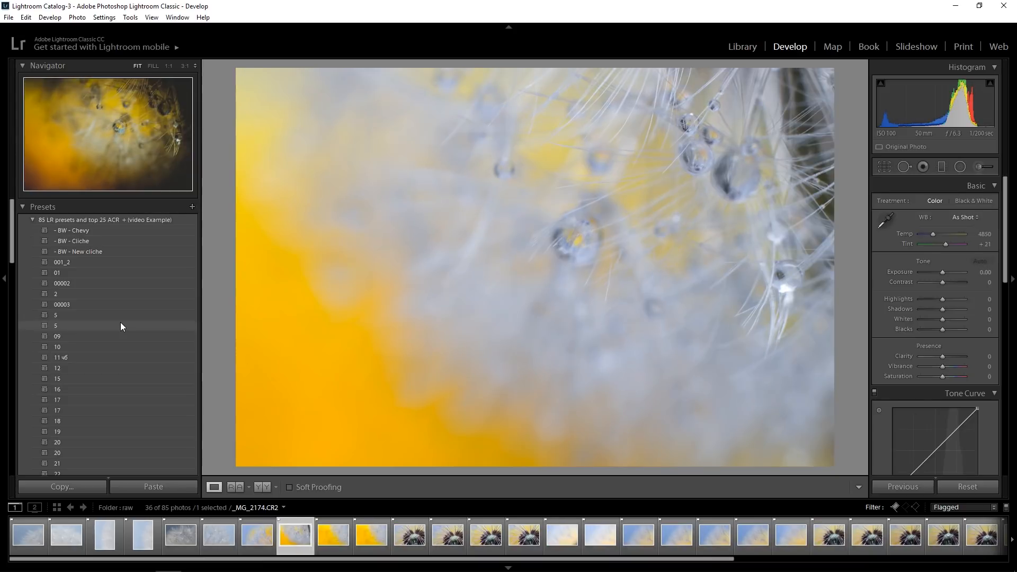
{"action": "key", "text": "x"}
{"action": "key", "text": "x"}
{"action": "key", "text": "x"}
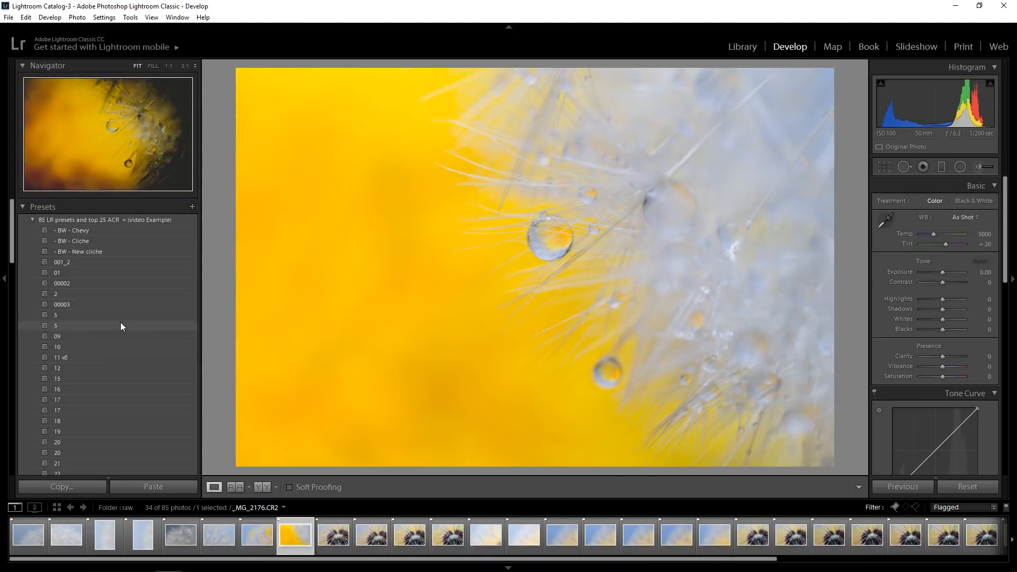
Compare the brown seed-head close-ups _MG_2177 through _MG_2180, then reject all four
{"action": "key", "text": "Right"}
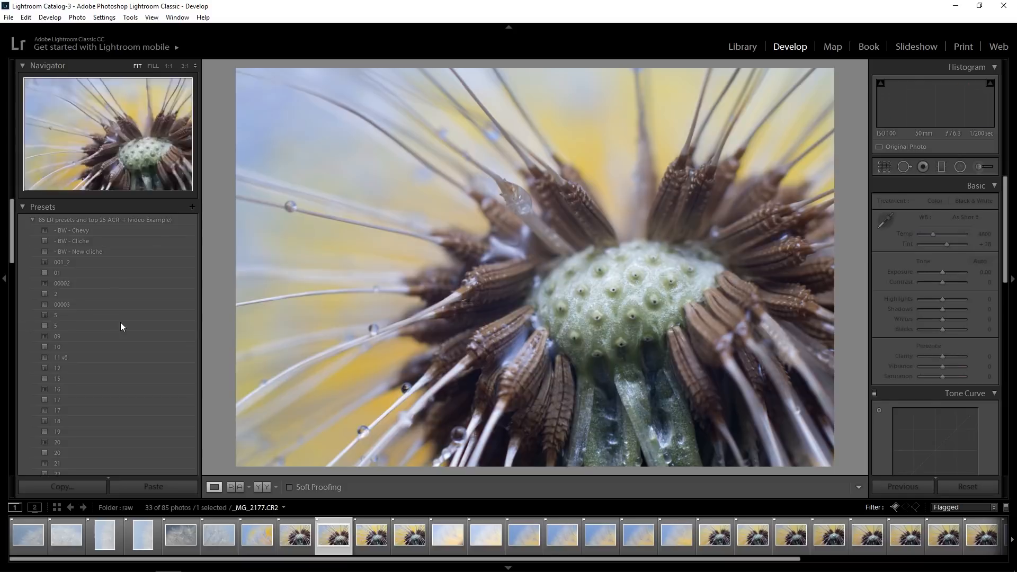
{"action": "key", "text": "Right"}
{"action": "key", "text": "Right"}
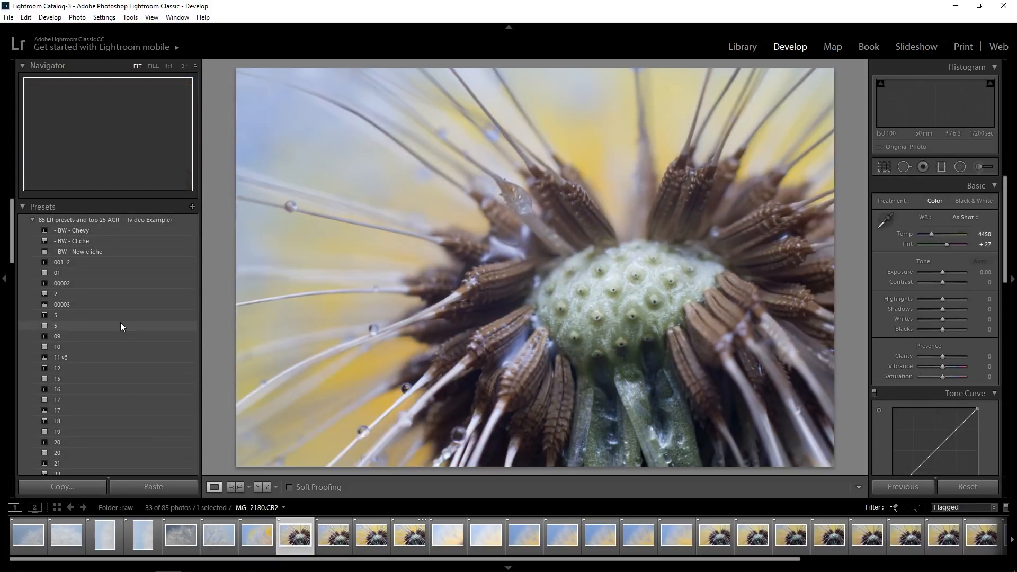
{"action": "key", "text": "x"}
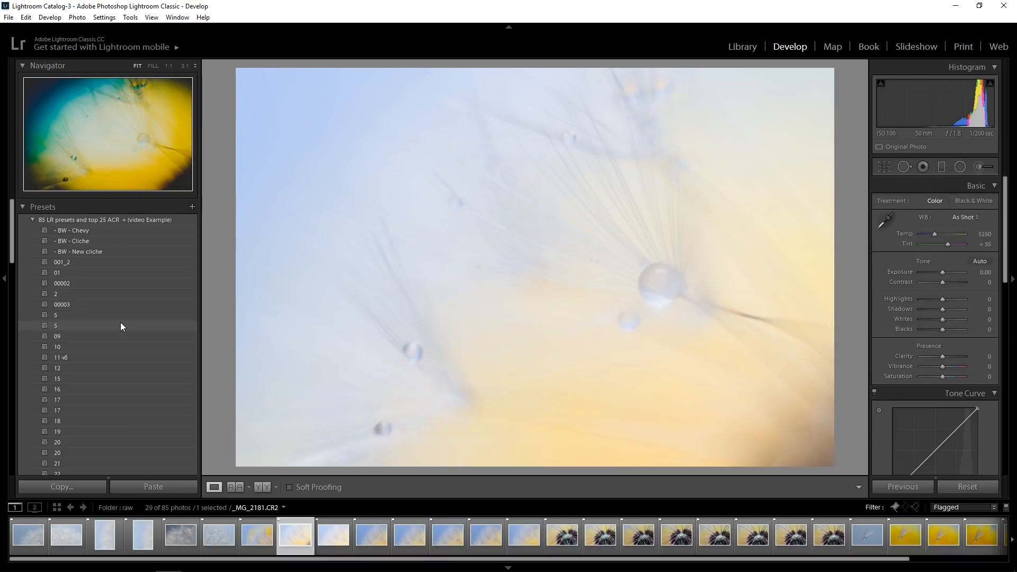
Check the sharpness of the water droplets at full magnification in the pale shots _MG_2181 and _MG_2182
{"action": "left_click", "coordinate": [642, 279]}
{"action": "left_click", "coordinate": [649, 294]}
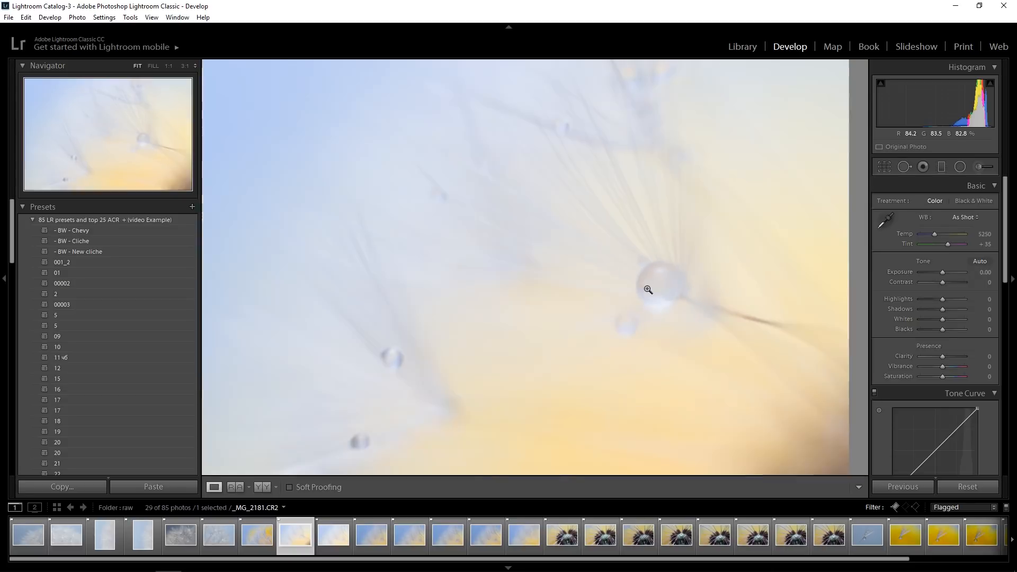
{"action": "left_click", "coordinate": [426, 351]}
{"action": "left_click", "coordinate": [417, 406]}
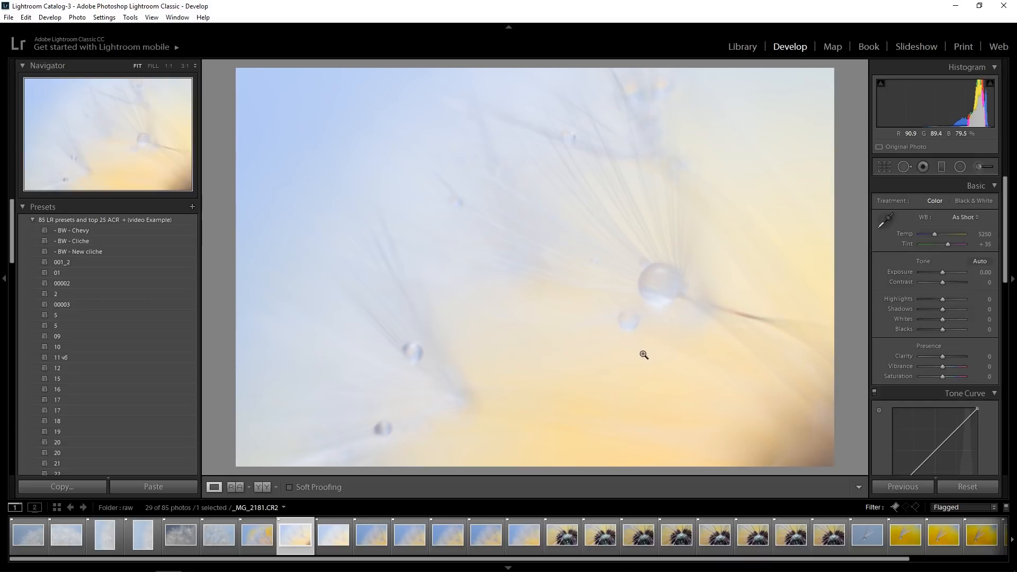
{"action": "key", "text": "Right"}
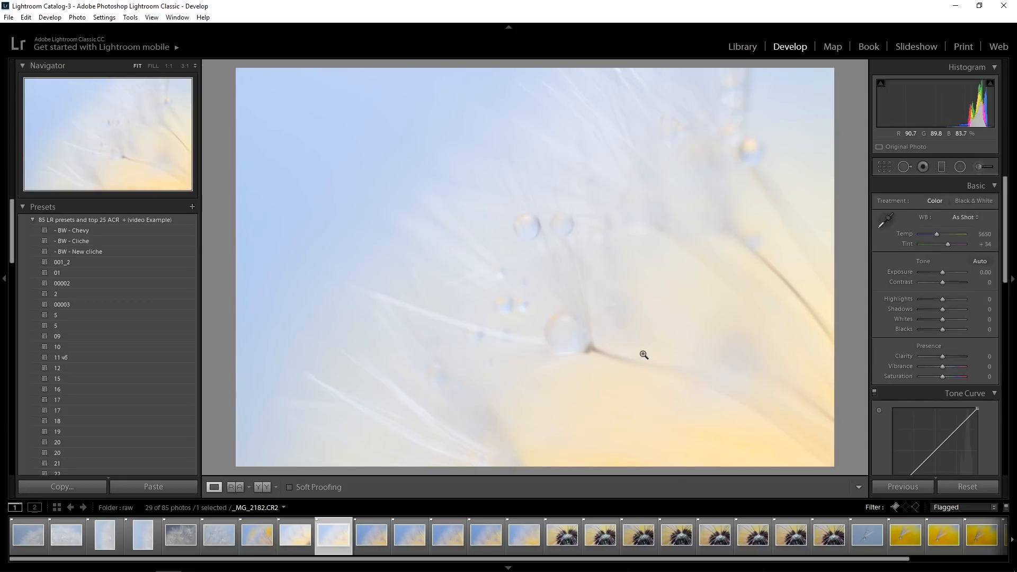
{"action": "left_click", "coordinate": [540, 234]}
{"action": "left_click", "coordinate": [517, 215]}
Compare the blue-and-yellow droplet shots _MG_2183, _MG_2184 and _MG_2185, then reject _MG_2183 and _MG_2185
{"action": "key", "text": "Right"}
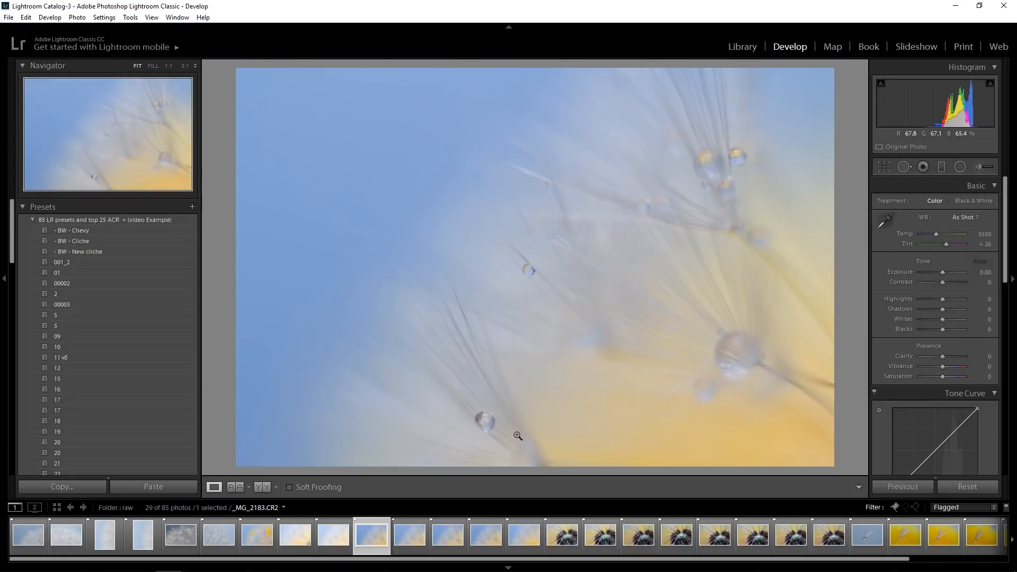
{"action": "key", "text": "Right"}
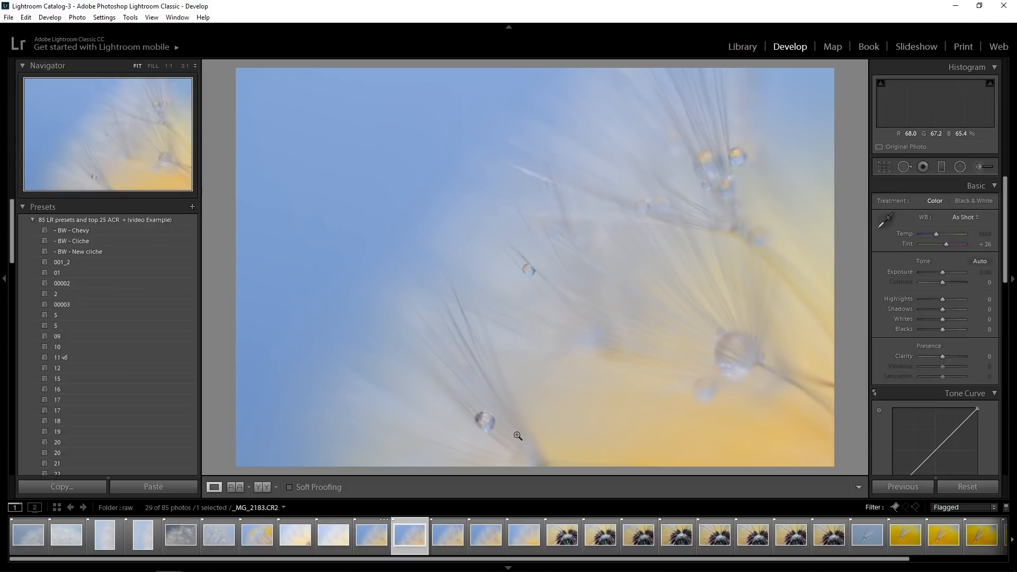
{"action": "key", "text": "Left"}
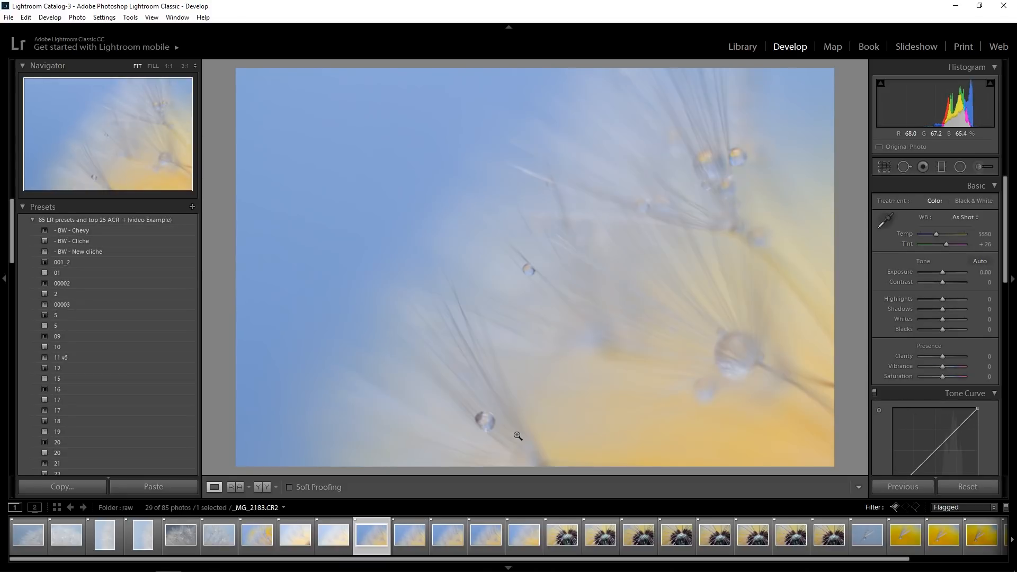
{"action": "key", "text": "x"}
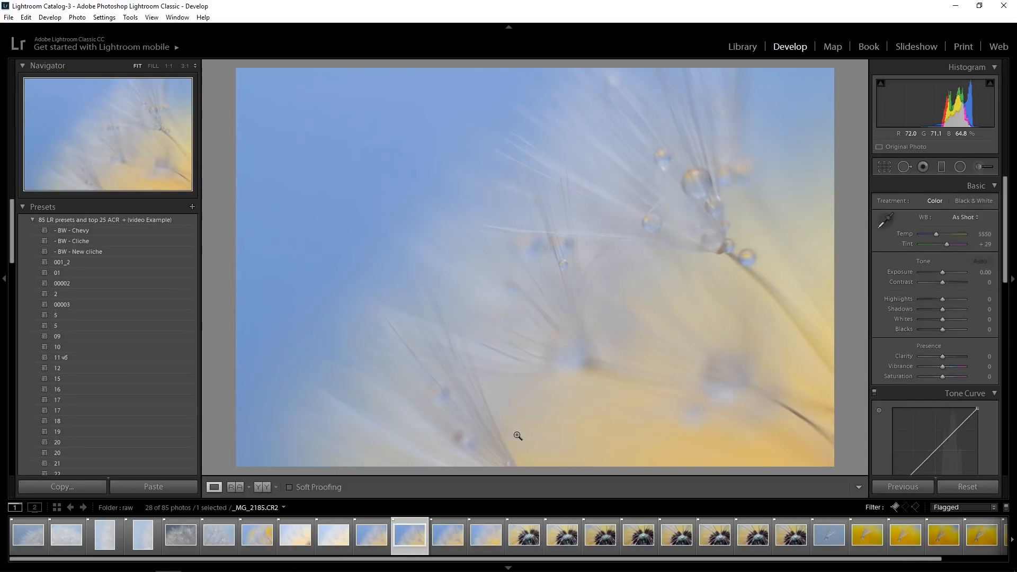
{"action": "key", "text": "Left"}
{"action": "key", "text": "Right"}
{"action": "key", "text": "x"}
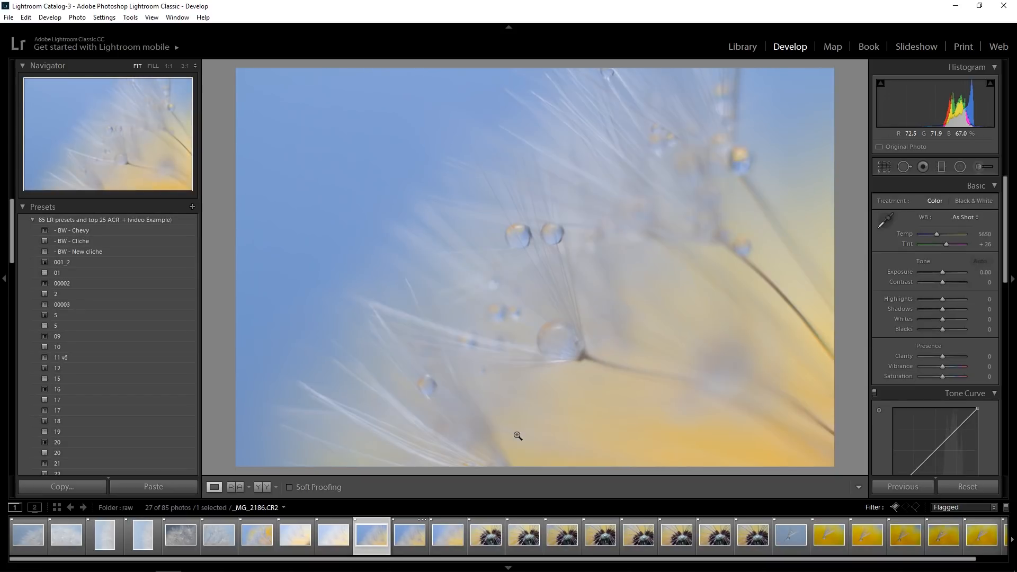
Compare droplet sharpness between _MG_2184 and _MG_2186 at 1:1, then reject _MG_2186 and _MG_2187 and keep _MG_2184
{"action": "key", "text": "Right"}
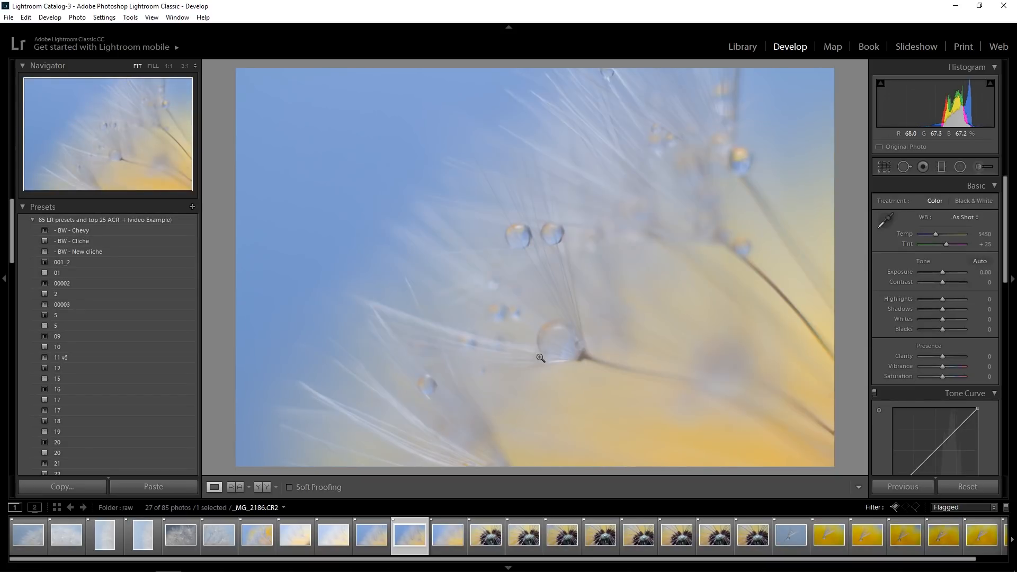
{"action": "left_click", "coordinate": [522, 248]}
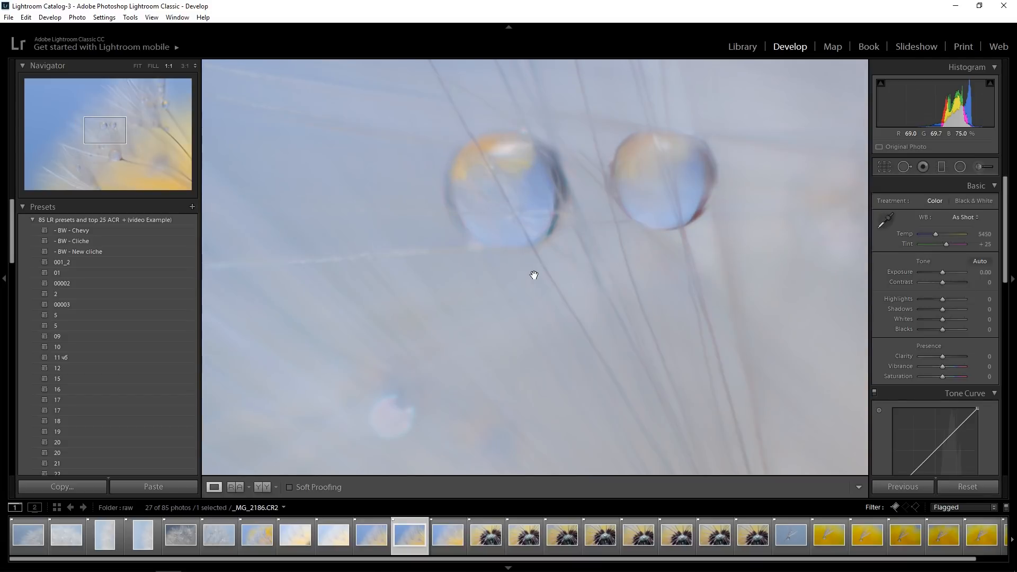
{"action": "key", "text": "Left"}
{"action": "key", "text": "Right"}
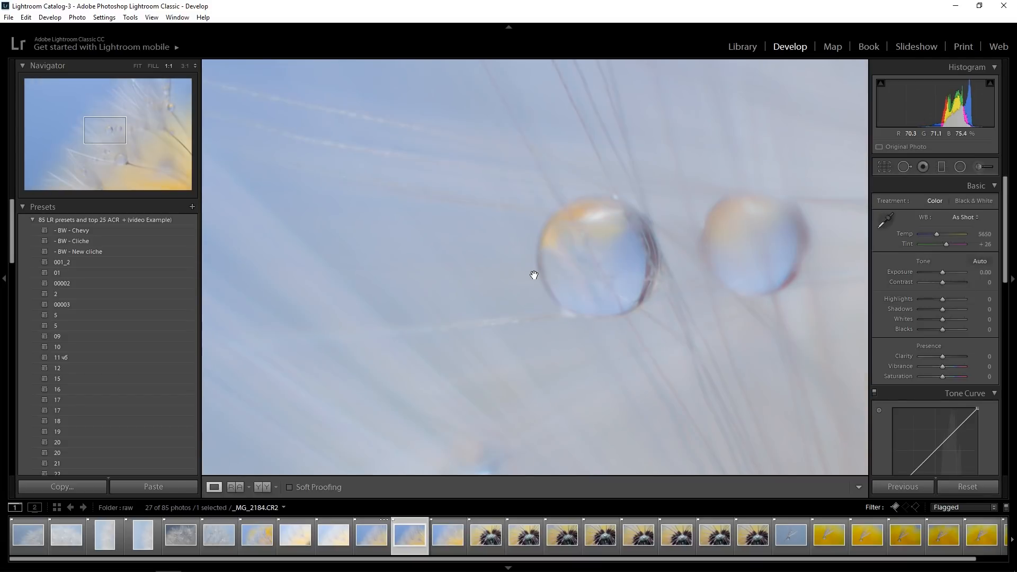
{"action": "left_click", "coordinate": [534, 275]}
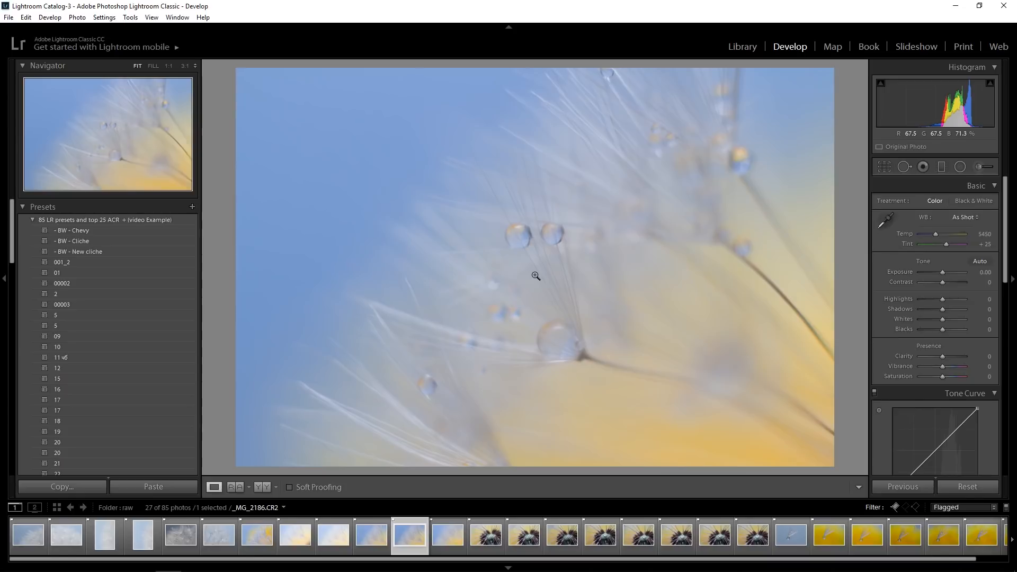
{"action": "key", "text": "x"}
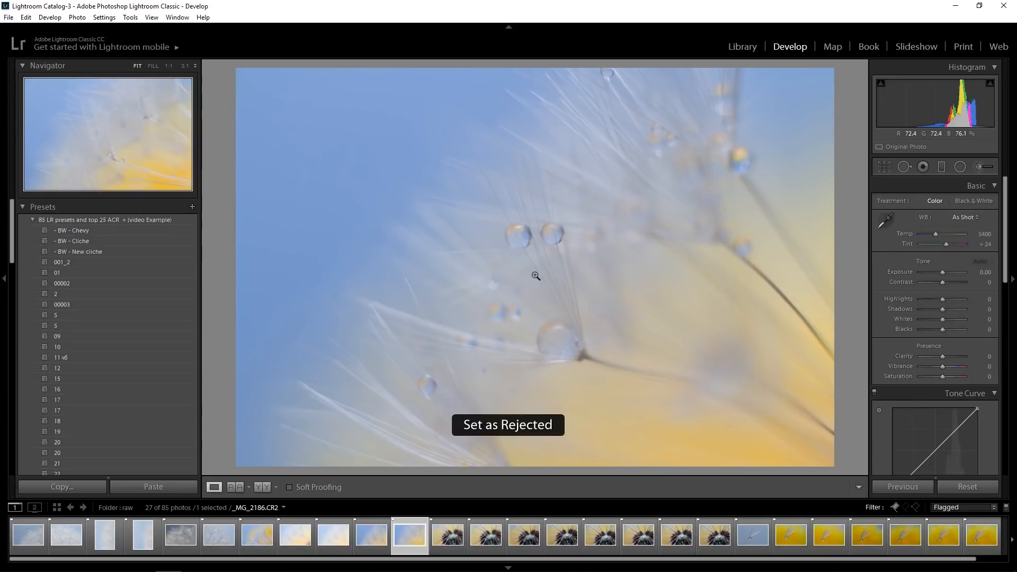
{"action": "key", "text": "x"}
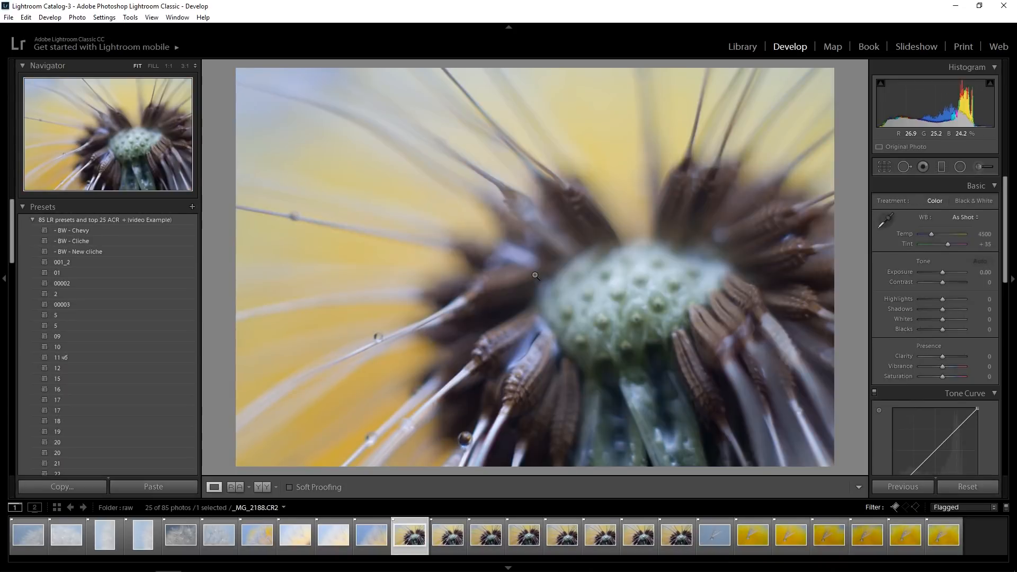
Compare the seed-head close-ups _MG_2188 through _MG_2195 with one another, then reject all eight
{"action": "key", "text": "Right"}
{"action": "key", "text": "Right"}
{"action": "key", "text": "Right"}
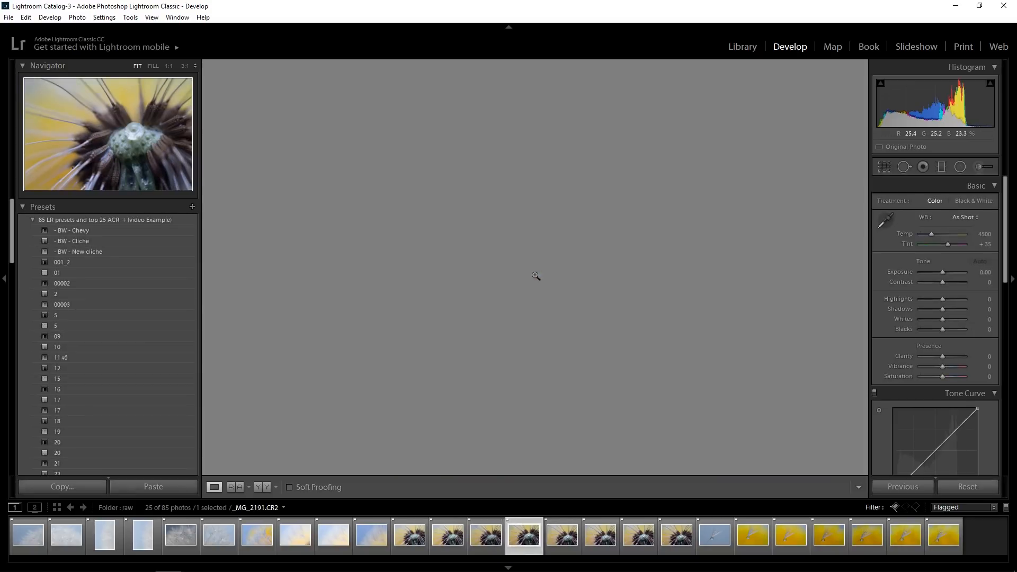
{"action": "key", "text": "Right"}
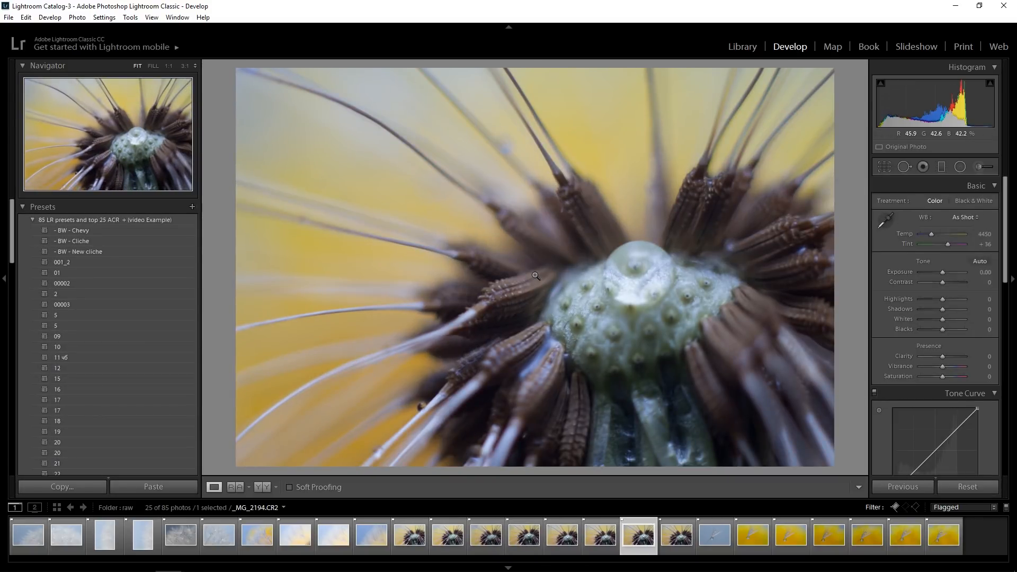
{"action": "key", "text": "Right"}
{"action": "key", "text": "Left"}
{"action": "key", "text": "Left"}
{"action": "key", "text": "Left"}
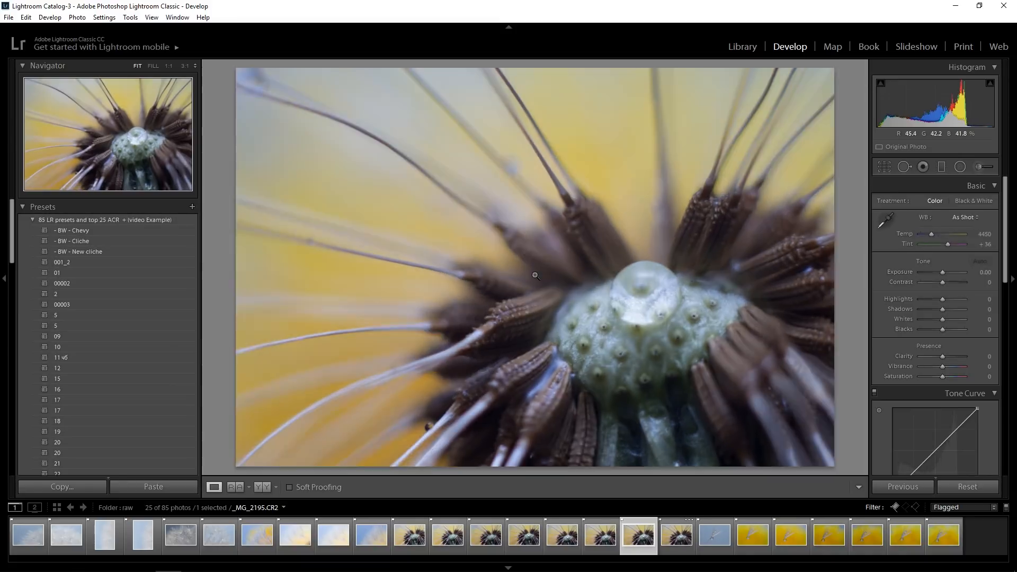
{"action": "key", "text": "Left"}
{"action": "key", "text": "Left"}
{"action": "key", "text": "Left"}
{"action": "key", "text": "Left"}
{"action": "key", "text": "Left"}
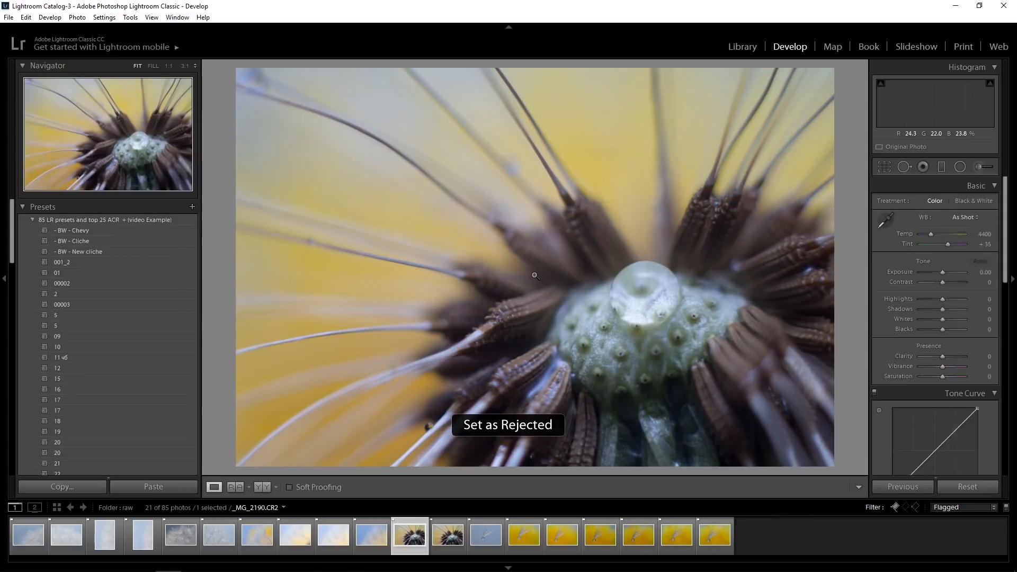
Compare the single-seed droplet shots _MG_2196 through _MG_2202 for sharpness and composition
{"action": "key", "text": "Right"}
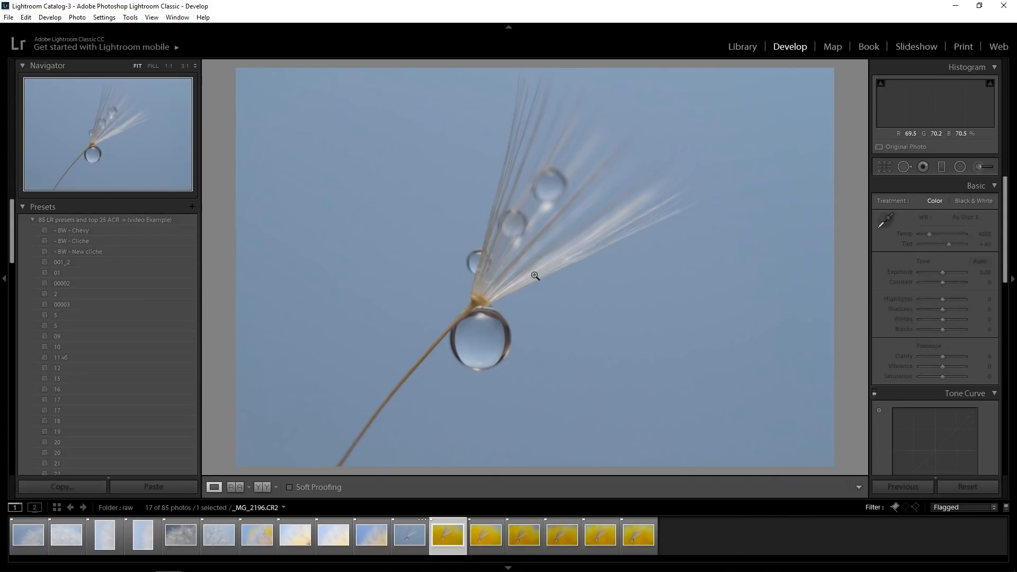
{"action": "key", "text": "Right"}
{"action": "key", "text": "Right"}
{"action": "key", "text": "Right"}
{"action": "key", "text": "Right"}
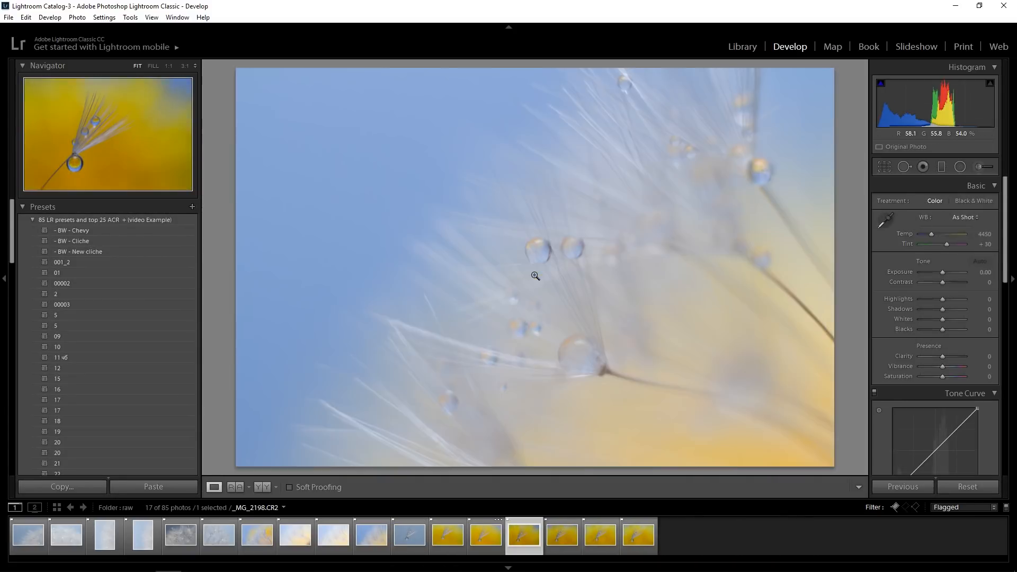
{"action": "key", "text": "Right"}
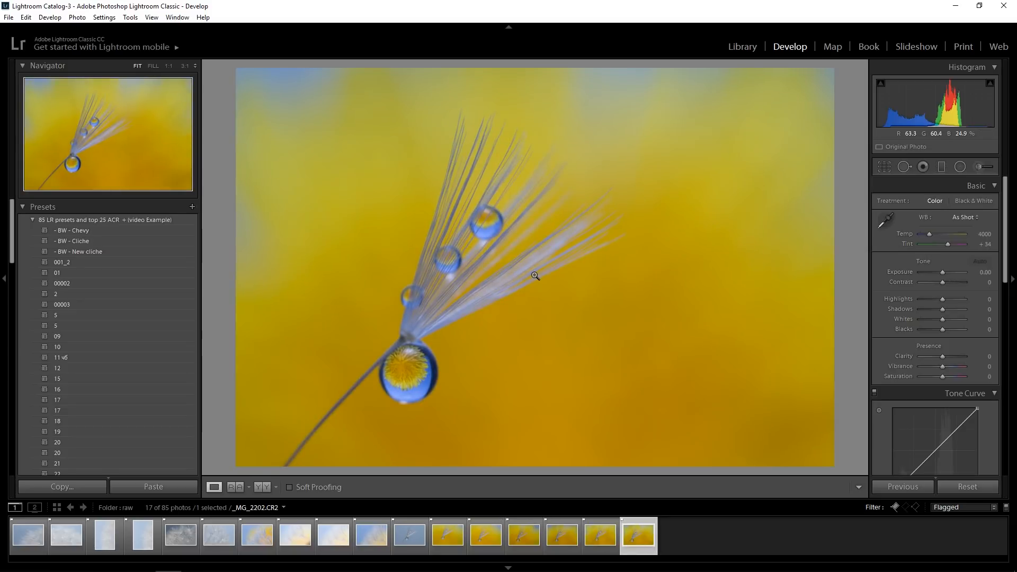
{"action": "key", "text": "Left"}
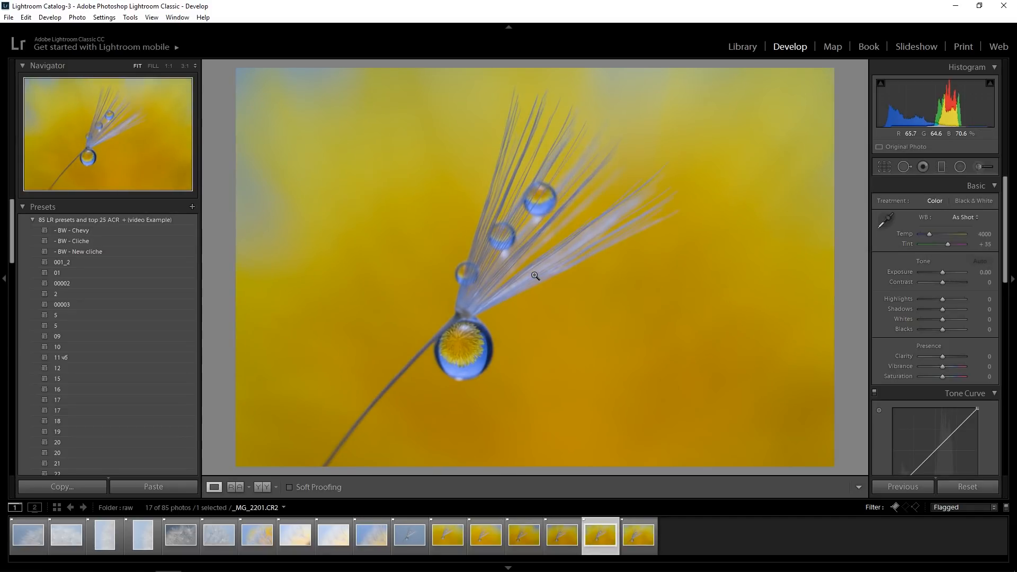
{"action": "key", "text": "Right"}
{"action": "key", "text": "Left"}
Go back to the single seed against plain blue, _MG_2196, and reject it
{"action": "key", "text": "Left"}
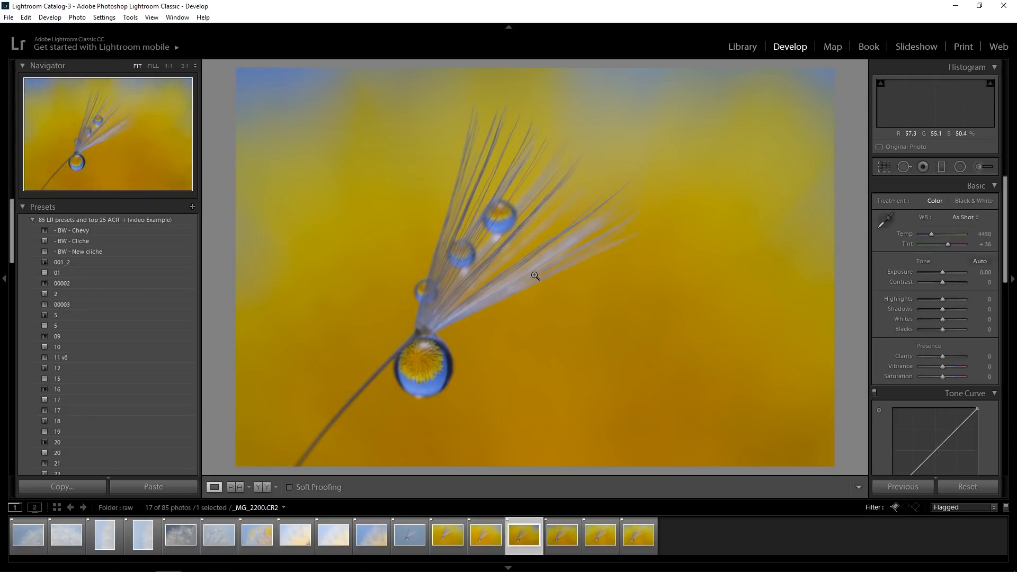
{"action": "key", "text": "Left"}
{"action": "key", "text": "Left"}
{"action": "key", "text": "Left"}
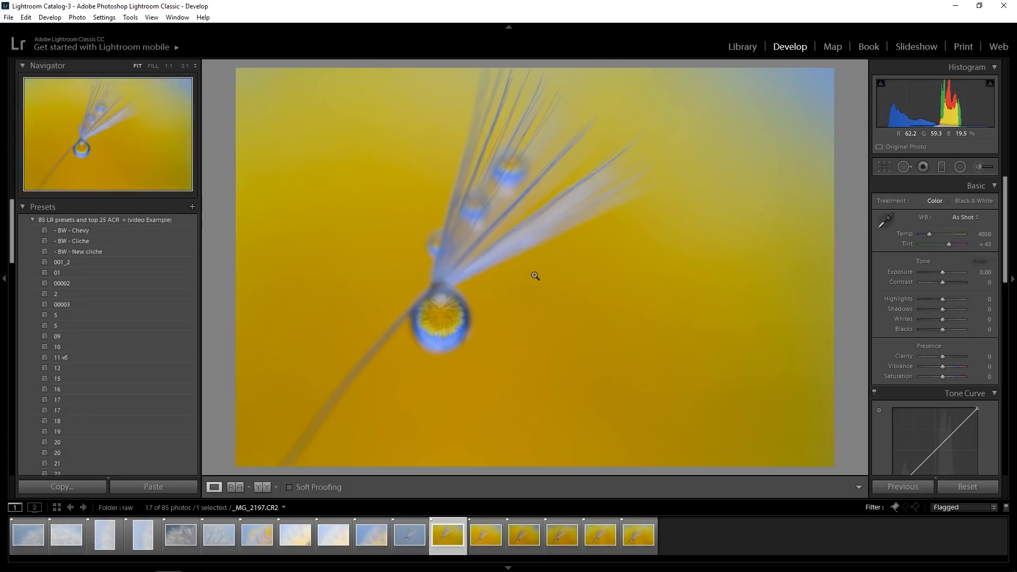
{"action": "key", "text": "x"}
Compare the yellow-background single-seed shots _MG_2197 through _MG_2202 for droplet sharpness and composition
{"action": "key", "text": "Right"}
{"action": "key", "text": "Right"}
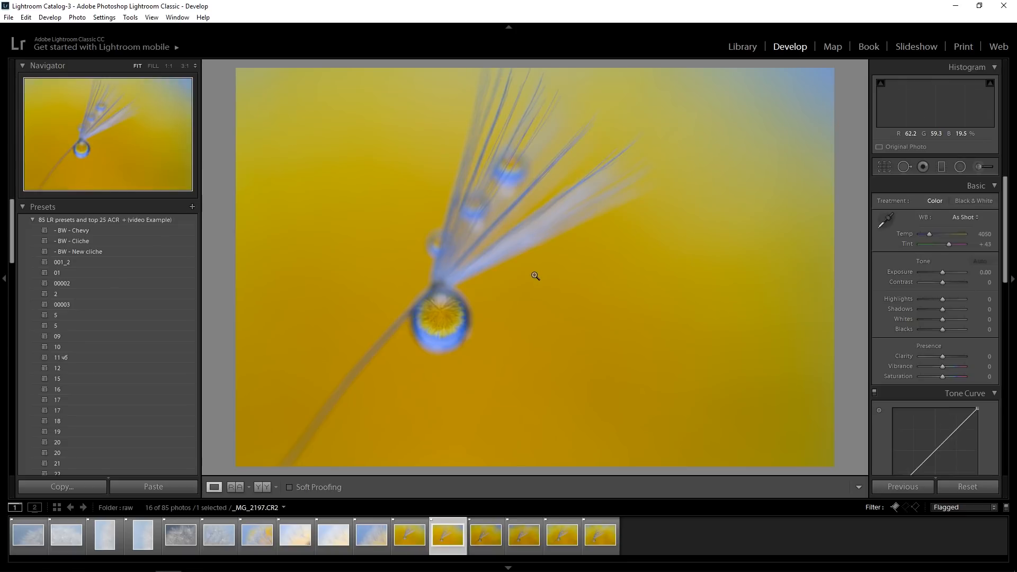
{"action": "key", "text": "Right"}
{"action": "key", "text": "Right"}
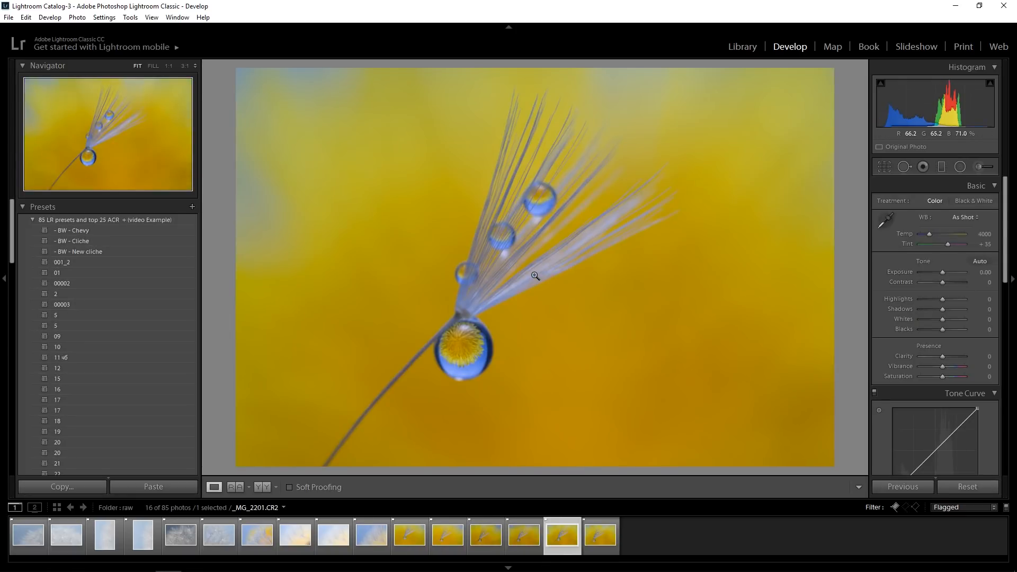
{"action": "key", "text": "Right"}
{"action": "key", "text": "Left"}
{"action": "key", "text": "Right"}
{"action": "key", "text": "Left"}
{"action": "key", "text": "Left"}
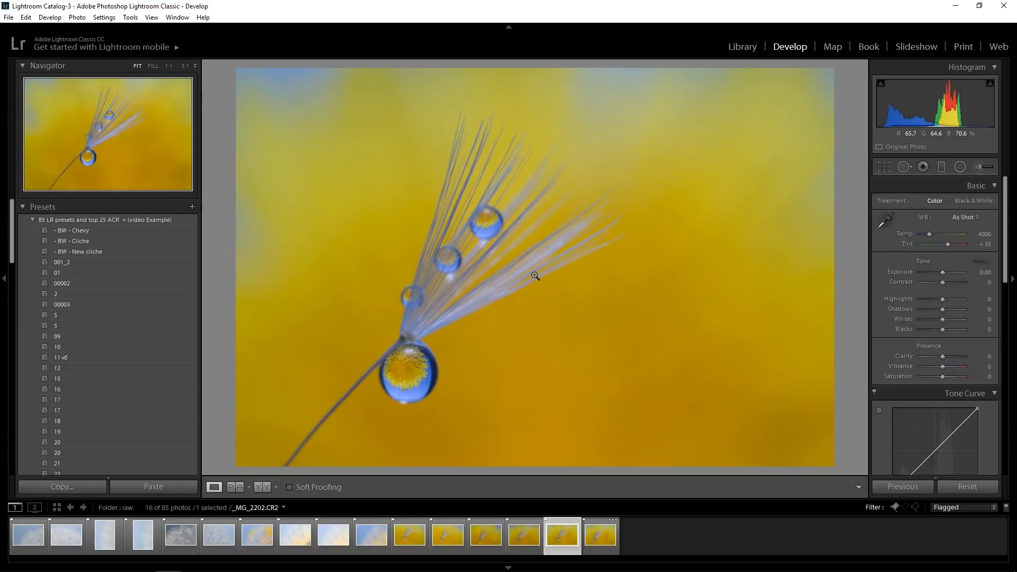
{"action": "key", "text": "Right"}
{"action": "key", "text": "Left"}
Recheck the softer yellow-background seed shots and reject _MG_2197 through _MG_2200
{"action": "key", "text": "Left"}
{"action": "key", "text": "Left"}
{"action": "key", "text": "Left"}
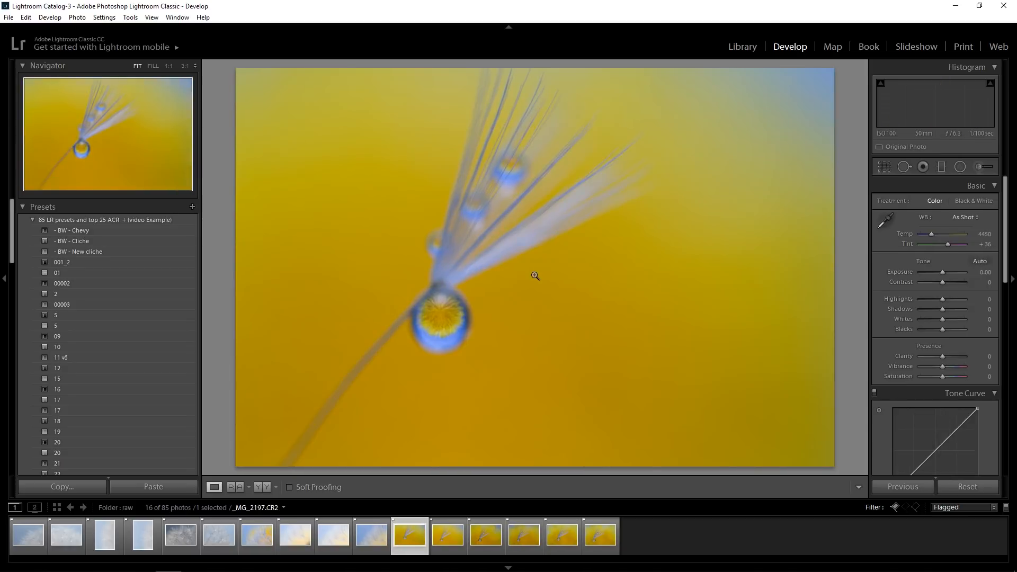
{"action": "key", "text": "Right"}
{"action": "key", "text": "Left"}
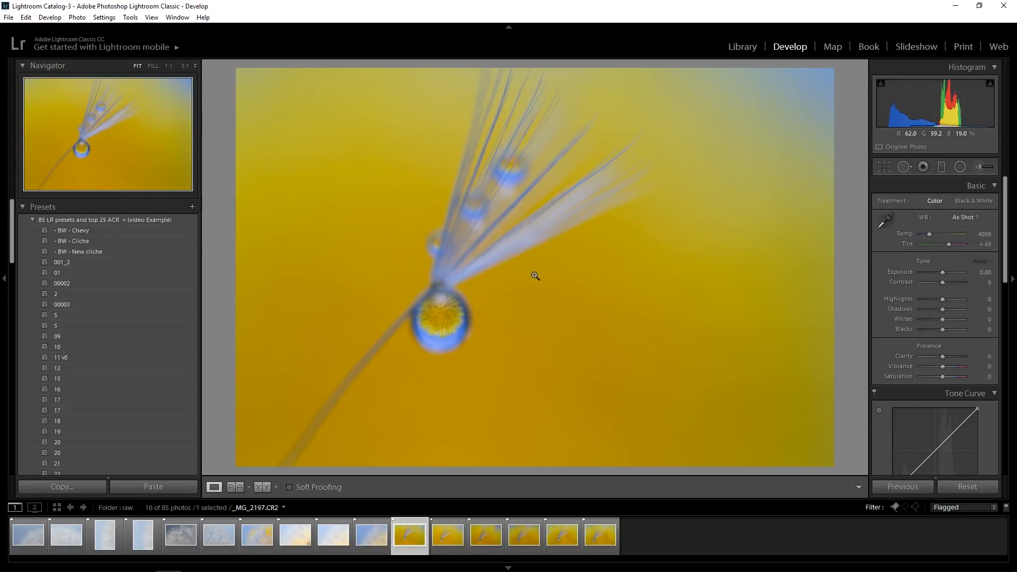
{"action": "key", "text": "x"}
{"action": "key", "text": "x"}
{"action": "key", "text": "x"}
{"action": "key", "text": "x"}
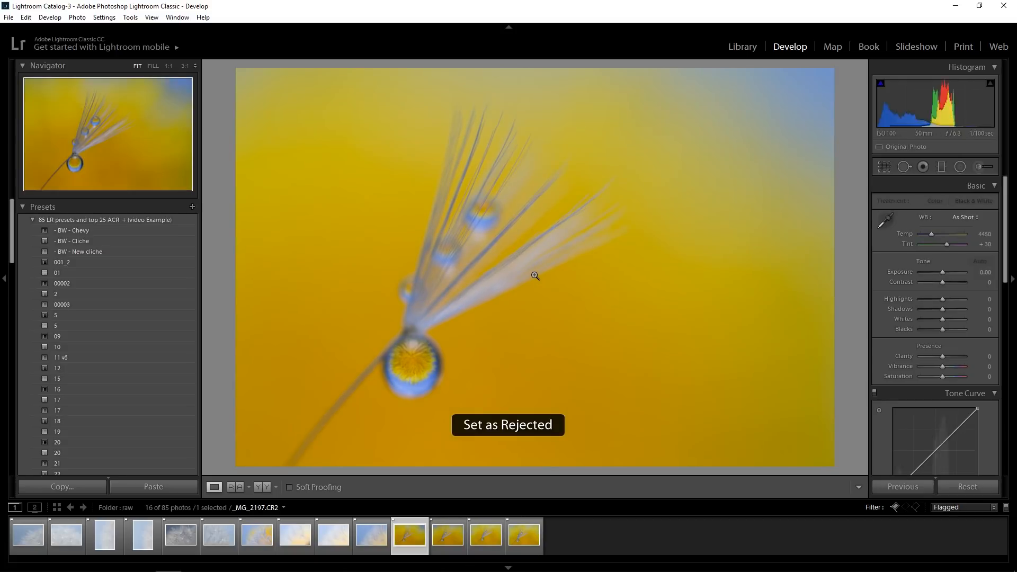
Compare the large droplet in _MG_2201 and _MG_2202 at 1:1, keeping _MG_2201 and rejecting _MG_2202
{"action": "key", "text": "Right"}
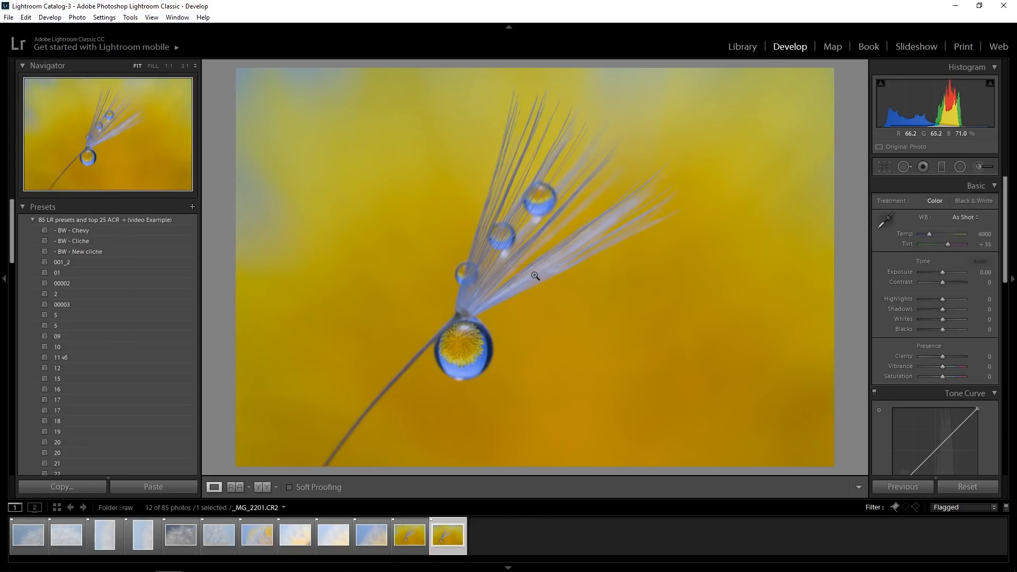
{"action": "left_click", "coordinate": [439, 380]}
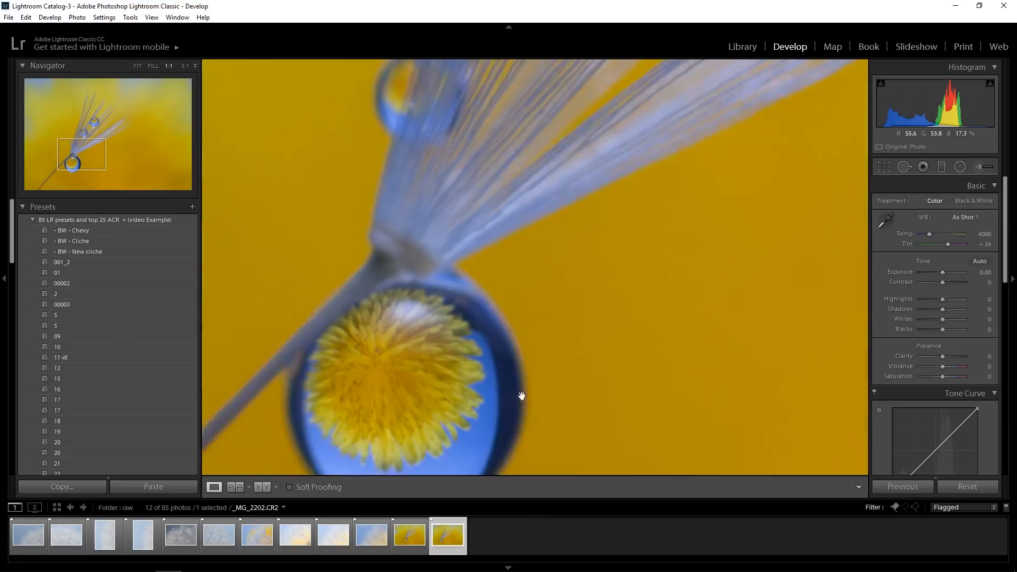
{"action": "key", "text": "Left"}
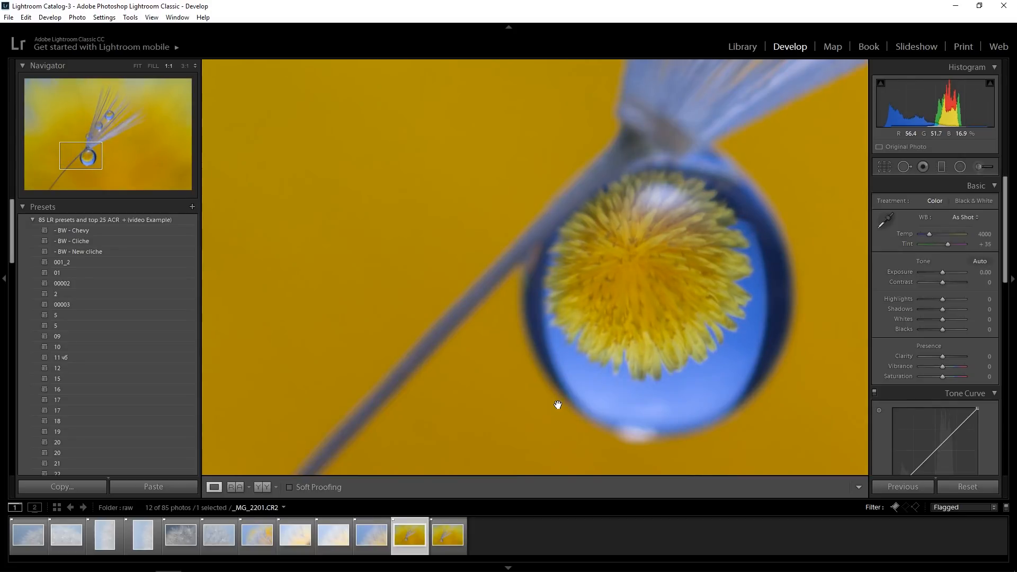
{"action": "key", "text": "Right"}
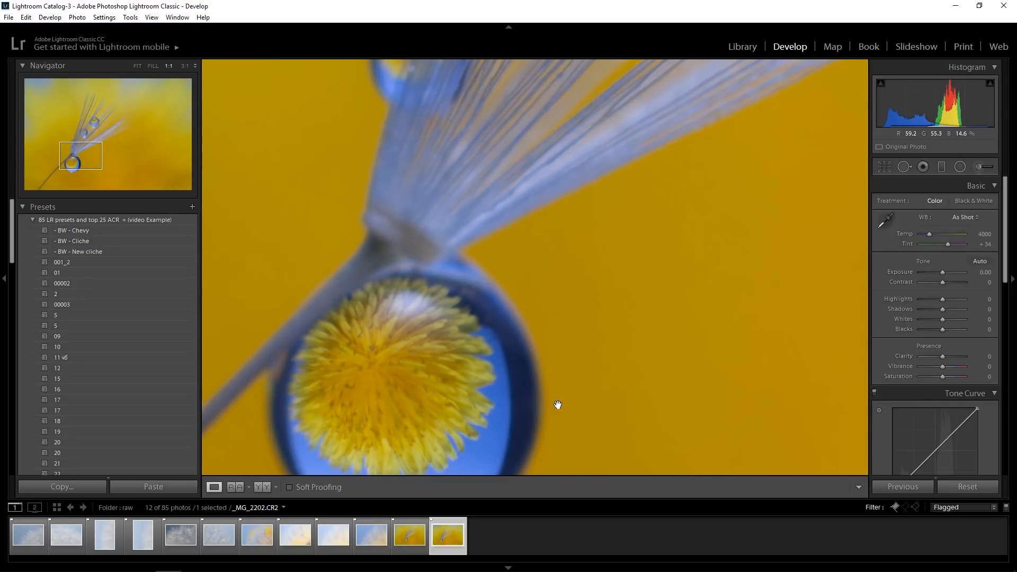
{"action": "key", "text": "Left"}
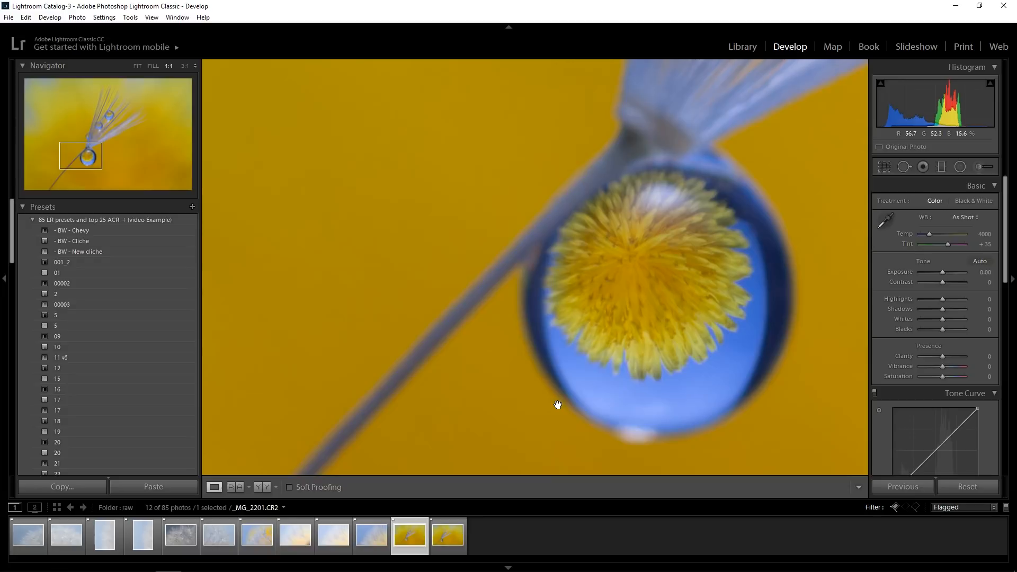
{"action": "left_click", "coordinate": [558, 404]}
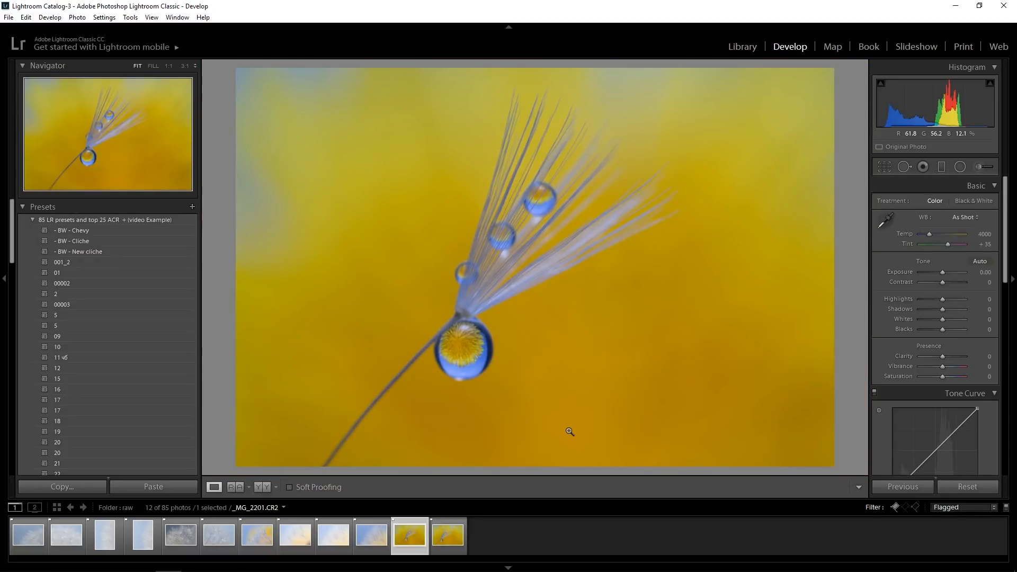
{"action": "key", "text": "x"}
Review the remaining flagged photos one after another, ending on the yellow single-seed shot _MG_2201
{"action": "key", "text": "Left"}
{"action": "key", "text": "Left"}
{"action": "key", "text": "Left"}
{"action": "key", "text": "Left"}
{"action": "key", "text": "Left"}
{"action": "key", "text": "Left"}
{"action": "key", "text": "Left"}
{"action": "key", "text": "Left"}
{"action": "key", "text": "Right"}
{"action": "key", "text": "Right"}
{"action": "key", "text": "Right"}
{"action": "key", "text": "Right"}
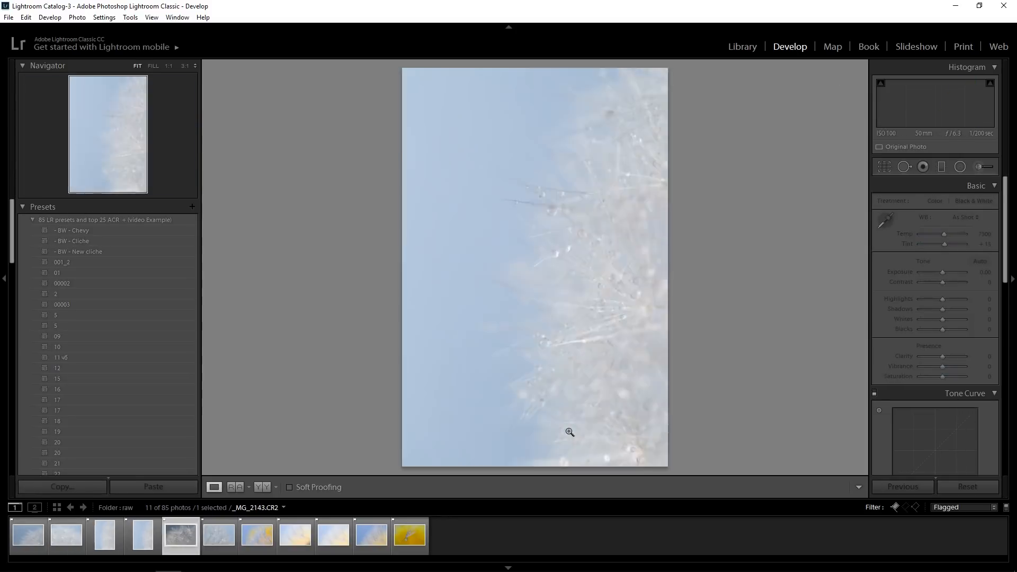
{"action": "key", "text": "Right"}
{"action": "key", "text": "Right"}
{"action": "key", "text": "Right"}
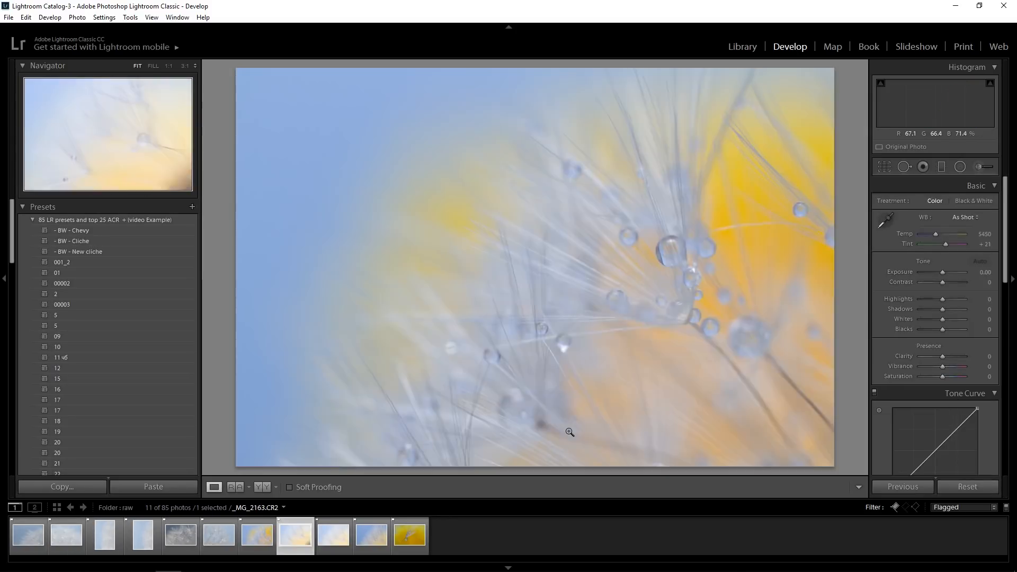
{"action": "key", "text": "Right"}
{"action": "key", "text": "Right"}
{"action": "key", "text": "Right"}
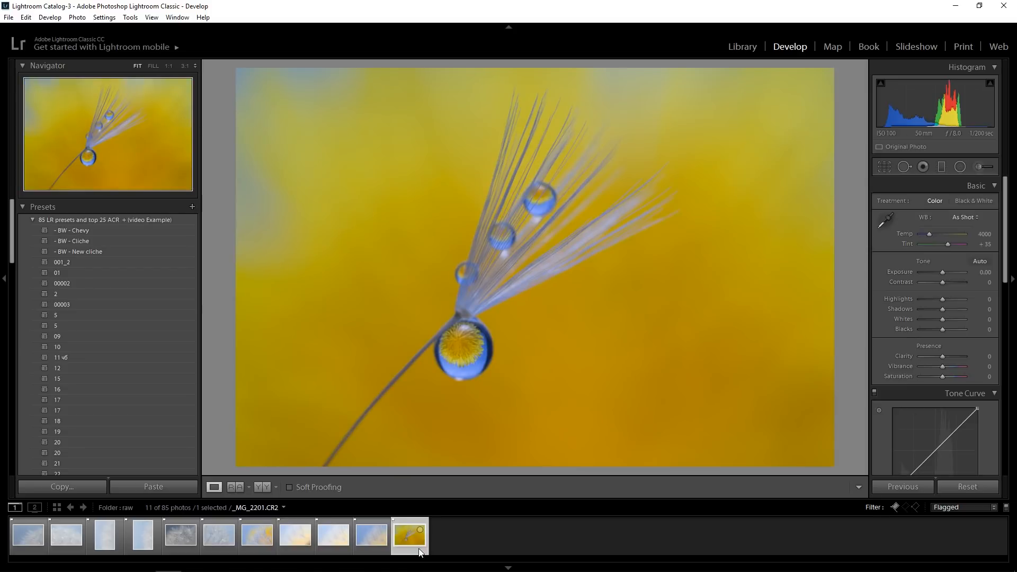
Show the flagged photos in the Library grid and rate _MG_2201 five stars
{"action": "left_click", "coordinate": [753, 47]}
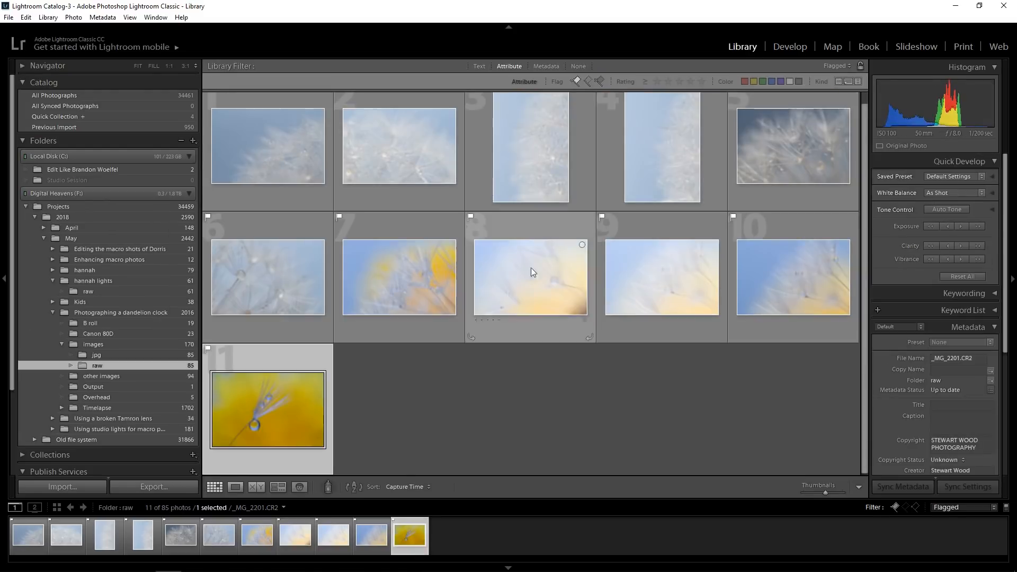
{"action": "left_click", "coordinate": [237, 454]}
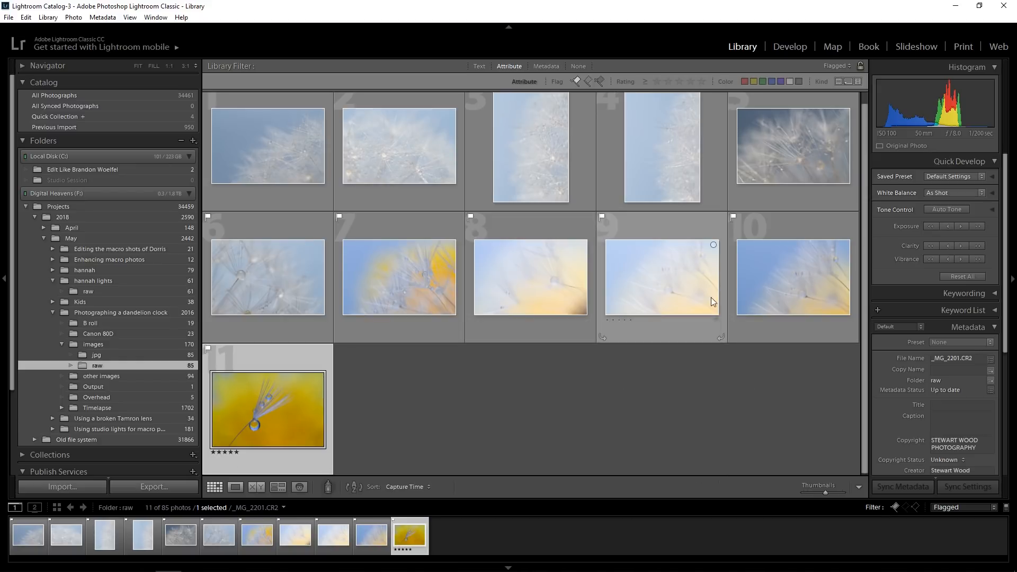
Open _MG_2184 in Develop, inspect its droplets at 1:1 and compare it with the paler _MG_2182
{"action": "left_click", "coordinate": [787, 294]}
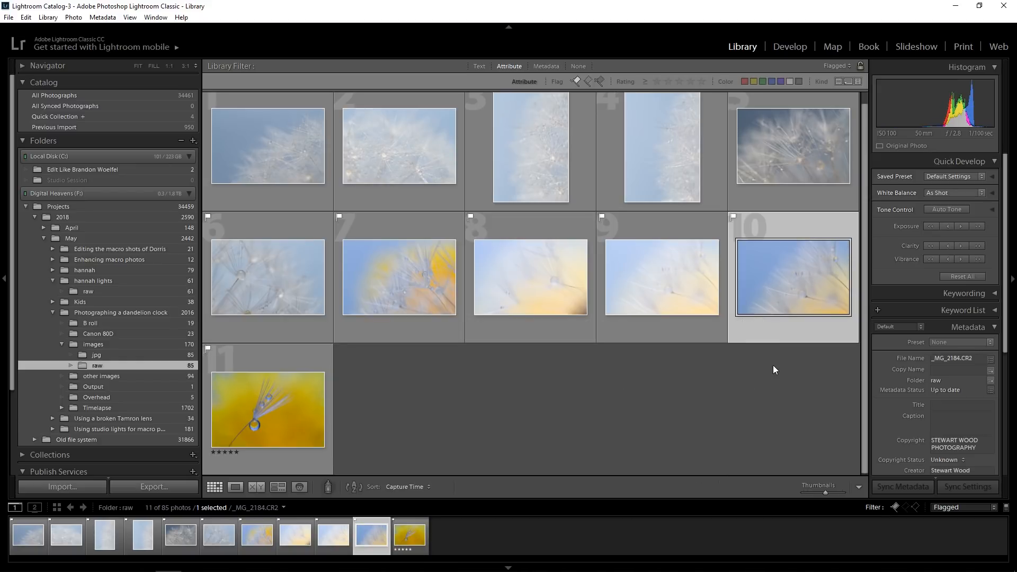
{"action": "left_click", "coordinate": [791, 47]}
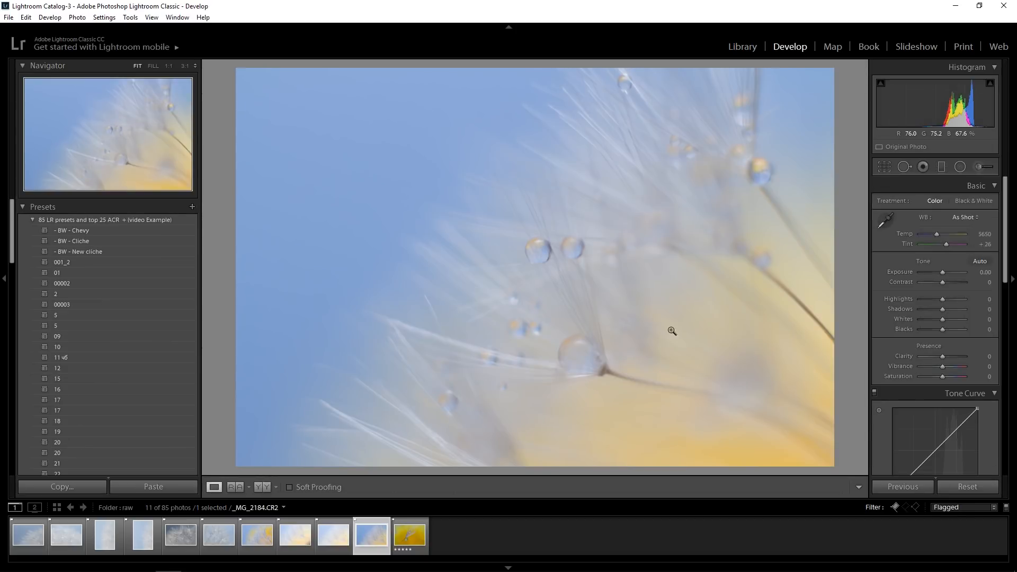
{"action": "left_click", "coordinate": [539, 247]}
{"action": "left_click", "coordinate": [556, 294]}
{"action": "key", "text": "Left"}
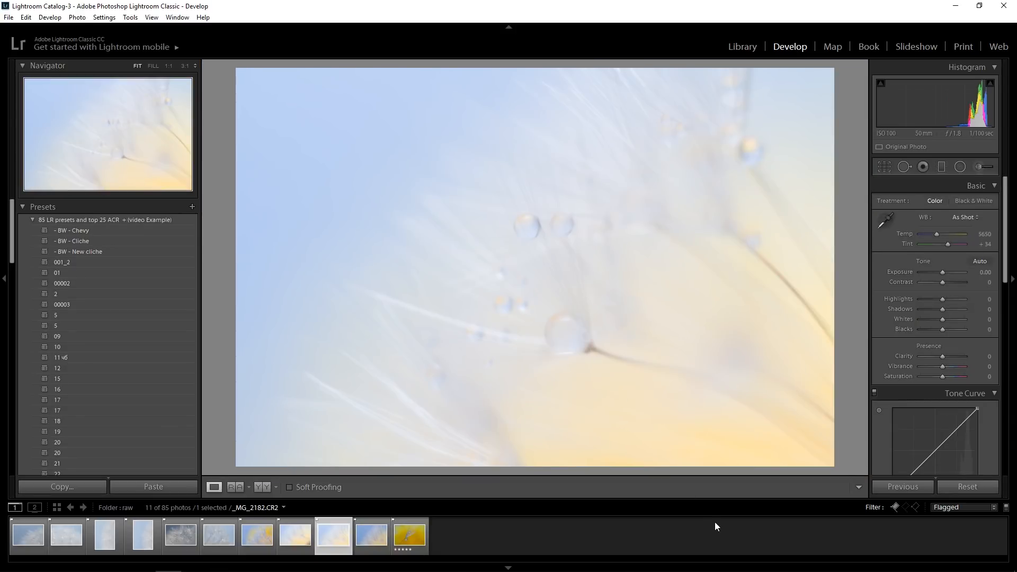
{"action": "key", "text": "Right"}
{"action": "key", "text": "Left"}
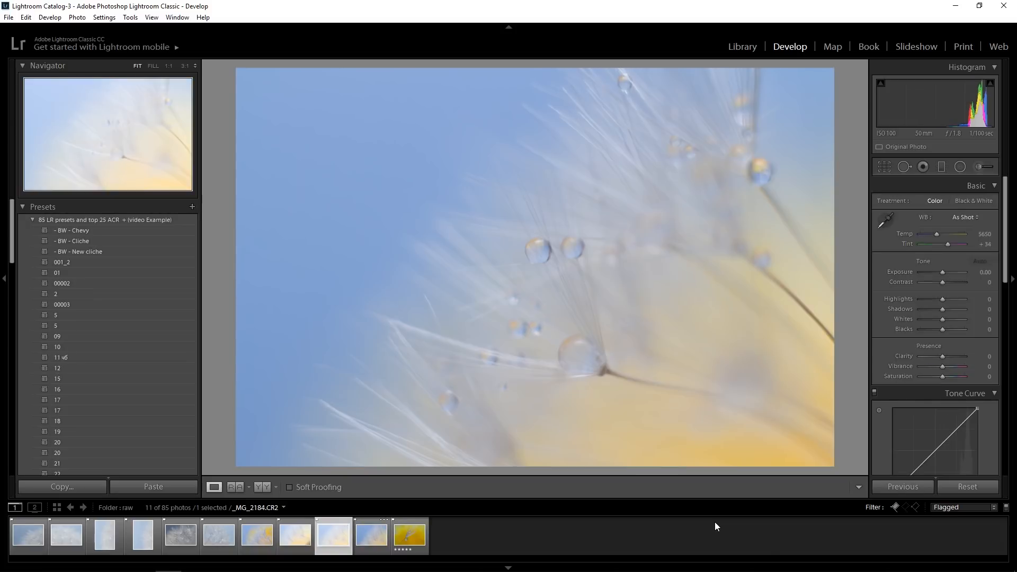
{"action": "key", "text": "Left"}
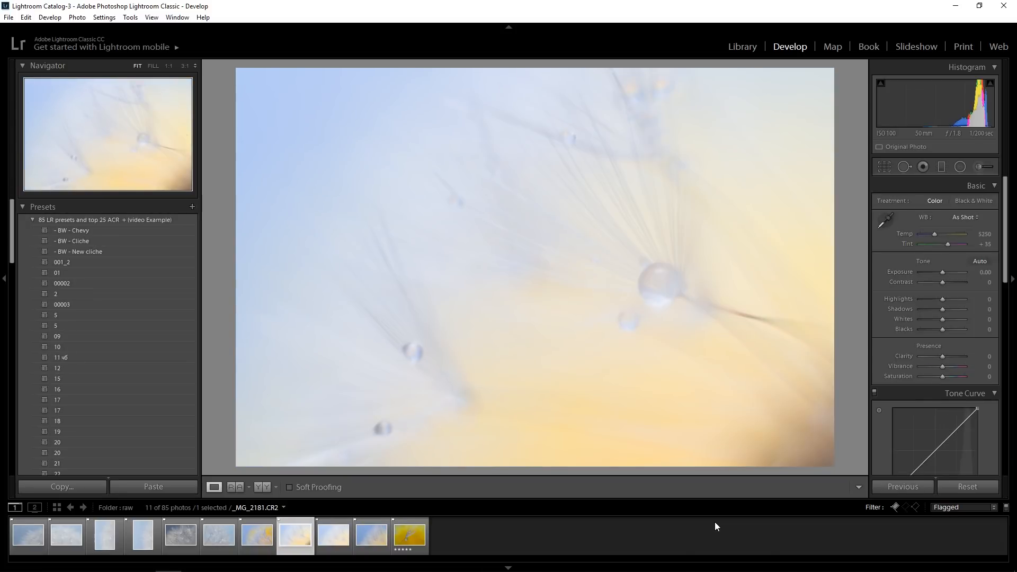
Check the large droplet in _MG_2181 at 1:1, try an exposure of -2.02 for detail, and restore exposure to 0
{"action": "left_click", "coordinate": [635, 307]}
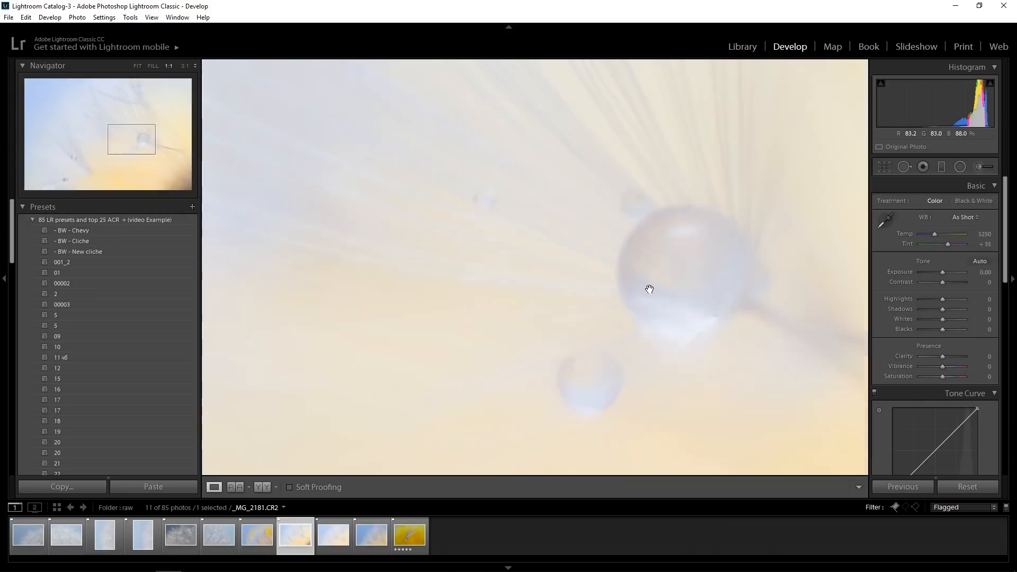
{"action": "left_click", "coordinate": [669, 234]}
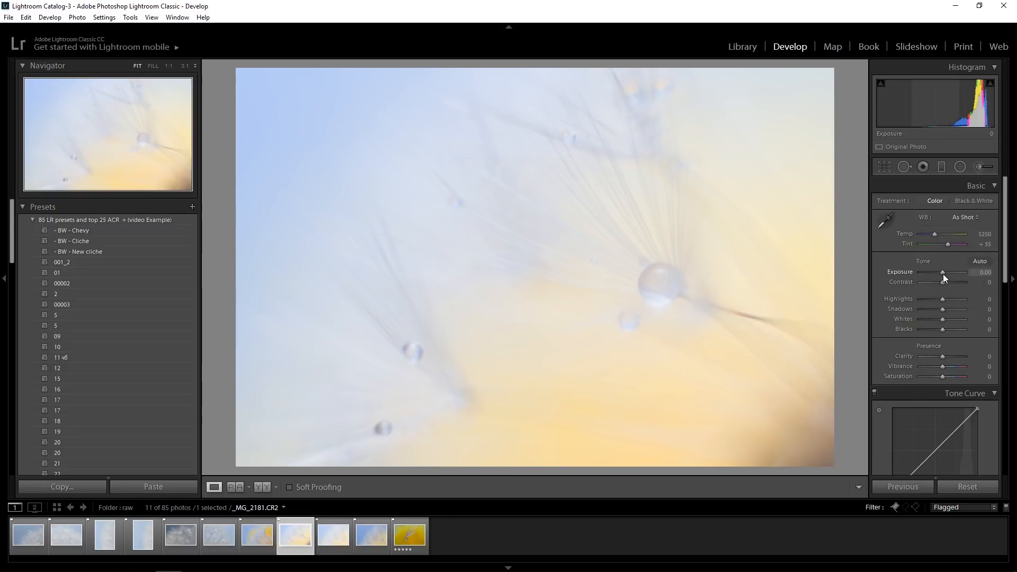
{"action": "left_click_drag", "start_coordinate": [943, 273], "coordinate": [933, 273]}
{"action": "left_click", "coordinate": [670, 295]}
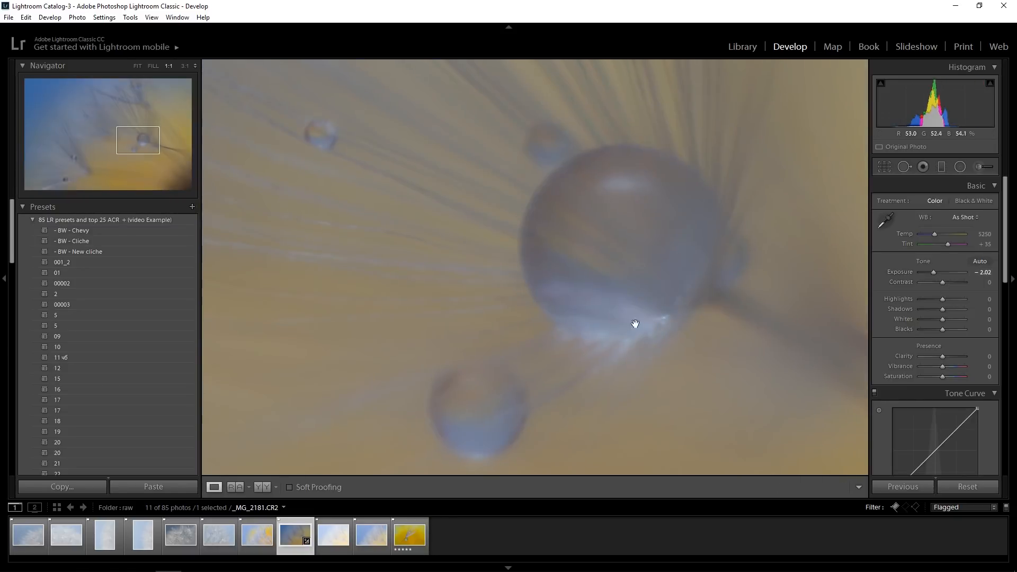
{"action": "left_click", "coordinate": [589, 246]}
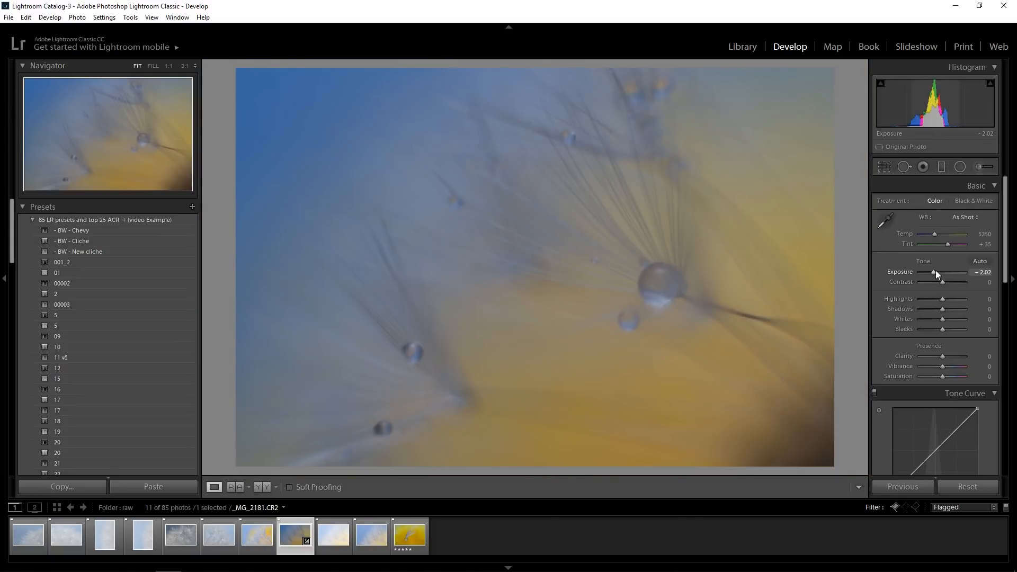
{"action": "left_click_drag", "start_coordinate": [936, 271], "coordinate": [943, 272]}
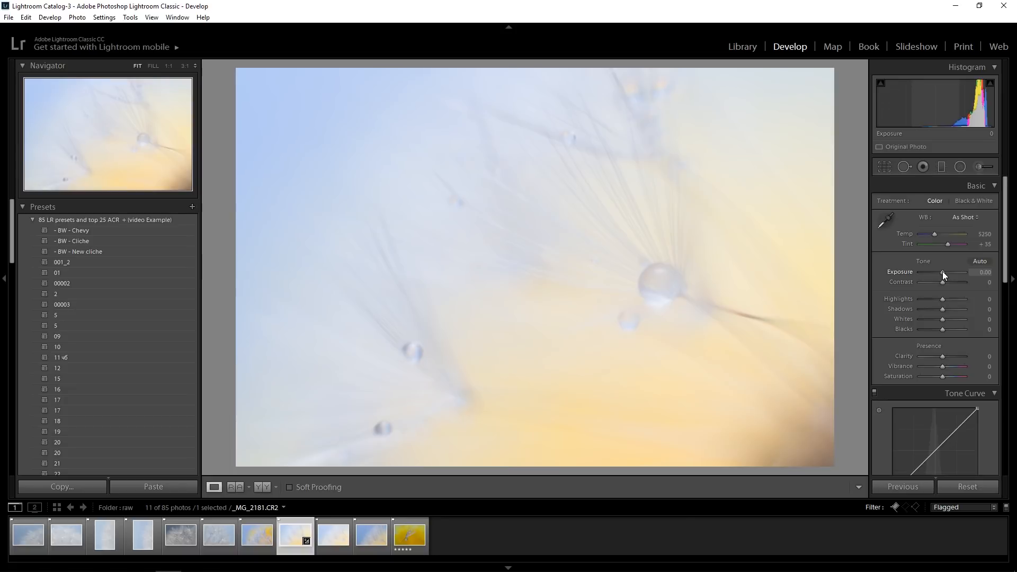
Compare the pale shots _MG_2181 and _MG_2182 with _MG_2184 and reject both pale ones
{"action": "left_click", "coordinate": [338, 538]}
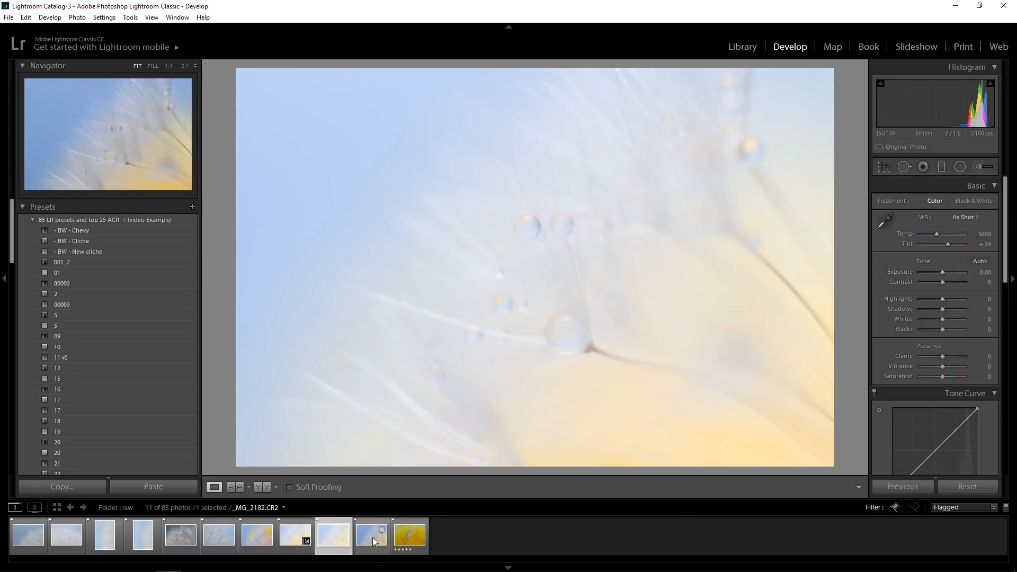
{"action": "left_click", "coordinate": [374, 536]}
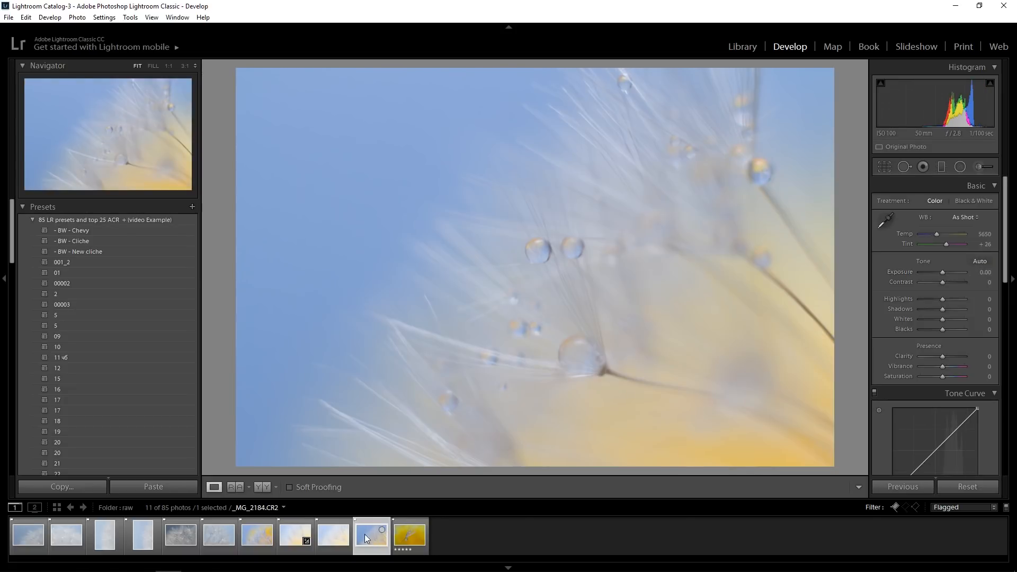
{"action": "left_click", "coordinate": [291, 543]}
{"action": "key", "text": "x"}
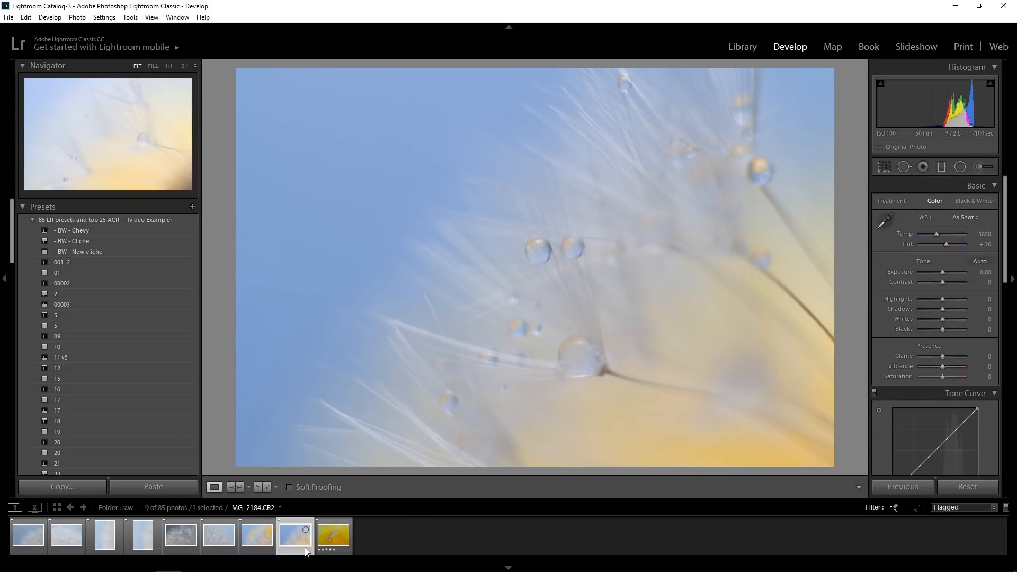
Compare _MG_2184 with _MG_2163, go back past _MG_2155, and reject the dark blue-grey close-up _MG_2153
{"action": "key", "text": "Left"}
{"action": "key", "text": "Right"}
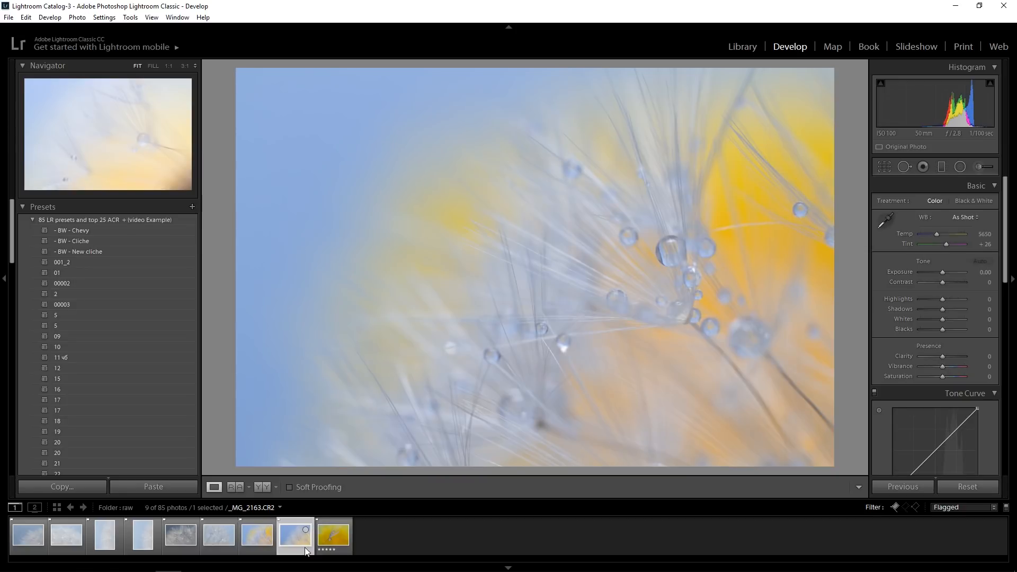
{"action": "key", "text": "Left"}
{"action": "key", "text": "Left"}
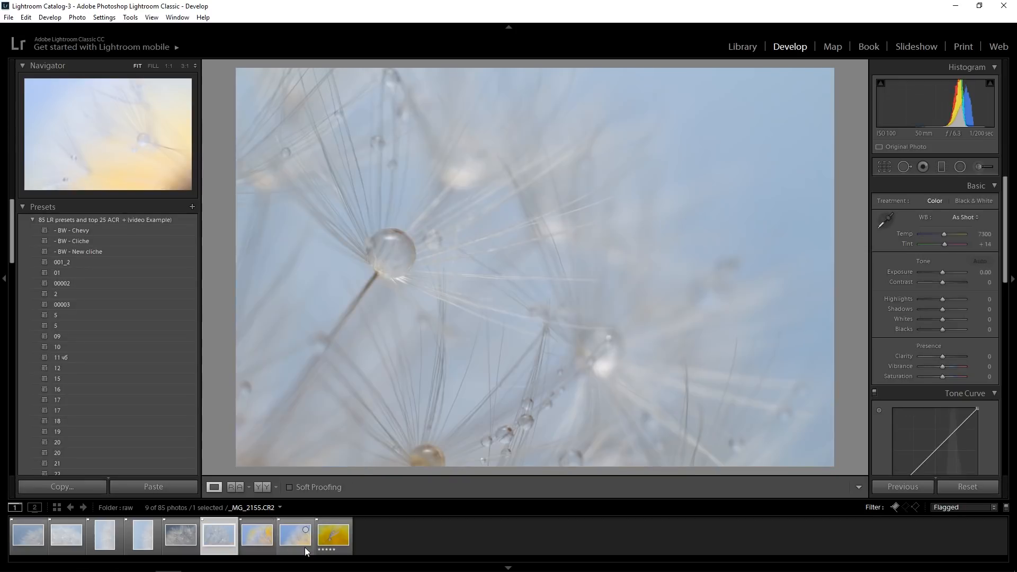
{"action": "key", "text": "x"}
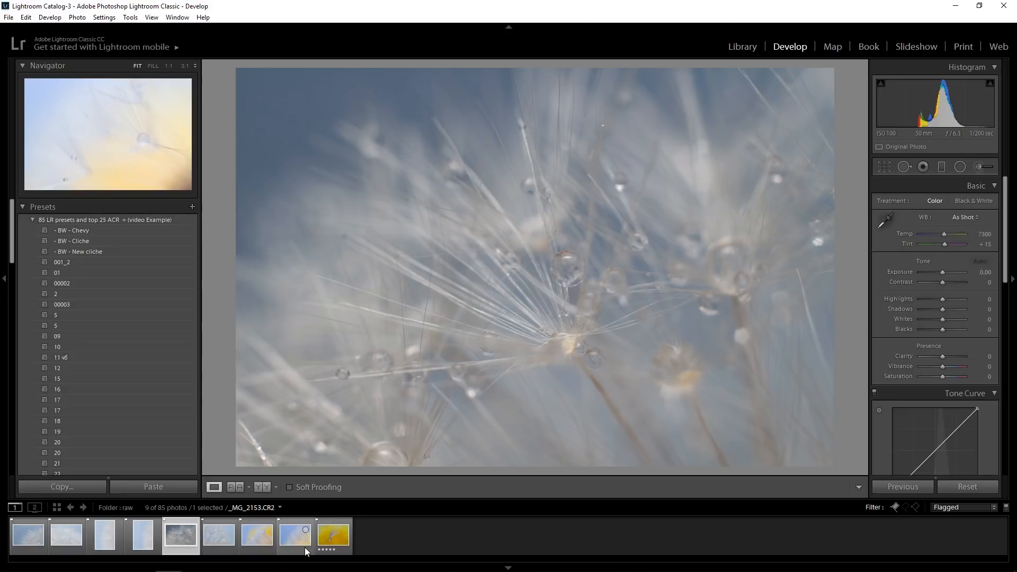
Compare the remaining pale blue shots, including _MG_2147, _MG_2143 and _MG_2155, and reject them all
{"action": "key", "text": "Left"}
{"action": "key", "text": "Left"}
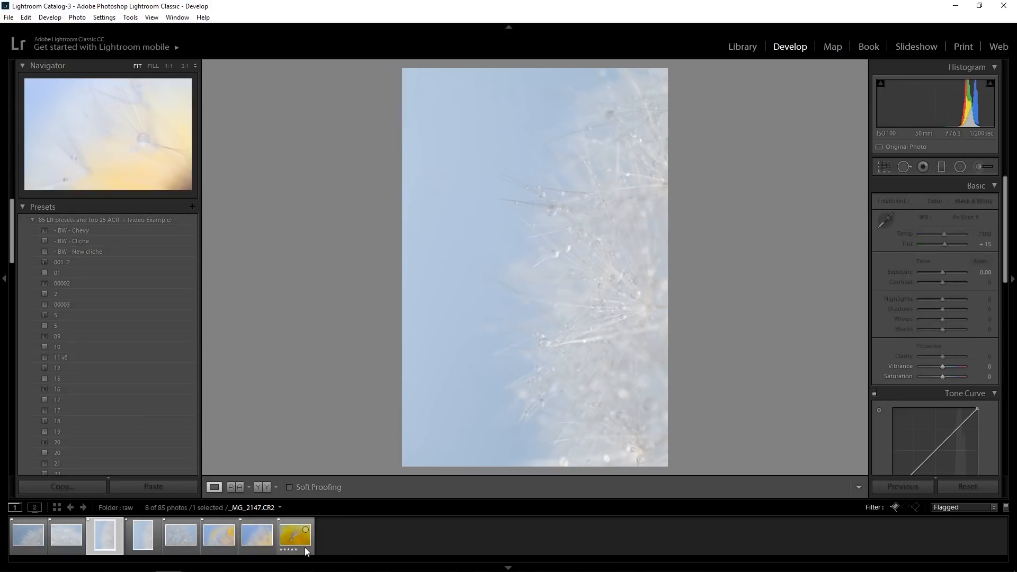
{"action": "key", "text": "Left"}
{"action": "key", "text": "Left"}
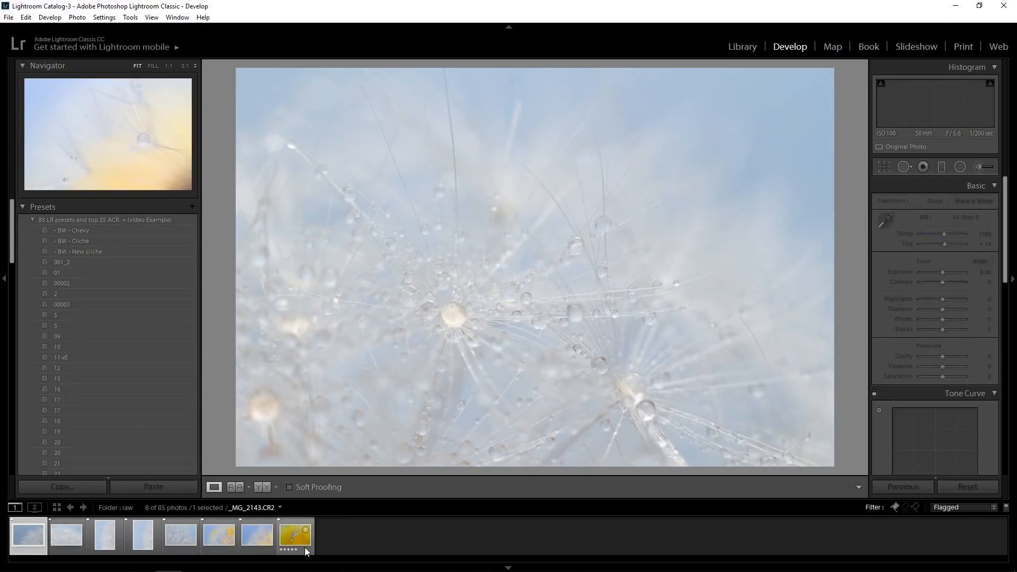
{"action": "key", "text": "Right"}
{"action": "key", "text": "Right"}
{"action": "key", "text": "Right"}
{"action": "key", "text": "Right"}
{"action": "key", "text": "Right"}
{"action": "key", "text": "Left"}
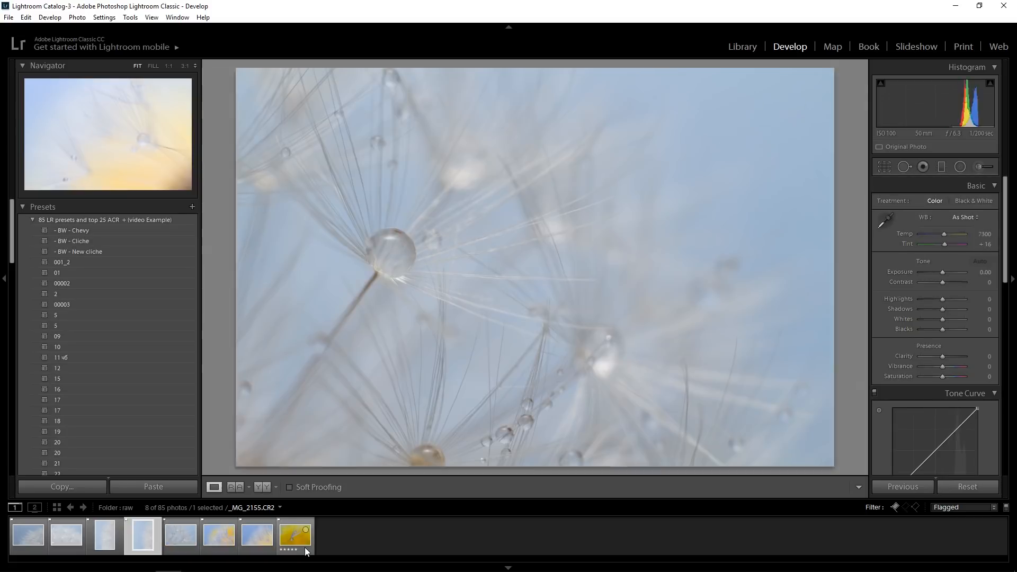
{"action": "key", "text": "x"}
{"action": "key", "text": "x"}
{"action": "key", "text": "x"}
{"action": "key", "text": "x"}
{"action": "key", "text": "x"}
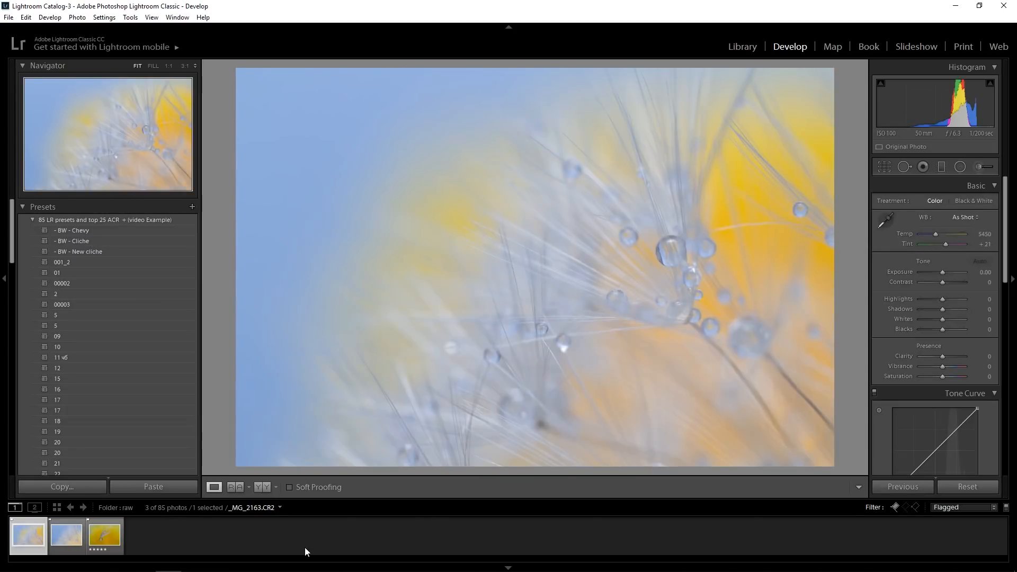
Compare the remaining flagged shots _MG_2163, _MG_2184 and _MG_2201 with one another at full view
{"action": "key", "text": "Right"}
{"action": "key", "text": "Right"}
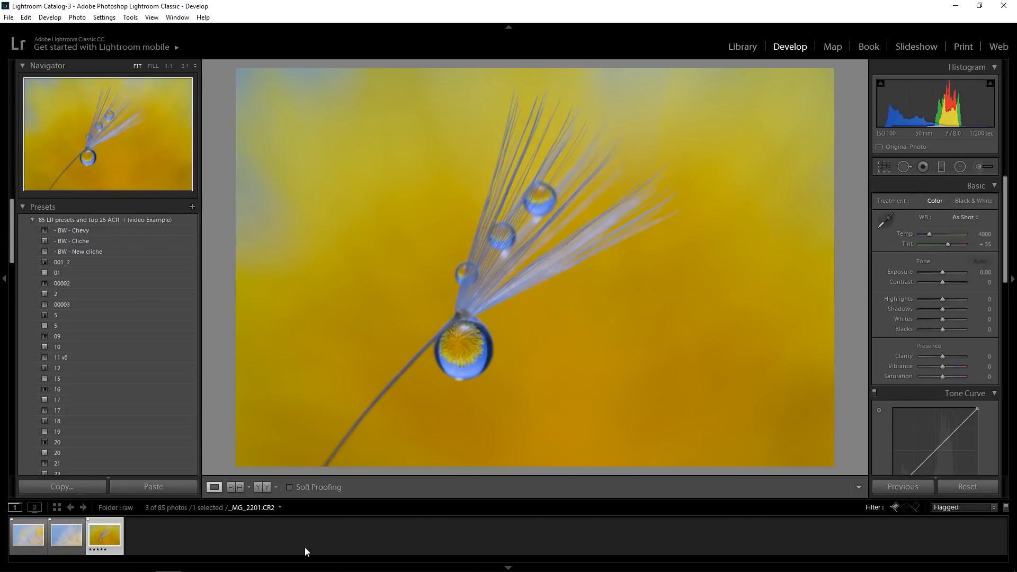
{"action": "key", "text": "Left"}
{"action": "key", "text": "Left"}
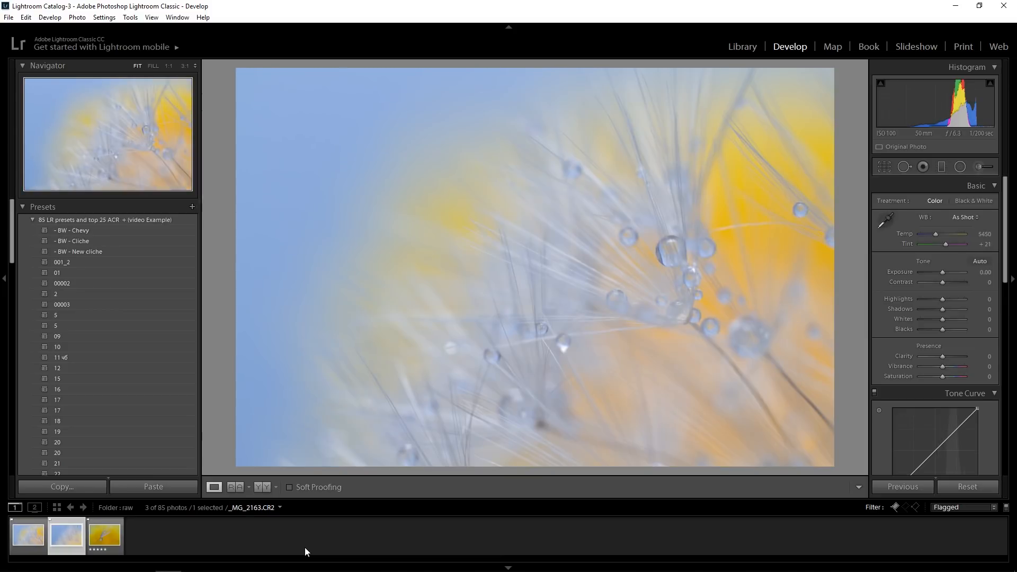
{"action": "key", "text": "Right"}
{"action": "key", "text": "Left"}
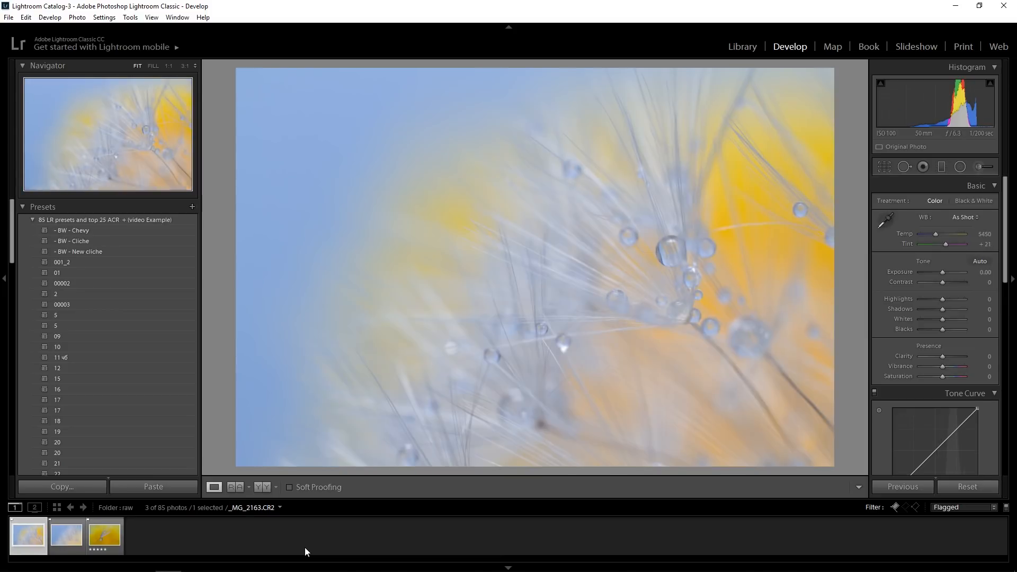
{"action": "key", "text": "Right"}
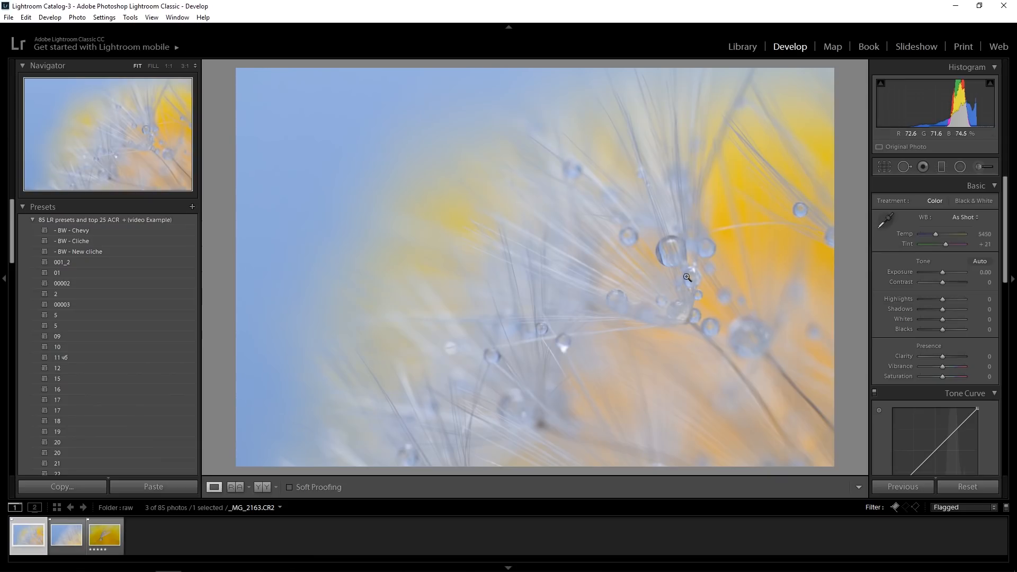
Compare _MG_2163 and _MG_2184 at 1:1 droplet detail and at full view, and reject _MG_2163
{"action": "left_click", "coordinate": [677, 256]}
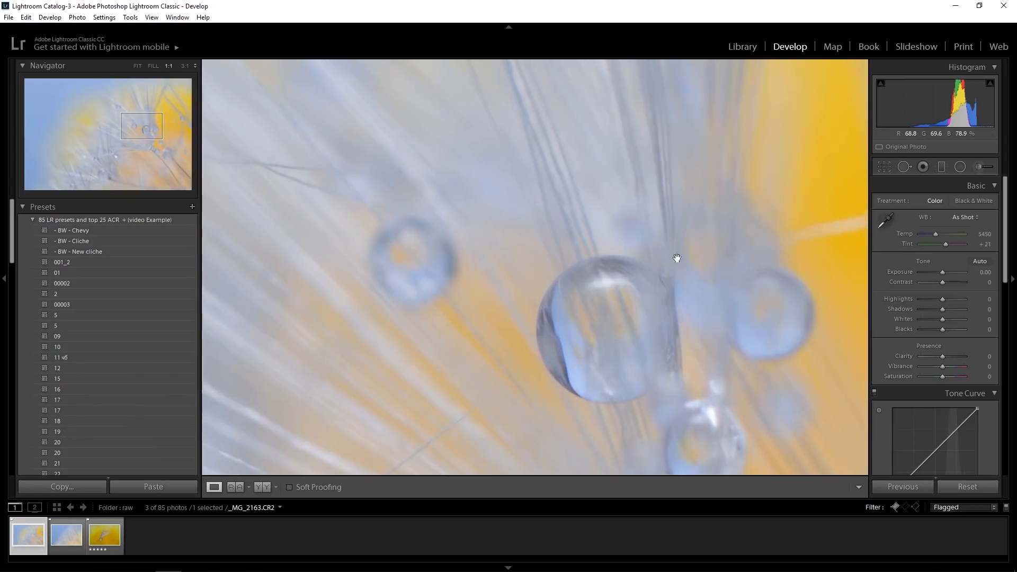
{"action": "key", "text": "Right"}
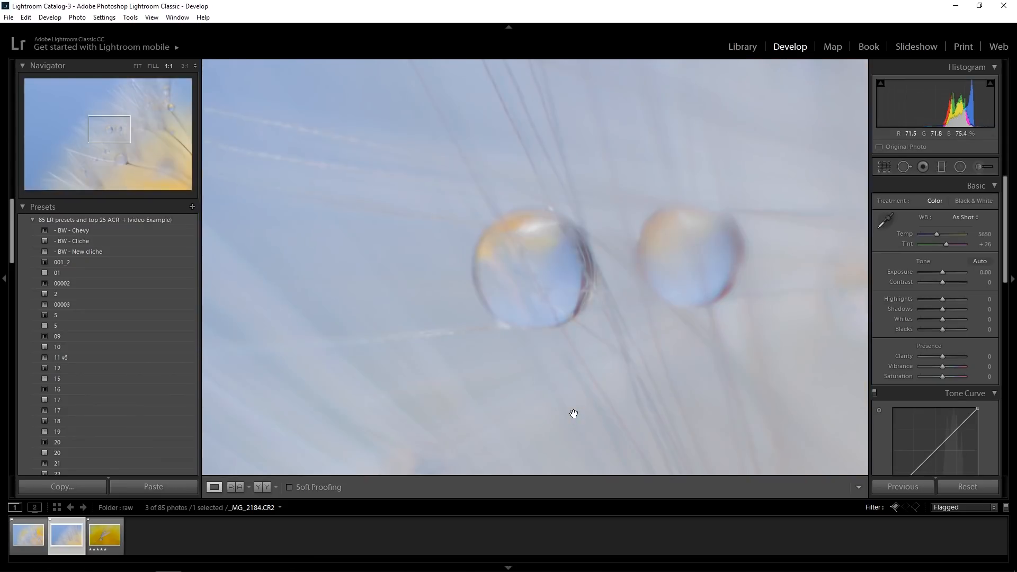
{"action": "key", "text": "Left"}
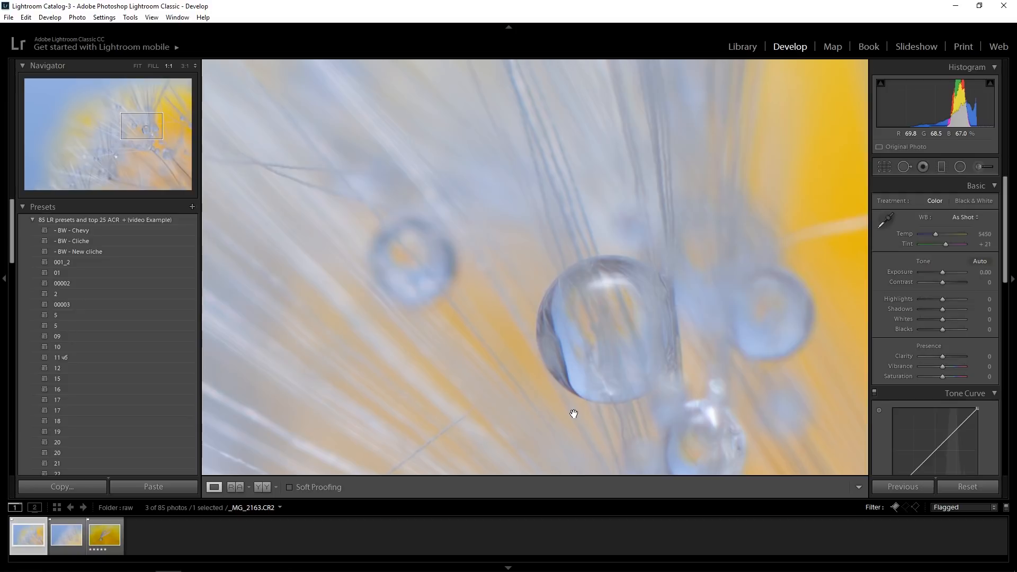
{"action": "left_click", "coordinate": [577, 329]}
{"action": "key", "text": "Right"}
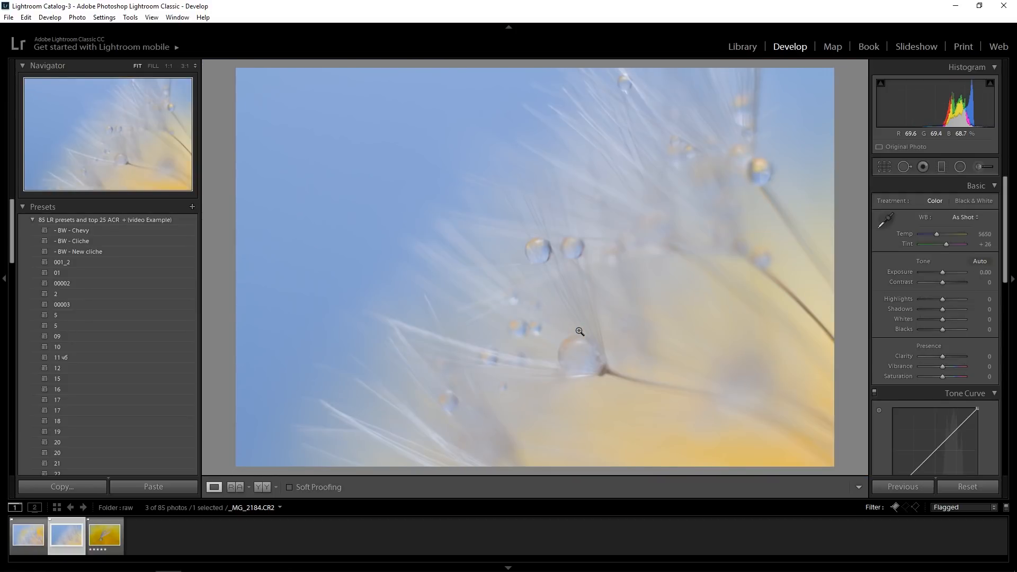
{"action": "key", "text": "Left"}
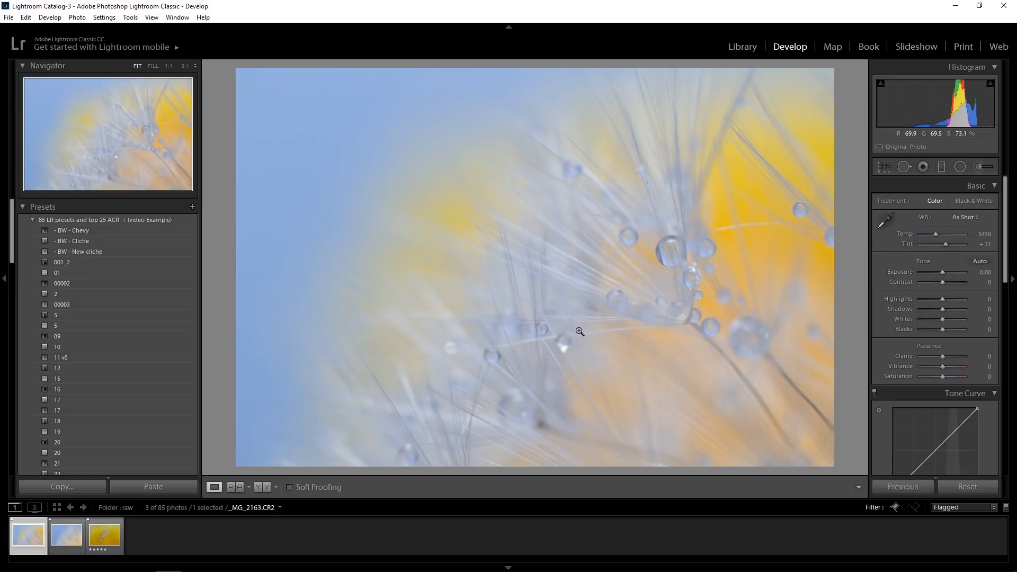
{"action": "key", "text": "Right"}
{"action": "key", "text": "Left"}
{"action": "key", "text": "x"}
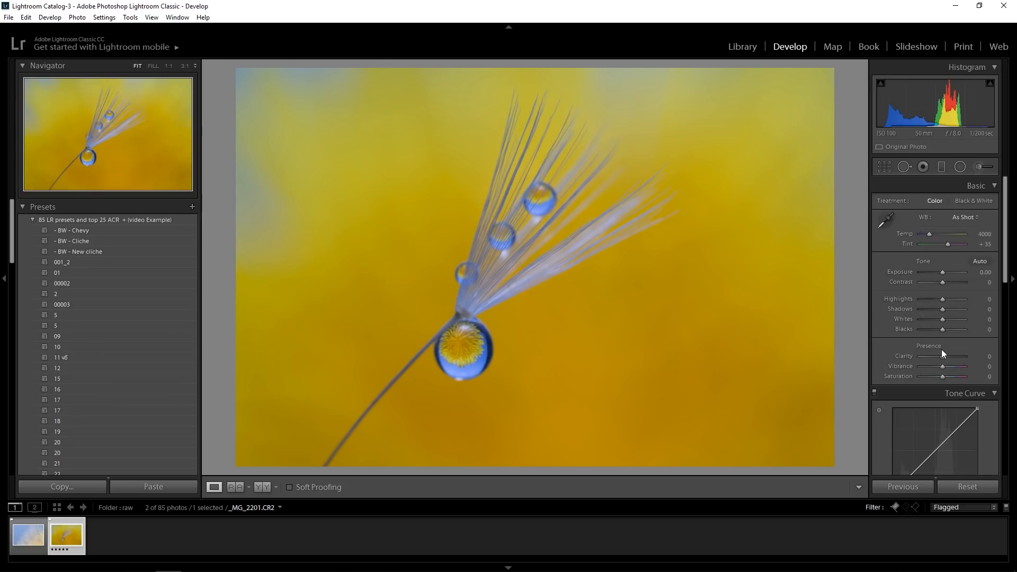
Set the clarity of _MG_2201 to +26, checking the flower inside the large droplet at 1:1
{"action": "left_click_drag", "start_coordinate": [944, 356], "coordinate": [949, 355]}
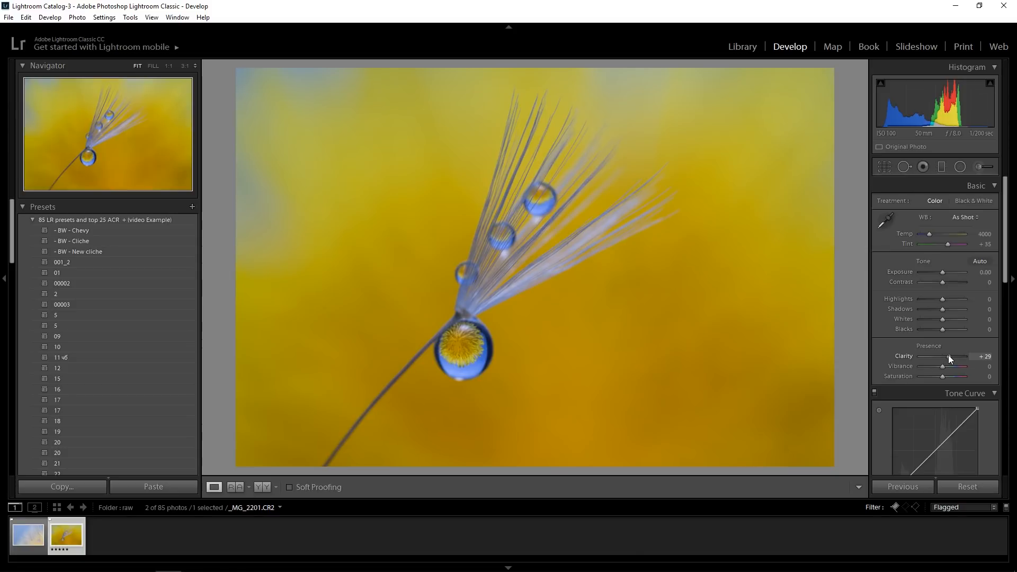
{"action": "left_click_drag", "start_coordinate": [949, 356], "coordinate": [948, 356]}
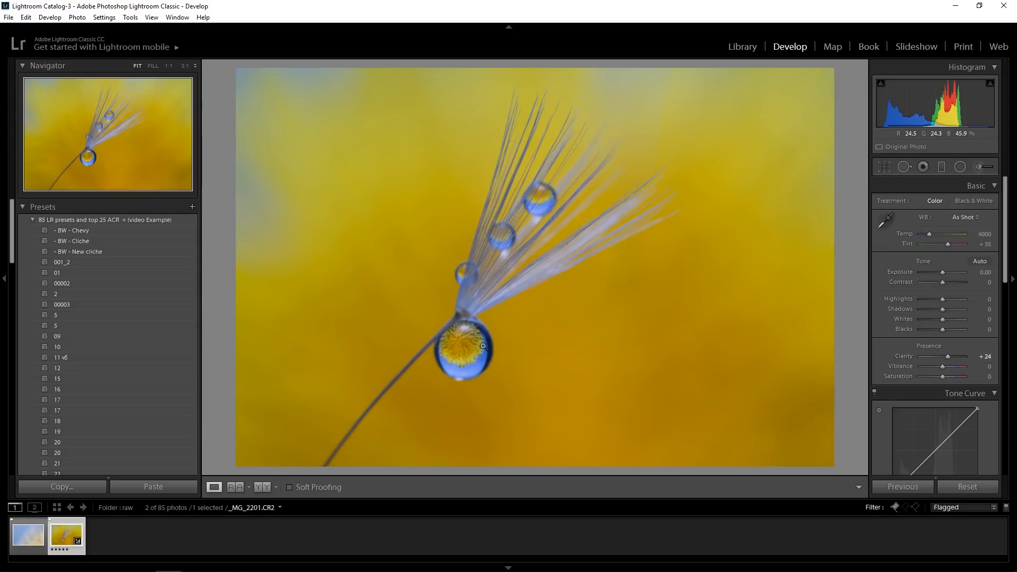
{"action": "left_click", "coordinate": [484, 346]}
{"action": "mouse_move", "coordinate": [949, 359]}
{"action": "left_mouse_down"}
{"action": "mouse_move", "coordinate": [937, 357]}
{"action": "mouse_move", "coordinate": [949, 362]}
{"action": "left_mouse_up"}
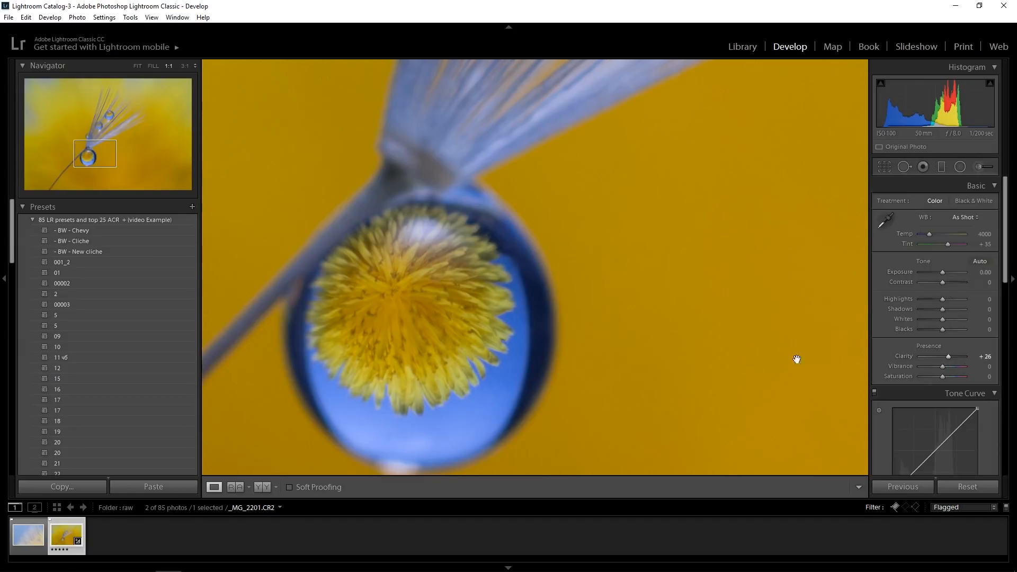
{"action": "left_click", "coordinate": [695, 344]}
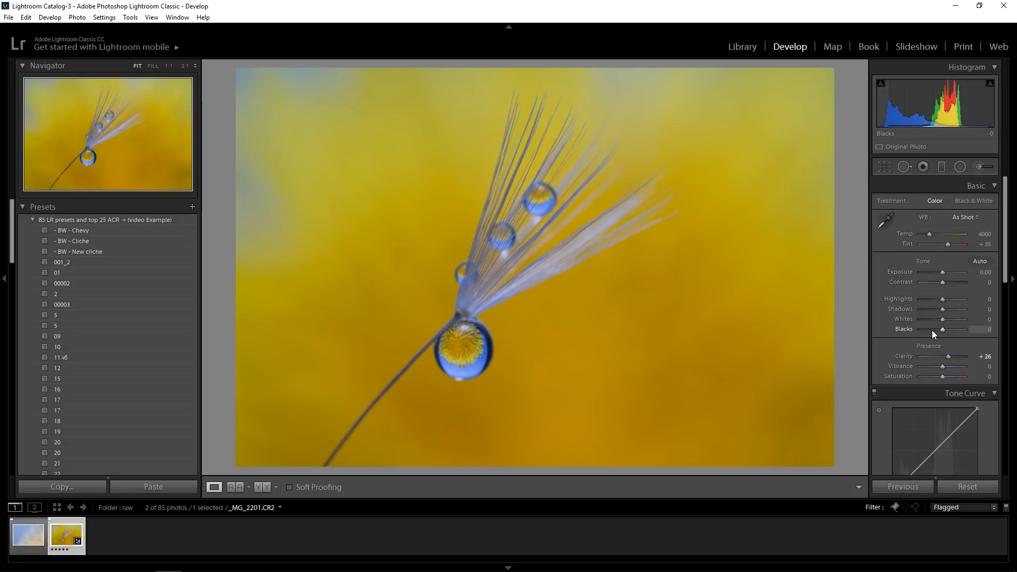
Set highlights to +24, shadows to -33, whites to +48, blacks to -26 and the colour temperature to 4262
{"action": "left_click_drag", "start_coordinate": [945, 299], "coordinate": [935, 332]}
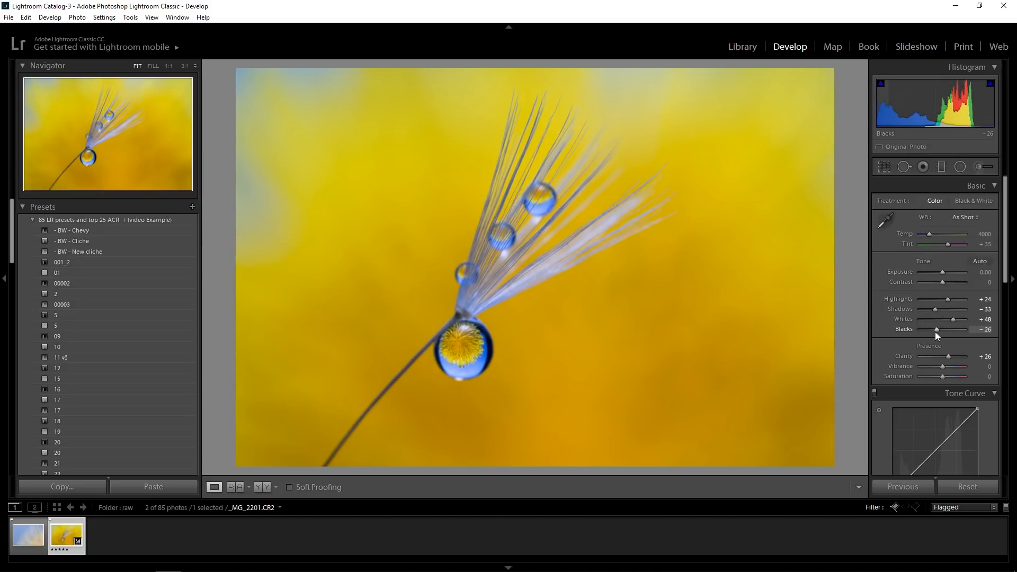
{"action": "left_click_drag", "start_coordinate": [929, 234], "coordinate": [930, 237]}
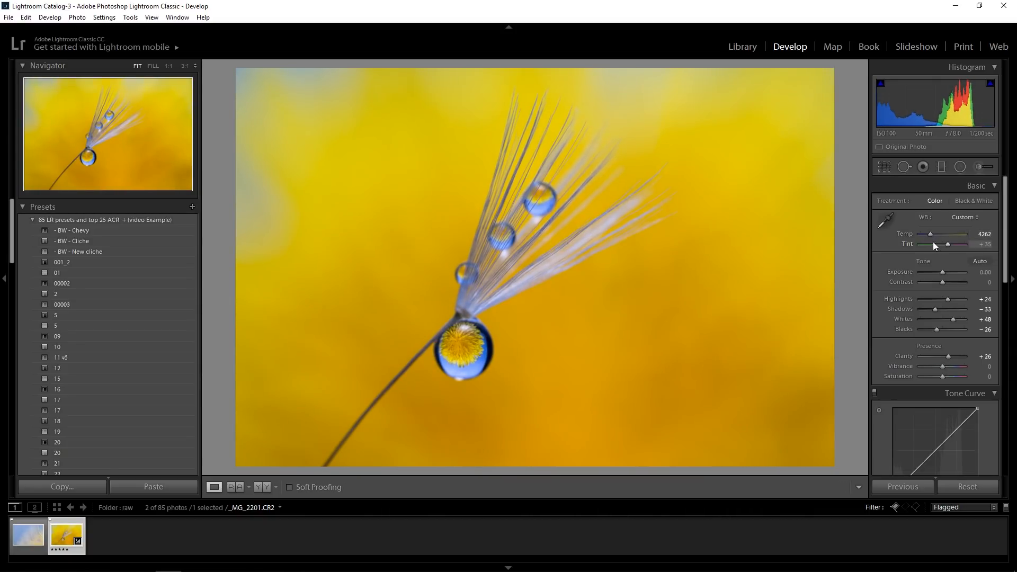
Raise the black point of the RGB tone curve to 9.0% output for a slightly faded look
{"action": "scroll", "coordinate": [987, 409], "scroll_direction": "down", "scroll_amount": 3}
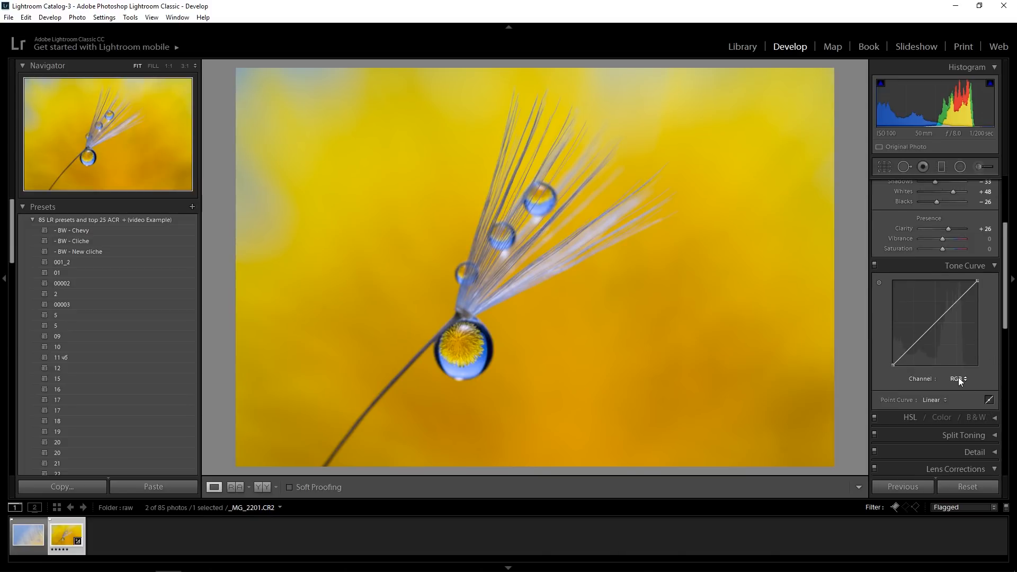
{"action": "scroll", "coordinate": [986, 332], "scroll_direction": "down", "scroll_amount": 2}
{"action": "scroll", "coordinate": [986, 333], "scroll_direction": "up", "scroll_amount": 2}
{"action": "left_click", "coordinate": [959, 379]}
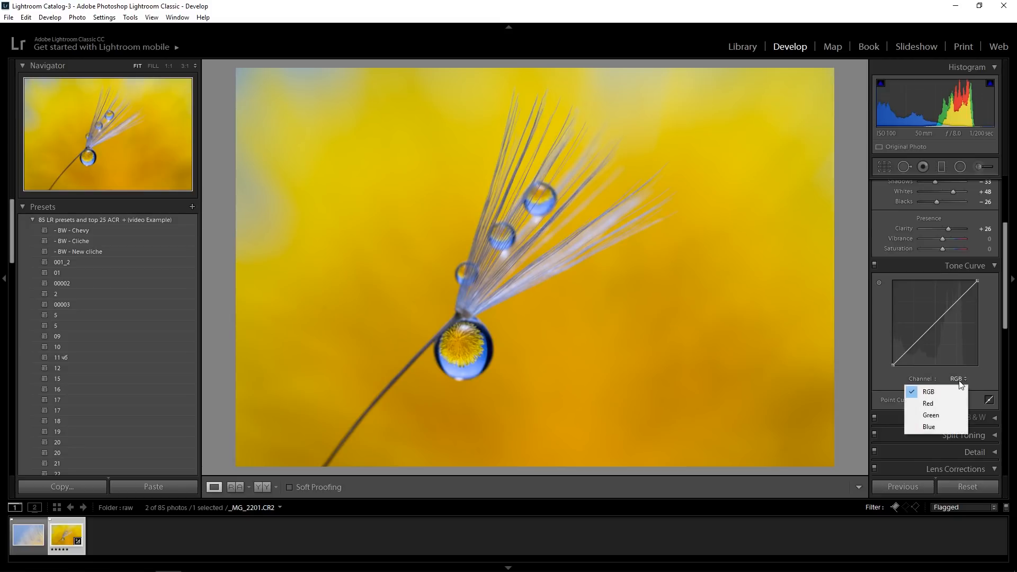
{"action": "left_click", "coordinate": [893, 365]}
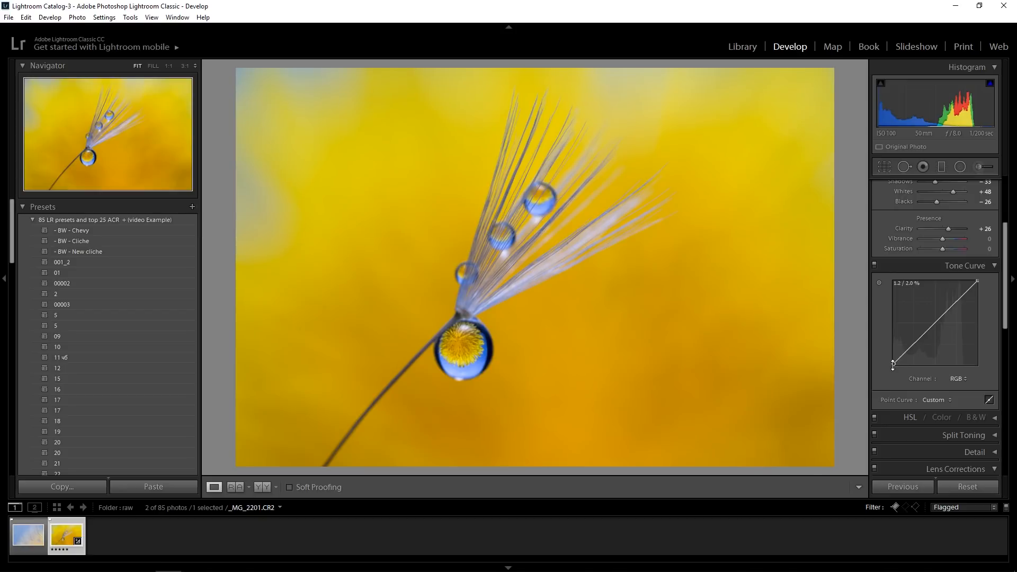
{"action": "left_click_drag", "start_coordinate": [892, 364], "coordinate": [886, 358]}
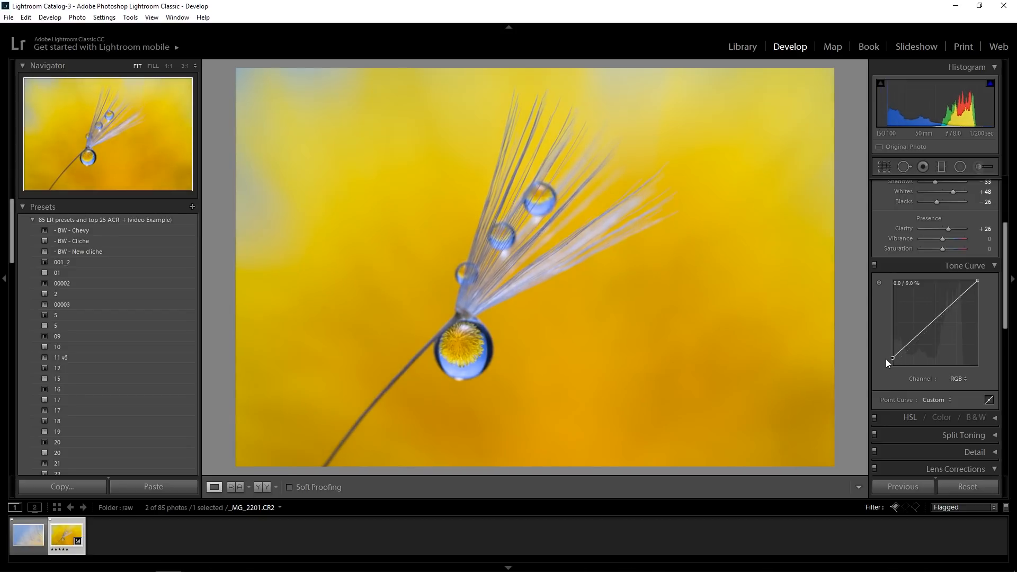
Raise the blue channel's black point to 10.2% output and compare the photo with and without the tone curve
{"action": "left_click", "coordinate": [958, 378]}
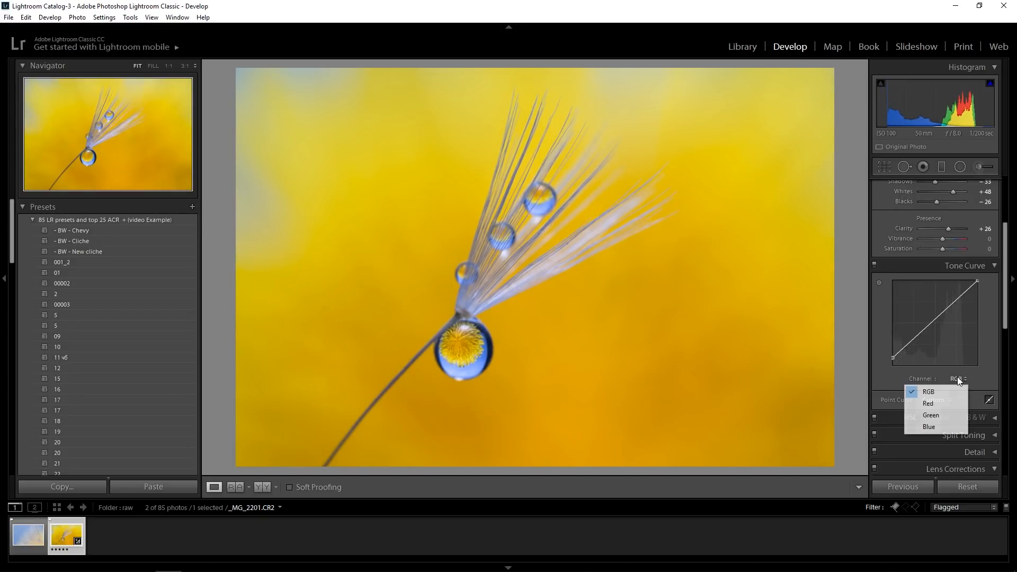
{"action": "left_click", "coordinate": [933, 426]}
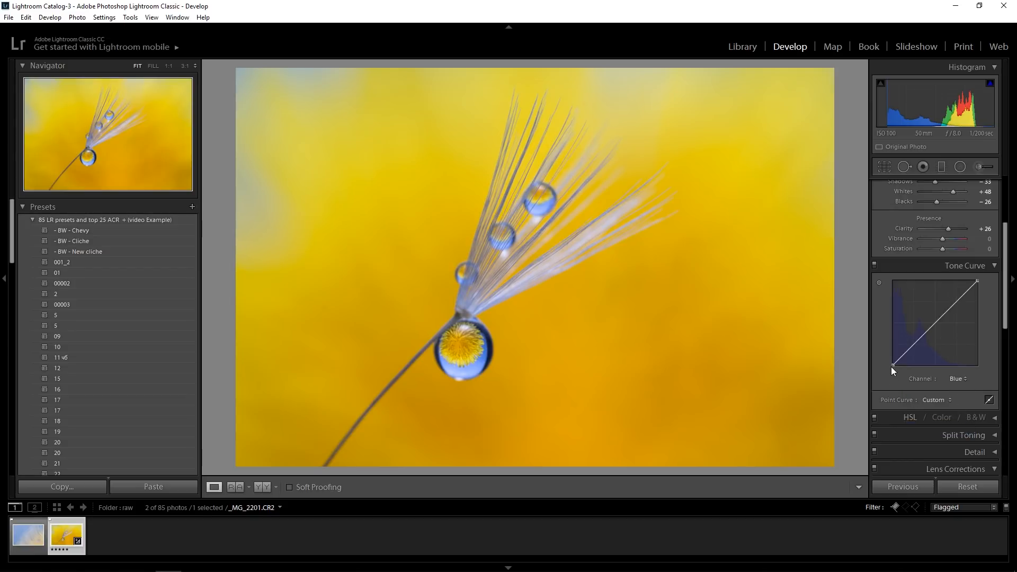
{"action": "left_click_drag", "start_coordinate": [893, 366], "coordinate": [888, 358]}
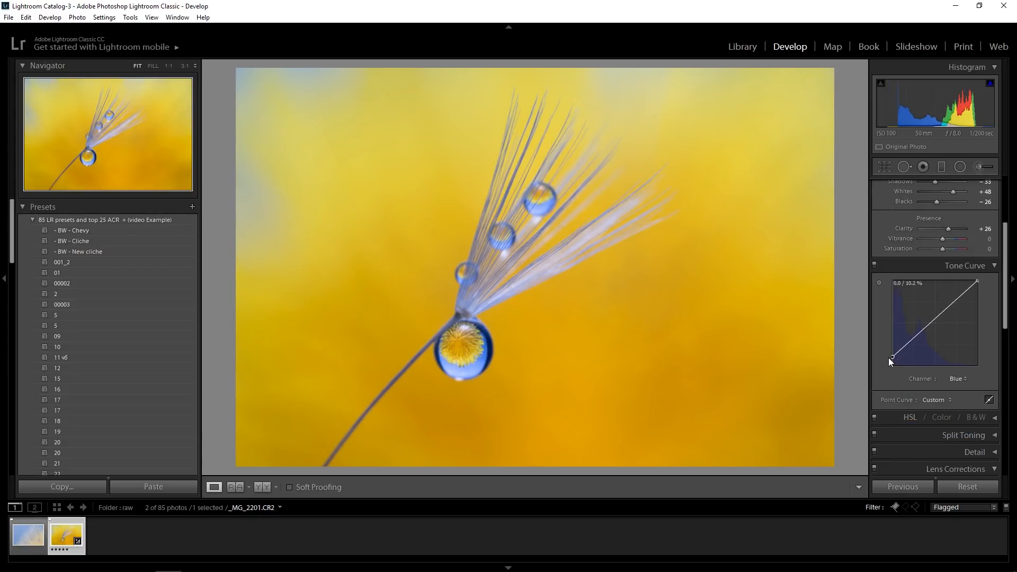
{"action": "left_click", "coordinate": [876, 269]}
{"action": "left_click", "coordinate": [875, 267]}
{"action": "left_click", "coordinate": [875, 267]}
{"action": "left_click", "coordinate": [875, 267]}
{"action": "left_click", "coordinate": [1001, 265]}
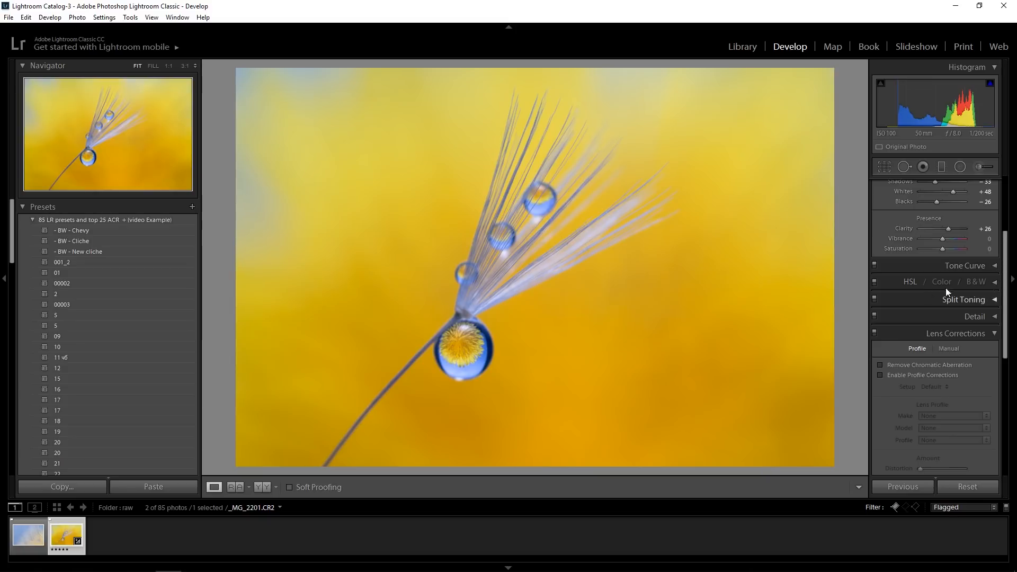
Increase the sharpening amount and raise the sharpening masking in the detail settings
{"action": "left_click", "coordinate": [995, 316]}
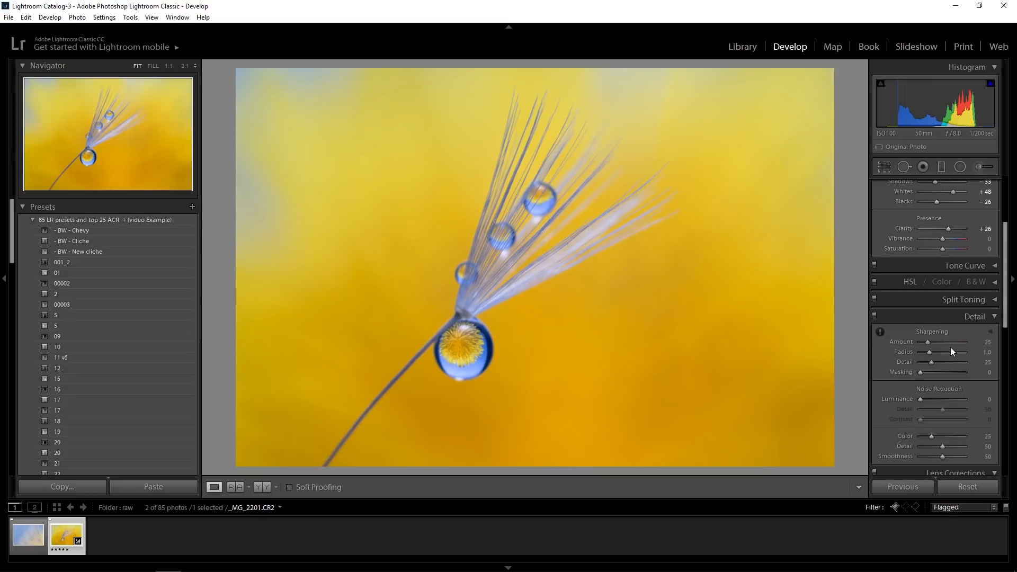
{"action": "left_click_drag", "start_coordinate": [928, 342], "coordinate": [936, 342]}
{"action": "left_click", "coordinate": [920, 374], "text": "alt"}
{"action": "left_click_drag", "start_coordinate": [921, 373], "coordinate": [942, 371]}
{"action": "left_click", "coordinate": [941, 371], "text": "alt"}
{"action": "scroll", "coordinate": [976, 354], "scroll_direction": "down", "scroll_amount": 1}
{"action": "scroll", "coordinate": [967, 307], "scroll_direction": "up", "scroll_amount": 1}
{"action": "left_click", "coordinate": [992, 317]}
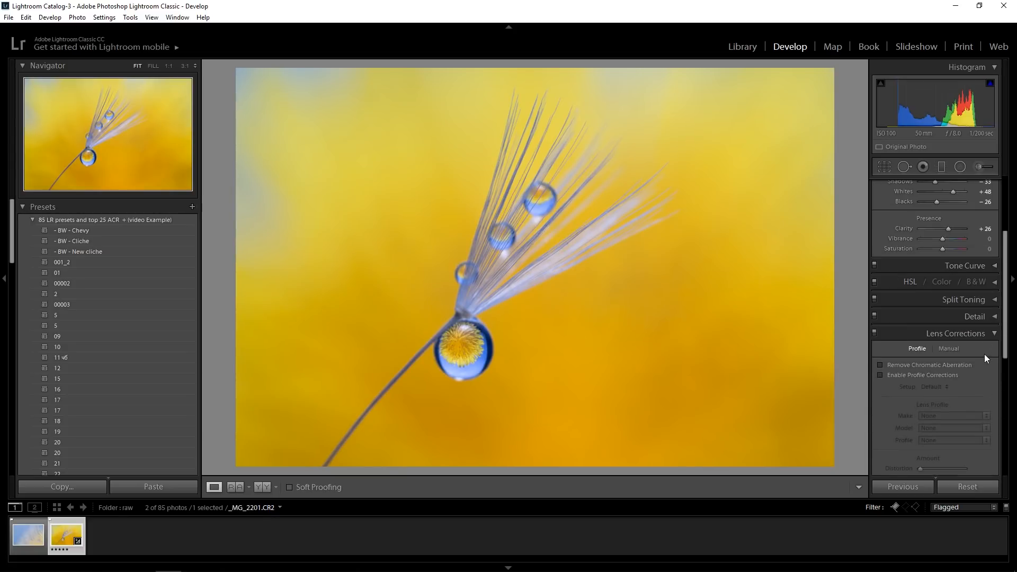
Remove chromatic aberration, enable lens profile corrections, and compare the photo with and without the lens corrections
{"action": "left_click", "coordinate": [882, 365]}
{"action": "left_click", "coordinate": [881, 376]}
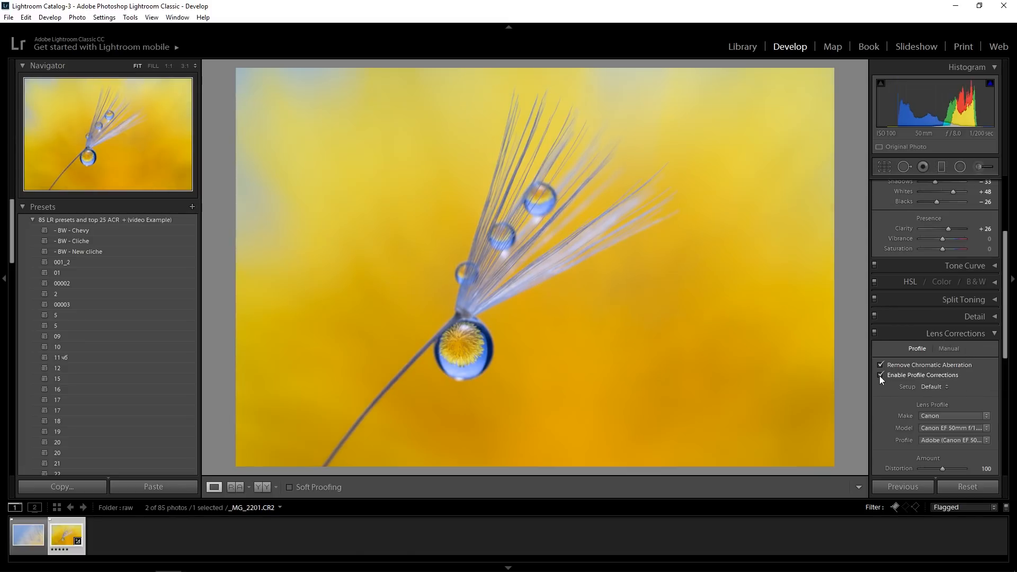
{"action": "left_click", "coordinate": [874, 334]}
{"action": "left_click", "coordinate": [875, 334]}
{"action": "left_click", "coordinate": [875, 334]}
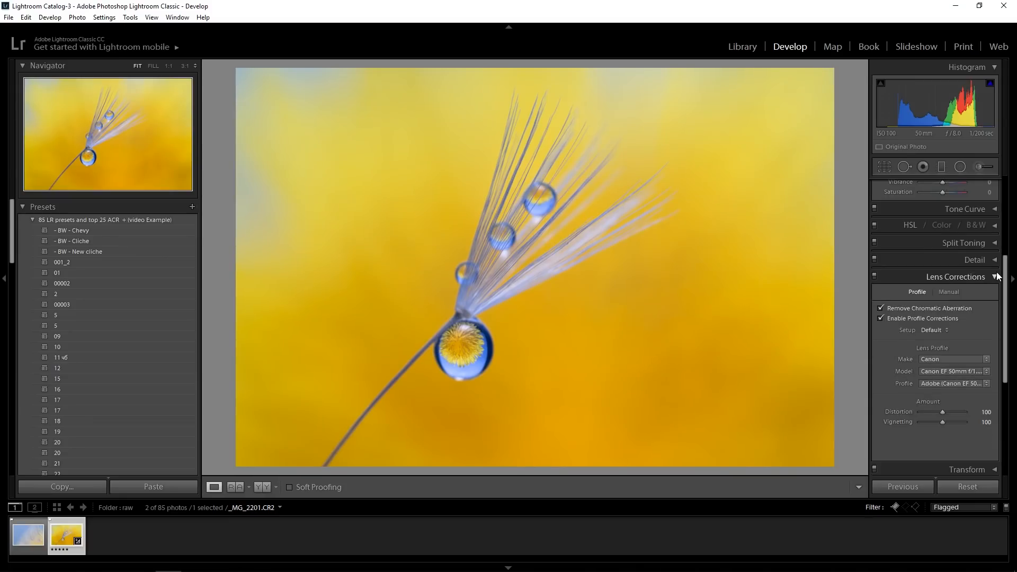
{"action": "left_click", "coordinate": [994, 276]}
Fine-tune the green, red and blue primary hues in the camera calibration
{"action": "scroll", "coordinate": [979, 387], "scroll_direction": "down", "scroll_amount": 1}
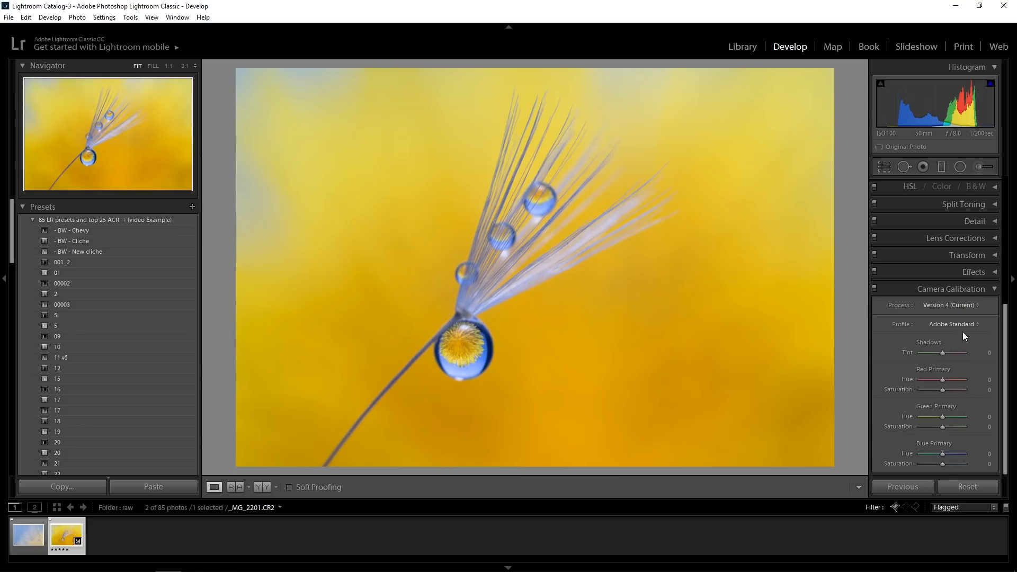
{"action": "mouse_move", "coordinate": [944, 417]}
{"action": "left_mouse_down"}
{"action": "mouse_move", "coordinate": [955, 419]}
{"action": "mouse_move", "coordinate": [937, 421]}
{"action": "mouse_move", "coordinate": [946, 422]}
{"action": "left_mouse_up"}
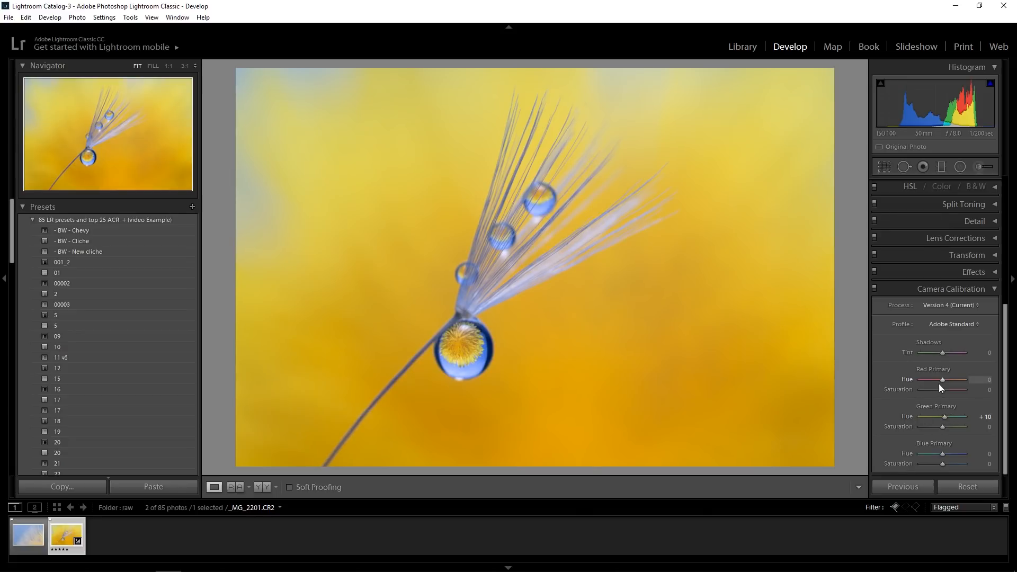
{"action": "mouse_move", "coordinate": [937, 381]}
{"action": "left_mouse_down"}
{"action": "mouse_move", "coordinate": [965, 384]}
{"action": "mouse_move", "coordinate": [917, 387]}
{"action": "mouse_move", "coordinate": [941, 385]}
{"action": "left_mouse_up"}
{"action": "mouse_move", "coordinate": [953, 454]}
{"action": "left_mouse_down"}
{"action": "mouse_move", "coordinate": [918, 459]}
{"action": "mouse_move", "coordinate": [943, 452]}
{"action": "left_mouse_up"}
{"action": "left_click", "coordinate": [988, 290]}
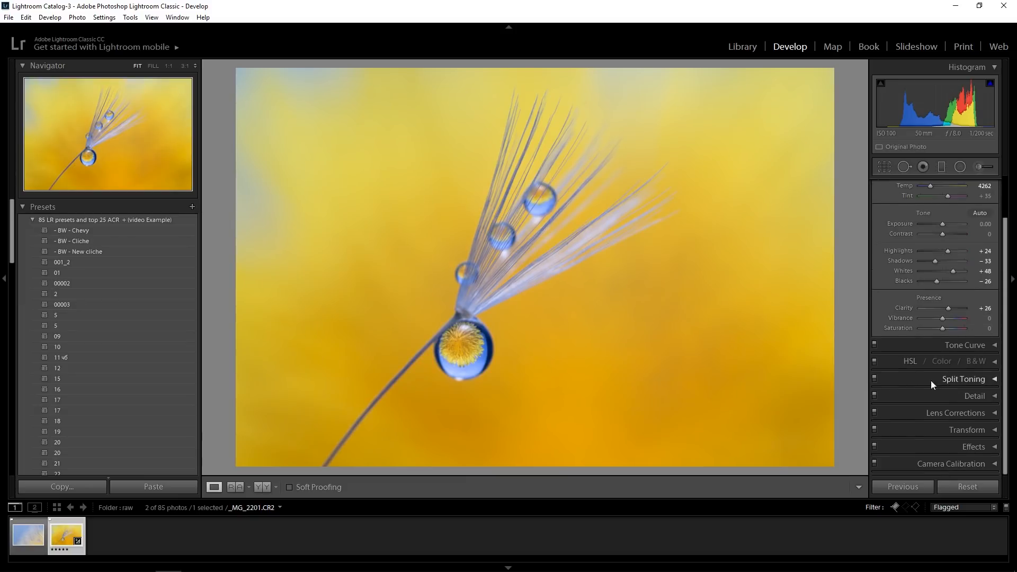
{"action": "scroll", "coordinate": [897, 355], "scroll_direction": "up", "scroll_amount": 2}
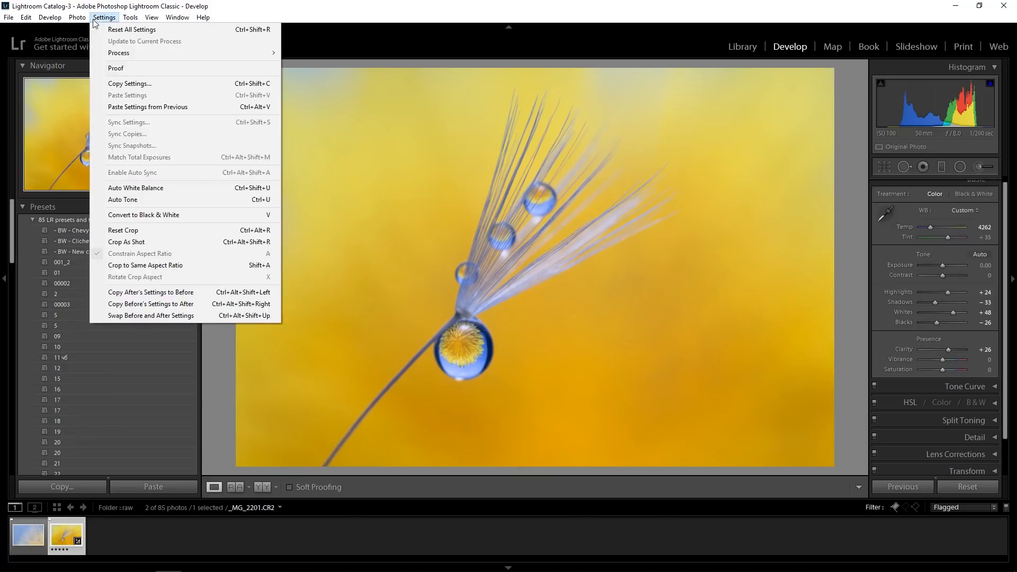
{"action": "mouse_move", "coordinate": [83, 20]}
{"action": "mouse_move", "coordinate": [168, 75]}
{"action": "left_click", "coordinate": [297, 77]}
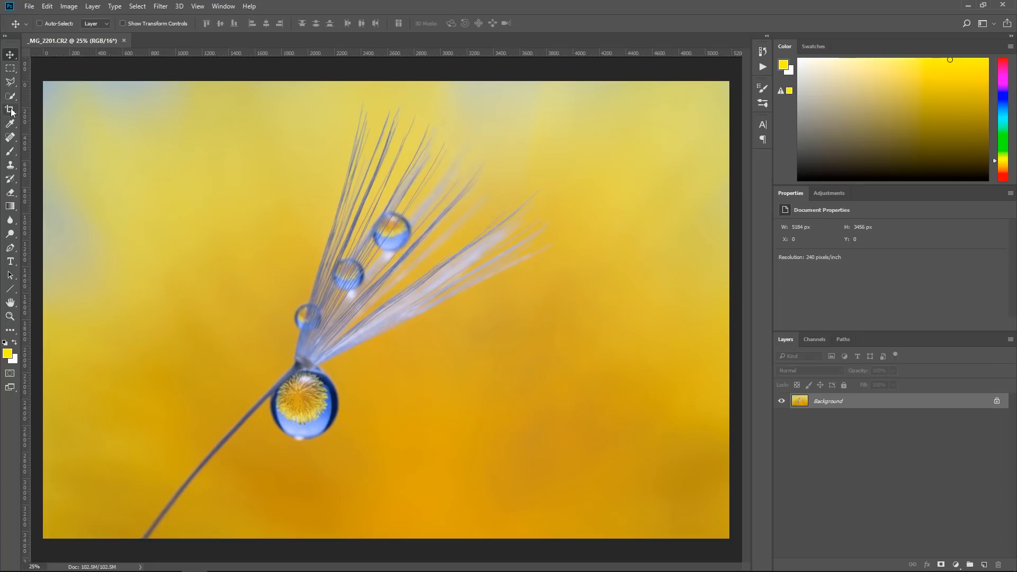
Set up an original-ratio crop that puts the stem's lower end in the corner and extends past the photo's right edge
{"action": "left_click", "coordinate": [12, 112]}
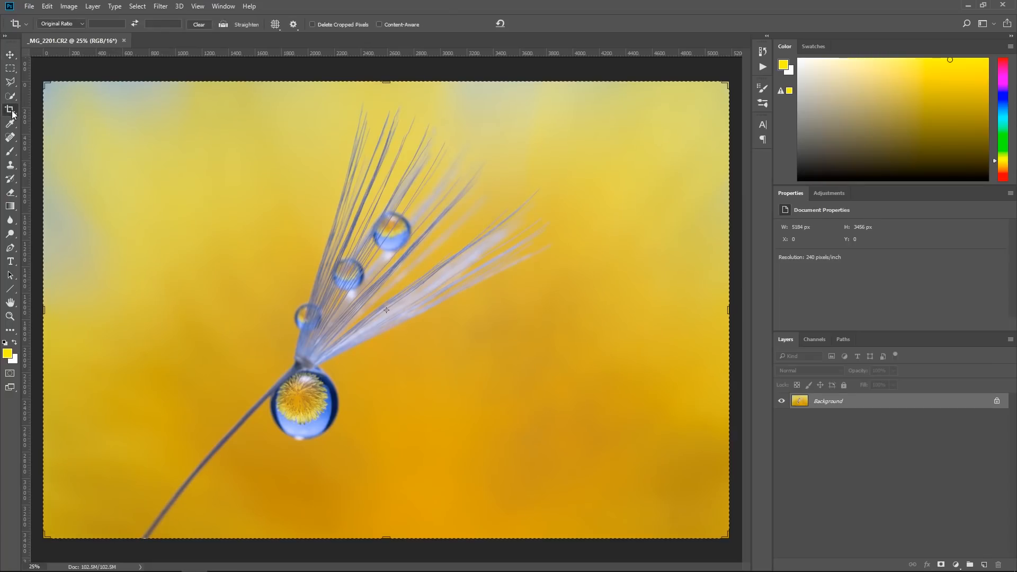
{"action": "left_click", "coordinate": [67, 24]}
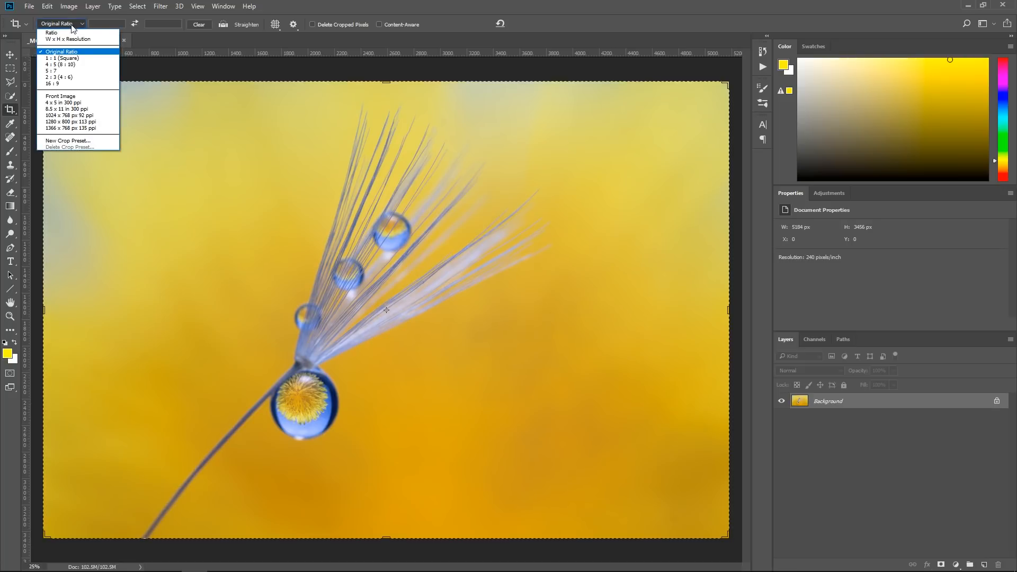
{"action": "left_click", "coordinate": [146, 64]}
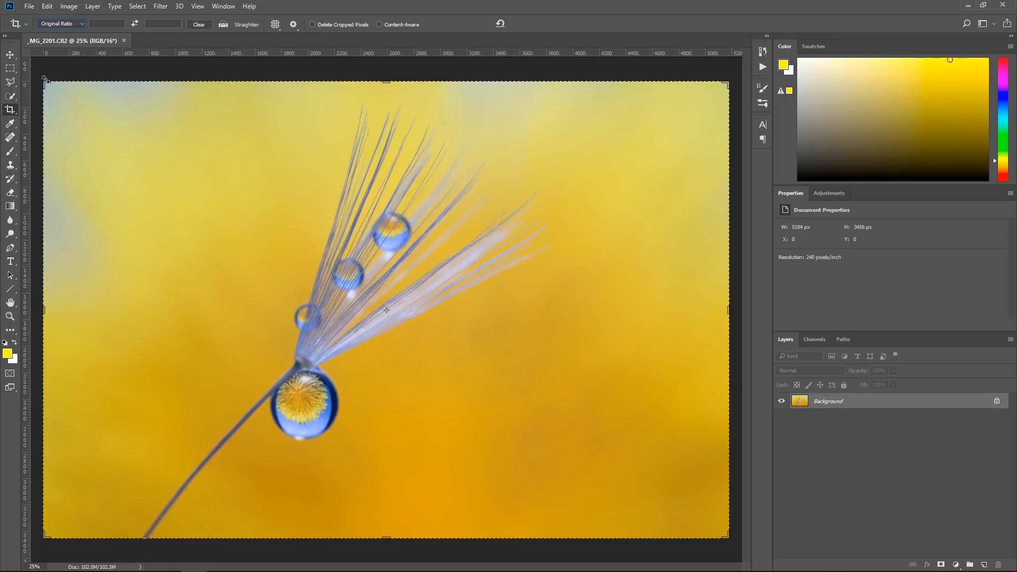
{"action": "left_click_drag", "start_coordinate": [45, 79], "coordinate": [114, 86]}
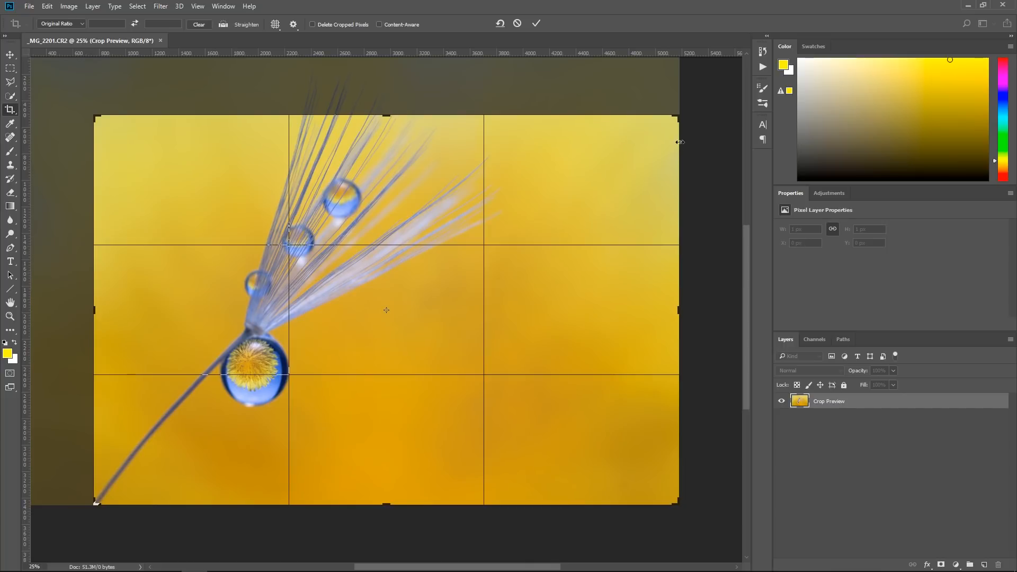
{"action": "left_click_drag", "start_coordinate": [679, 117], "coordinate": [728, 86]}
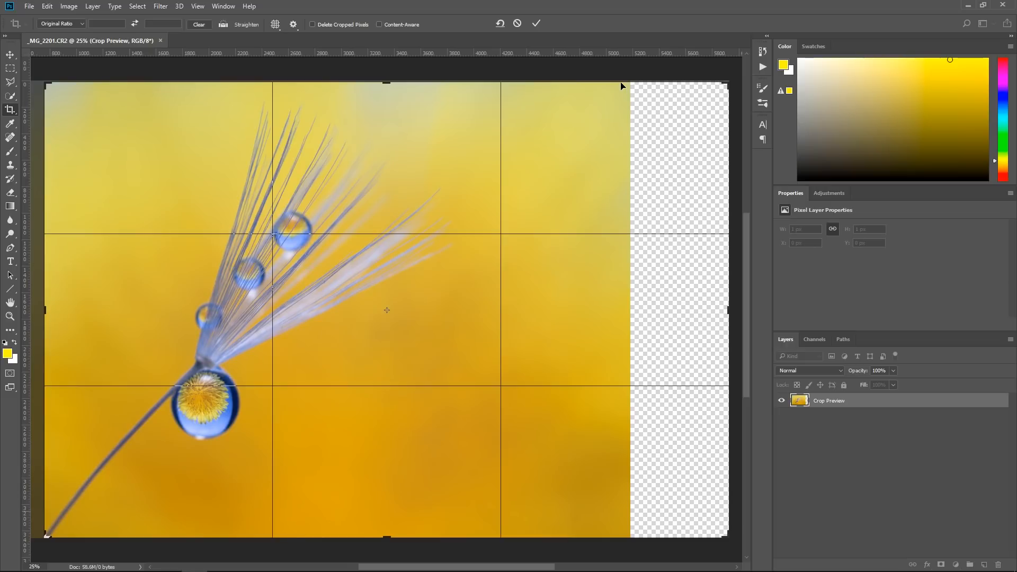
Inspect the crop's upper edge up close and apply the crop
{"action": "key", "text": "ctrl+plus"}
{"action": "key", "text": "ctrl+plus"}
{"action": "key", "text": "ctrl+plus"}
{"action": "key", "text": "ctrl+plus"}
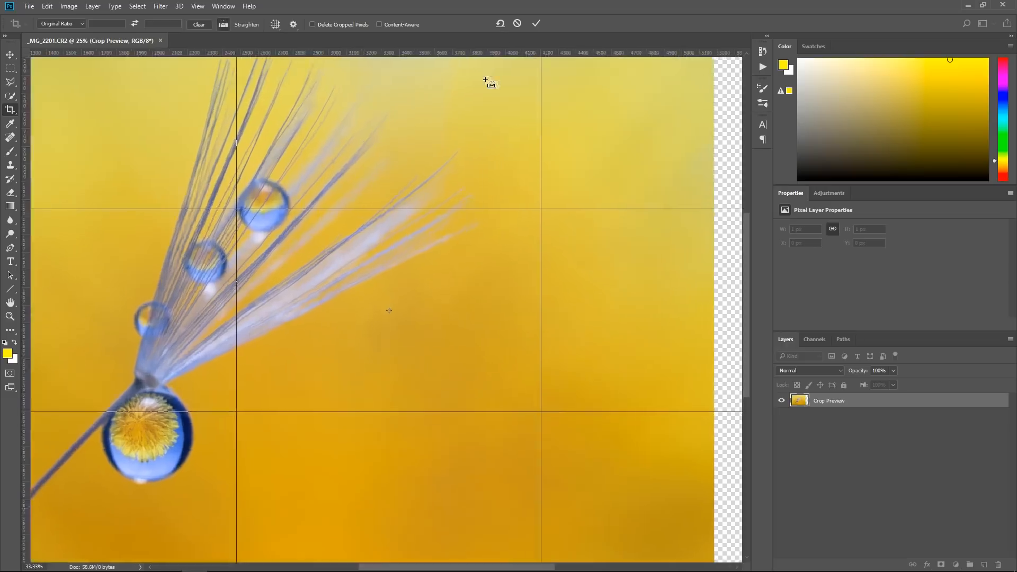
{"action": "left_click_drag", "start_coordinate": [493, 143], "coordinate": [480, 538]}
{"action": "left_click_drag", "start_coordinate": [501, 106], "coordinate": [501, 430]}
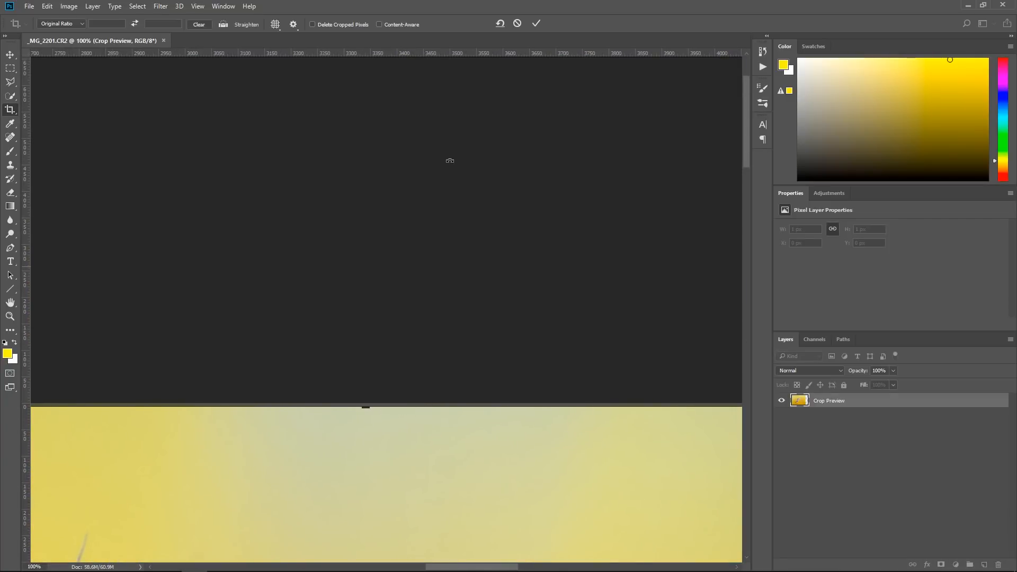
{"action": "key", "text": "ctrl+minus"}
{"action": "key", "text": "ctrl+minus"}
{"action": "key", "text": "ctrl+minus"}
{"action": "key", "text": "ctrl+minus"}
{"action": "key", "text": "ctrl+minus"}
{"action": "key", "text": "ctrl+minus"}
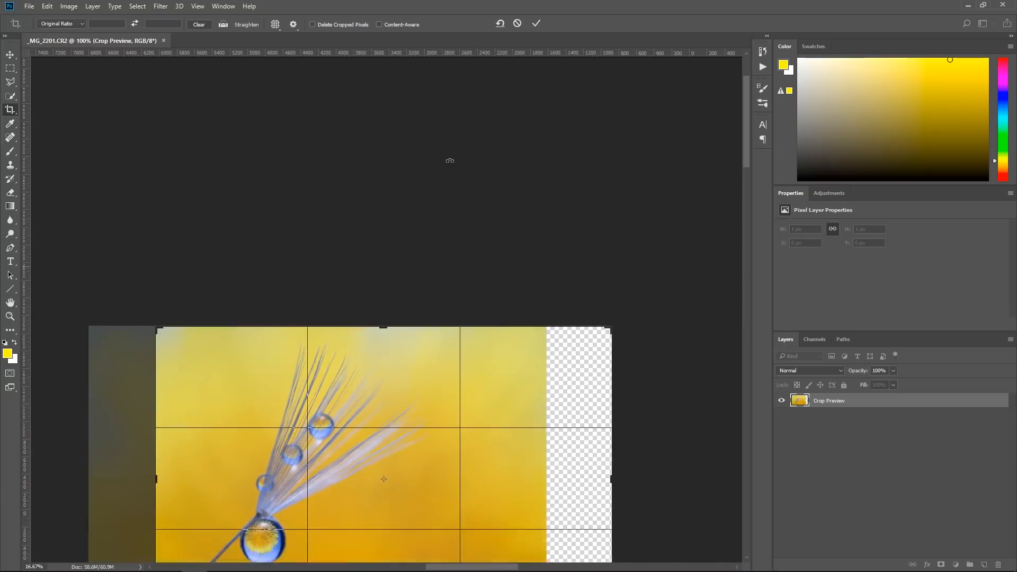
{"action": "key", "text": "ctrl+plus"}
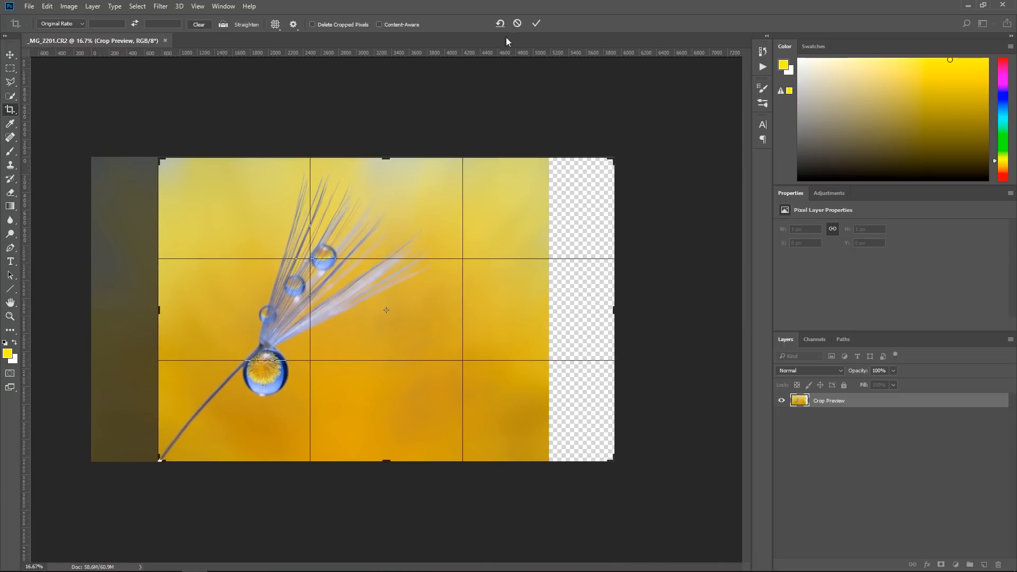
{"action": "left_click", "coordinate": [537, 24]}
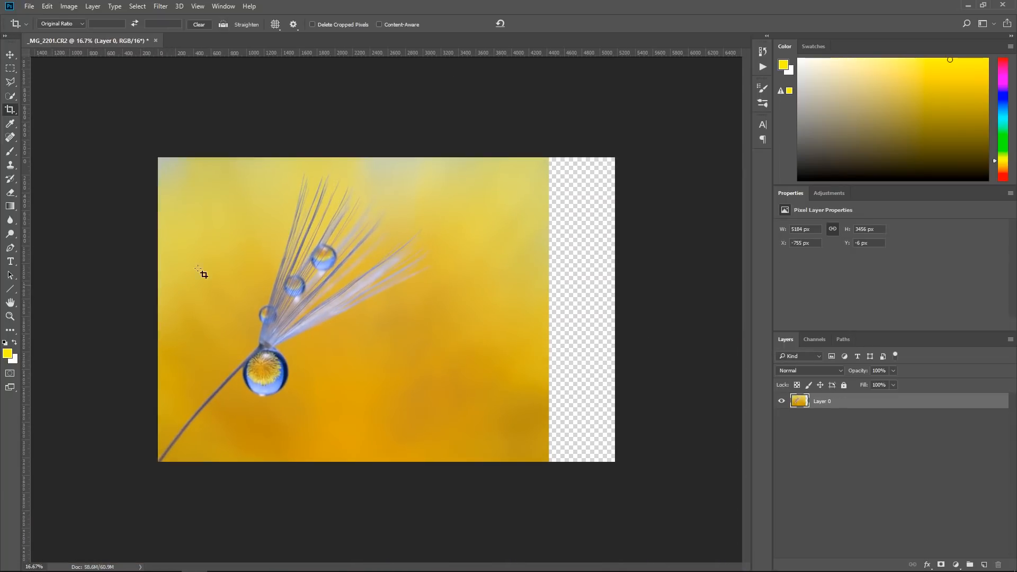
Add a new layer for markup and set the brush's foreground colour to red ff0012
{"action": "left_click", "coordinate": [10, 316]}
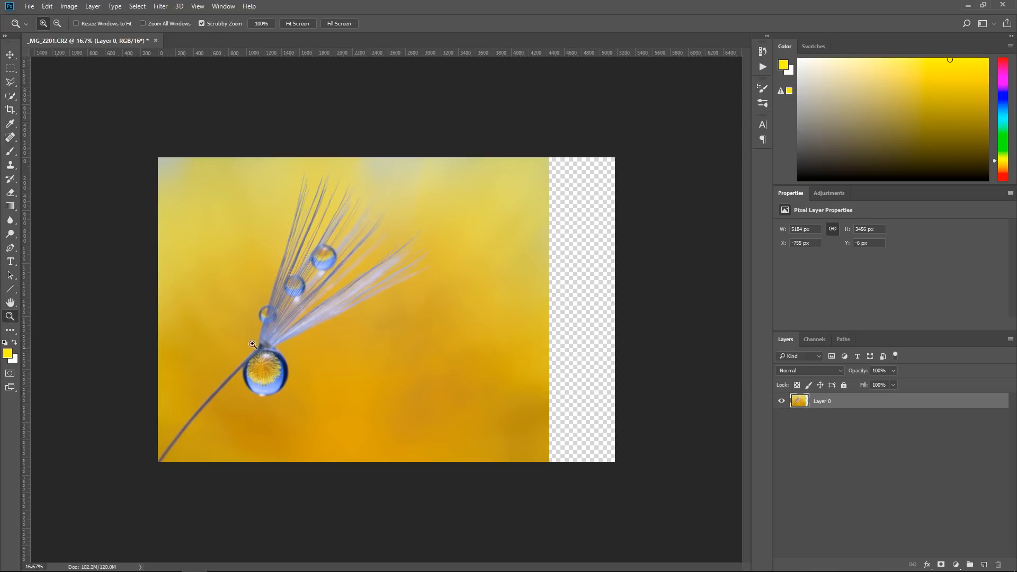
{"action": "left_click", "coordinate": [437, 386]}
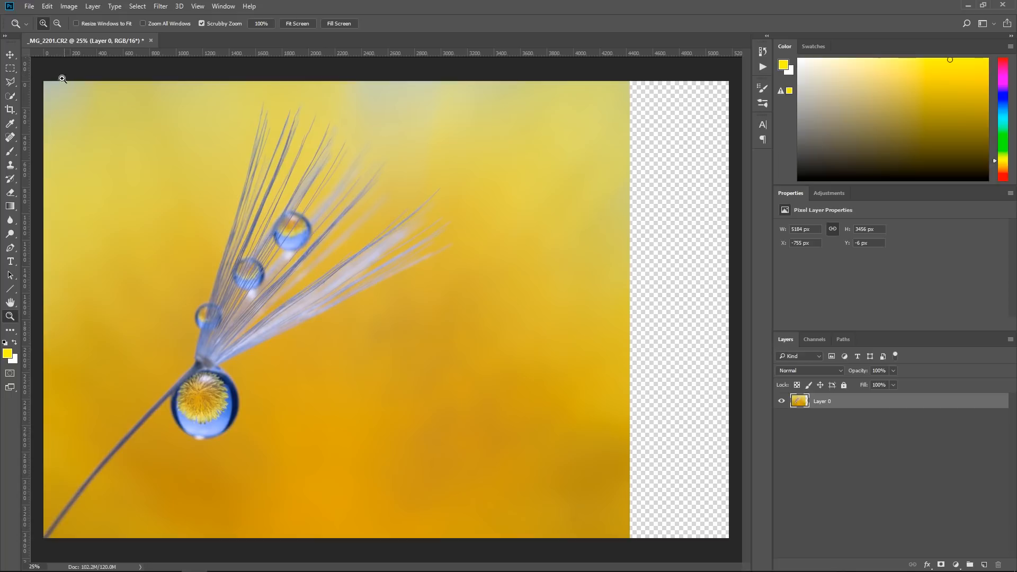
{"action": "left_click", "coordinate": [984, 565]}
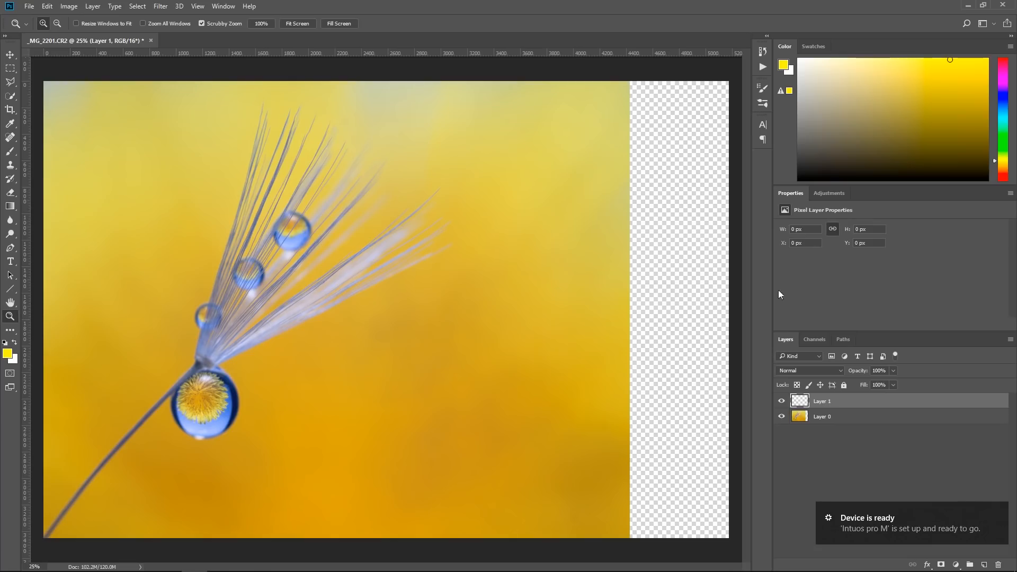
{"action": "left_click", "coordinate": [11, 152]}
{"action": "left_click", "coordinate": [8, 355]}
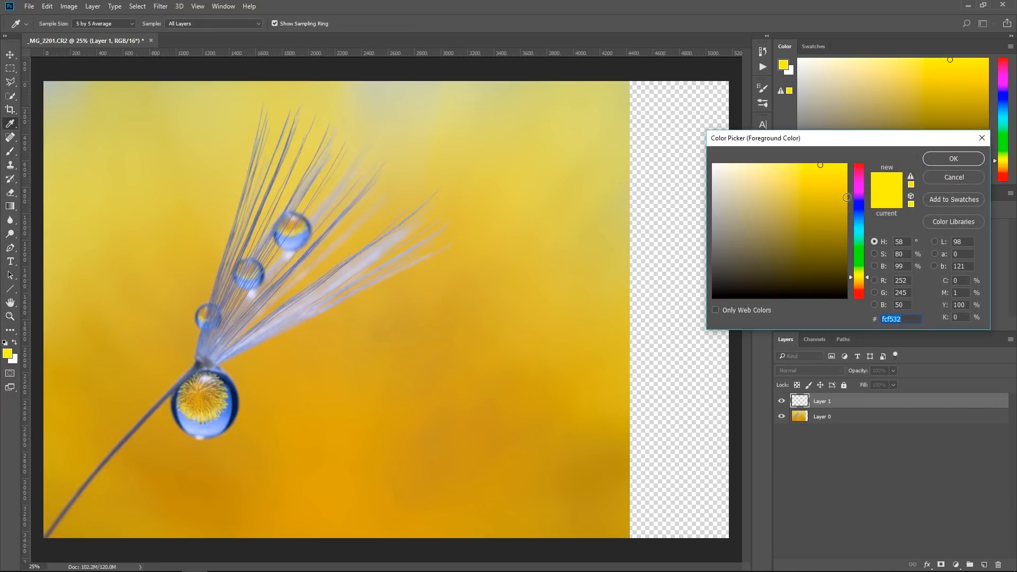
{"action": "left_click", "coordinate": [860, 167]}
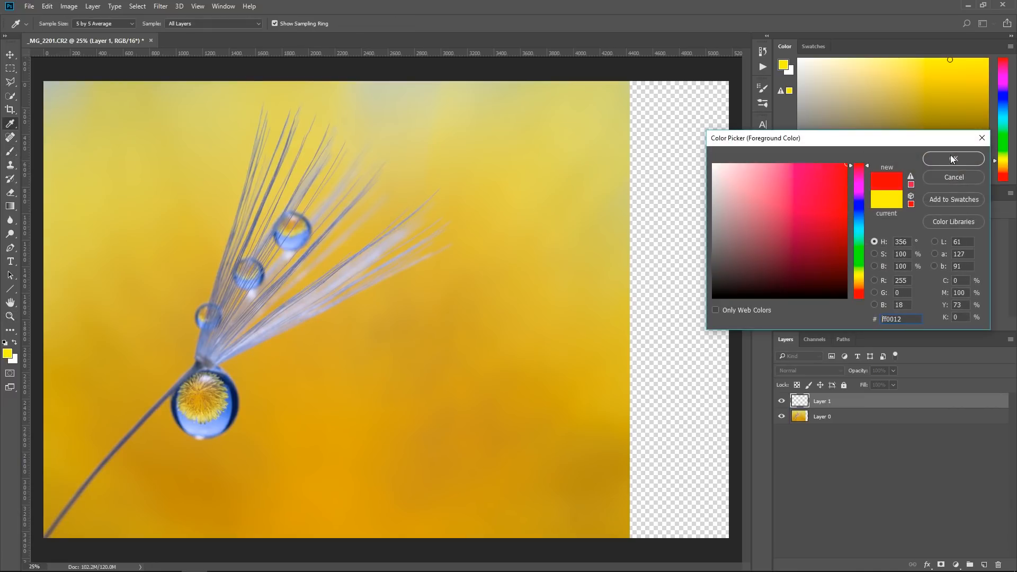
{"action": "left_click", "coordinate": [951, 157]}
Swap the foreground and background colours and set the new foreground colour to green 06ff00
{"action": "left_click", "coordinate": [14, 344]}
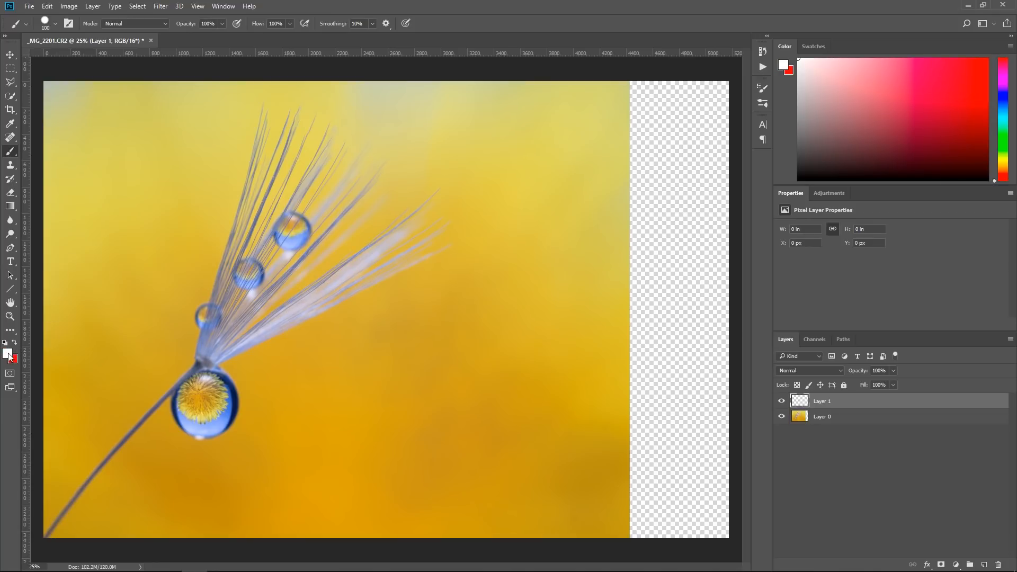
{"action": "left_click", "coordinate": [7, 354]}
{"action": "left_click", "coordinate": [859, 254]}
{"action": "left_click", "coordinate": [847, 164]}
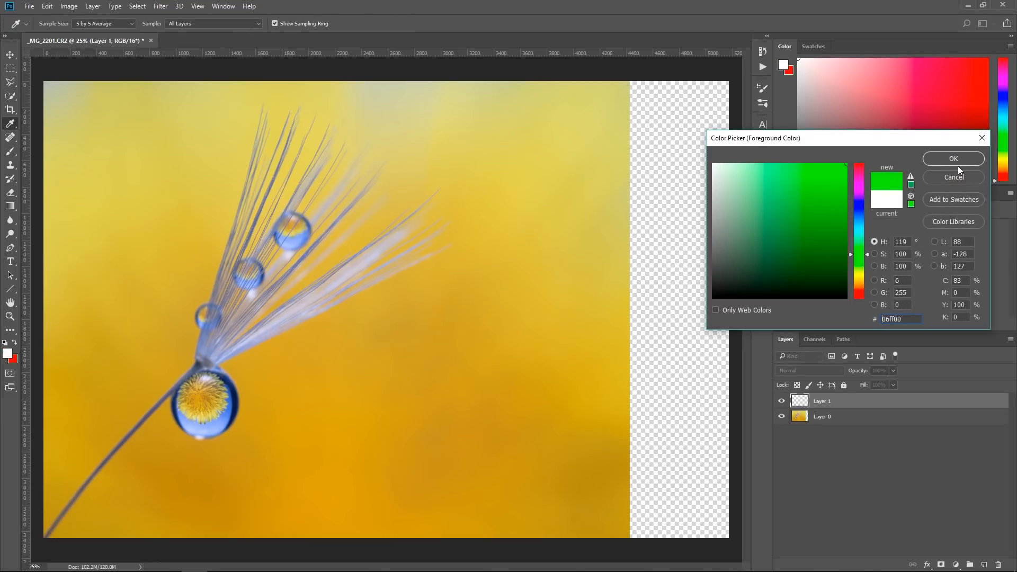
{"action": "left_click", "coordinate": [956, 161]}
With a hard round 12 px brush, circle the stem, the large droplet and the smaller droplets in green
{"action": "left_click", "coordinate": [55, 24]}
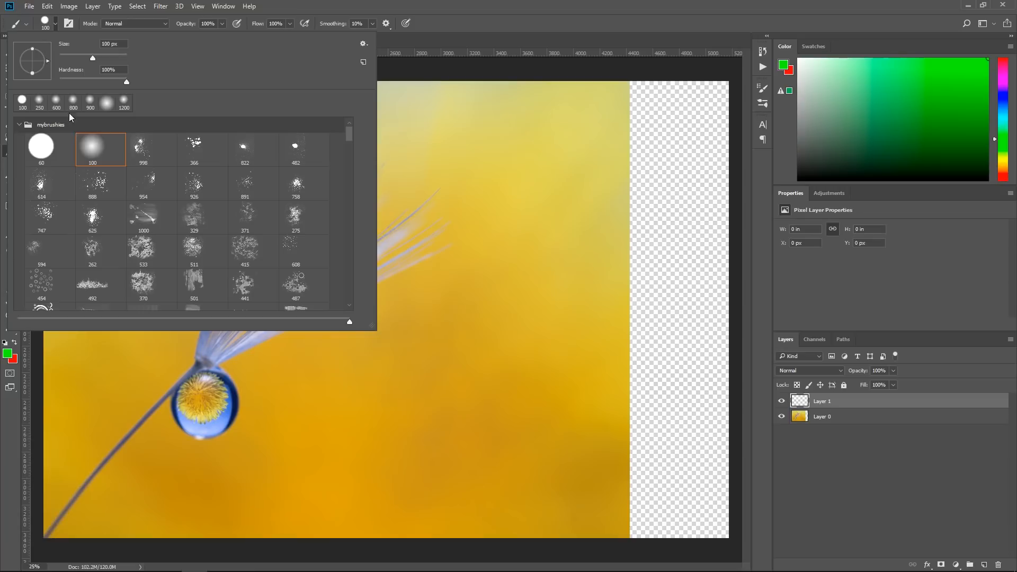
{"action": "left_click", "coordinate": [45, 146]}
{"action": "left_click_drag", "start_coordinate": [79, 59], "coordinate": [63, 57]}
{"action": "left_click", "coordinate": [463, 55]}
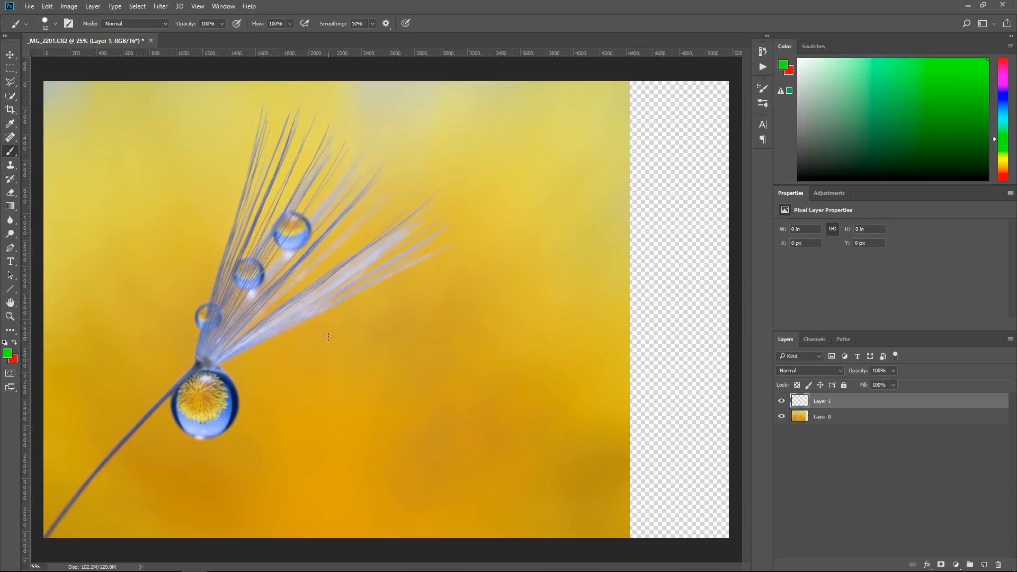
{"action": "left_click_drag", "start_coordinate": [256, 423], "coordinate": [209, 365]}
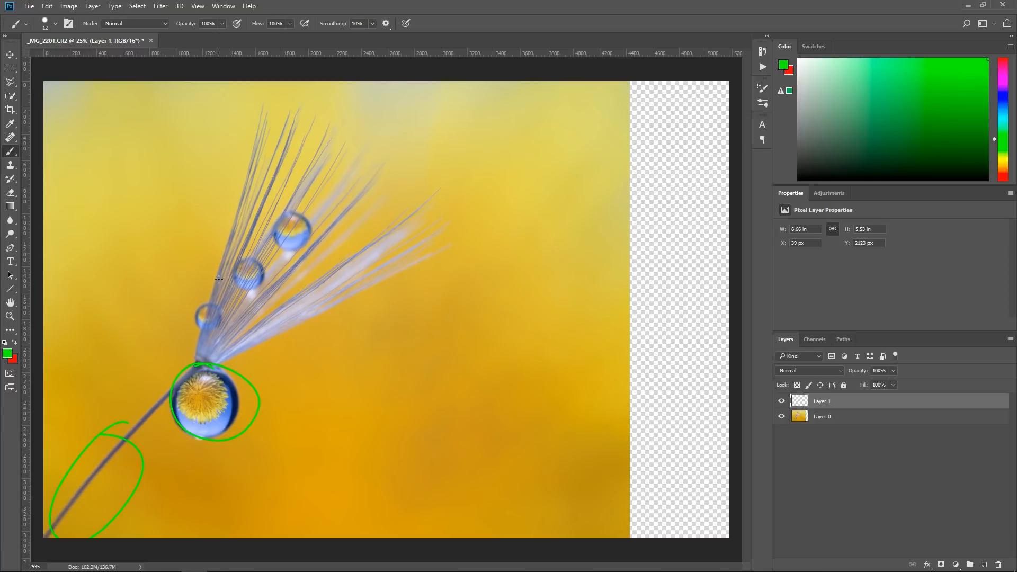
{"action": "mouse_move", "coordinate": [286, 139]}
{"action": "left_mouse_down"}
{"action": "mouse_move", "coordinate": [265, 334]}
{"action": "mouse_move", "coordinate": [278, 188]}
{"action": "left_mouse_up"}
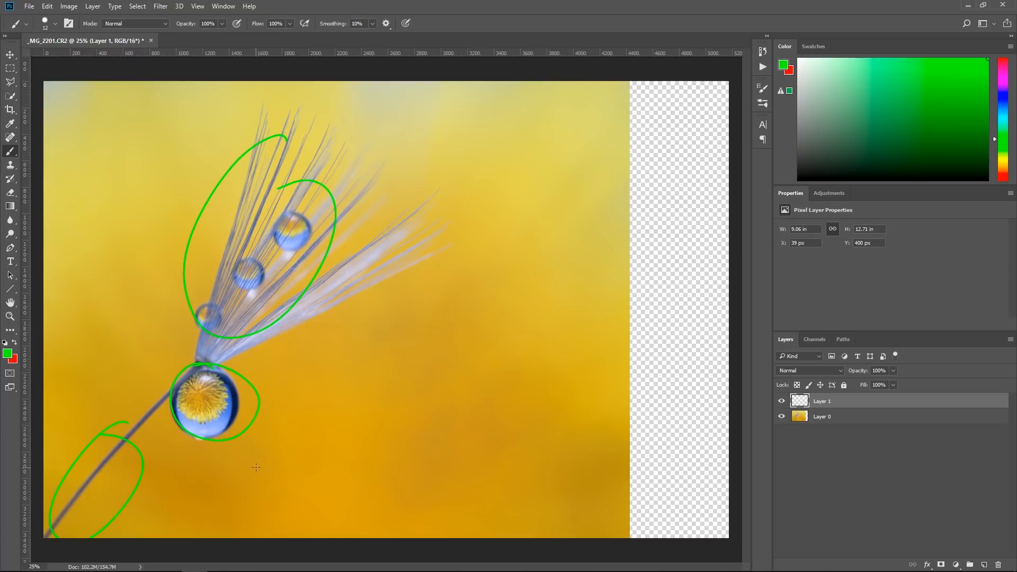
Switch to red and outline the grey upper-left corner, the pale patch along the upper edge and the photo's right edge
{"action": "left_click", "coordinate": [19, 337]}
{"action": "left_click_drag", "start_coordinate": [56, 126], "coordinate": [68, 116]}
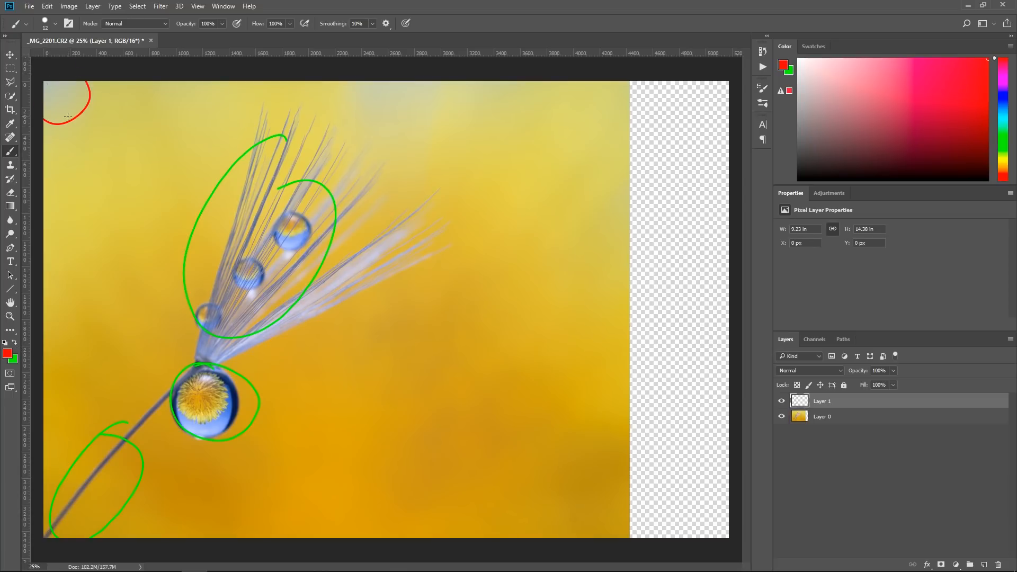
{"action": "mouse_move", "coordinate": [375, 74]}
{"action": "left_mouse_down"}
{"action": "mouse_move", "coordinate": [467, 144]}
{"action": "mouse_move", "coordinate": [368, 93]}
{"action": "left_mouse_up"}
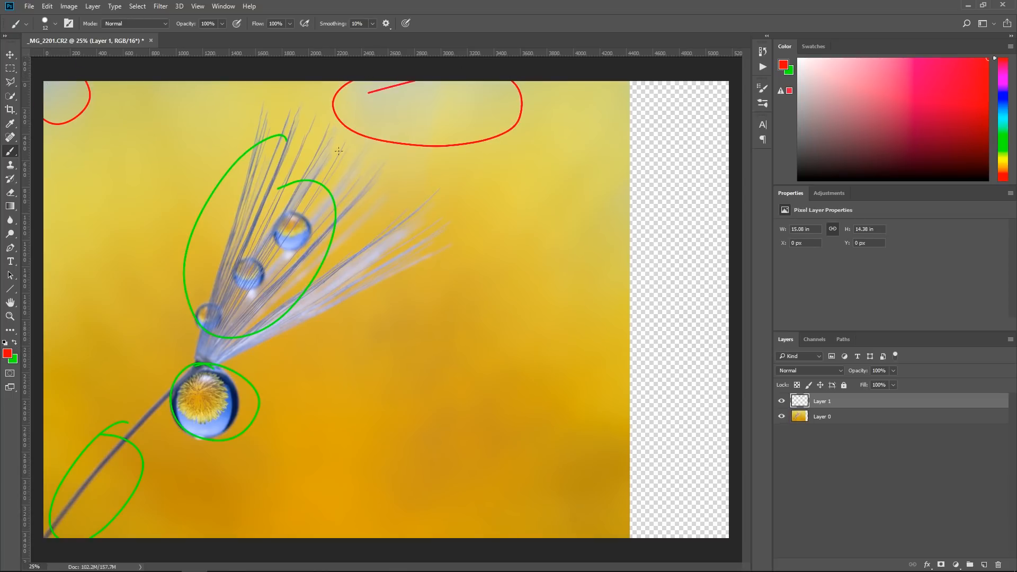
{"action": "mouse_move", "coordinate": [625, 74]}
{"action": "left_mouse_down"}
{"action": "mouse_move", "coordinate": [569, 288]}
{"action": "mouse_move", "coordinate": [600, 487]}
{"action": "mouse_move", "coordinate": [674, 559]}
{"action": "left_mouse_up"}
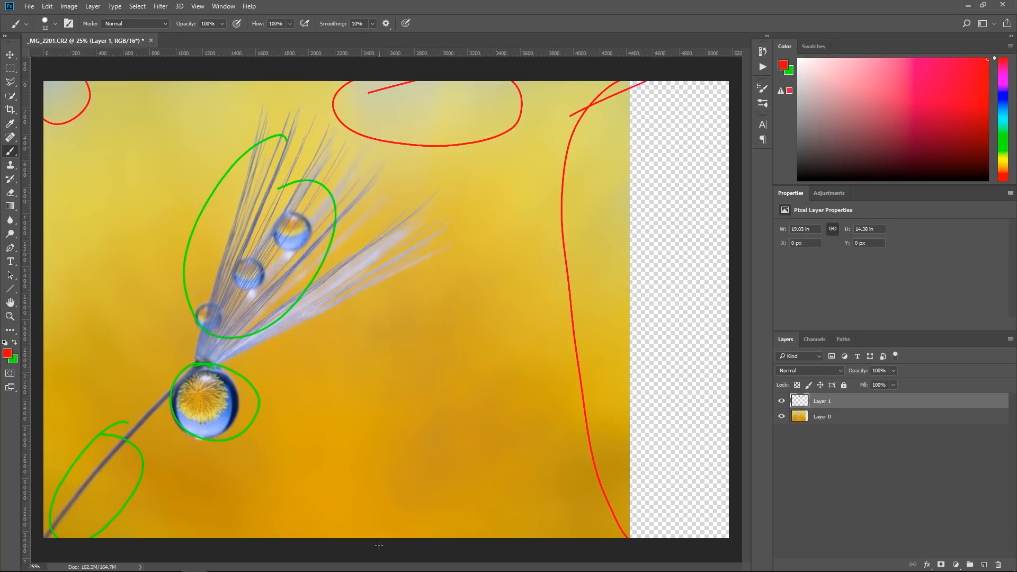
Look over the photo up close, fit it to the screen and delete the markup layer Layer 1
{"action": "key", "text": "z"}
{"action": "left_click_drag", "start_coordinate": [228, 370], "coordinate": [491, 191]}
{"action": "left_click_drag", "start_coordinate": [425, 320], "coordinate": [412, 341]}
{"action": "left_click_drag", "start_coordinate": [418, 285], "coordinate": [21, 222]}
{"action": "left_click_drag", "start_coordinate": [663, 269], "coordinate": [358, 506]}
{"action": "left_click_drag", "start_coordinate": [361, 432], "coordinate": [359, 496]}
{"action": "left_click_drag", "start_coordinate": [383, 381], "coordinate": [391, 495]}
{"action": "left_click_drag", "start_coordinate": [365, 296], "coordinate": [413, 486]}
{"action": "left_click_drag", "start_coordinate": [487, 364], "coordinate": [329, 90]}
{"action": "left_click", "coordinate": [298, 24]}
{"action": "left_click_drag", "start_coordinate": [801, 406], "coordinate": [999, 564]}
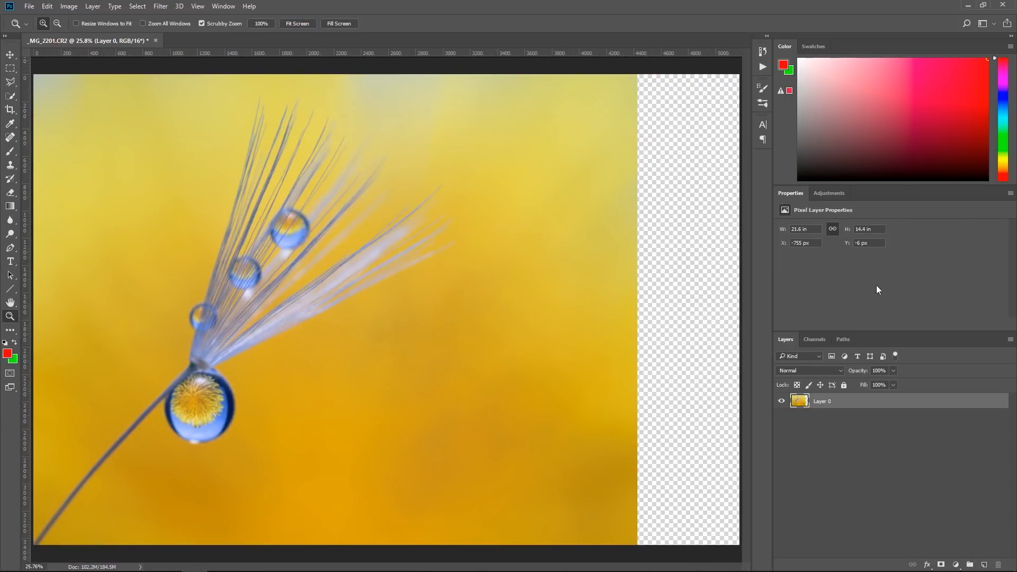
Run the Dust spotter action from the Smooth Skins 2 set on the photo
{"action": "left_click", "coordinate": [763, 67]}
{"action": "left_click", "coordinate": [616, 126]}
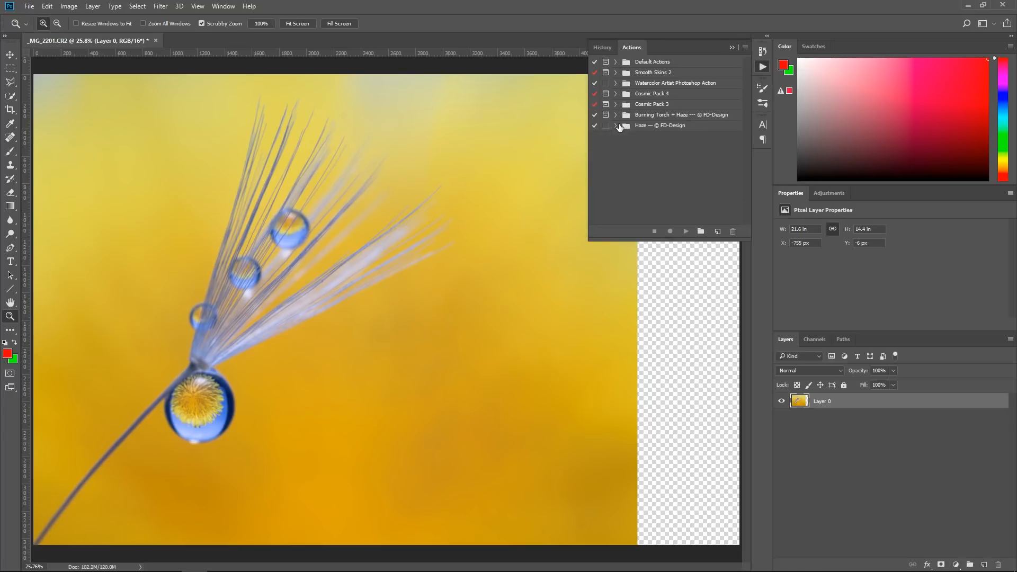
{"action": "left_click", "coordinate": [616, 73]}
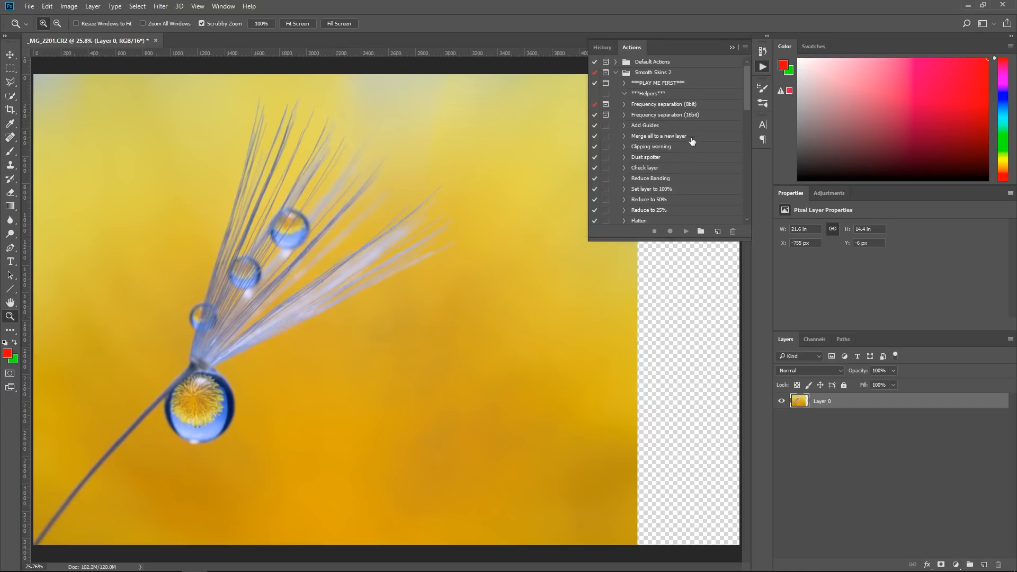
{"action": "left_click", "coordinate": [660, 158]}
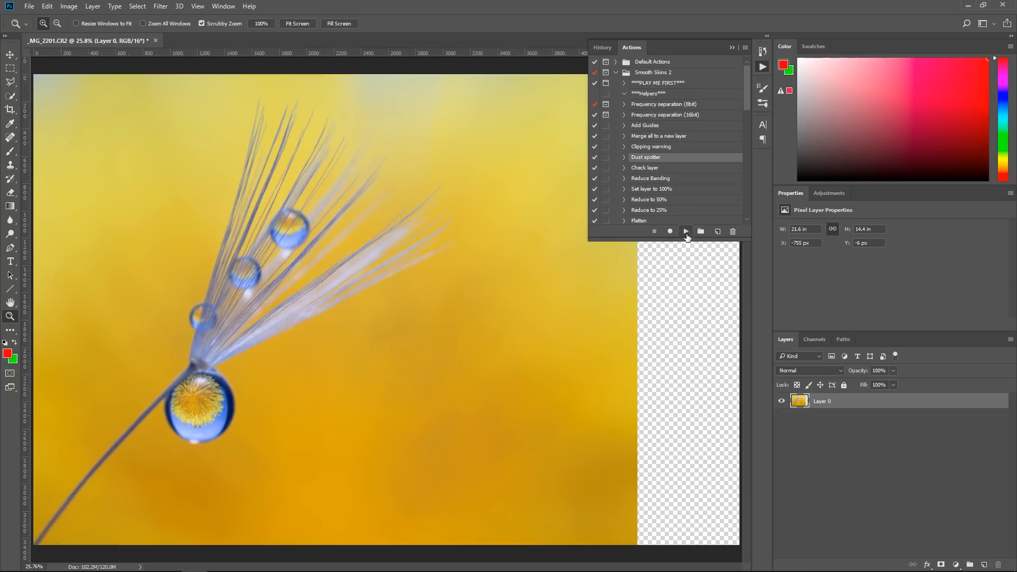
{"action": "left_click", "coordinate": [686, 231]}
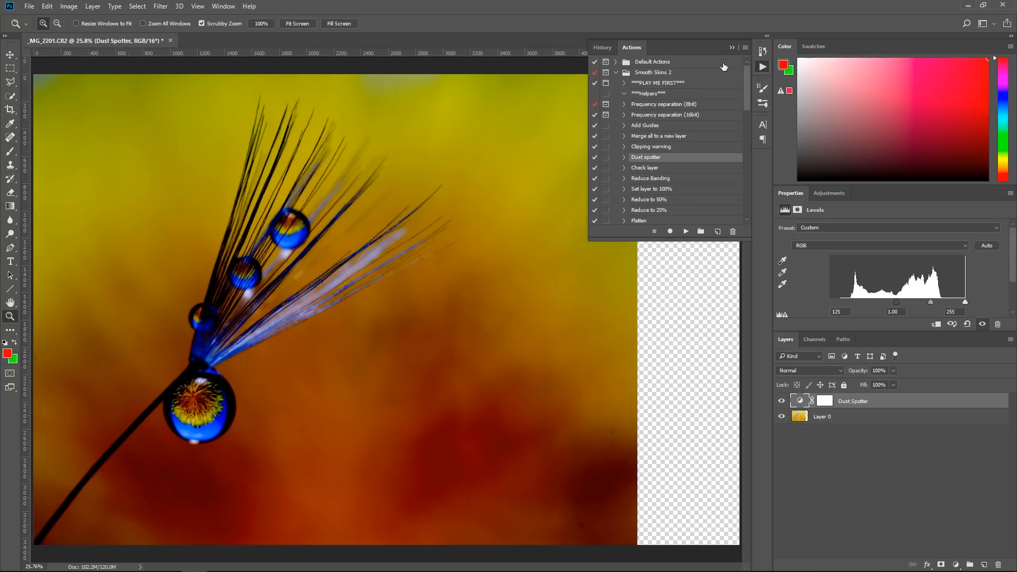
{"action": "left_click", "coordinate": [732, 48]}
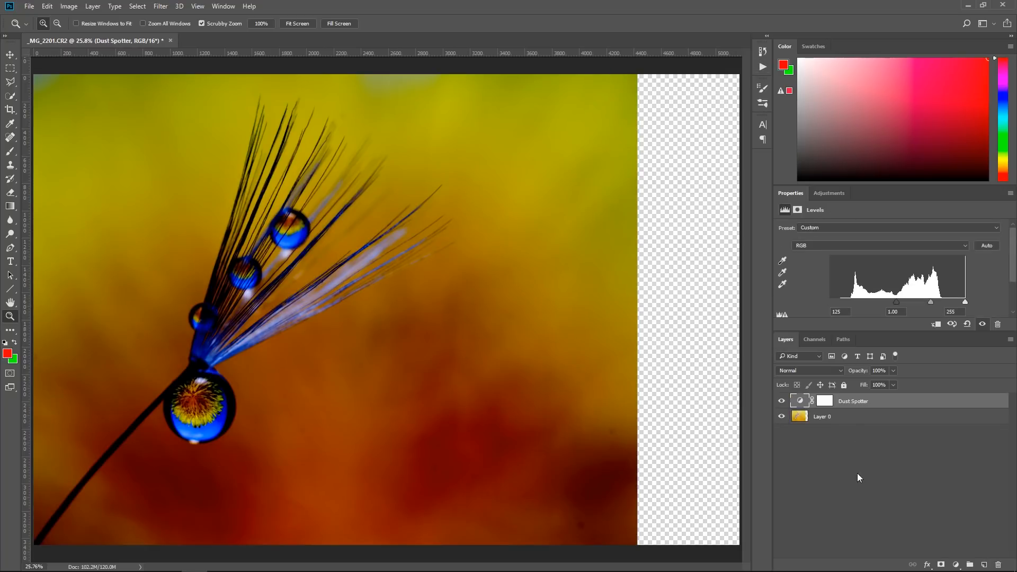
Add a new layer and circle the dust spots across the background in red with the brush
{"action": "left_click", "coordinate": [984, 565]}
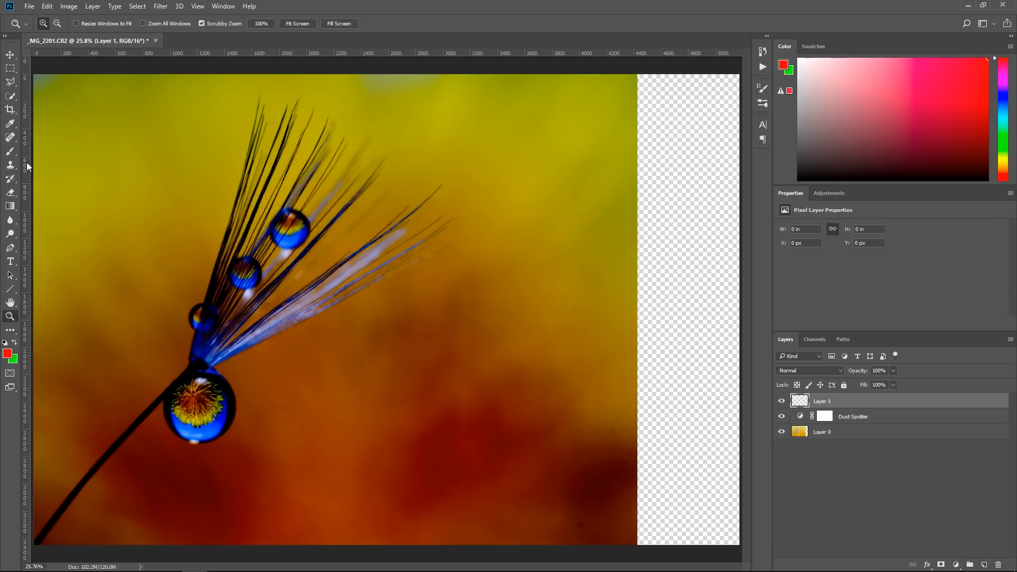
{"action": "left_click", "coordinate": [14, 155]}
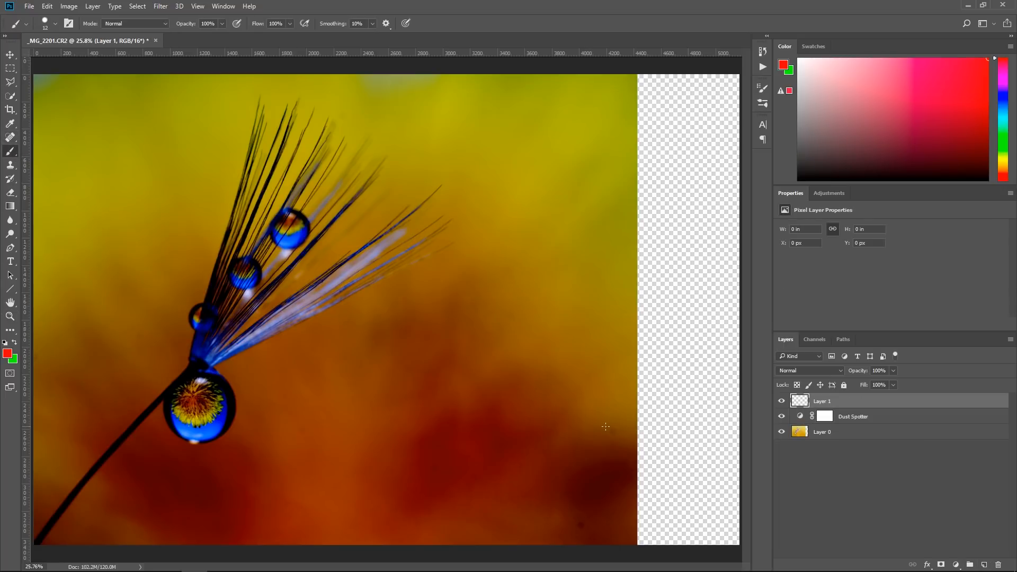
{"action": "left_click_drag", "start_coordinate": [609, 445], "coordinate": [611, 422]}
{"action": "mouse_move", "coordinate": [581, 515]}
{"action": "left_mouse_down"}
{"action": "mouse_move", "coordinate": [571, 539]}
{"action": "mouse_move", "coordinate": [567, 513]}
{"action": "left_mouse_up"}
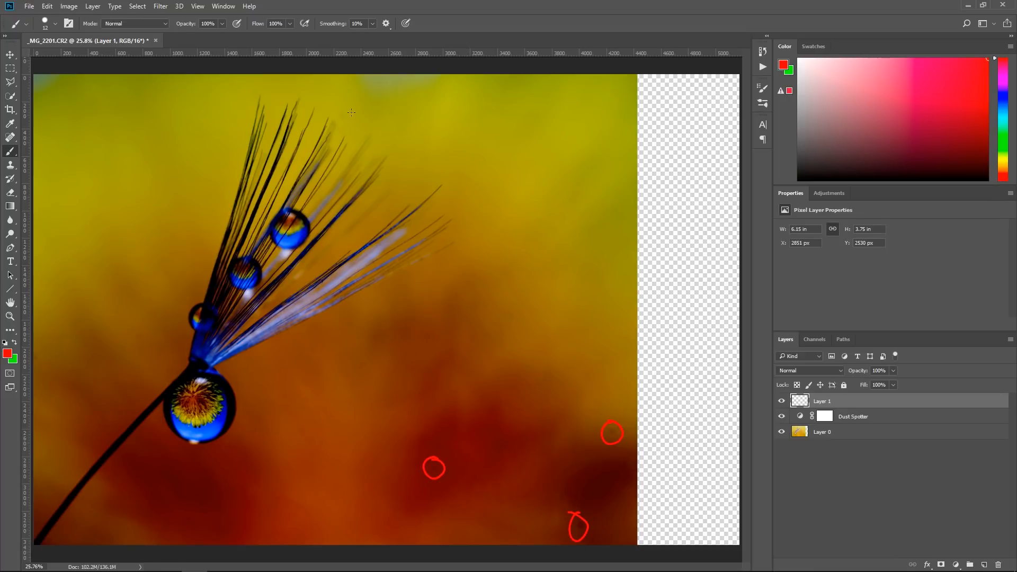
{"action": "left_click_drag", "start_coordinate": [334, 112], "coordinate": [340, 108]}
{"action": "left_click_drag", "start_coordinate": [41, 353], "coordinate": [33, 365]}
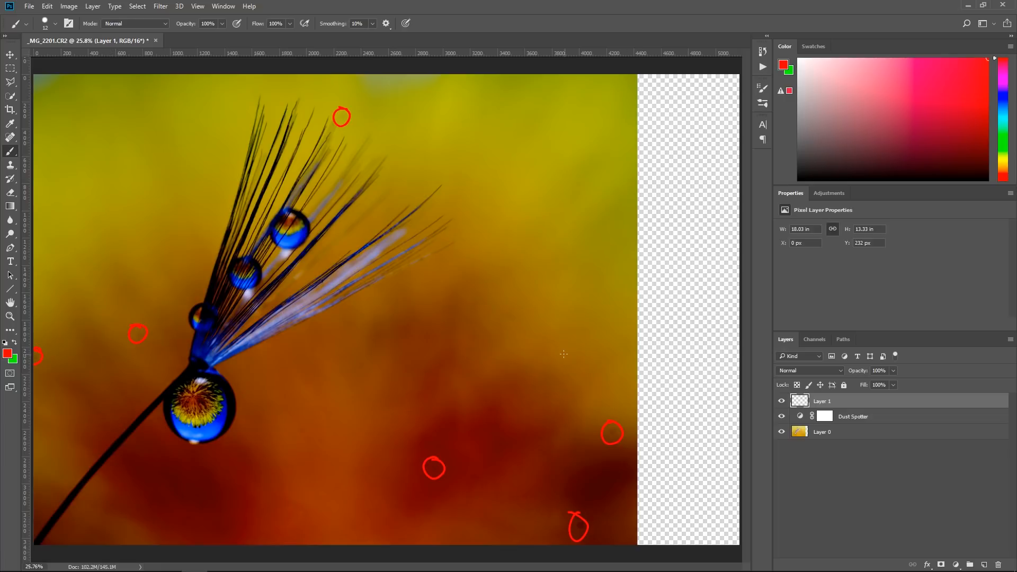
Hide the Dust Spotter adjustment and the layer with the red circles so the plain photo can be retouched
{"action": "left_click", "coordinate": [854, 419]}
{"action": "left_click_drag", "start_coordinate": [877, 421], "coordinate": [949, 456]}
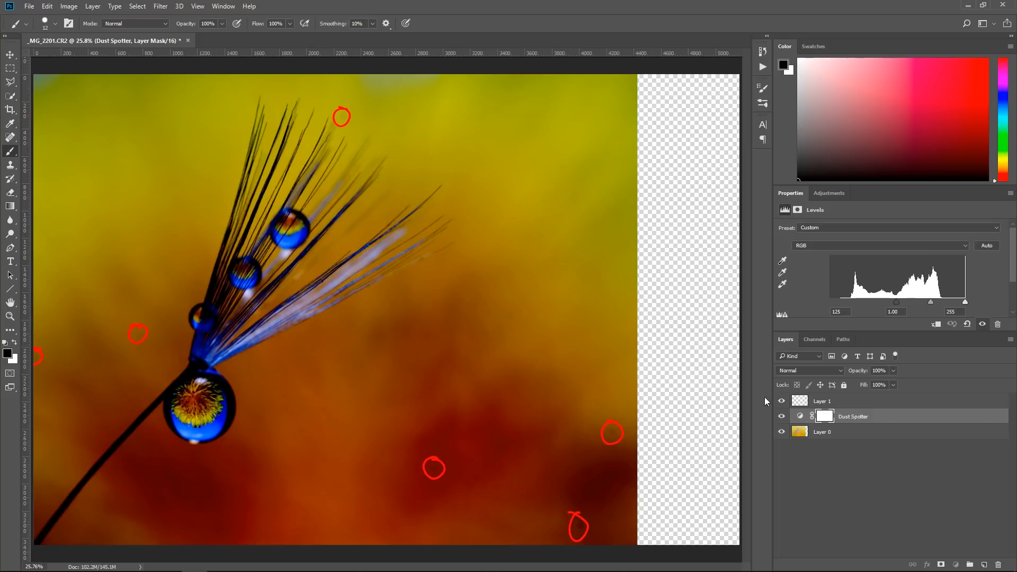
{"action": "left_click", "coordinate": [783, 417]}
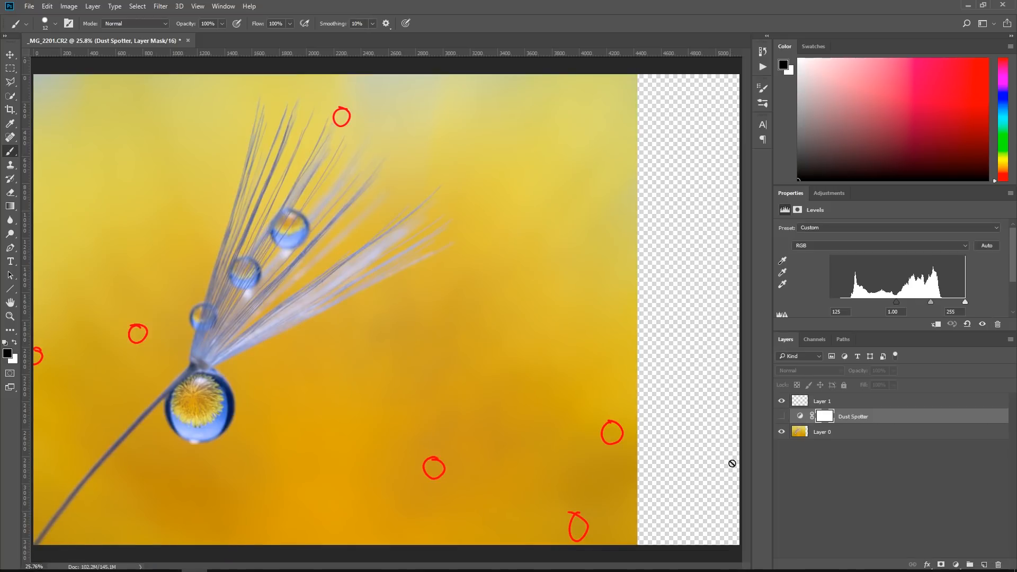
{"action": "left_click", "coordinate": [10, 317]}
{"action": "left_click_drag", "start_coordinate": [460, 483], "coordinate": [367, 348]}
{"action": "left_click", "coordinate": [782, 401]}
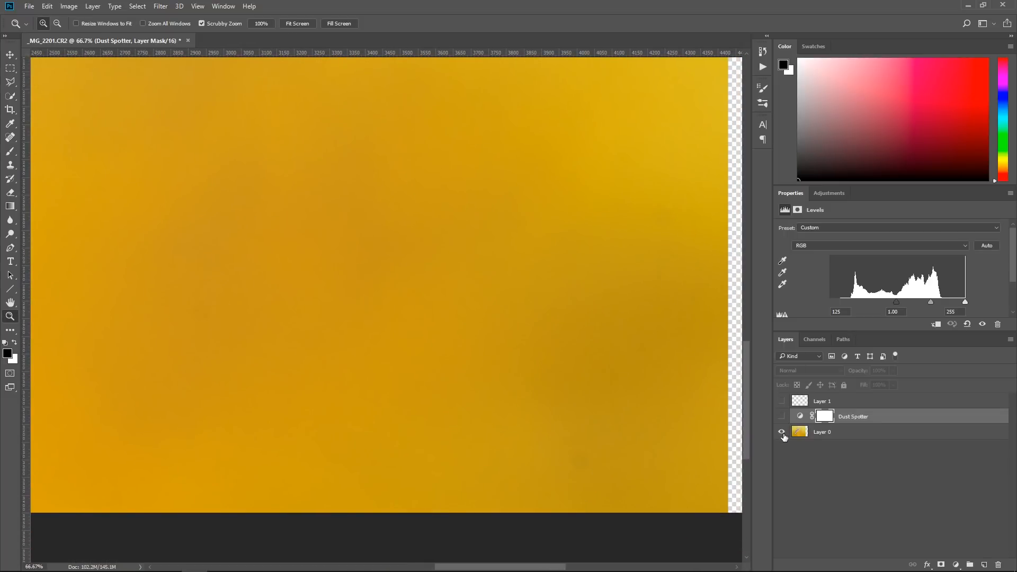
{"action": "left_click", "coordinate": [782, 433]}
{"action": "left_click", "coordinate": [783, 432]}
Add an empty layer directly above Layer 0 and name it Dust
{"action": "left_click", "coordinate": [878, 432]}
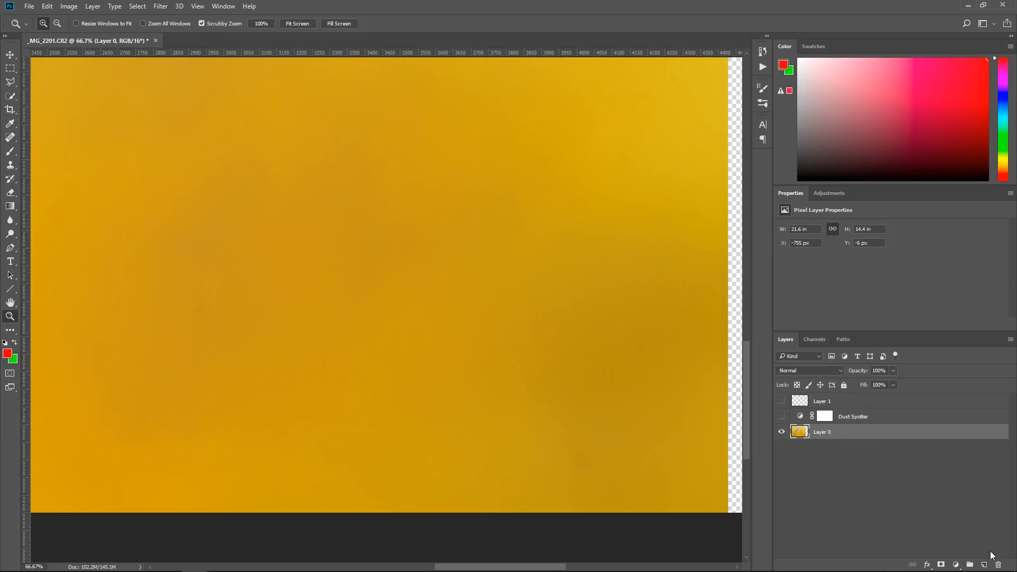
{"action": "left_click", "coordinate": [984, 565]}
{"action": "double_click", "coordinate": [822, 433]}
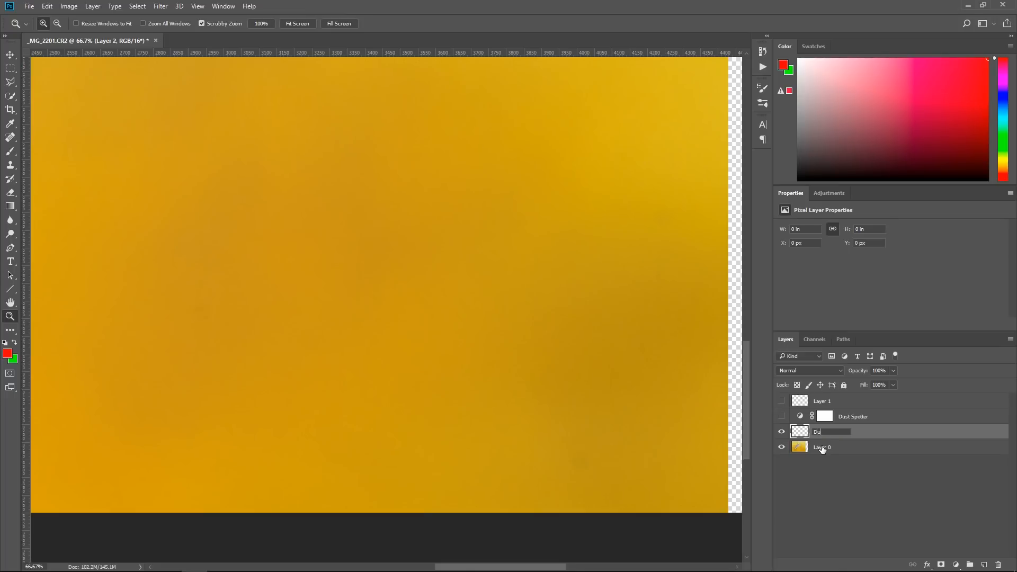
{"action": "key", "text": "Return"}
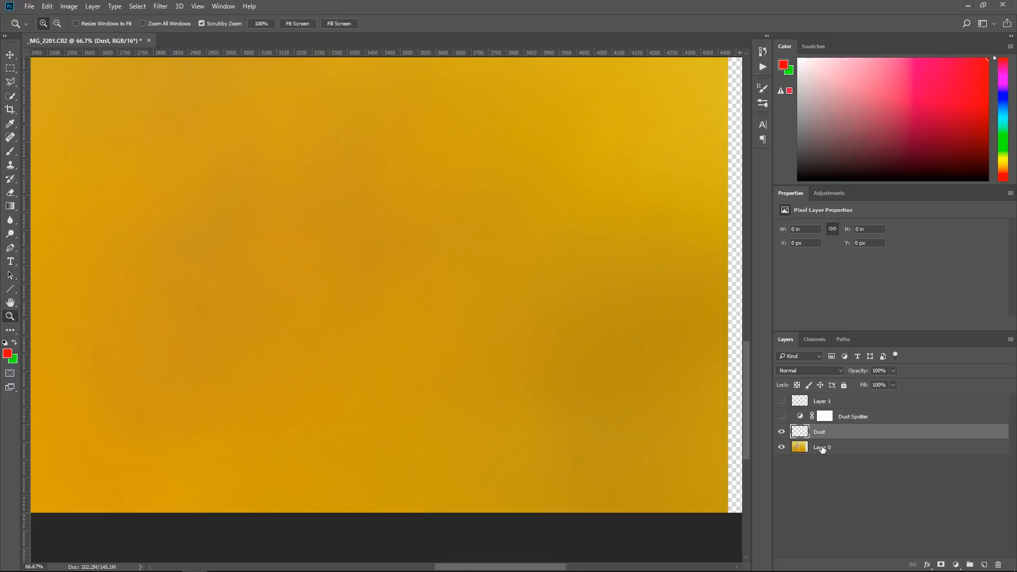
Enlarge the Spot Healing Brush to 80 px and heal the dust spot near the photo's right edge on the Dust layer
{"action": "left_click", "coordinate": [13, 167]}
{"action": "left_click", "coordinate": [10, 138]}
{"action": "left_click", "coordinate": [47, 138]}
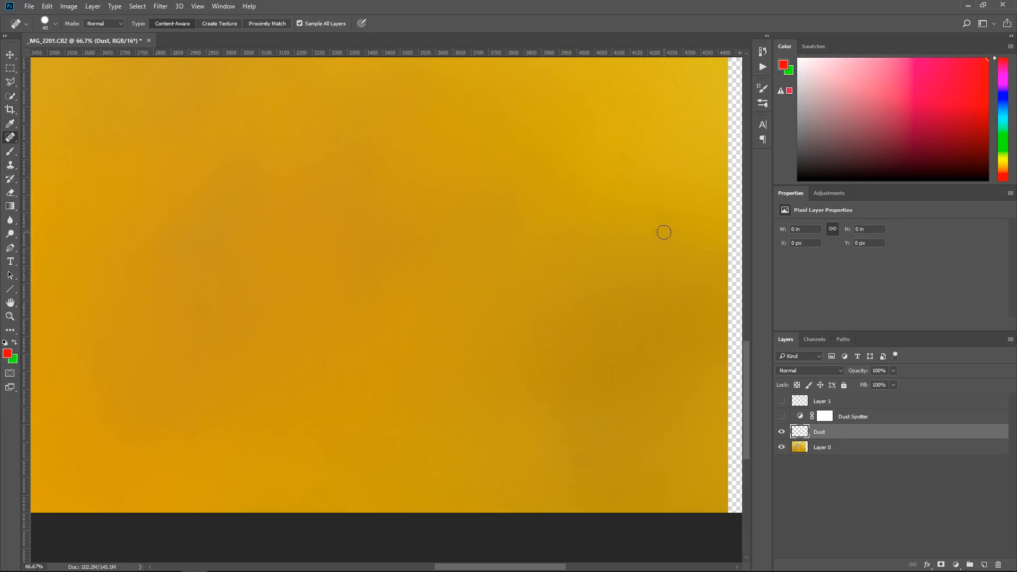
{"action": "key", "text": "bracketright"}
{"action": "key", "text": "bracketright"}
{"action": "key", "text": "bracketright"}
{"action": "key", "text": "bracketright"}
{"action": "key", "text": "bracketright"}
{"action": "left_click", "coordinate": [666, 218]}
Heal the two remaining dust spots in the lower-right background, using the Dust Spotter adjustment to locate and check them
{"action": "left_click", "coordinate": [782, 417]}
{"action": "left_click", "coordinate": [782, 417]}
{"action": "left_click", "coordinate": [201, 311]}
{"action": "left_click", "coordinate": [782, 417]}
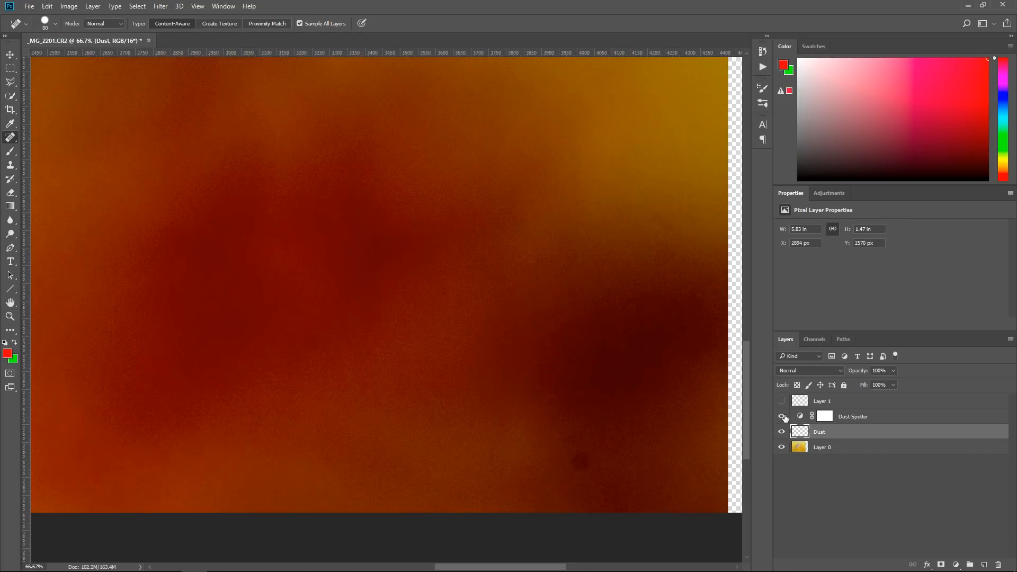
{"action": "left_click", "coordinate": [782, 417]}
{"action": "left_click", "coordinate": [581, 463]}
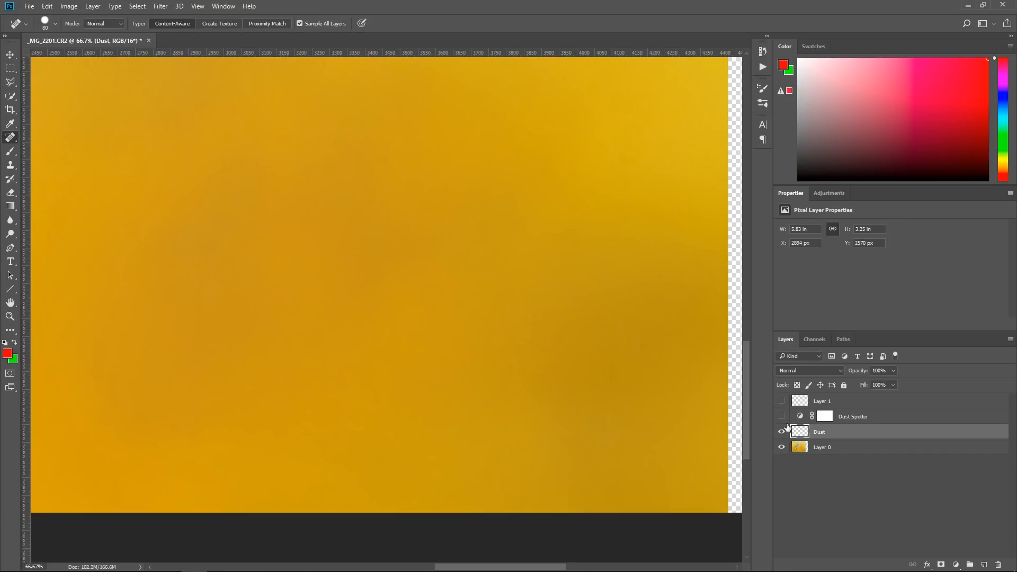
{"action": "left_click", "coordinate": [782, 417]}
{"action": "left_click", "coordinate": [782, 417]}
Heal the two dust spots in the background left of the seed, one of them on the photo's left edge, checking with Dust Spotter
{"action": "scroll", "coordinate": [511, 371], "scroll_direction": "down", "scroll_amount": 2}
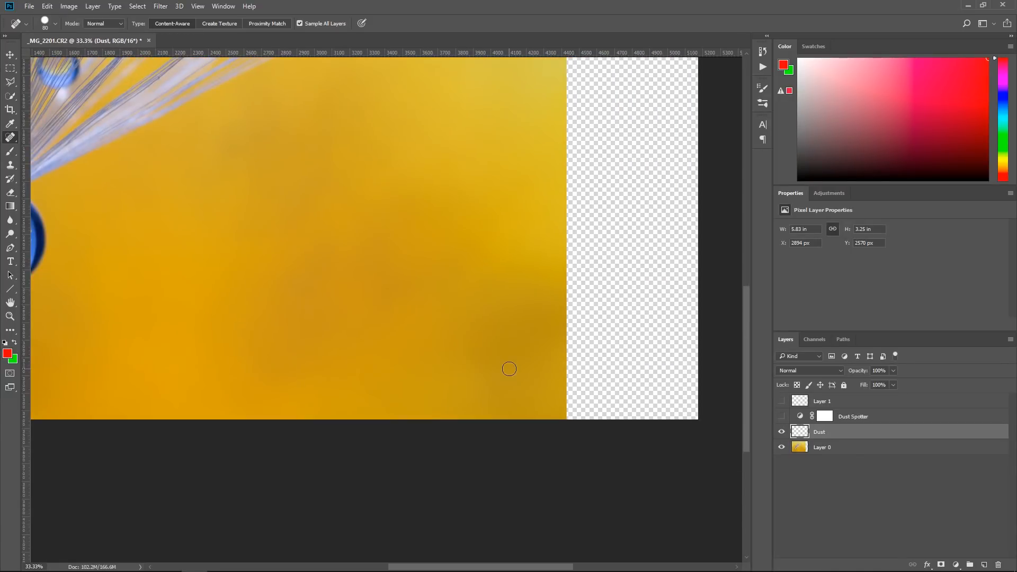
{"action": "left_click_drag", "start_coordinate": [223, 302], "coordinate": [689, 455]}
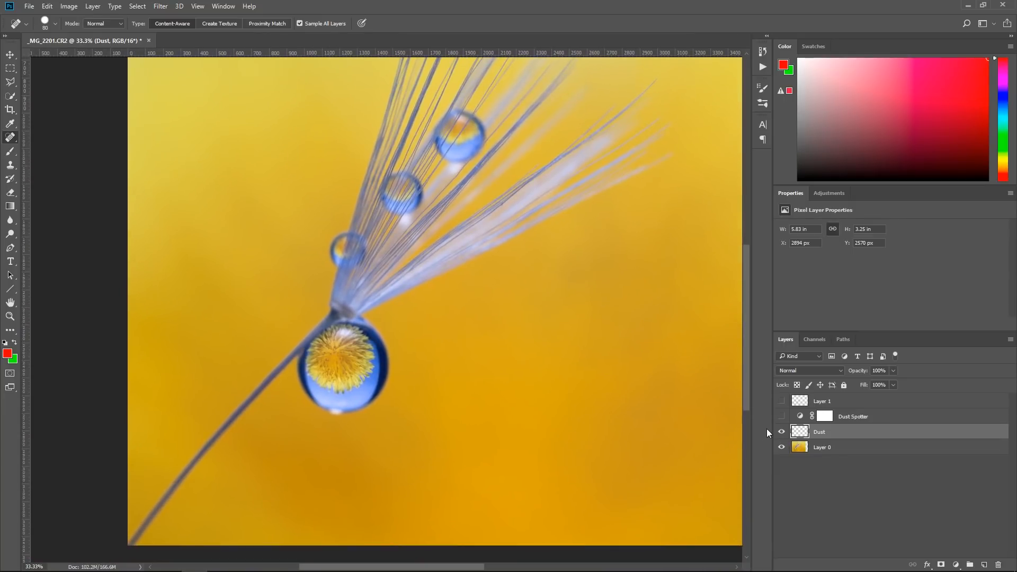
{"action": "left_click", "coordinate": [781, 418]}
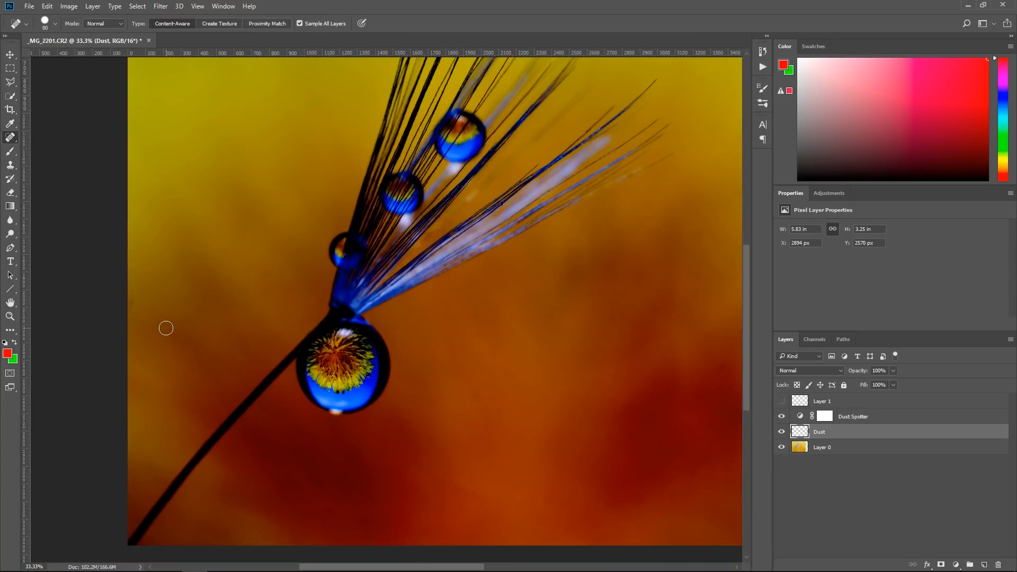
{"action": "key", "text": "ctrl+1"}
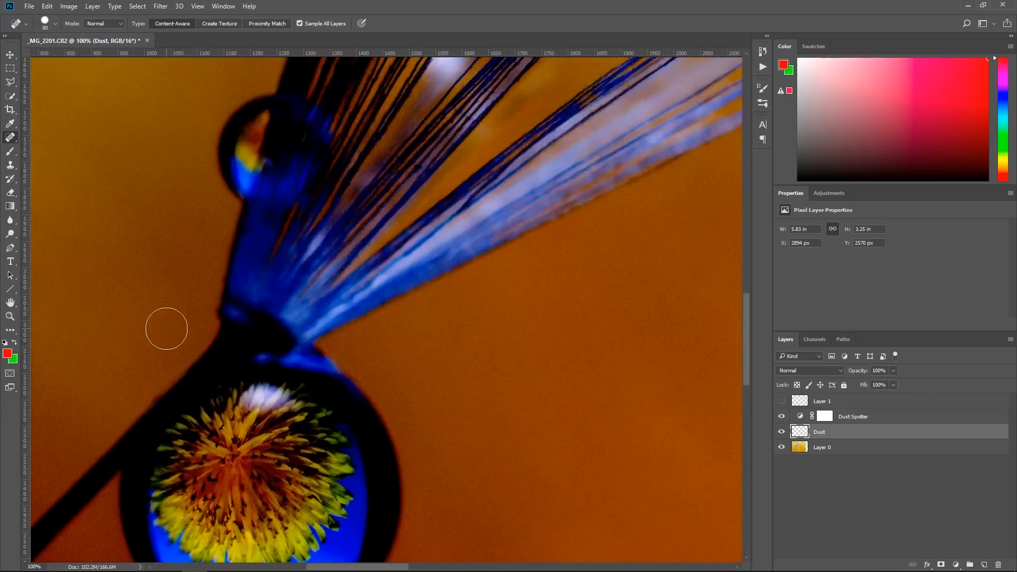
{"action": "left_click_drag", "start_coordinate": [165, 329], "coordinate": [700, 411]}
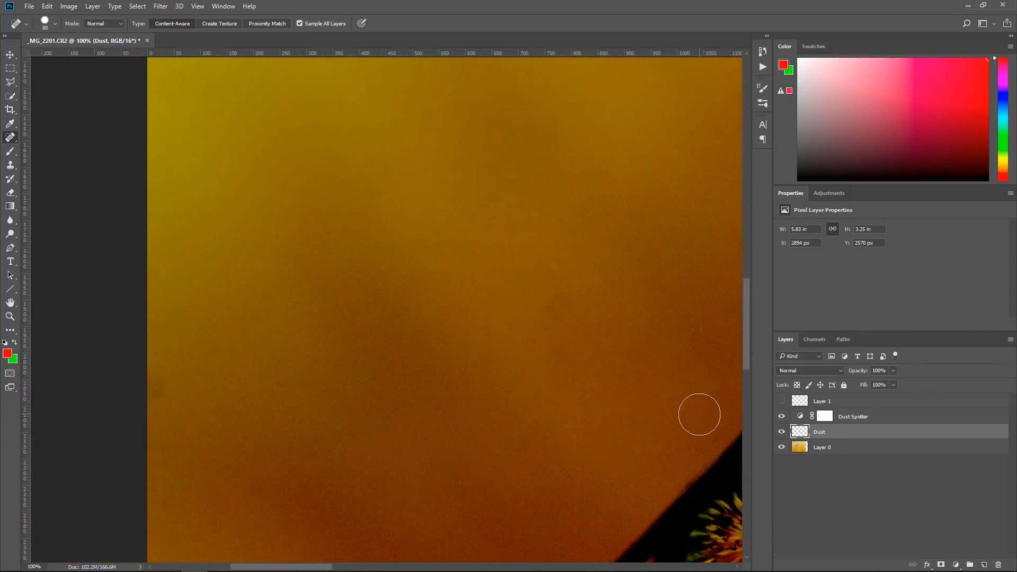
{"action": "left_click", "coordinate": [782, 417]}
{"action": "left_click", "coordinate": [559, 317]}
{"action": "left_click", "coordinate": [783, 416]}
{"action": "left_click", "coordinate": [783, 416]}
{"action": "left_click", "coordinate": [157, 389]}
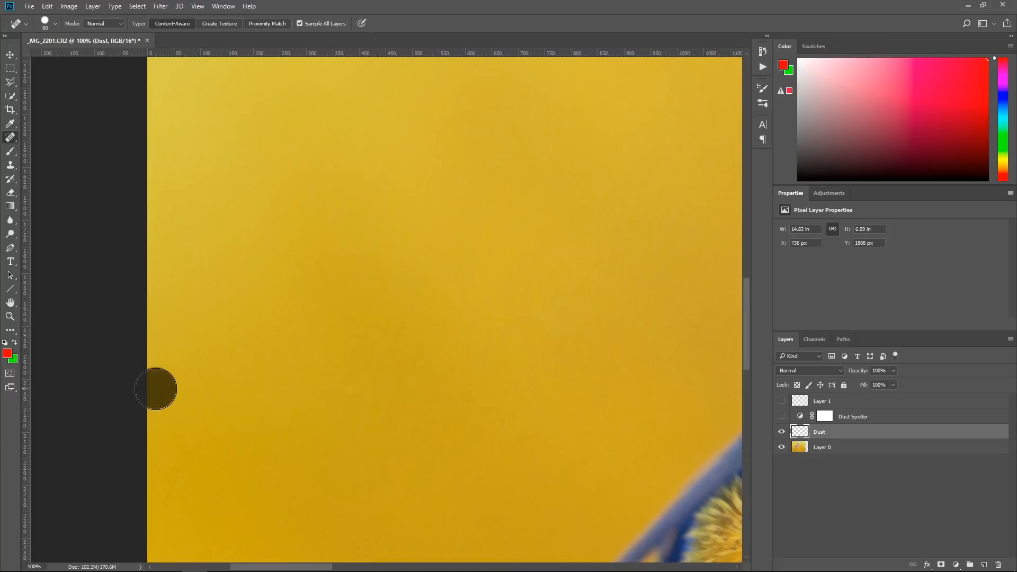
{"action": "left_click", "coordinate": [782, 417]}
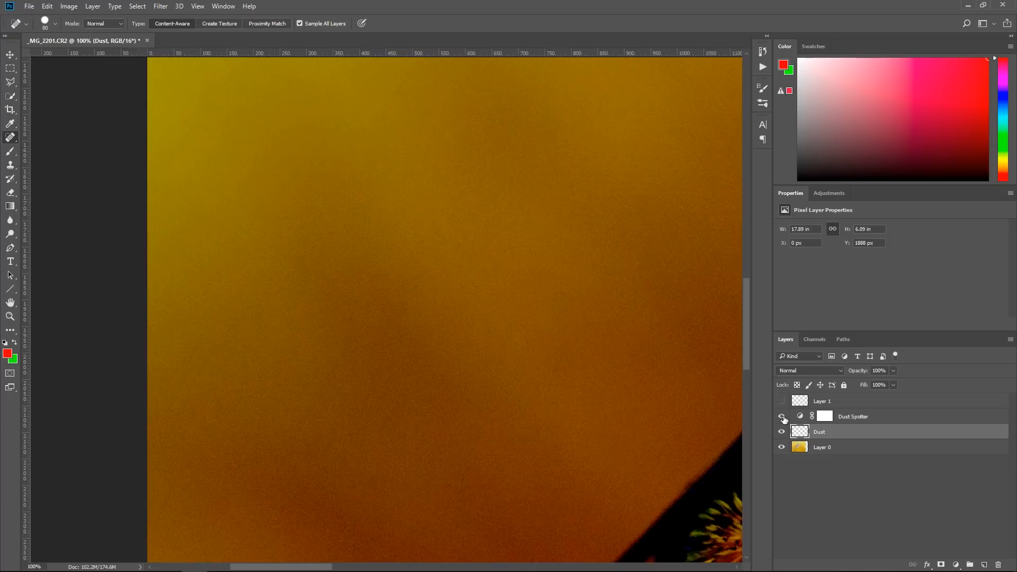
Locate the dust spot beside the upper tips of the seed hairs with Dust Spotter, heal it and hide the adjustment
{"action": "left_click_drag", "start_coordinate": [647, 273], "coordinate": [189, 420]}
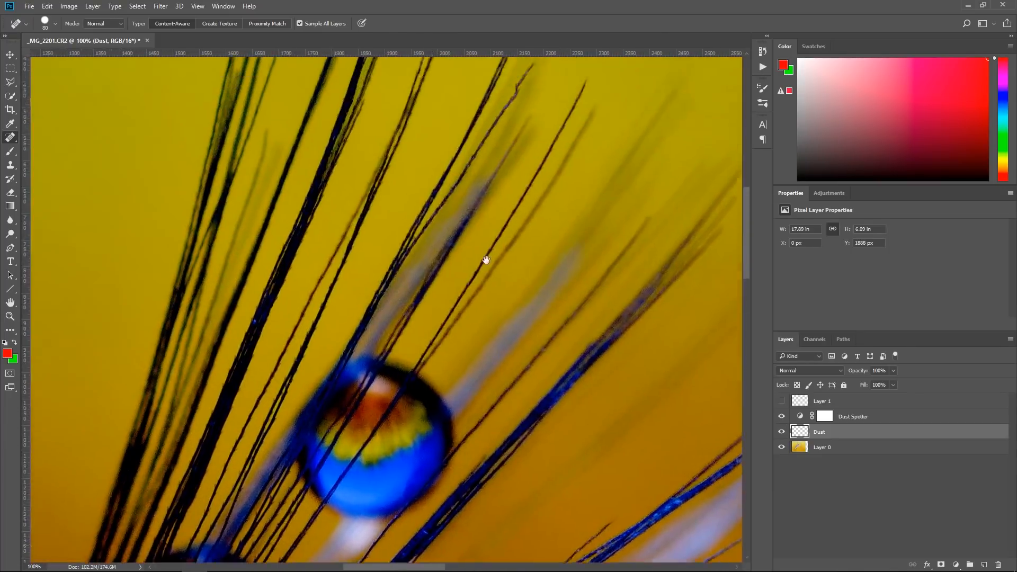
{"action": "left_click_drag", "start_coordinate": [483, 261], "coordinate": [391, 438]}
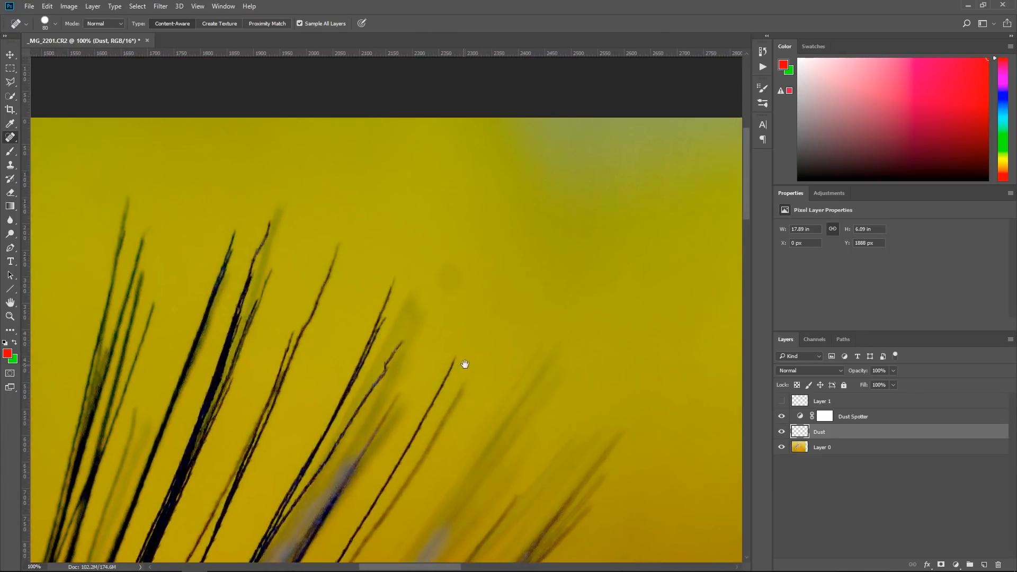
{"action": "left_click", "coordinate": [781, 417]}
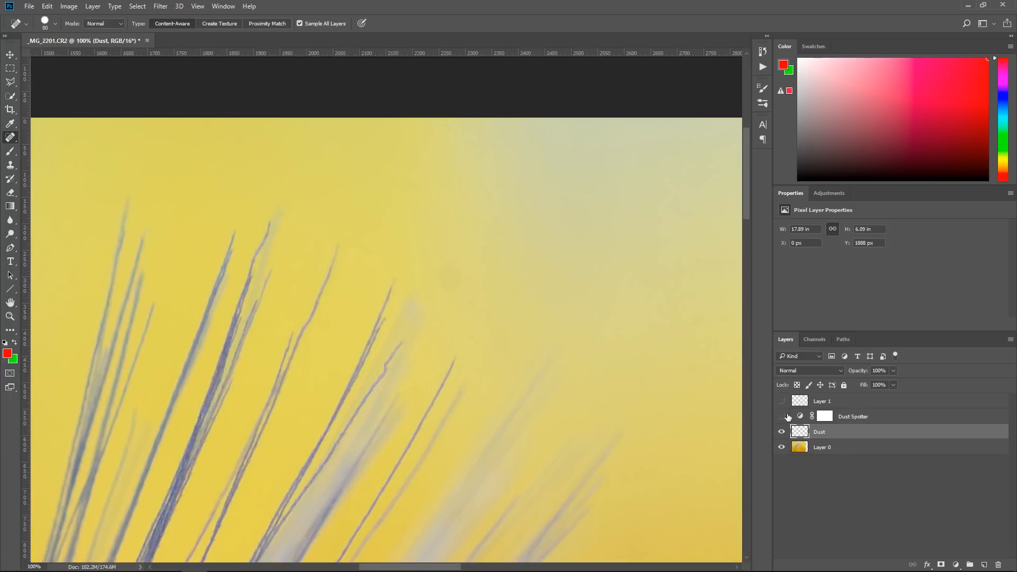
{"action": "left_click", "coordinate": [446, 276]}
{"action": "left_click", "coordinate": [781, 416]}
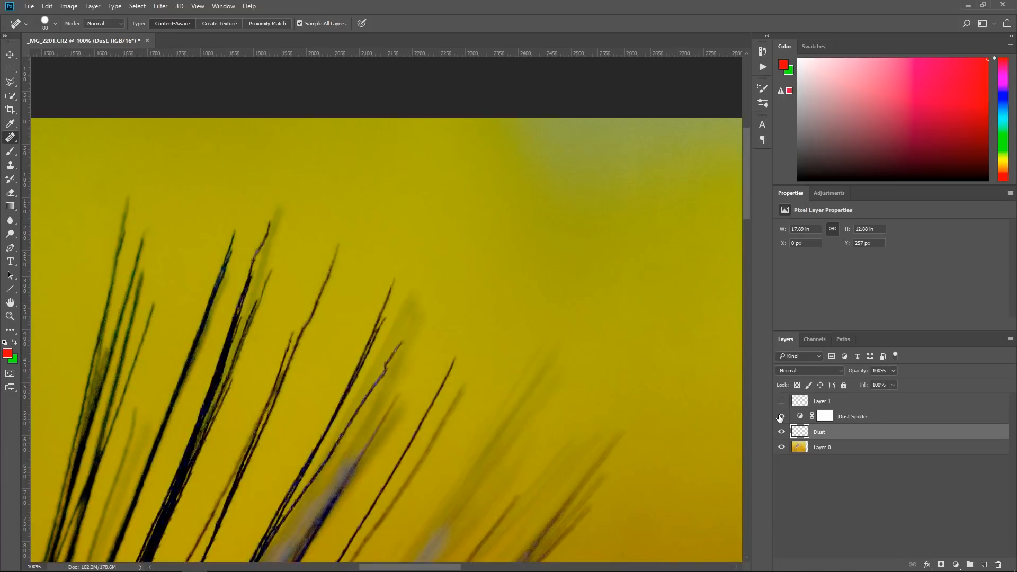
{"action": "left_click", "coordinate": [782, 417]}
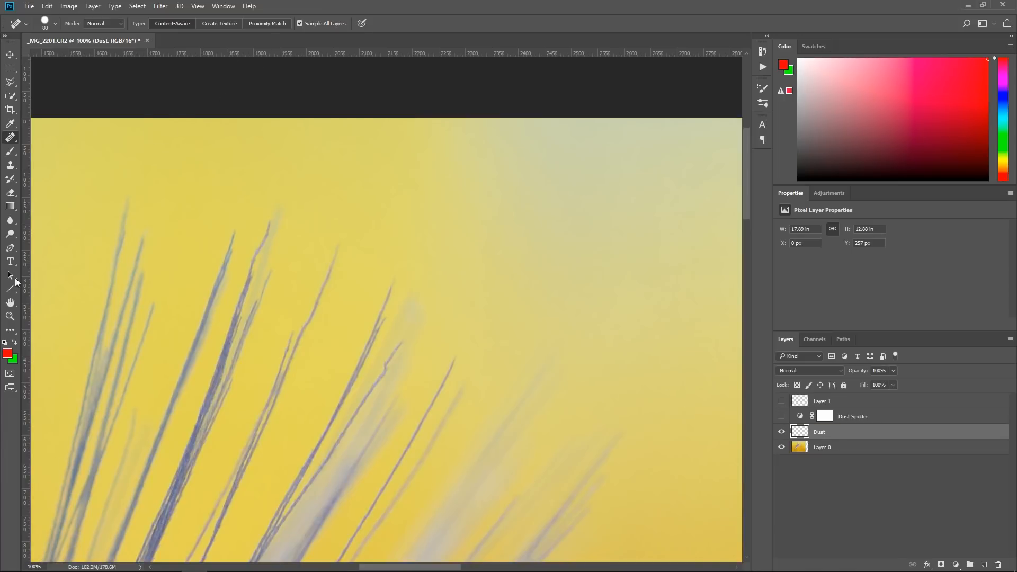
Add a new layer above Dust and prepare a soft brush enlarged to 1000 px for painting
{"action": "key", "text": "z"}
{"action": "left_click", "coordinate": [295, 24]}
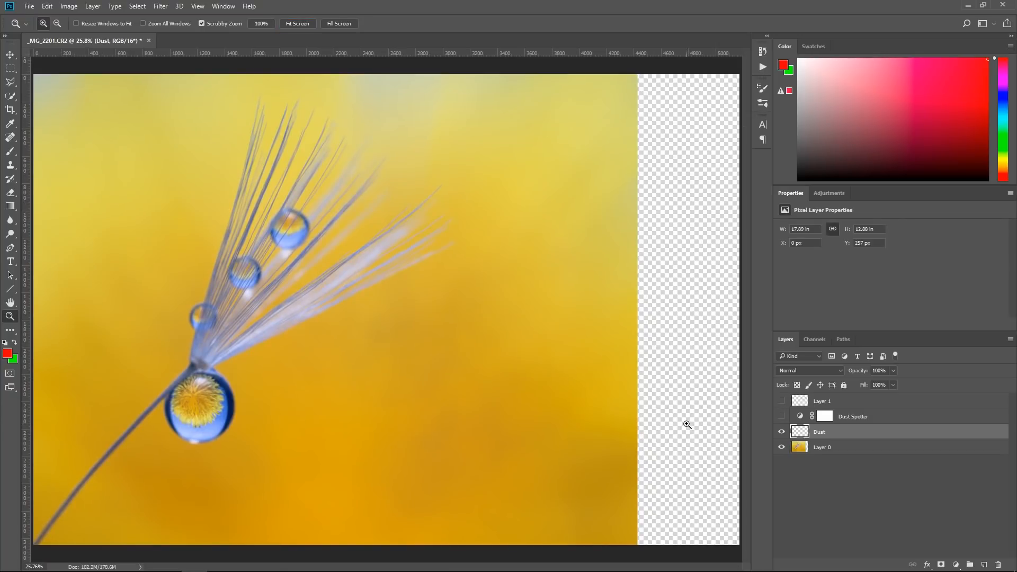
{"action": "left_click", "coordinate": [986, 564]}
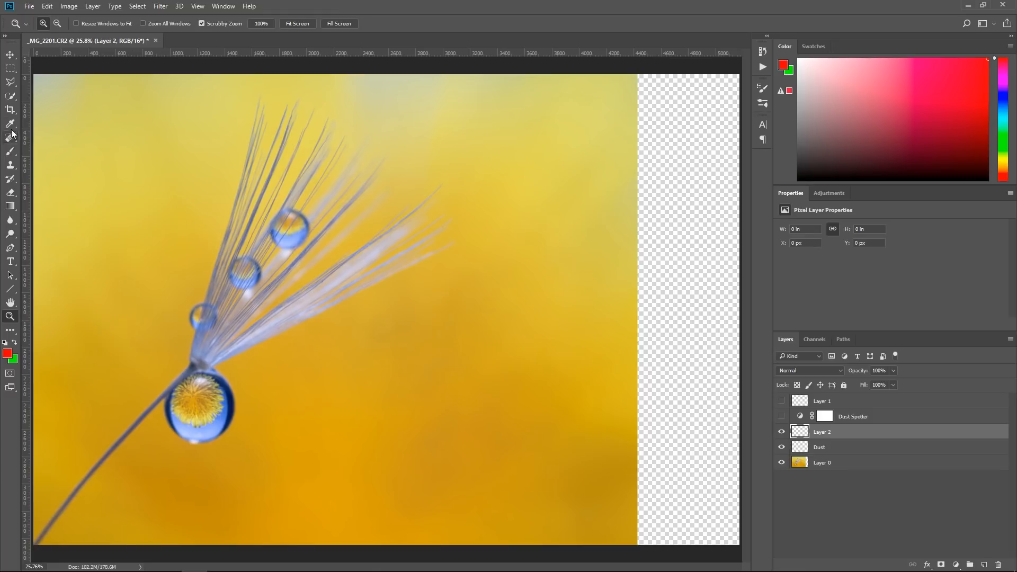
{"action": "left_click", "coordinate": [10, 151]}
{"action": "left_click", "coordinate": [50, 23]}
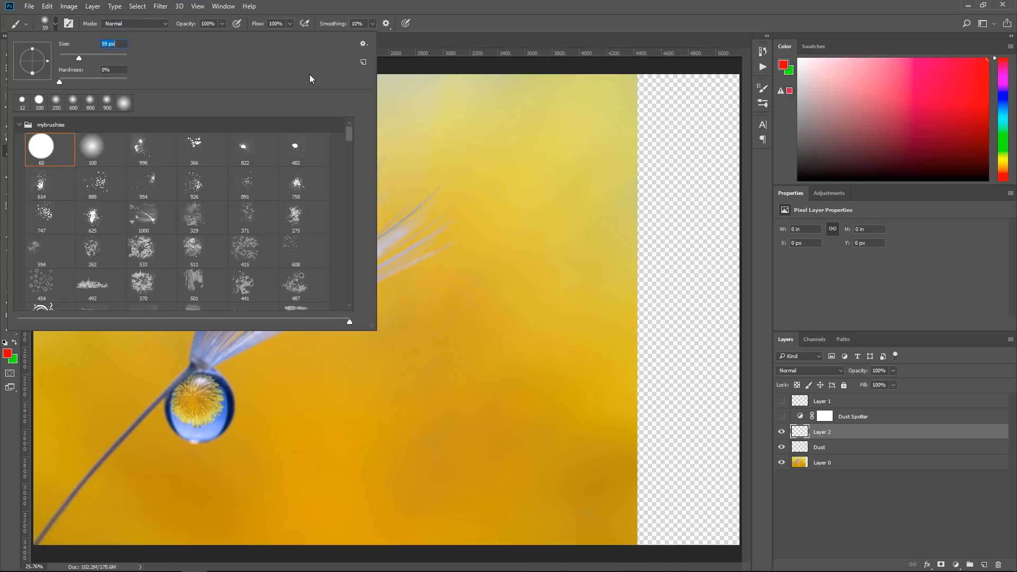
{"action": "left_click", "coordinate": [489, 43]}
{"action": "key", "text": "bracketright"}
{"action": "key", "text": "bracketright"}
{"action": "key", "text": "bracketright"}
{"action": "key", "text": "bracketright"}
{"action": "key", "text": "bracketright"}
{"action": "key", "text": "bracketright"}
{"action": "key", "text": "bracketright"}
{"action": "key", "text": "bracketright"}
{"action": "key", "text": "bracketright"}
{"action": "key", "text": "bracketright"}
{"action": "key", "text": "bracketright"}
{"action": "key", "text": "bracketright"}
{"action": "key", "text": "bracketright"}
{"action": "key", "text": "bracketright"}
{"action": "key", "text": "bracketright"}
{"action": "key", "text": "bracketright"}
{"action": "key", "text": "bracketright"}
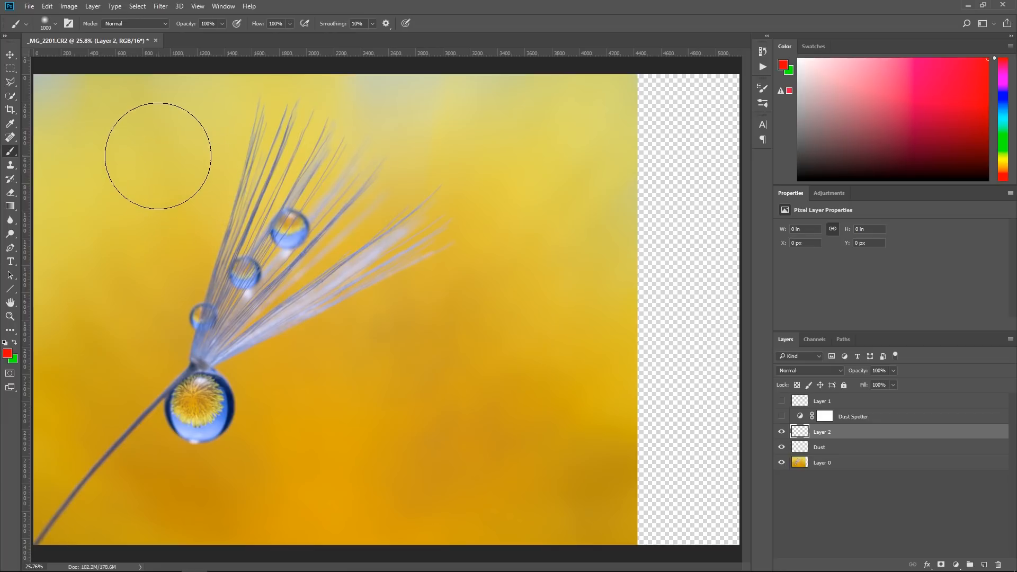
Paint over the grey upper-left corner with yellow sampled from the nearby background at 19% flow
{"action": "key", "text": "ctrl+plus"}
{"action": "key", "text": "ctrl+plus"}
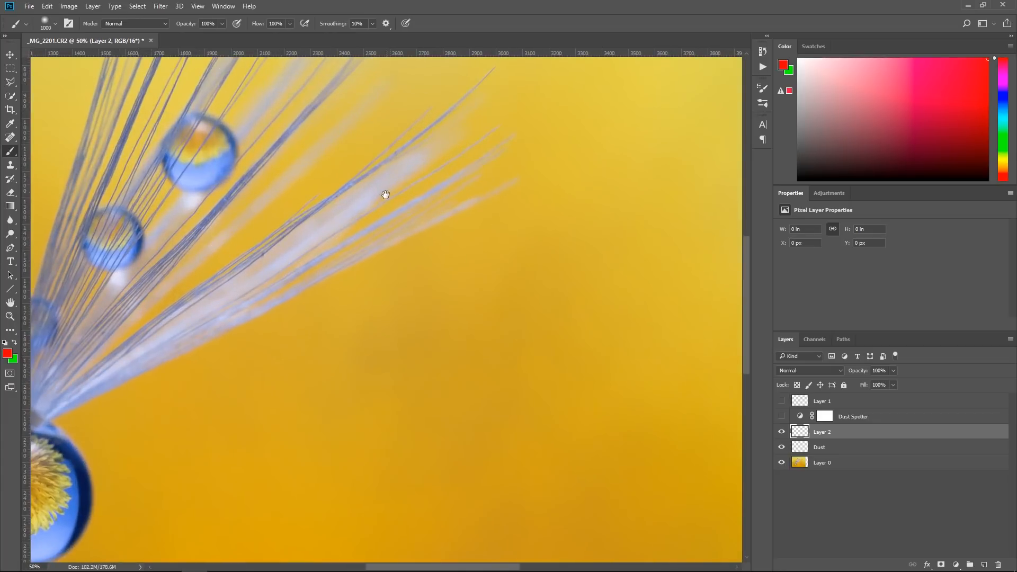
{"action": "left_click_drag", "start_coordinate": [389, 194], "coordinate": [625, 348]}
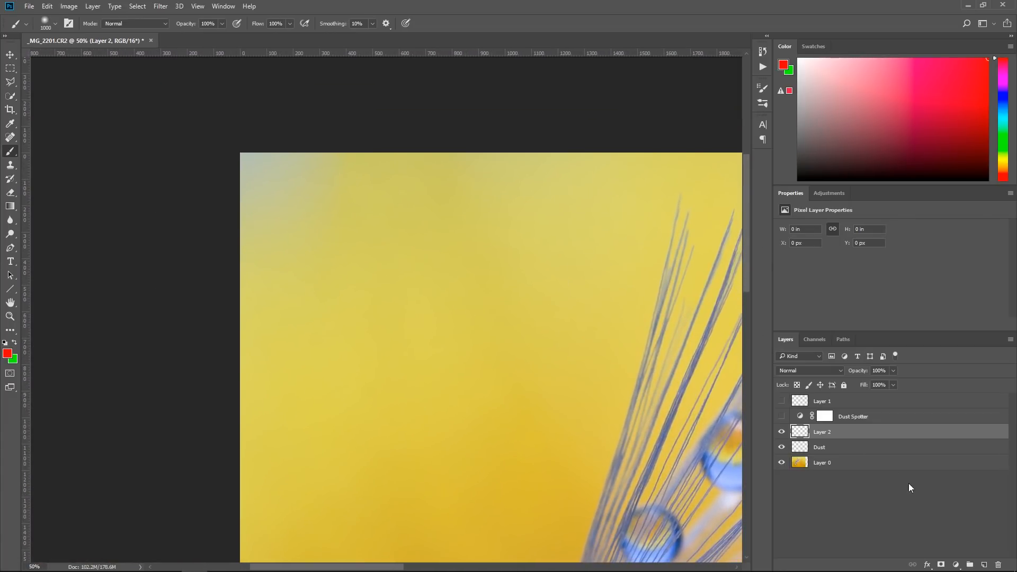
{"action": "left_click", "coordinate": [366, 279], "text": "alt"}
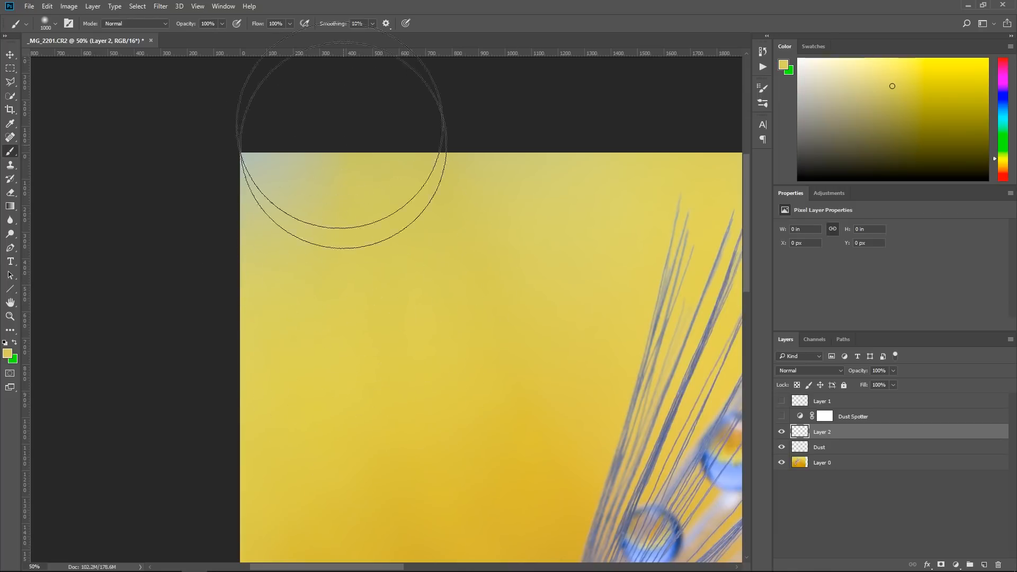
{"action": "left_click_drag", "start_coordinate": [260, 26], "coordinate": [217, 25]}
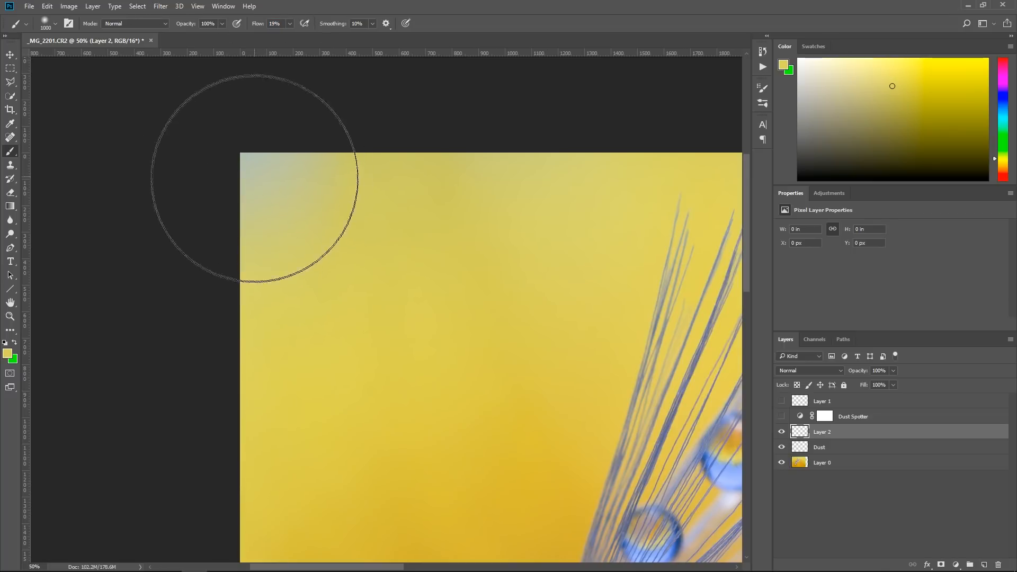
{"action": "mouse_move", "coordinate": [272, 149]}
{"action": "left_mouse_down"}
{"action": "mouse_move", "coordinate": [231, 154]}
{"action": "mouse_move", "coordinate": [266, 204]}
{"action": "mouse_move", "coordinate": [202, 364]}
{"action": "mouse_move", "coordinate": [358, 400]}
{"action": "mouse_move", "coordinate": [569, 279]}
{"action": "mouse_move", "coordinate": [496, 195]}
{"action": "mouse_move", "coordinate": [510, 184]}
{"action": "mouse_move", "coordinate": [488, 152]}
{"action": "mouse_move", "coordinate": [493, 208]}
{"action": "mouse_move", "coordinate": [579, 262]}
{"action": "left_mouse_up"}
{"action": "mouse_move", "coordinate": [524, 228]}
{"action": "left_mouse_down"}
{"action": "mouse_move", "coordinate": [499, 216]}
{"action": "mouse_move", "coordinate": [180, 290]}
{"action": "left_mouse_up"}
{"action": "mouse_move", "coordinate": [605, 283]}
{"action": "left_mouse_down"}
{"action": "mouse_move", "coordinate": [513, 271]}
{"action": "mouse_move", "coordinate": [419, 240]}
{"action": "left_mouse_up"}
{"action": "mouse_move", "coordinate": [374, 200]}
{"action": "left_mouse_down"}
{"action": "mouse_move", "coordinate": [322, 210]}
{"action": "mouse_move", "coordinate": [260, 194]}
{"action": "left_mouse_up"}
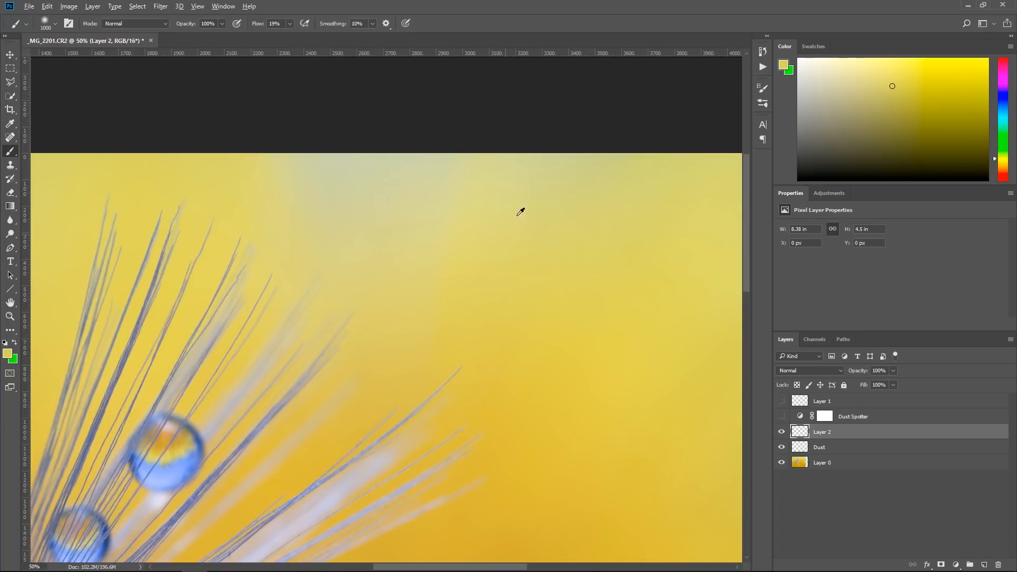
Cover the pale patch along the photo's upper edge using yellows sampled from the surrounding background
{"action": "left_click", "coordinate": [232, 189], "text": "alt"}
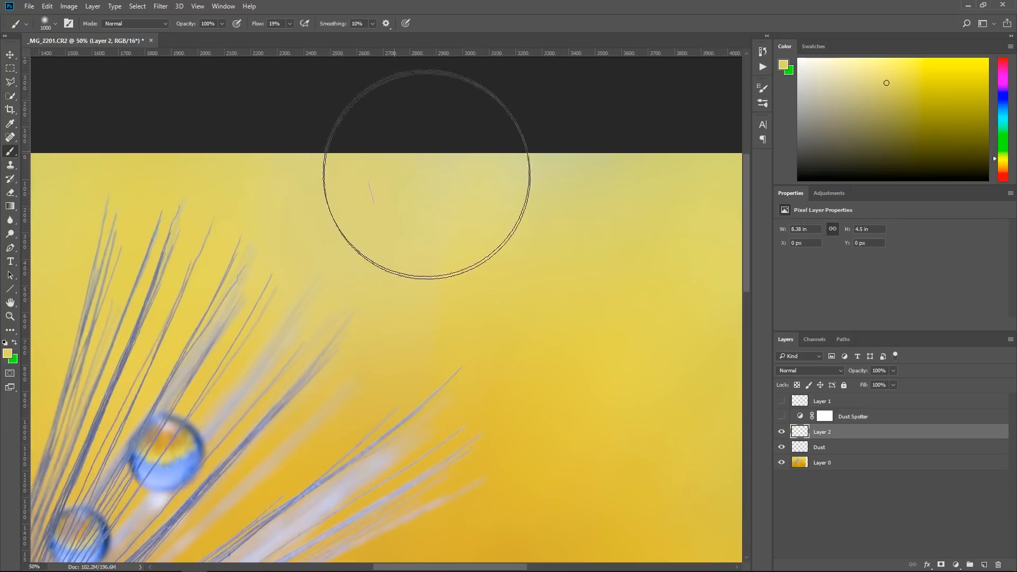
{"action": "left_click", "coordinate": [548, 293], "text": "alt"}
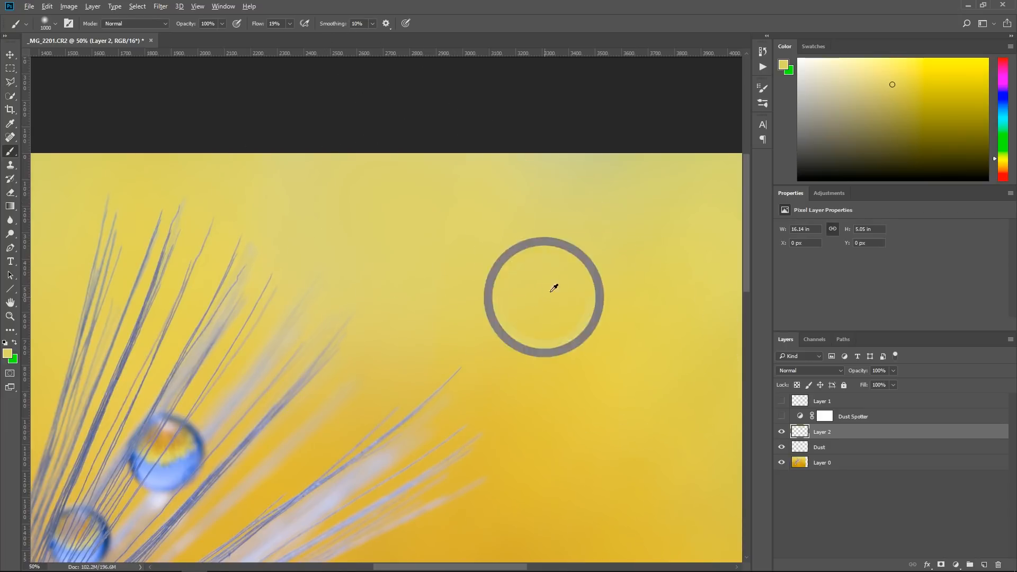
{"action": "left_click_drag", "start_coordinate": [634, 298], "coordinate": [459, 281]}
{"action": "left_click", "coordinate": [513, 194], "text": "alt"}
{"action": "mouse_move", "coordinate": [407, 149]}
{"action": "left_mouse_down"}
{"action": "mouse_move", "coordinate": [457, 146]}
{"action": "mouse_move", "coordinate": [522, 241]}
{"action": "left_mouse_up"}
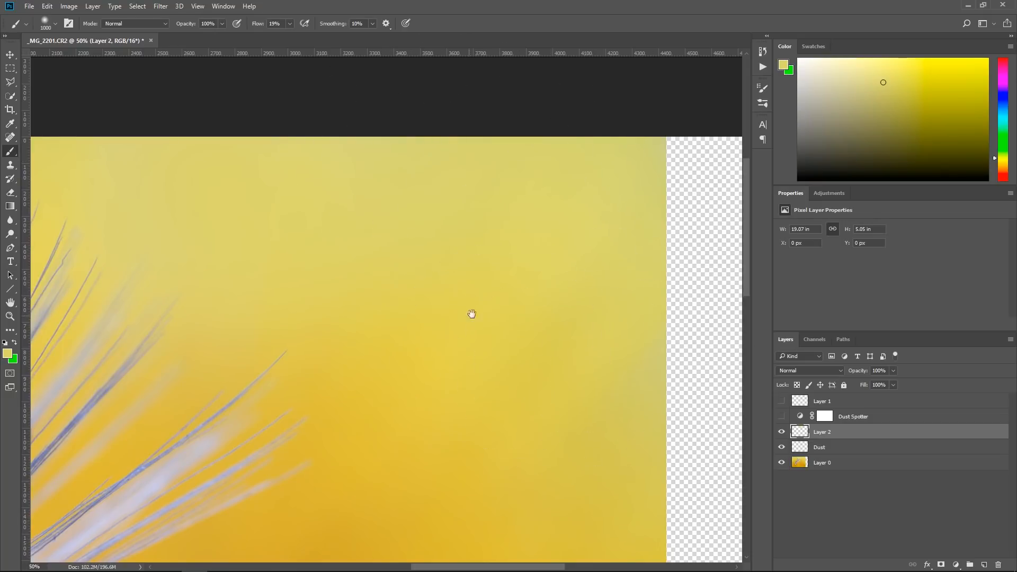
Sample a deeper yellow, blend the painted area above the seed hairs into the background and check the whole photo
{"action": "left_click_drag", "start_coordinate": [468, 321], "coordinate": [710, 318]}
{"action": "left_click", "coordinate": [634, 302], "text": "alt"}
{"action": "mouse_move", "coordinate": [426, 286]}
{"action": "left_mouse_down"}
{"action": "mouse_move", "coordinate": [390, 242]}
{"action": "mouse_move", "coordinate": [456, 226]}
{"action": "left_mouse_up"}
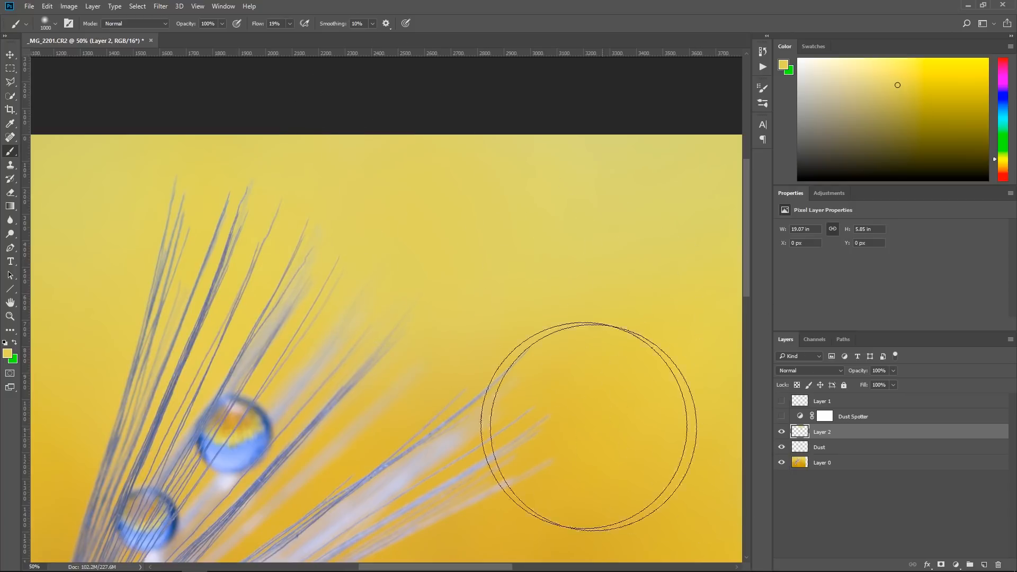
{"action": "key", "text": "ctrl+minus"}
{"action": "key", "text": "ctrl+minus"}
{"action": "key", "text": "ctrl+minus"}
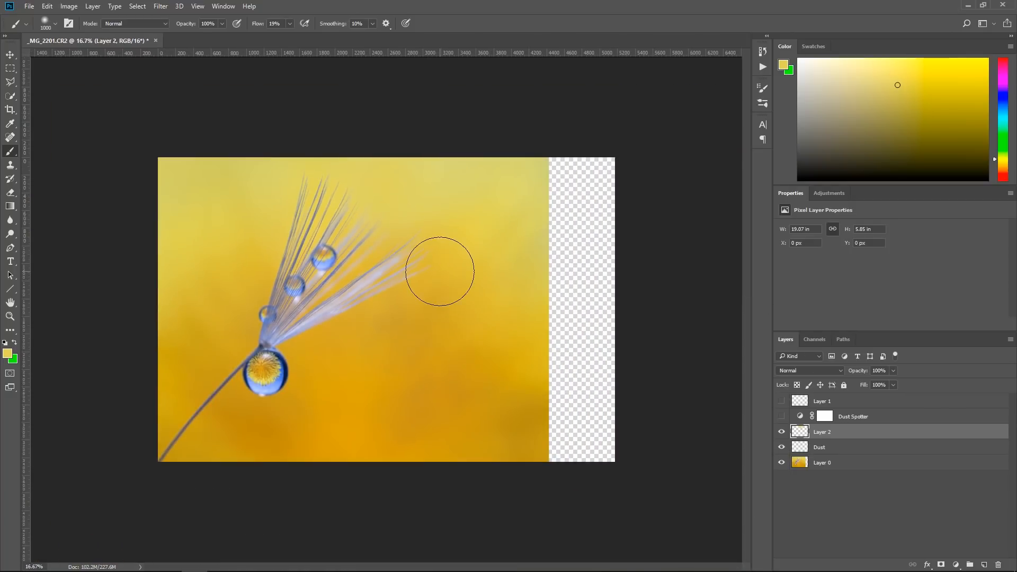
Sample a nearby yellow and blend the background along the photo's right edge on Layer 2
{"action": "left_click", "coordinate": [538, 274], "text": "alt"}
{"action": "mouse_move", "coordinate": [547, 236]}
{"action": "left_mouse_down"}
{"action": "mouse_move", "coordinate": [564, 269]}
{"action": "mouse_move", "coordinate": [551, 241]}
{"action": "left_mouse_up"}
{"action": "left_click", "coordinate": [485, 210], "text": "alt"}
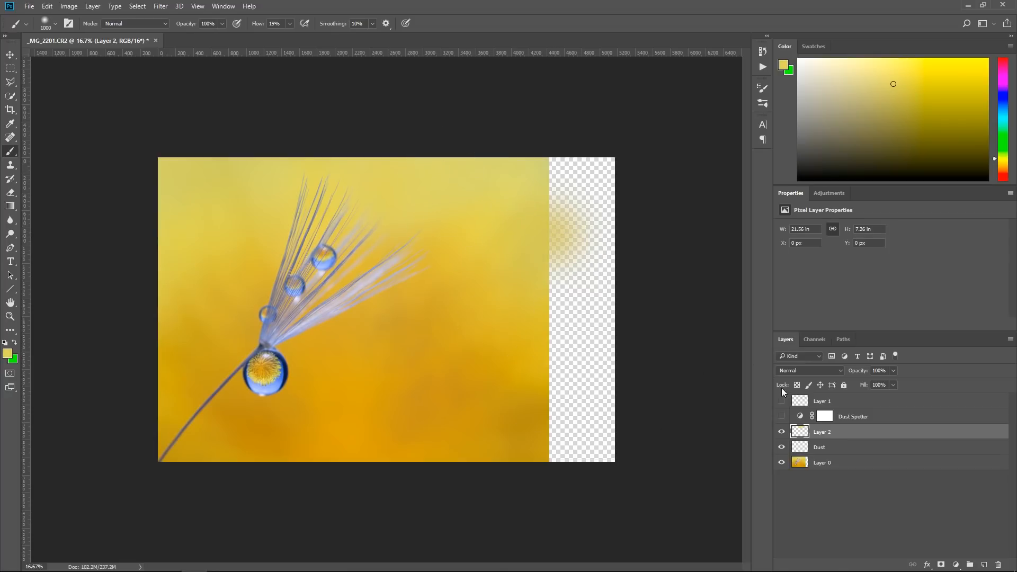
Toggle Layer 2's visibility to compare the painted background with the unpainted one
{"action": "left_click", "coordinate": [782, 433]}
{"action": "left_click", "coordinate": [783, 433]}
{"action": "left_click", "coordinate": [784, 433]}
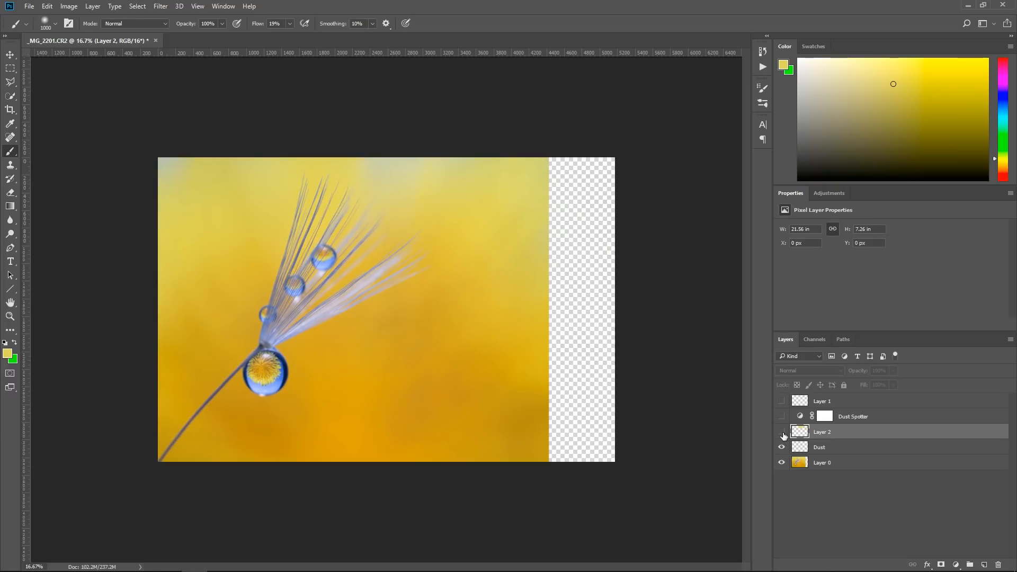
{"action": "left_click", "coordinate": [783, 433]}
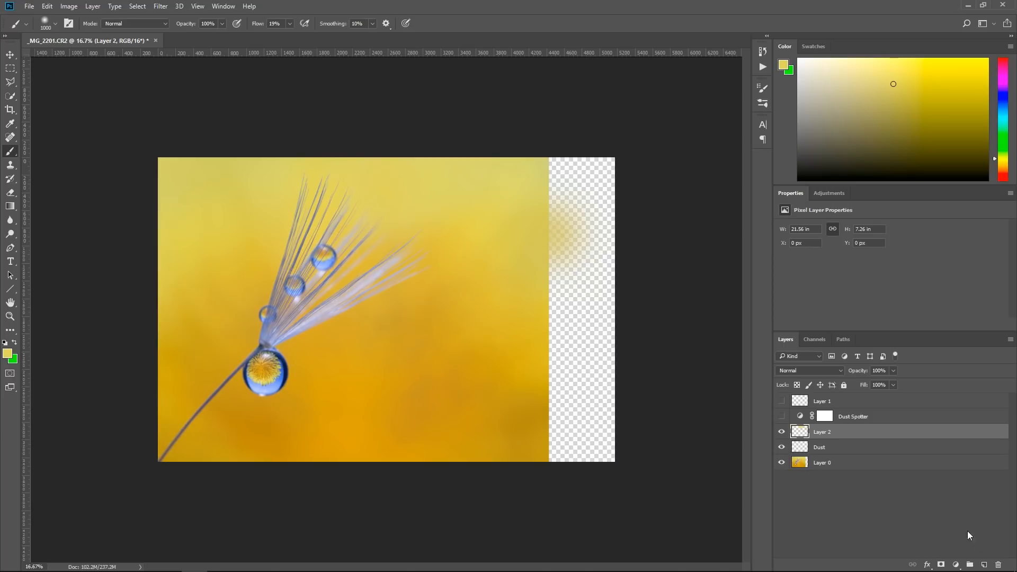
Hide Layer 2 and the Dust layer so that only Layer 0 is shown
{"action": "left_click", "coordinate": [783, 448]}
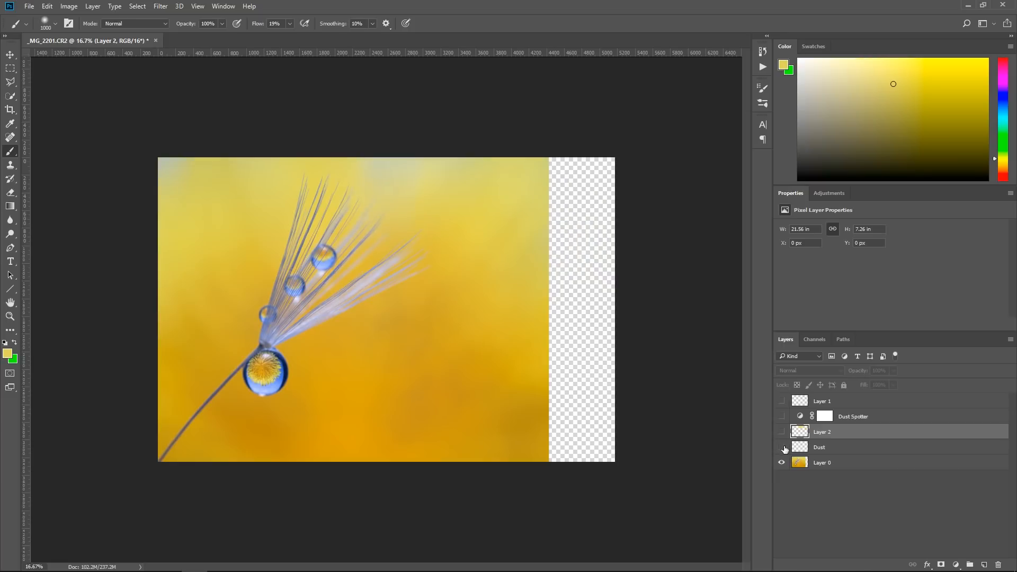
{"action": "left_click", "coordinate": [782, 433]}
{"action": "left_click", "coordinate": [784, 449]}
Select a full-height strip at Layer 0's right edge and stretch it with Content-Aware Scale to about 275% width over the transparent area
{"action": "key", "text": "m"}
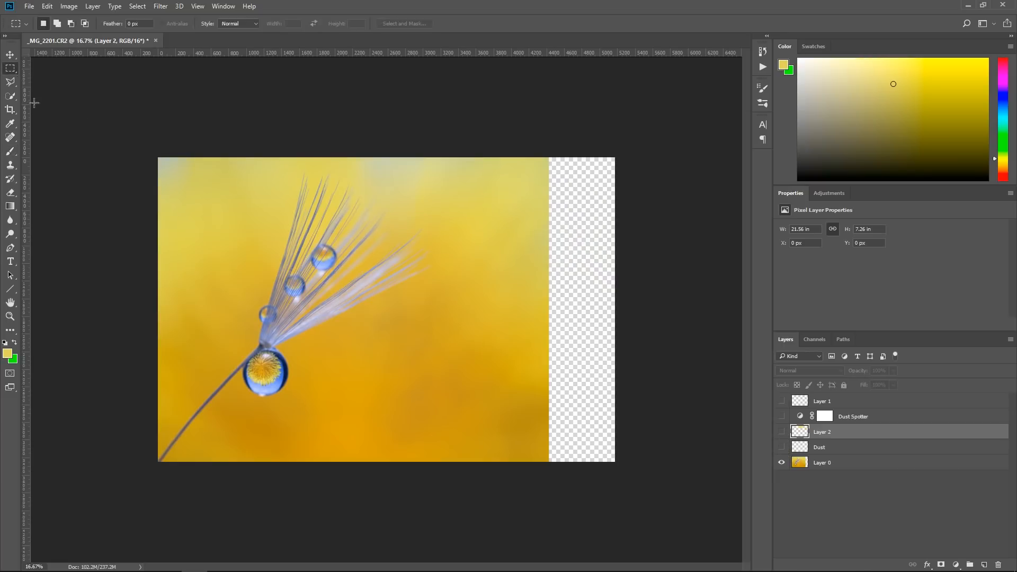
{"action": "left_click", "coordinate": [872, 464]}
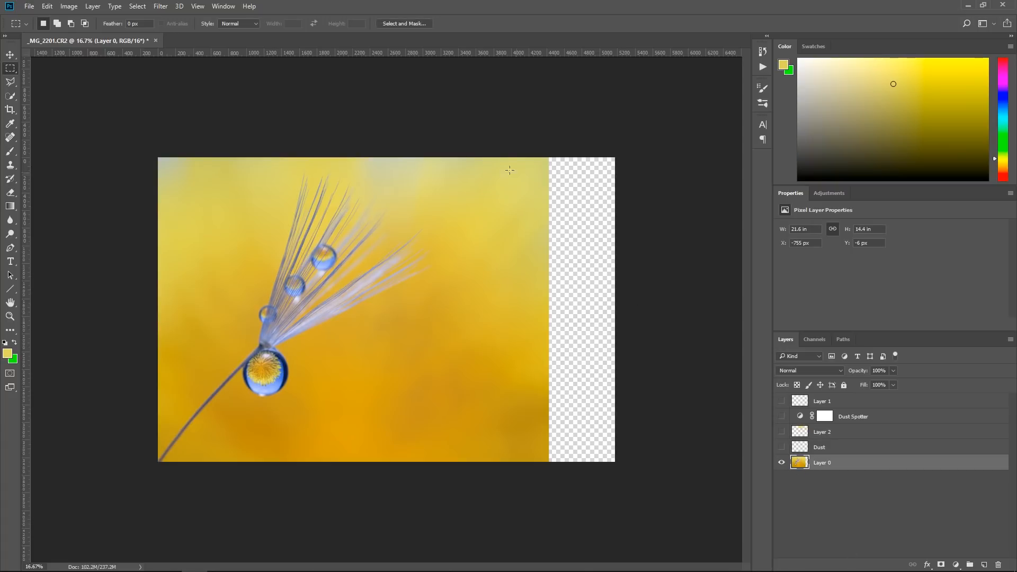
{"action": "left_click_drag", "start_coordinate": [502, 154], "coordinate": [549, 527]}
{"action": "left_click", "coordinate": [47, 6]}
{"action": "left_click", "coordinate": [100, 193]}
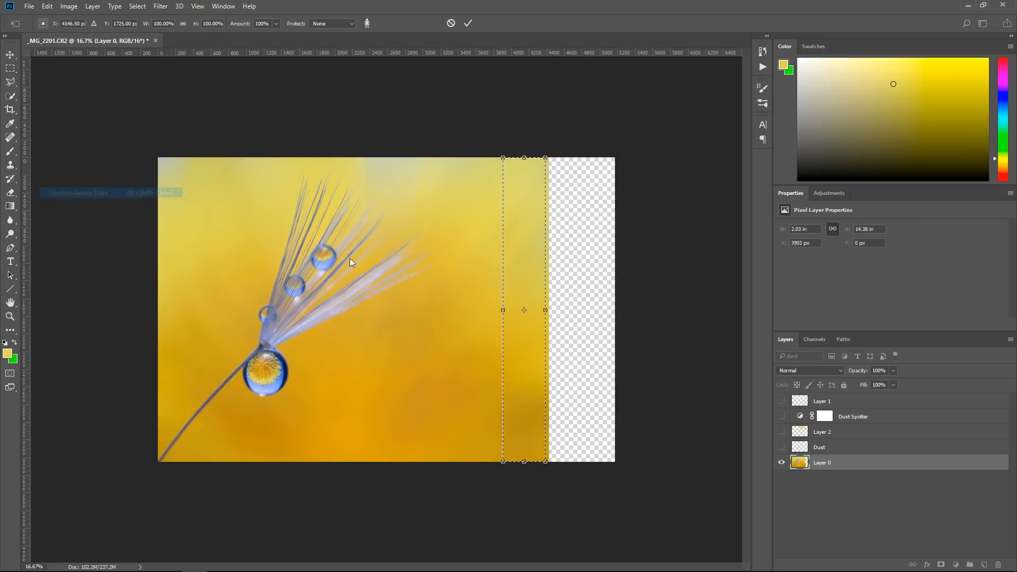
{"action": "left_click_drag", "start_coordinate": [546, 310], "coordinate": [621, 310]}
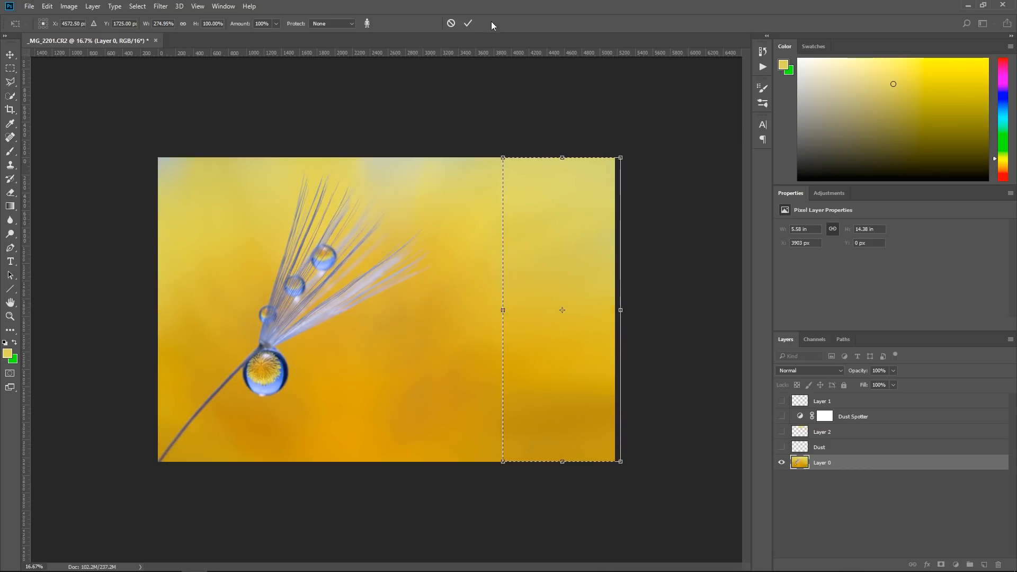
{"action": "left_click", "coordinate": [469, 23]}
{"action": "left_click", "coordinate": [673, 342]}
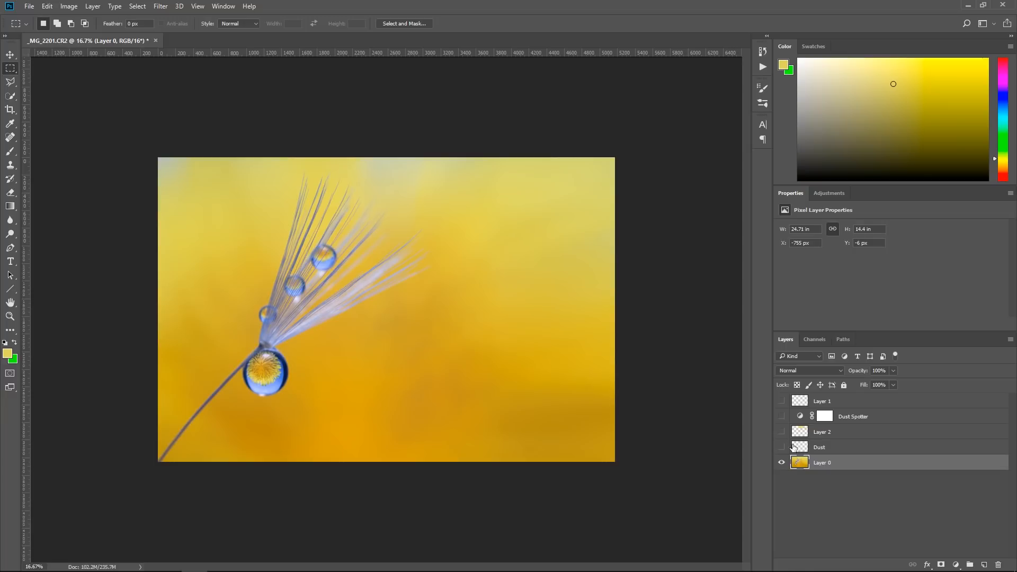
Show the hidden Dust and Layer 2, rename Layer 2 as Brush layer, and paint sampled oranges over the stretched lower-right background
{"action": "left_click", "coordinate": [812, 436]}
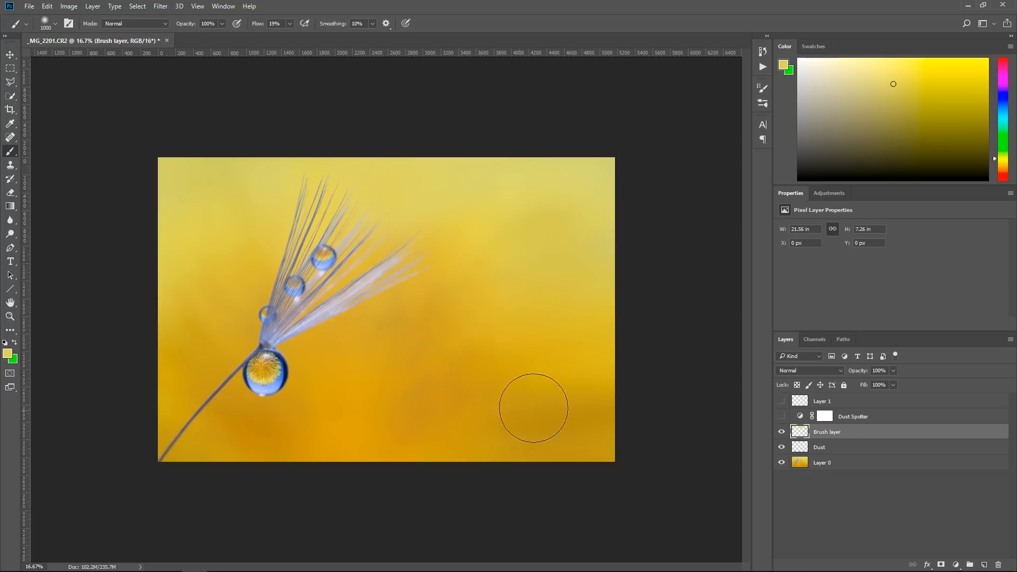
{"action": "left_click", "coordinate": [533, 365], "text": "alt"}
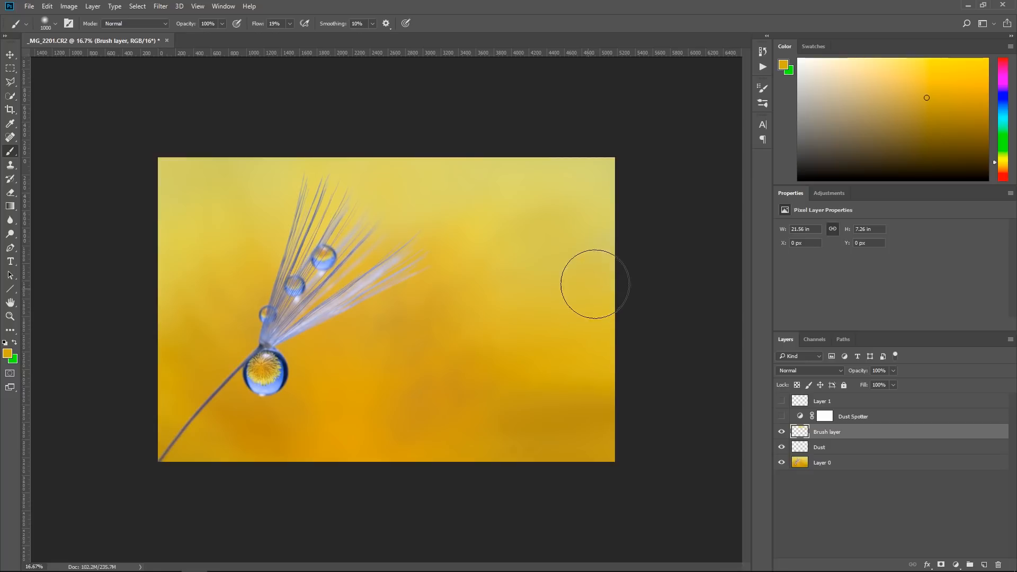
{"action": "left_click", "coordinate": [547, 415], "text": "alt"}
{"action": "mouse_move", "coordinate": [578, 375]}
{"action": "left_mouse_down"}
{"action": "mouse_move", "coordinate": [558, 377]}
{"action": "mouse_move", "coordinate": [559, 363]}
{"action": "mouse_move", "coordinate": [555, 413]}
{"action": "left_mouse_up"}
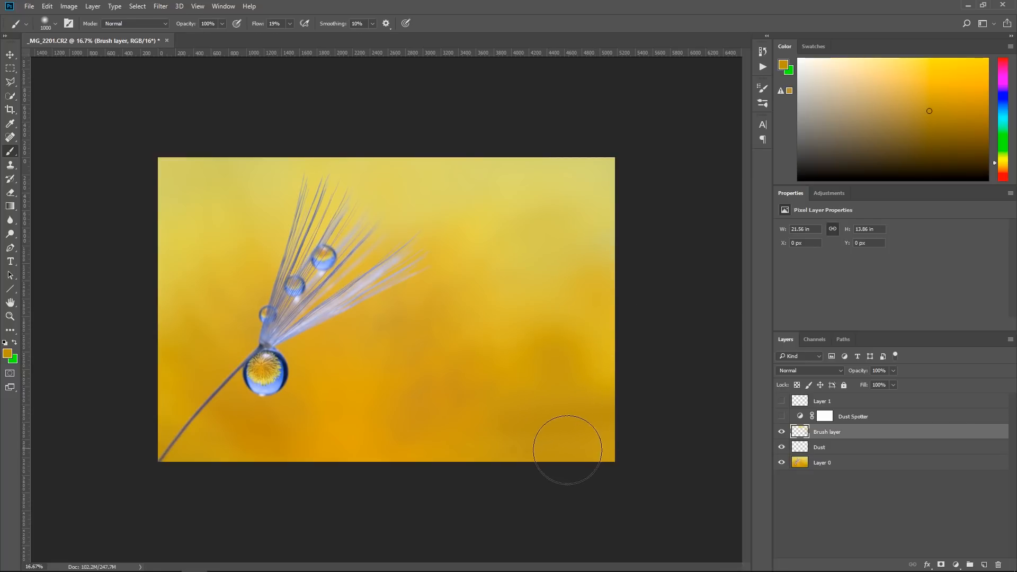
Sample lighter yellows and blend the stretched background toward the photo's upper-right corner on Brush layer
{"action": "left_click", "coordinate": [493, 282], "text": "alt"}
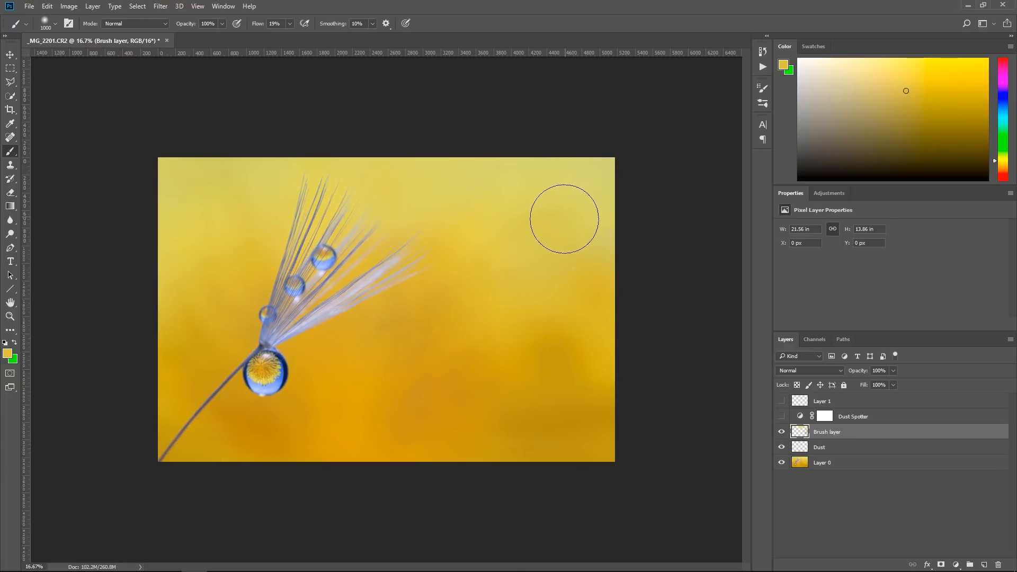
{"action": "left_click", "coordinate": [564, 169], "text": "alt"}
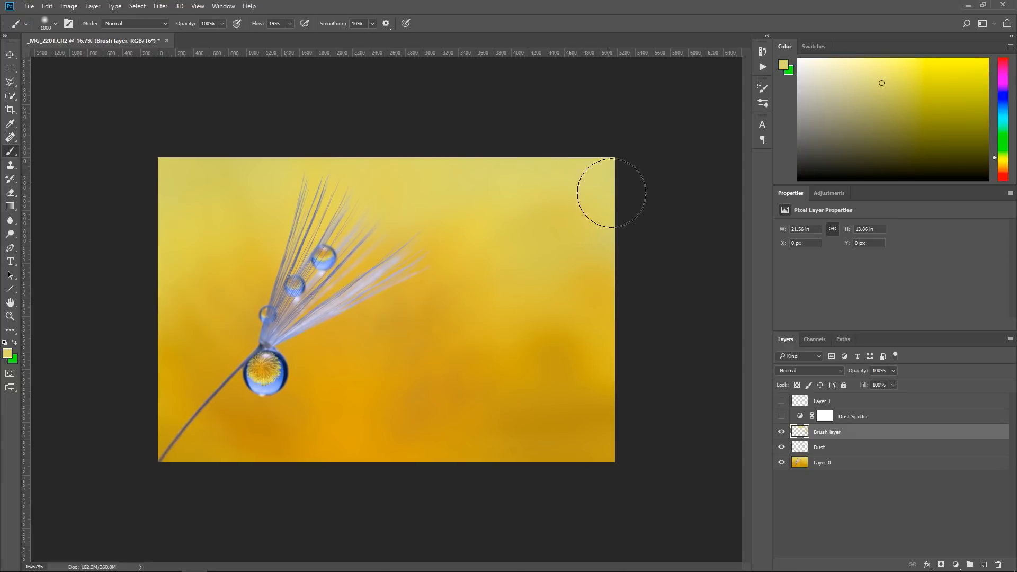
{"action": "left_click", "coordinate": [9, 316]}
{"action": "left_click_drag", "start_coordinate": [586, 175], "coordinate": [394, 305]}
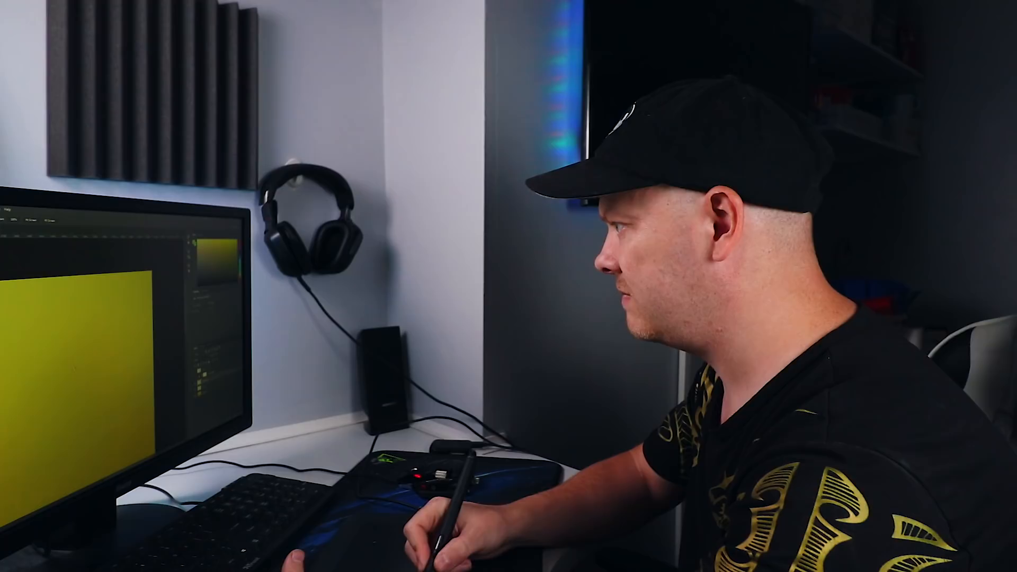
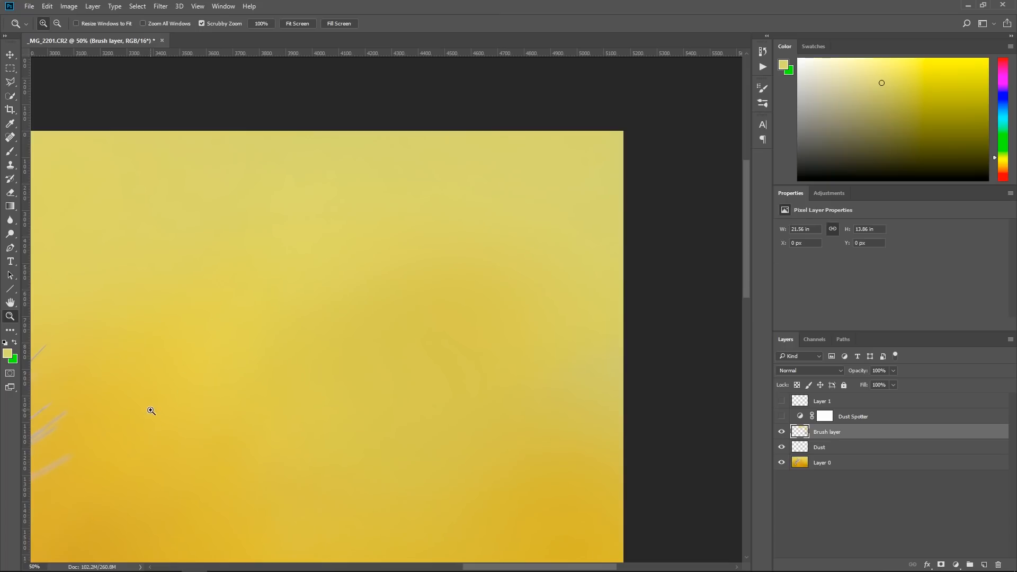
{"action": "left_click_drag", "start_coordinate": [141, 405], "coordinate": [429, 523]}
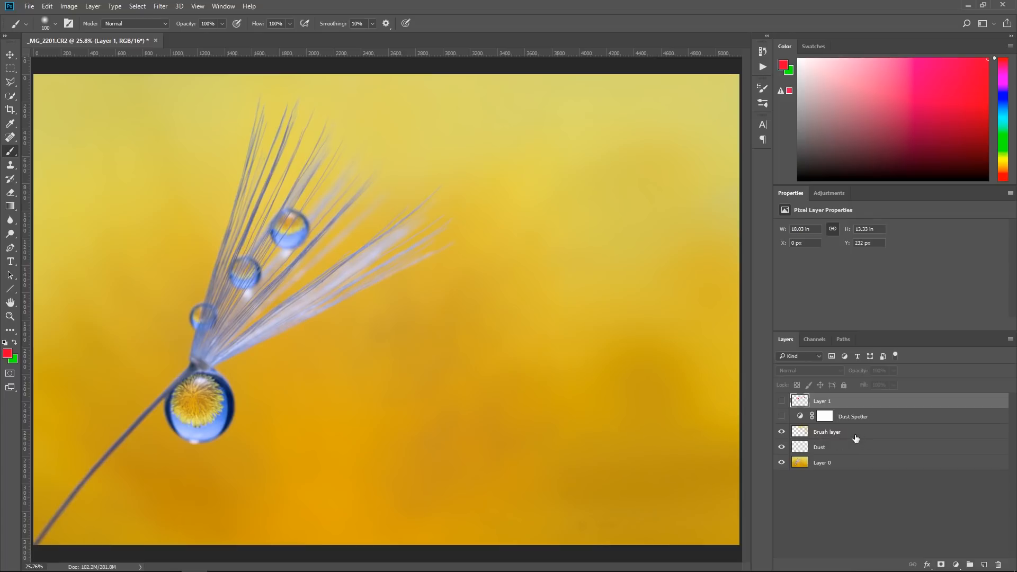
Stamp the visible image onto a new layer above Brush layer, move it up and right, and rotate it about 4.3° to line up the stem
{"action": "left_click", "coordinate": [985, 565]}
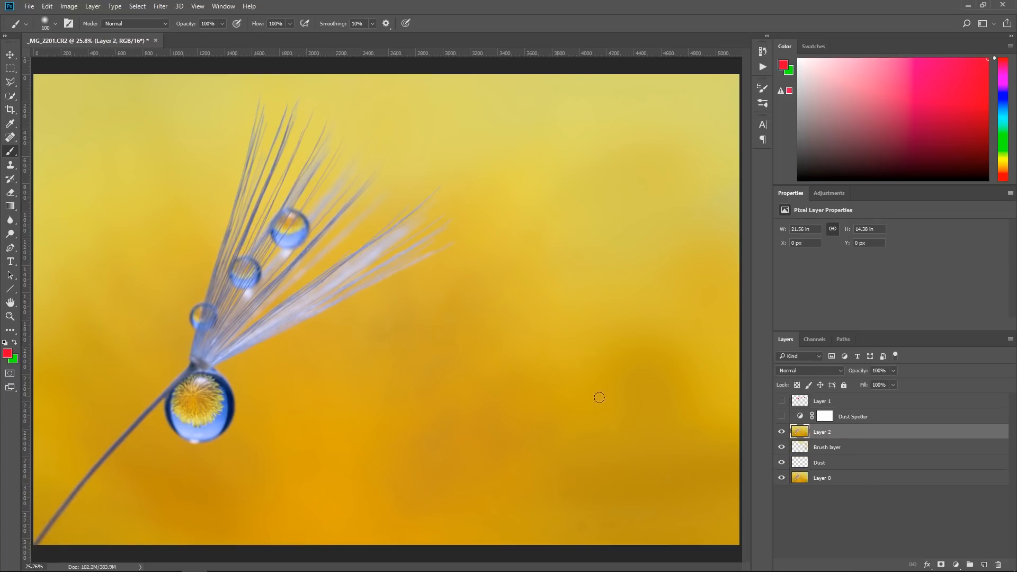
{"action": "key", "text": "ctrl+t"}
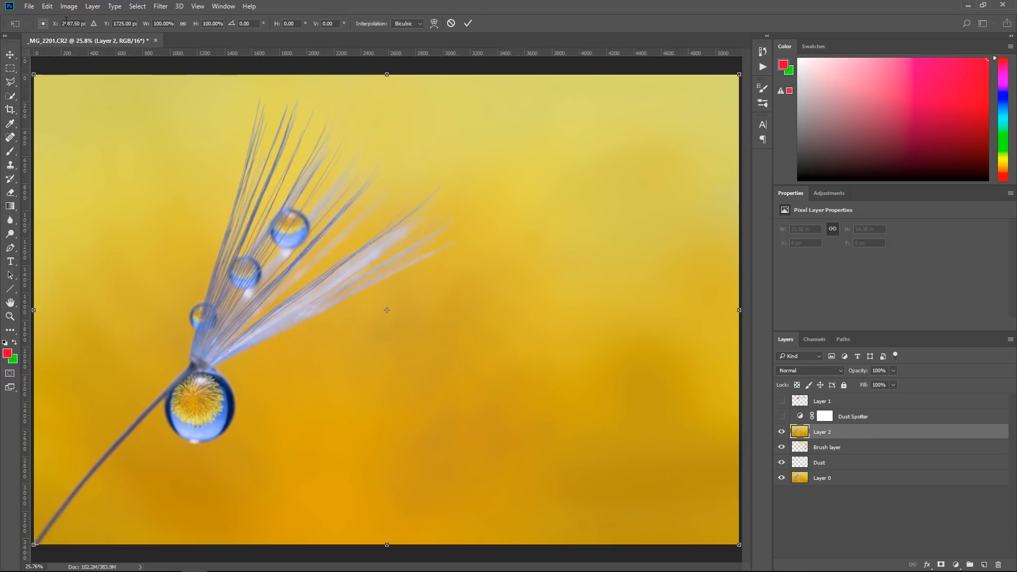
{"action": "left_click", "coordinate": [50, 8]}
{"action": "left_click", "coordinate": [531, 10]}
{"action": "left_click_drag", "start_coordinate": [405, 378], "coordinate": [456, 355]}
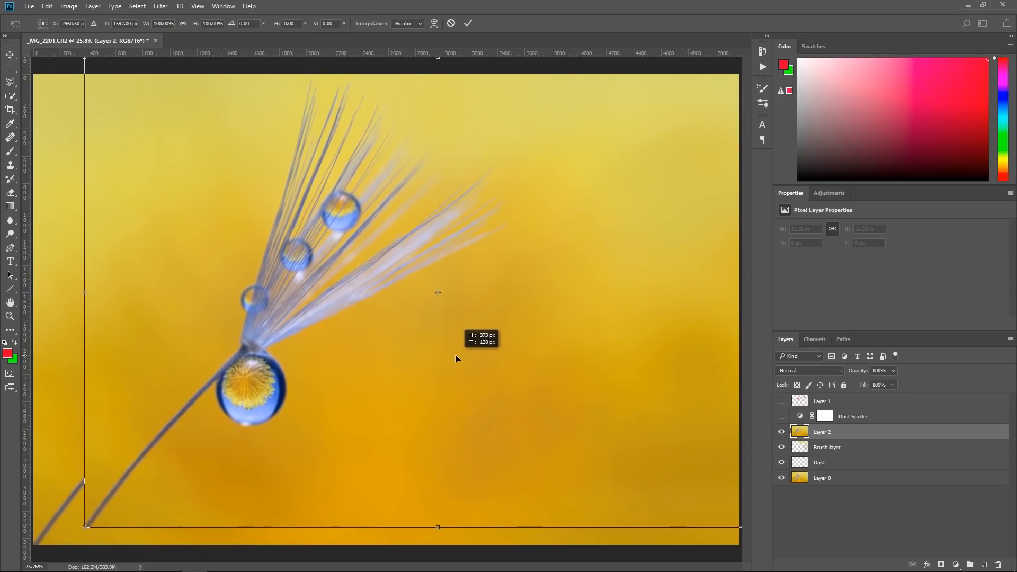
{"action": "left_click_drag", "start_coordinate": [74, 259], "coordinate": [56, 238]}
{"action": "left_click_drag", "start_coordinate": [573, 400], "coordinate": [569, 407]}
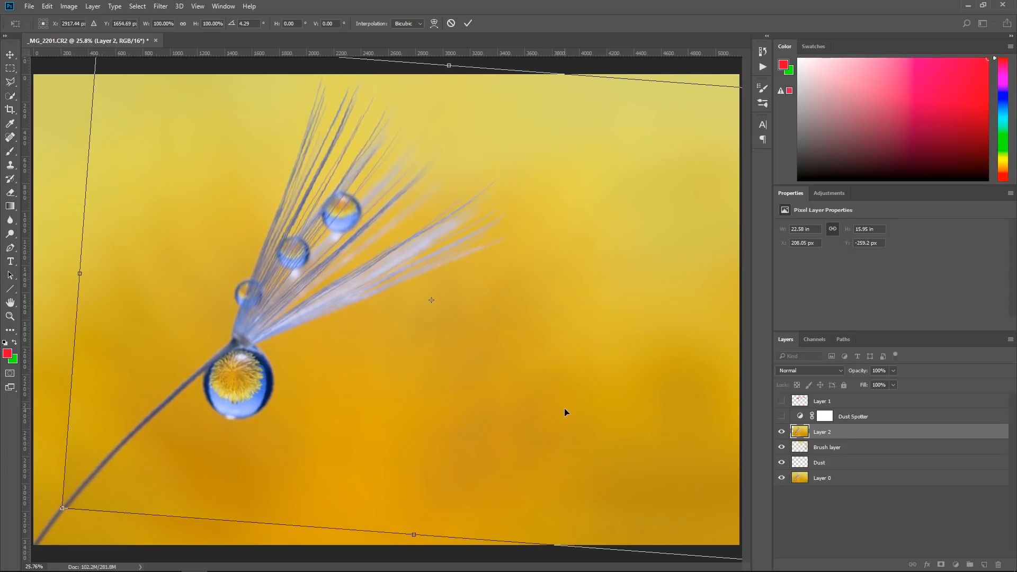
{"action": "left_click", "coordinate": [469, 23]}
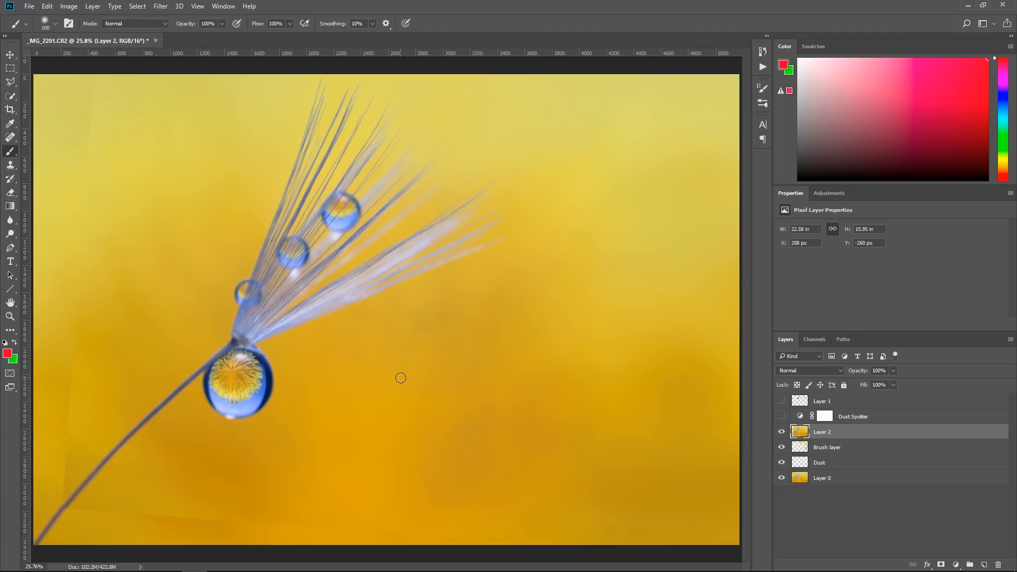
{"action": "left_click", "coordinate": [10, 55]}
{"action": "left_click_drag", "start_coordinate": [414, 401], "coordinate": [413, 404]}
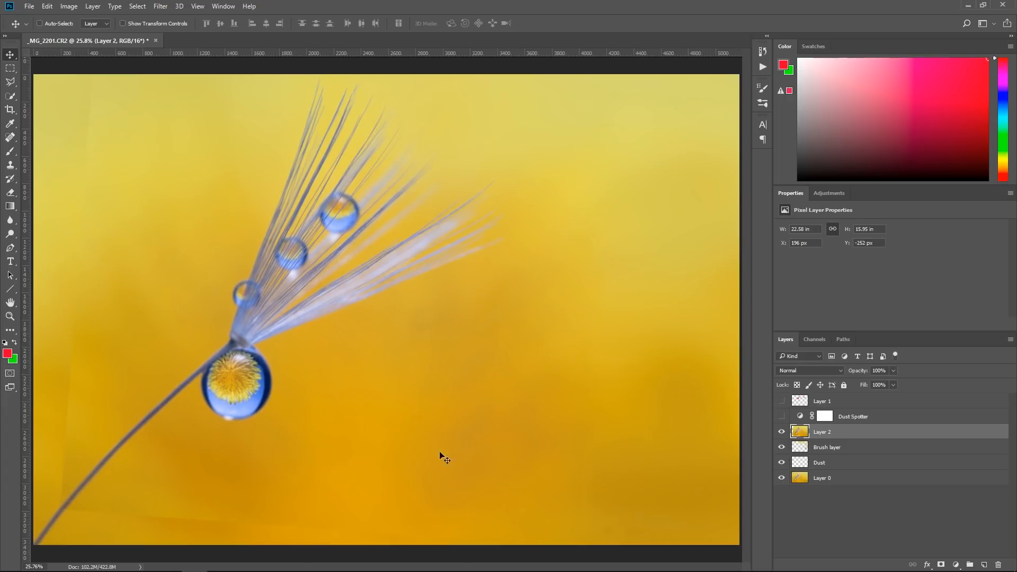
Add a layer mask to Layer 2 and paint black with a soft 600 px brush at 20% flow over its lower and left seams
{"action": "left_click", "coordinate": [941, 566]}
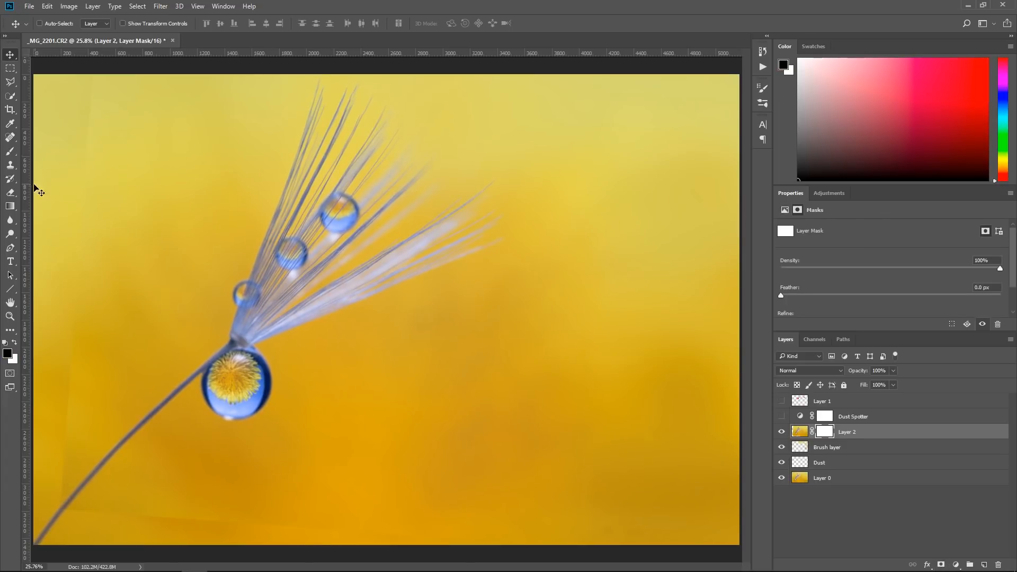
{"action": "left_click", "coordinate": [11, 152]}
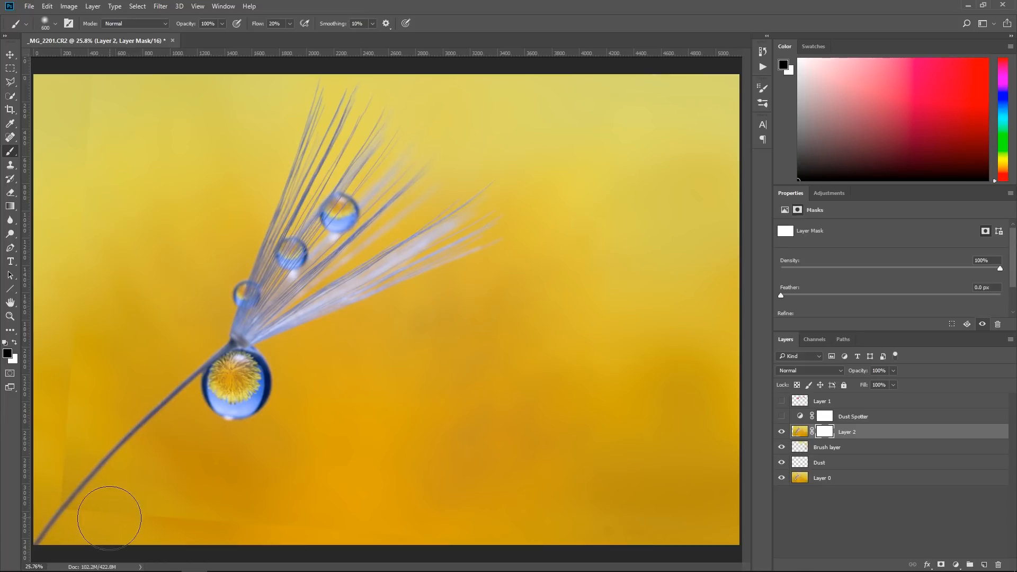
{"action": "key", "text": "bracketright"}
{"action": "mouse_move", "coordinate": [86, 527]}
{"action": "left_mouse_down"}
{"action": "mouse_move", "coordinate": [102, 508]}
{"action": "mouse_move", "coordinate": [98, 534]}
{"action": "mouse_move", "coordinate": [195, 525]}
{"action": "mouse_move", "coordinate": [238, 539]}
{"action": "left_mouse_up"}
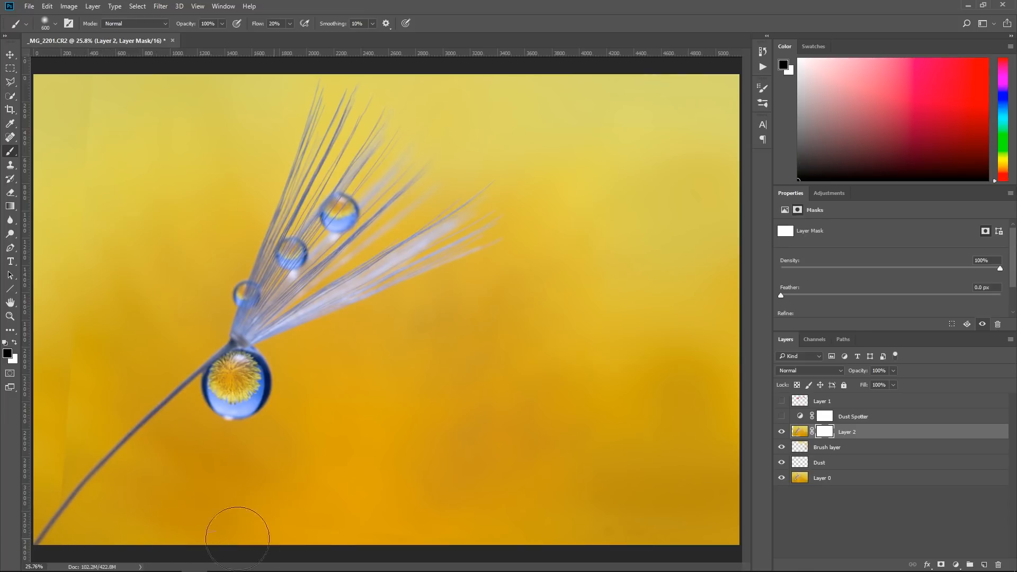
{"action": "mouse_move", "coordinate": [464, 544]}
{"action": "left_mouse_down"}
{"action": "mouse_move", "coordinate": [172, 515]}
{"action": "mouse_move", "coordinate": [188, 565]}
{"action": "left_mouse_up"}
{"action": "mouse_move", "coordinate": [61, 484]}
{"action": "left_mouse_down"}
{"action": "mouse_move", "coordinate": [59, 562]}
{"action": "mouse_move", "coordinate": [70, 442]}
{"action": "left_mouse_up"}
{"action": "left_click_drag", "start_coordinate": [80, 140], "coordinate": [97, 155]}
Add a new layer directly beneath Layer 2 and fill it with red to expose Layer 2's masked edges
{"action": "left_click", "coordinate": [837, 451]}
{"action": "left_click", "coordinate": [984, 565]}
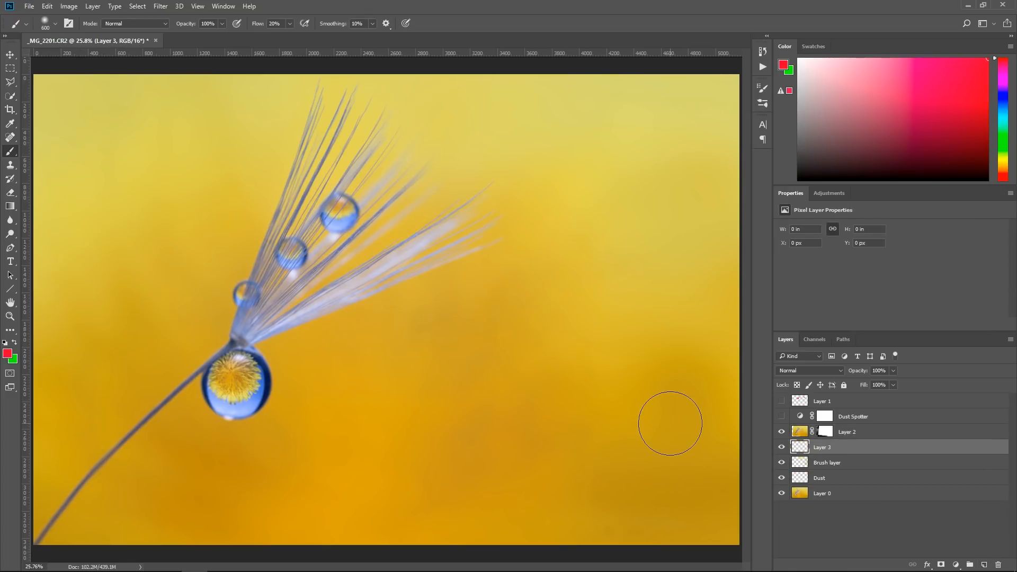
{"action": "key", "text": "alt+BackSpace"}
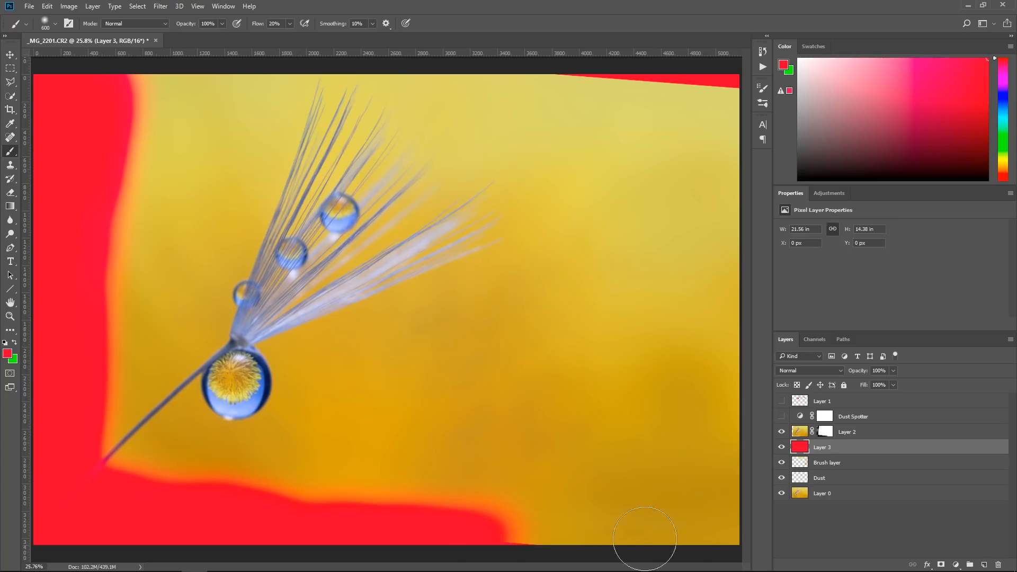
Mask out Layer 2's remaining hard edges along the bottom and upper-right corner, and delete the red check layer
{"action": "left_click", "coordinate": [827, 432]}
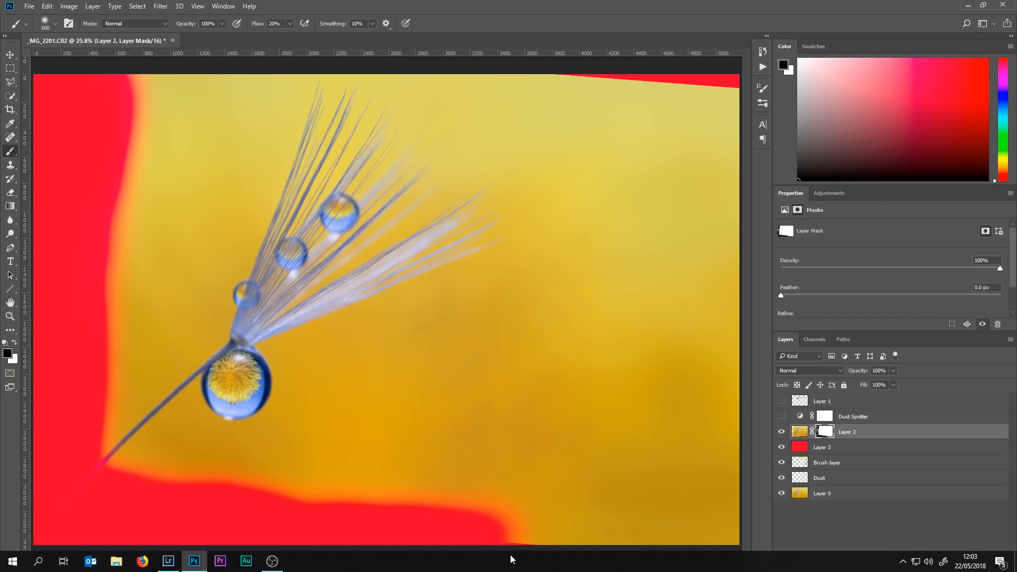
{"action": "left_click_drag", "start_coordinate": [508, 540], "coordinate": [542, 554]}
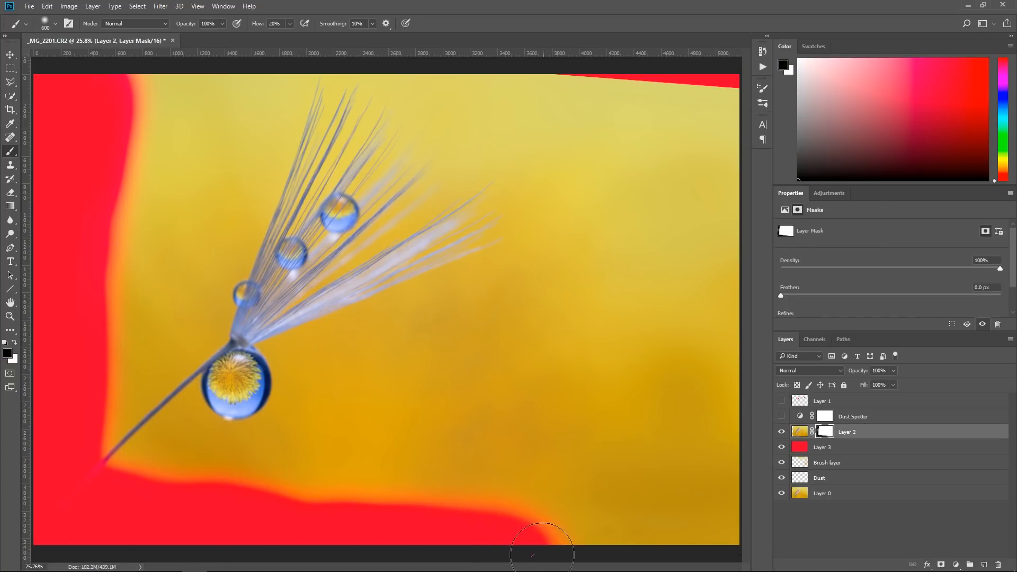
{"action": "mouse_move", "coordinate": [740, 88]}
{"action": "left_mouse_down"}
{"action": "mouse_move", "coordinate": [660, 84]}
{"action": "mouse_move", "coordinate": [641, 57]}
{"action": "mouse_move", "coordinate": [540, 64]}
{"action": "mouse_move", "coordinate": [729, 81]}
{"action": "left_mouse_up"}
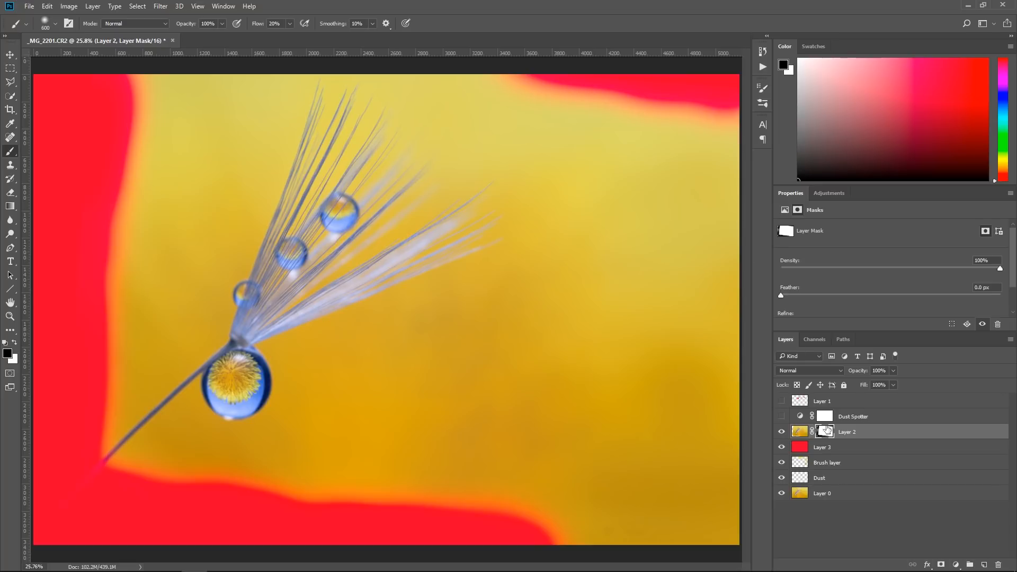
{"action": "left_click_drag", "start_coordinate": [804, 449], "coordinate": [998, 565]}
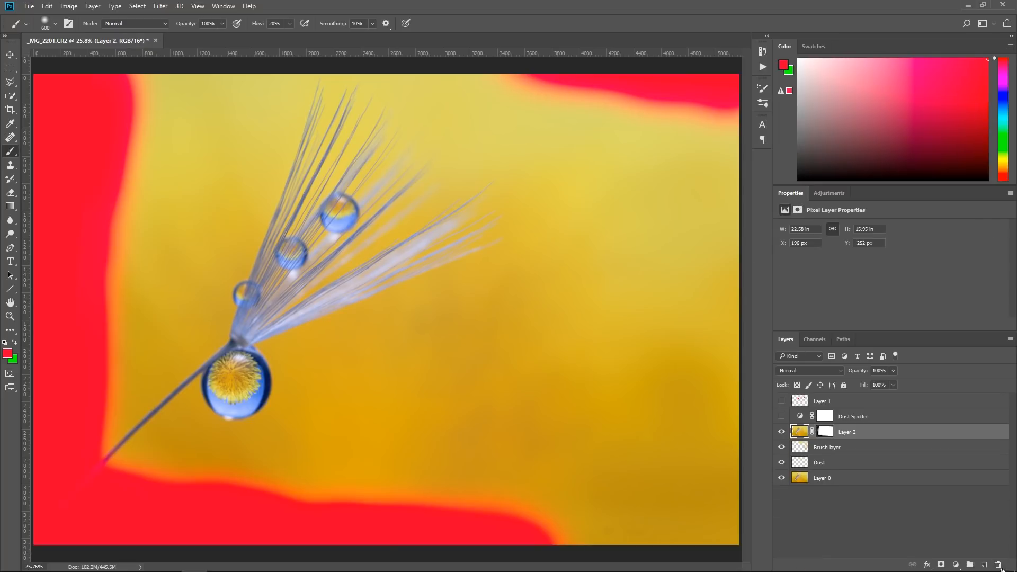
Toggle Layer 2's visibility to compare the blend, and shift the layer slightly down and left to about X 142 px, Y -210 px
{"action": "left_click", "coordinate": [783, 433]}
{"action": "left_click", "coordinate": [783, 433]}
{"action": "left_click", "coordinate": [783, 433]}
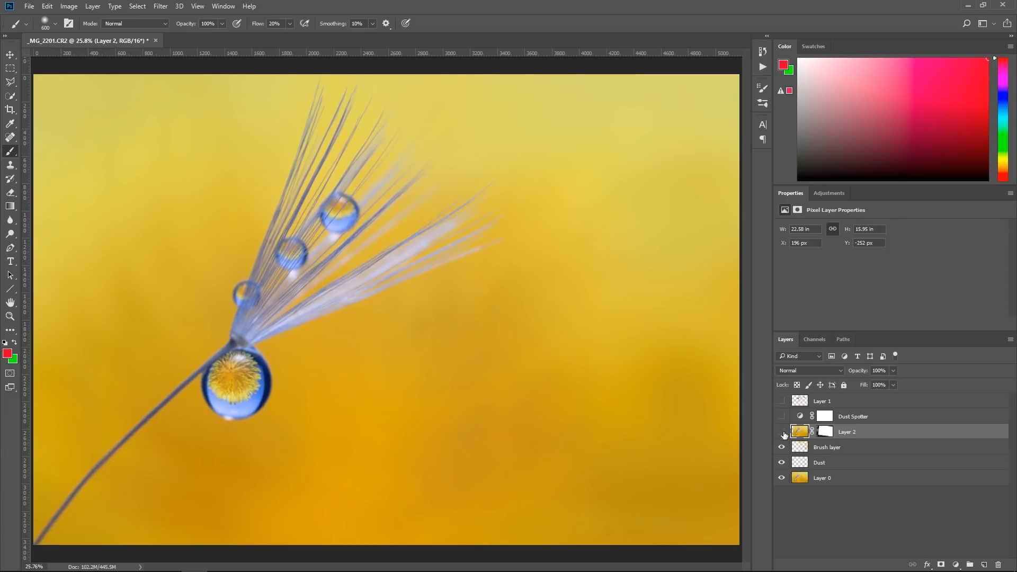
{"action": "left_click", "coordinate": [783, 433]}
{"action": "key", "text": "v"}
{"action": "left_click_drag", "start_coordinate": [312, 294], "coordinate": [307, 303]}
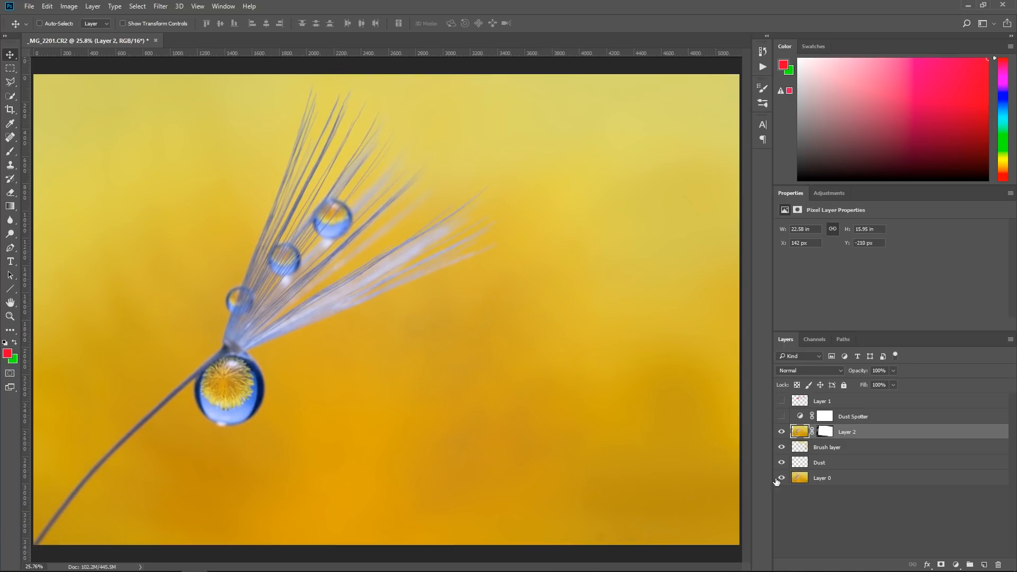
Delete the unneeded Layer 1 and the Dust Spotter adjustment layer
{"action": "left_click", "coordinate": [869, 406]}
{"action": "key", "text": "Delete"}
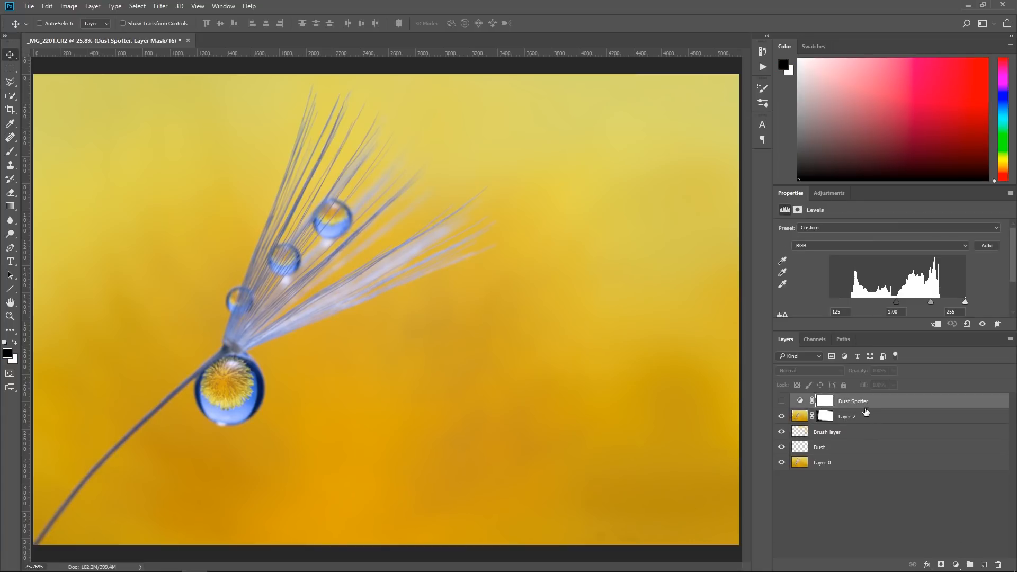
{"action": "key", "text": "Delete"}
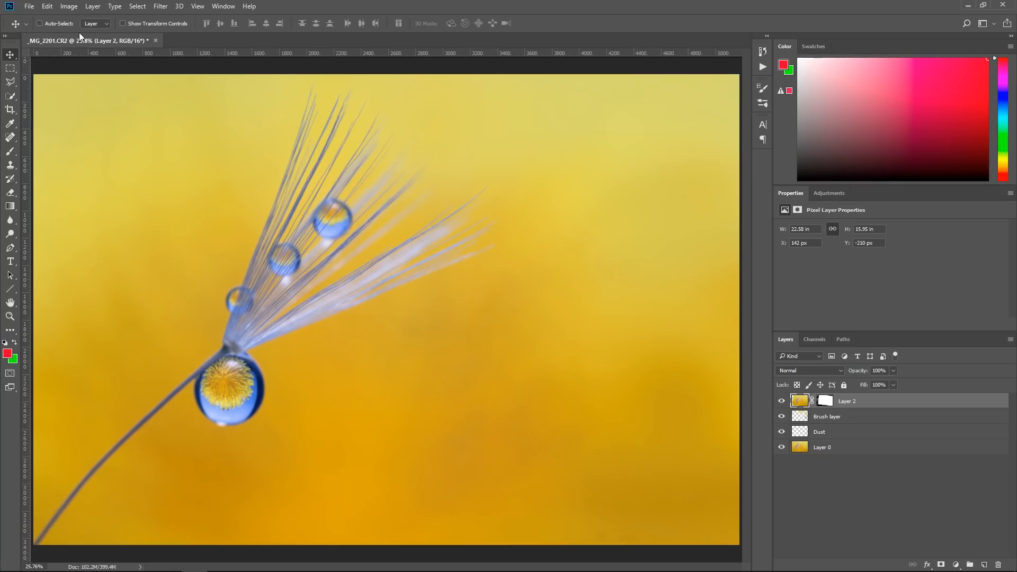
Open Autumn (B&W).jpg from the Textures - Black & White folder inside Creative Textures - Volume one
{"action": "left_click", "coordinate": [31, 7]}
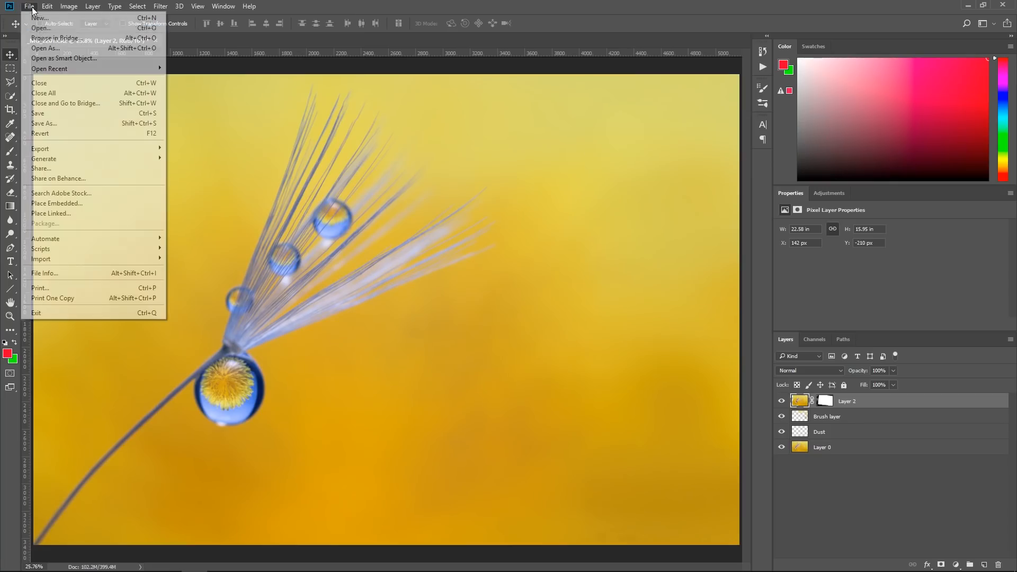
{"action": "left_click", "coordinate": [52, 29]}
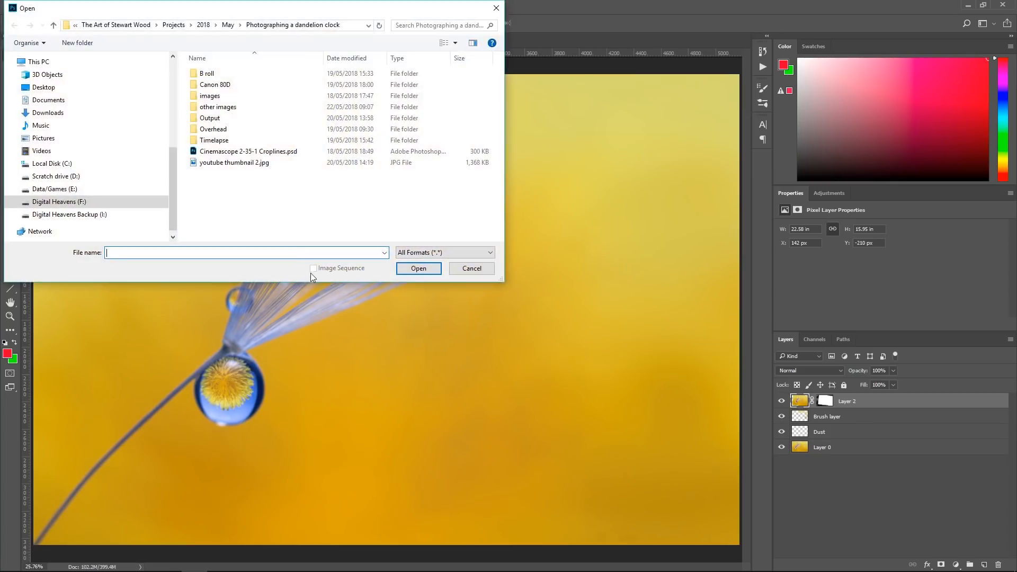
{"action": "left_click", "coordinate": [58, 201]}
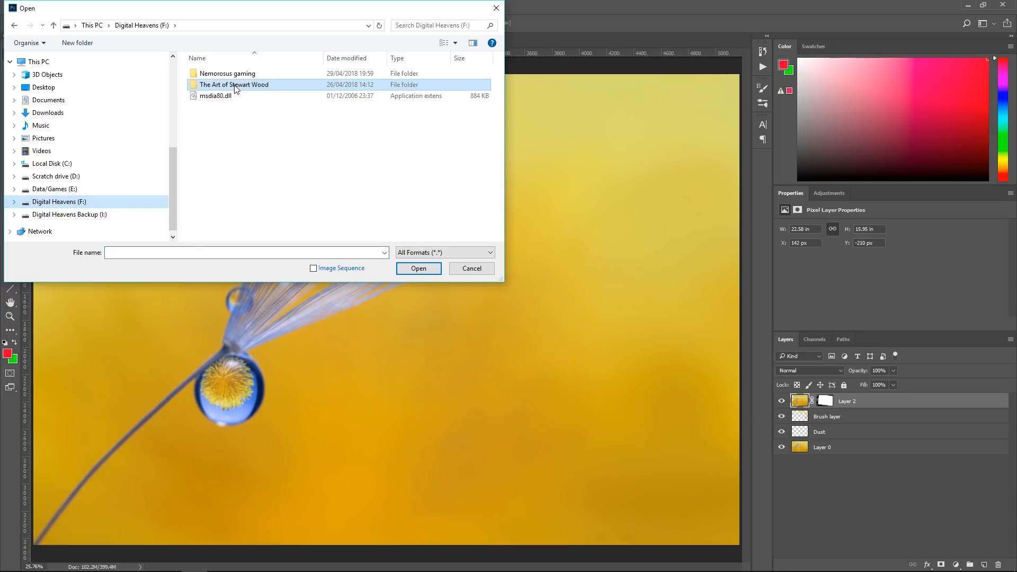
{"action": "double_click", "coordinate": [234, 86]}
{"action": "double_click", "coordinate": [232, 211]}
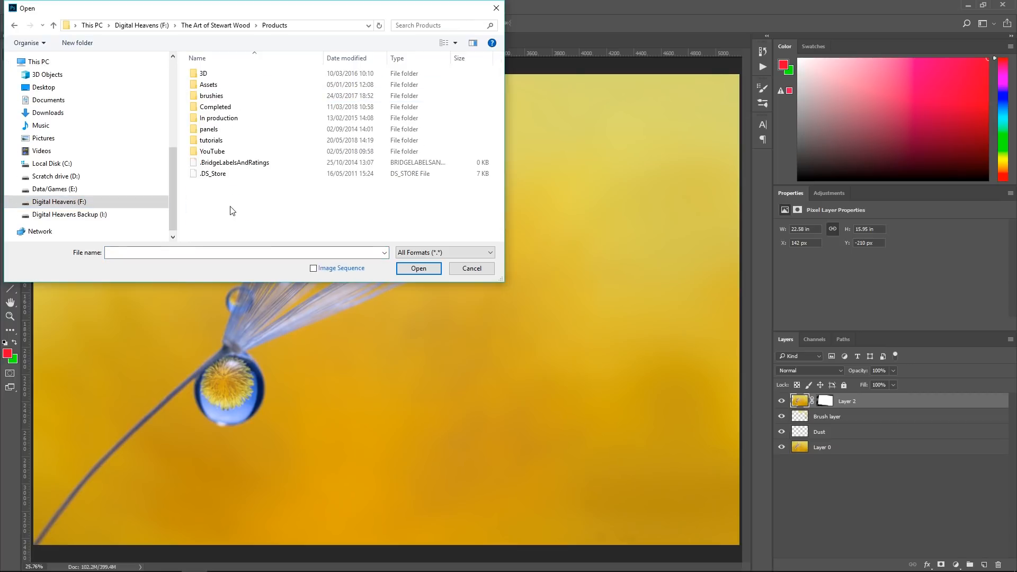
{"action": "double_click", "coordinate": [232, 107]}
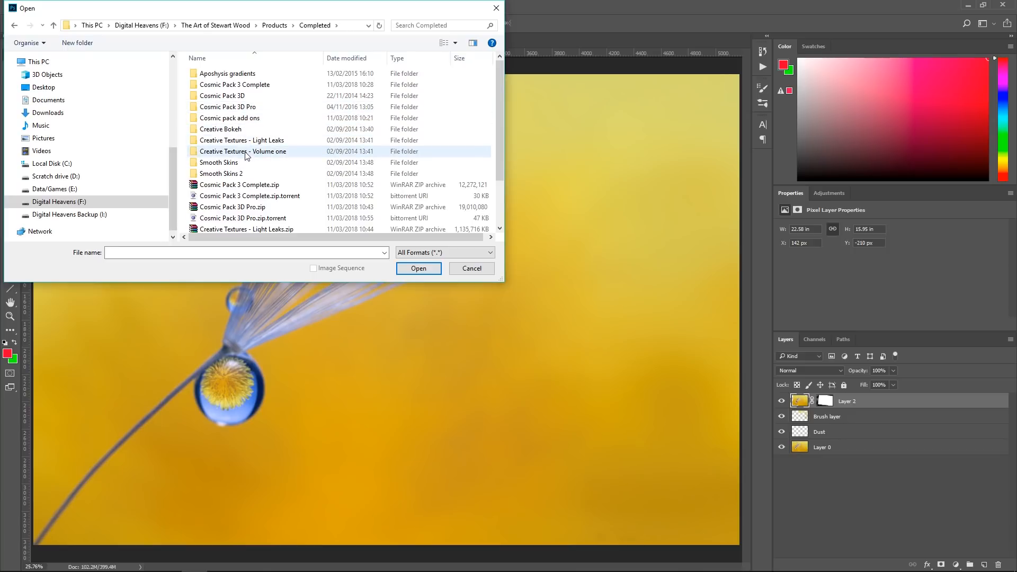
{"action": "double_click", "coordinate": [247, 152]}
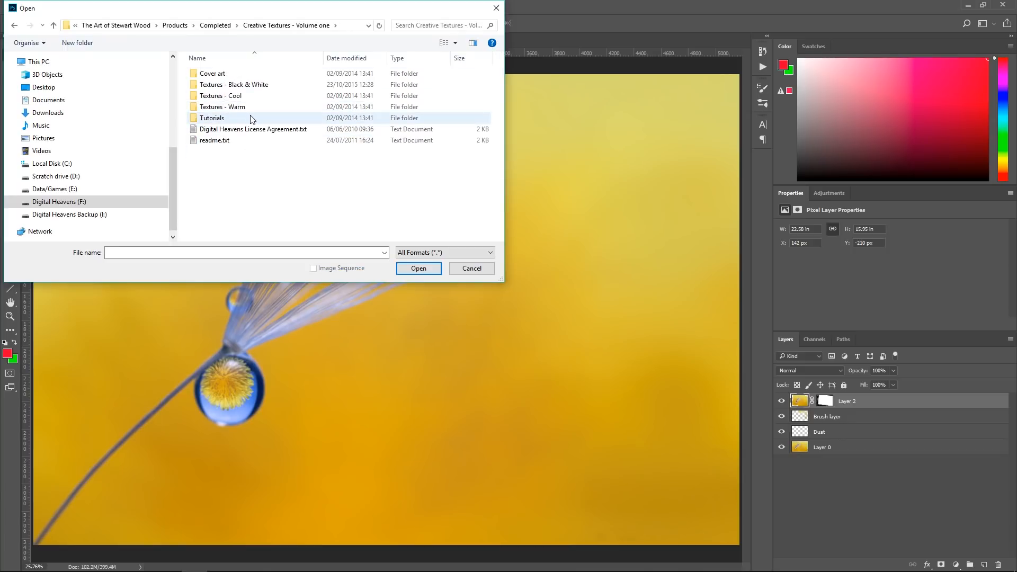
{"action": "double_click", "coordinate": [251, 85]}
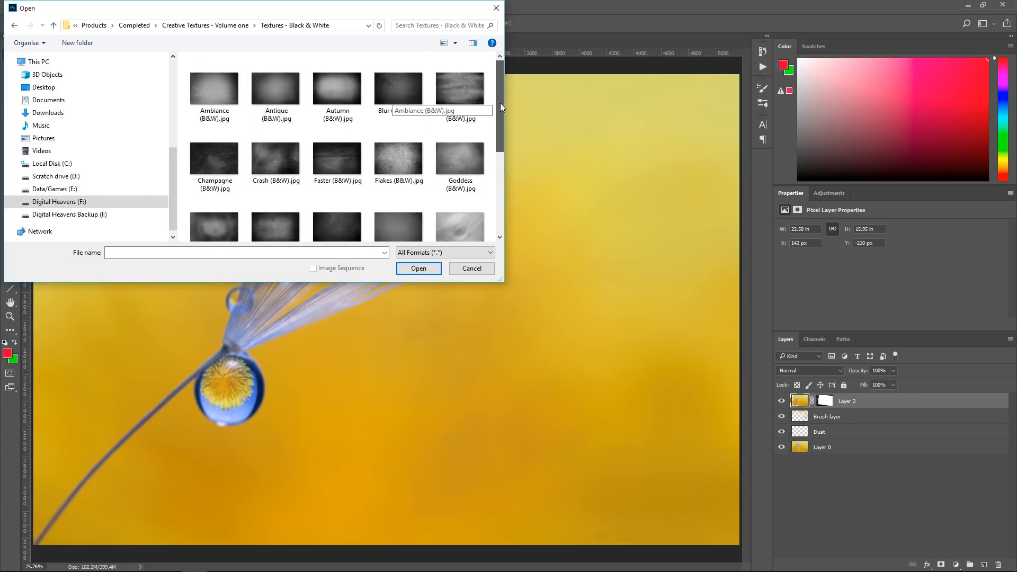
{"action": "left_click", "coordinate": [324, 101]}
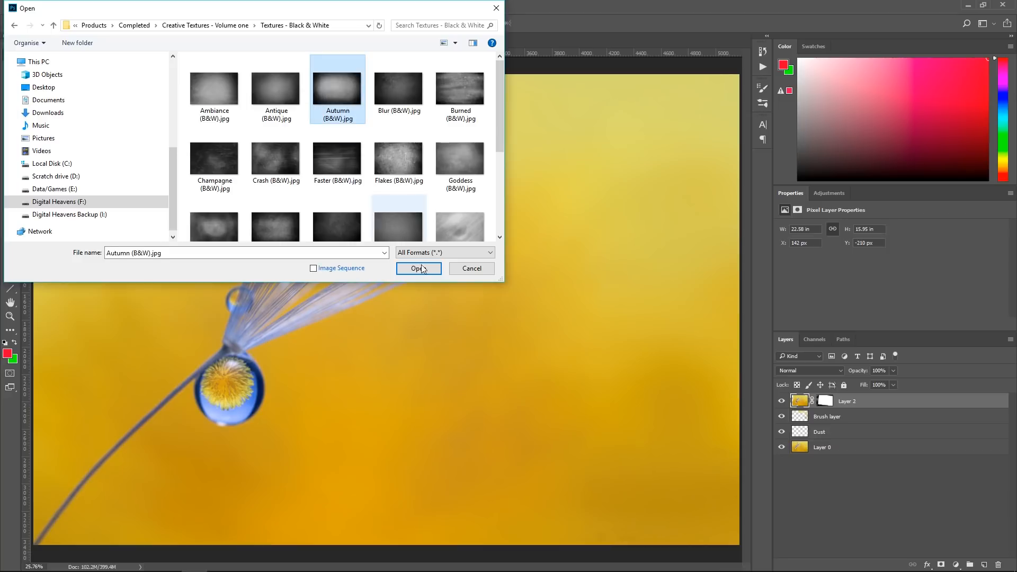
{"action": "left_click", "coordinate": [418, 268]}
Open Antique (B&W).jpg from the same black-and-white textures folder
{"action": "left_click", "coordinate": [30, 7]}
{"action": "left_click", "coordinate": [37, 23]}
{"action": "left_click", "coordinate": [277, 74]}
{"action": "key", "text": "Return"}
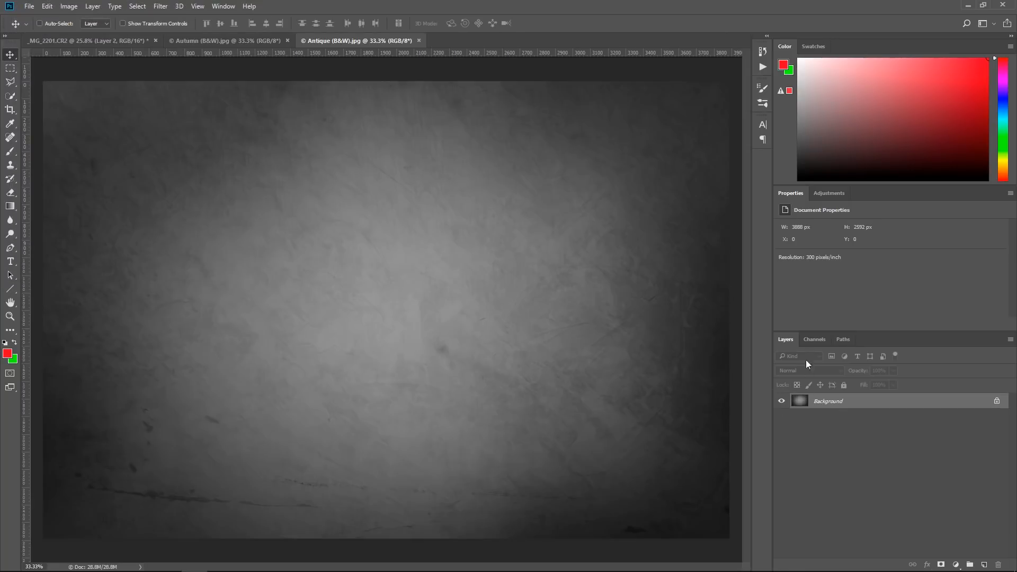
Remove the long cracks and dark spots from the Autumn (B&W) texture with the Spot Healing Brush in Content-Aware mode
{"action": "left_click", "coordinate": [265, 40]}
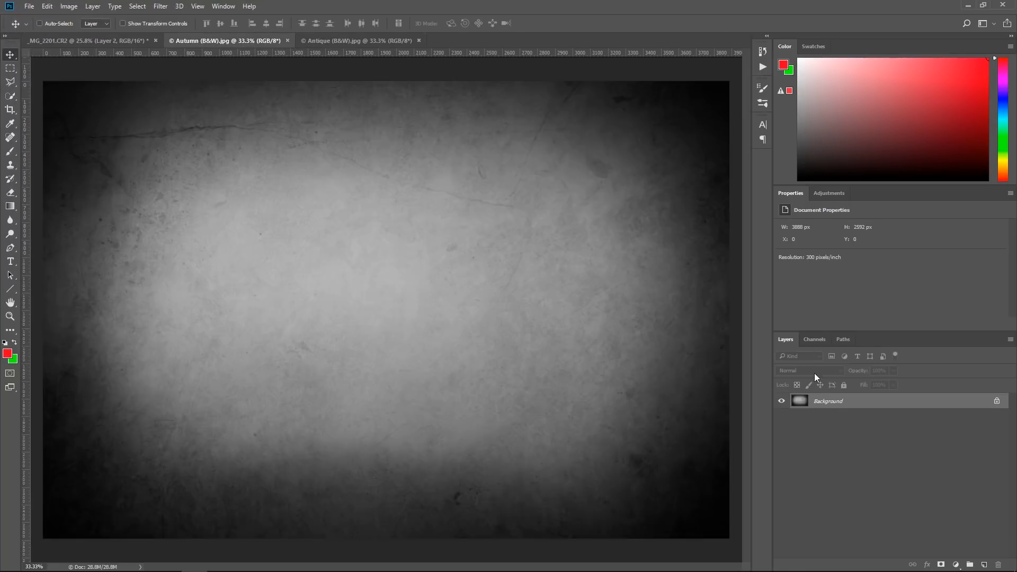
{"action": "left_click", "coordinate": [10, 137]}
{"action": "mouse_move", "coordinate": [59, 139]}
{"action": "left_mouse_down"}
{"action": "mouse_move", "coordinate": [257, 126]}
{"action": "mouse_move", "coordinate": [509, 206]}
{"action": "left_mouse_up"}
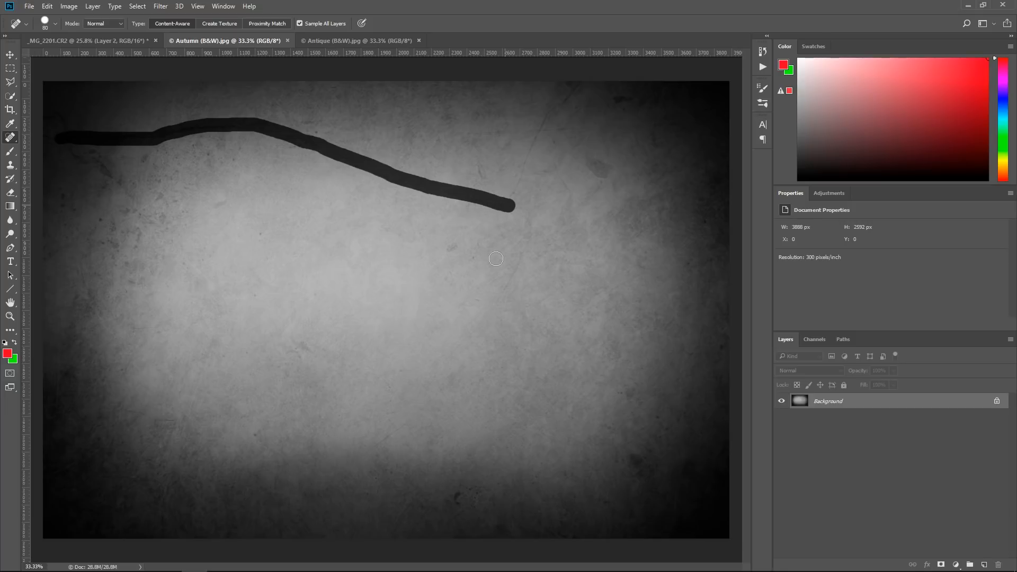
{"action": "mouse_move", "coordinate": [510, 196]}
{"action": "left_mouse_down"}
{"action": "mouse_move", "coordinate": [541, 118]}
{"action": "mouse_move", "coordinate": [567, 85]}
{"action": "left_mouse_up"}
{"action": "mouse_move", "coordinate": [586, 177]}
{"action": "left_mouse_down"}
{"action": "mouse_move", "coordinate": [592, 166]}
{"action": "mouse_move", "coordinate": [615, 178]}
{"action": "left_mouse_up"}
{"action": "left_click_drag", "start_coordinate": [185, 133], "coordinate": [207, 125]}
{"action": "left_click_drag", "start_coordinate": [387, 169], "coordinate": [427, 188]}
{"action": "mouse_move", "coordinate": [291, 134]}
{"action": "left_mouse_down"}
{"action": "mouse_move", "coordinate": [252, 129]}
{"action": "mouse_move", "coordinate": [328, 119]}
{"action": "left_mouse_up"}
{"action": "left_click_drag", "start_coordinate": [110, 174], "coordinate": [112, 177]}
{"action": "left_click_drag", "start_coordinate": [310, 124], "coordinate": [336, 122]}
{"action": "left_click_drag", "start_coordinate": [454, 496], "coordinate": [456, 502]}
Heal the scratches along the lower part and the dark blotches on the Antique (B&W) texture
{"action": "left_click", "coordinate": [332, 41]}
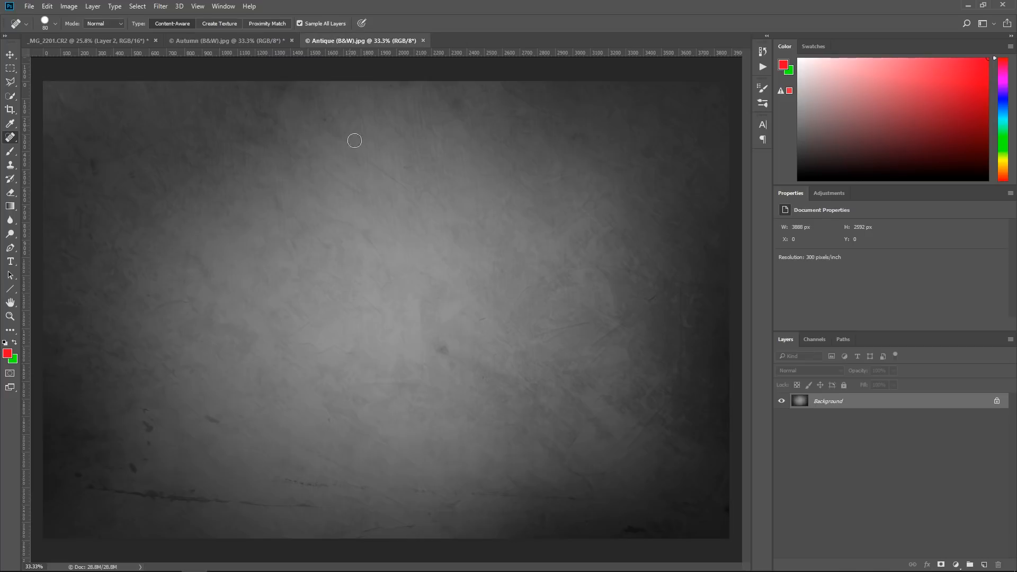
{"action": "left_click_drag", "start_coordinate": [74, 476], "coordinate": [332, 507]}
{"action": "left_click", "coordinate": [132, 466]}
{"action": "left_click", "coordinate": [147, 459]}
{"action": "left_click", "coordinate": [150, 426]}
{"action": "left_click", "coordinate": [212, 426]}
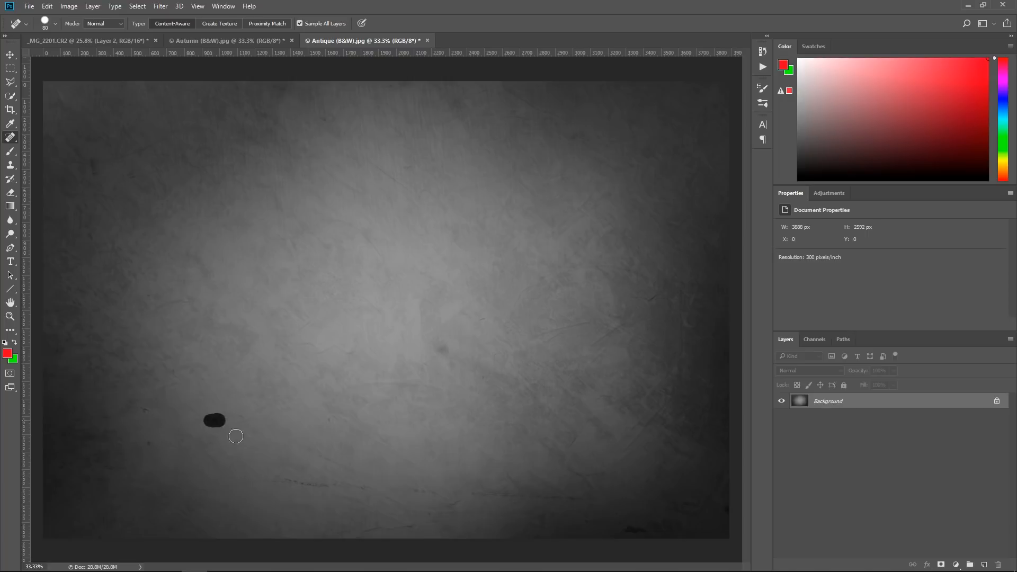
{"action": "left_click_drag", "start_coordinate": [278, 482], "coordinate": [601, 498]}
{"action": "left_click", "coordinate": [444, 350]}
{"action": "left_click_drag", "start_coordinate": [621, 525], "coordinate": [644, 527]}
Copy the Autumn (B&W) texture into the _MG_2201.CR2 document as a new layer, accepting the colour profile conversion
{"action": "left_click", "coordinate": [177, 38]}
{"action": "left_click", "coordinate": [10, 55]}
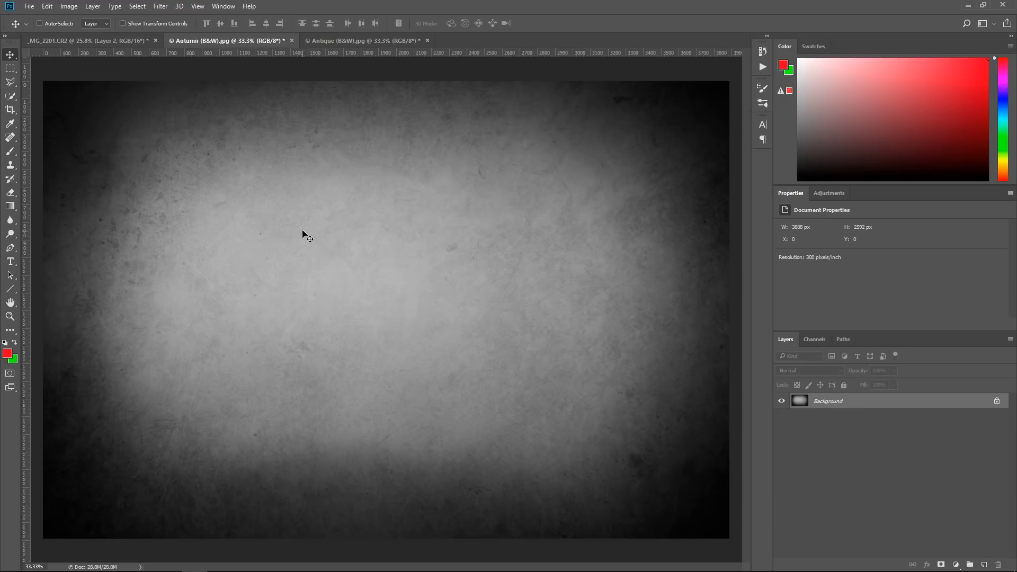
{"action": "left_click_drag", "start_coordinate": [355, 272], "coordinate": [310, 233]}
{"action": "left_click", "coordinate": [487, 220]}
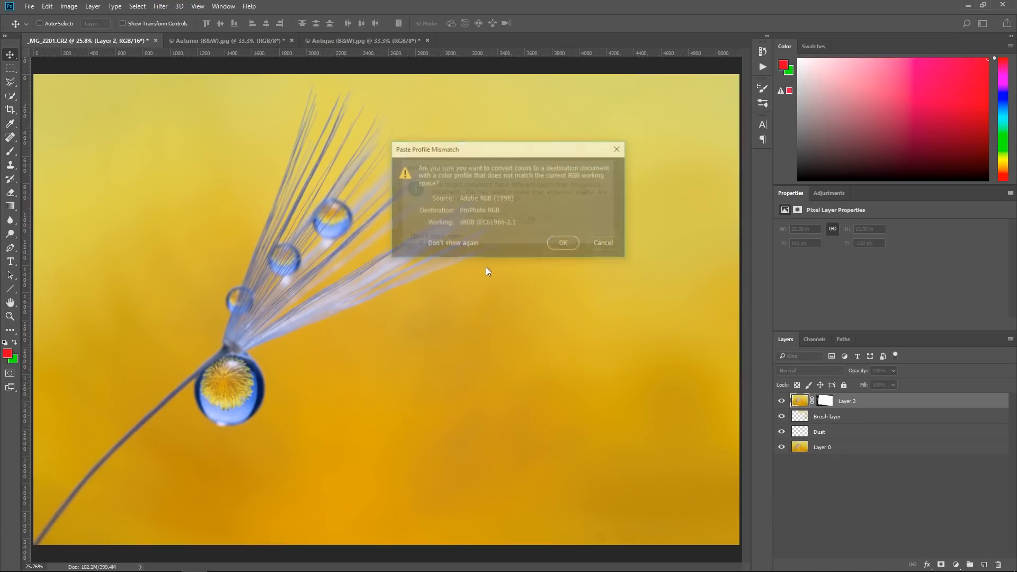
{"action": "left_click", "coordinate": [565, 245]}
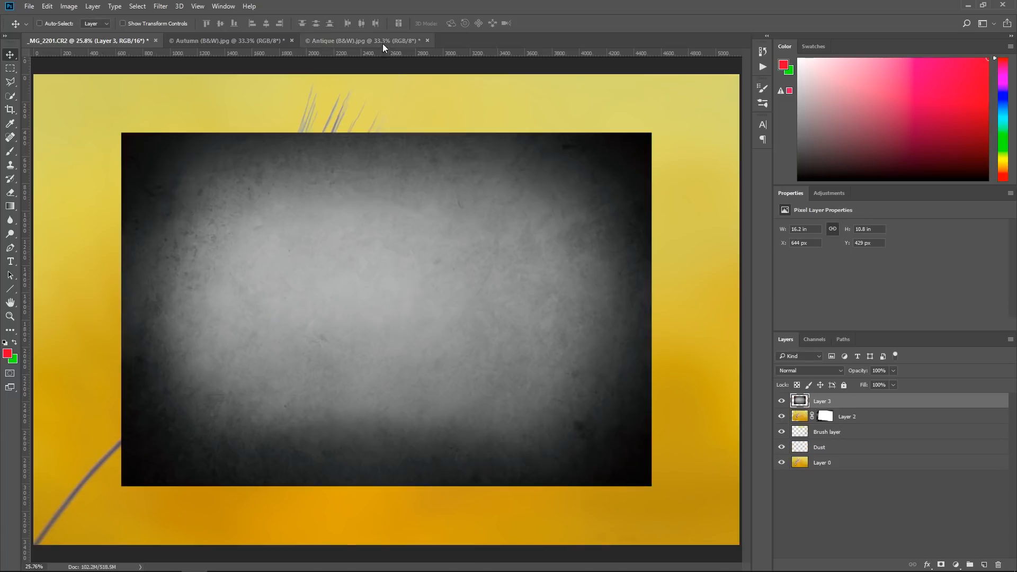
Copy the Antique (B&W) texture into the _MG_2201.CR2 document above the Autumn texture, accepting the colour profile conversion
{"action": "left_click", "coordinate": [383, 43]}
{"action": "left_click_drag", "start_coordinate": [374, 258], "coordinate": [491, 313]}
{"action": "left_click", "coordinate": [488, 219]}
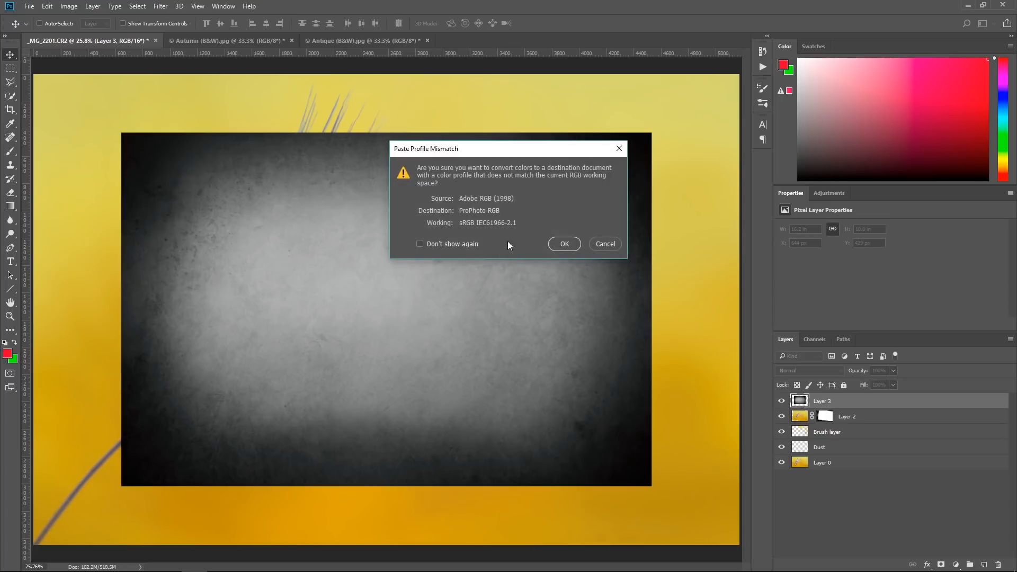
{"action": "key", "text": "Return"}
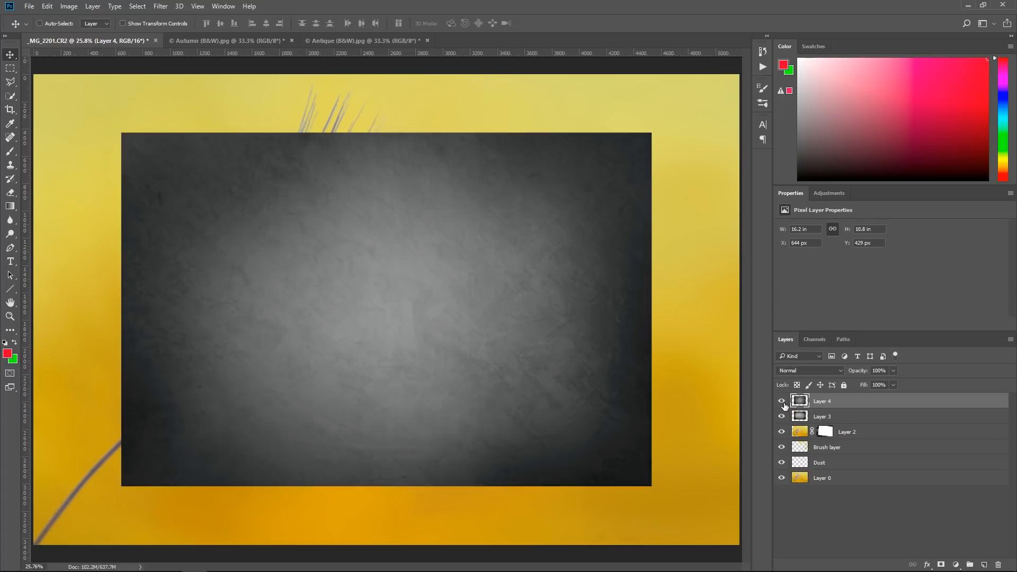
Hide Layer 4 and enlarge the Autumn texture on Layer 3 to about 134 × 136% so it slightly overlaps every canvas edge
{"action": "left_click", "coordinate": [782, 401]}
{"action": "left_click", "coordinate": [799, 417]}
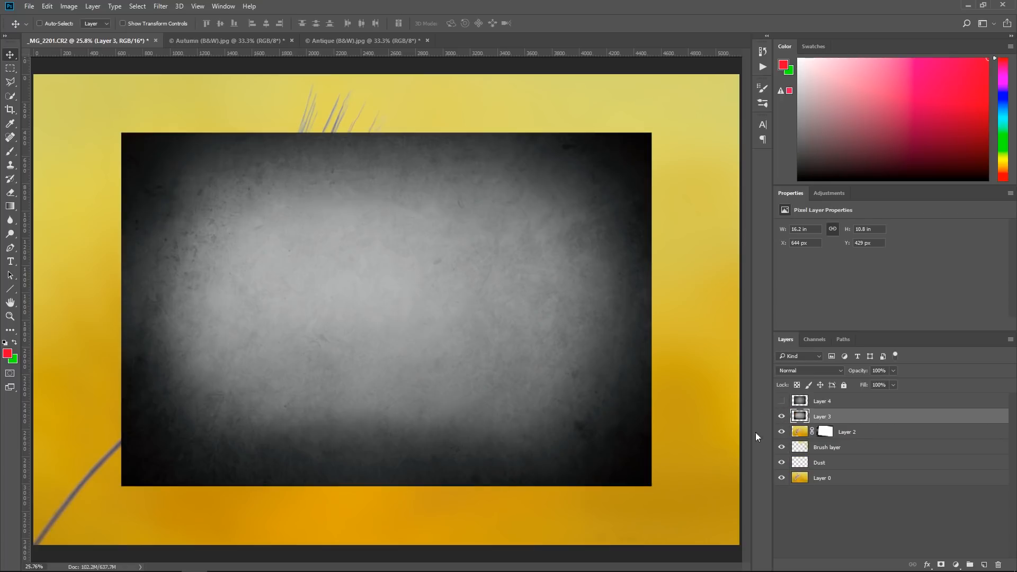
{"action": "key", "text": "ctrl+t"}
{"action": "key", "text": "ctrl+minus"}
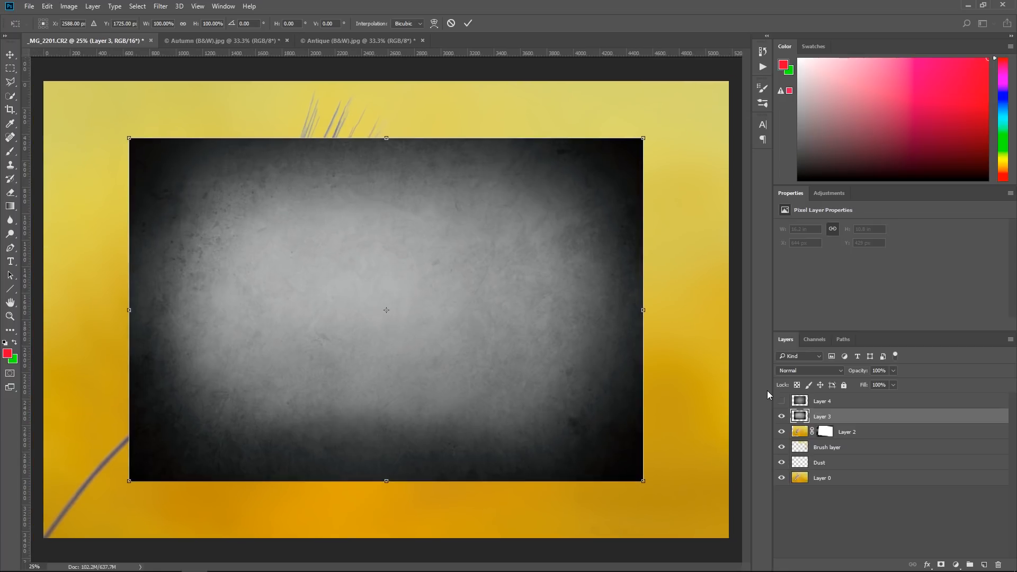
{"action": "key", "text": "ctrl+minus"}
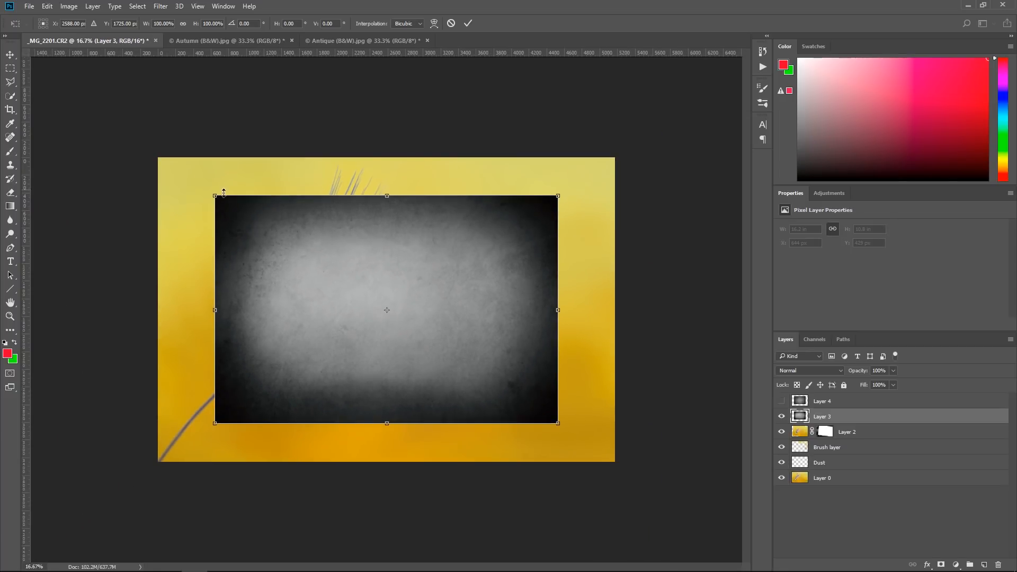
{"action": "left_click_drag", "start_coordinate": [214, 196], "coordinate": [155, 154]}
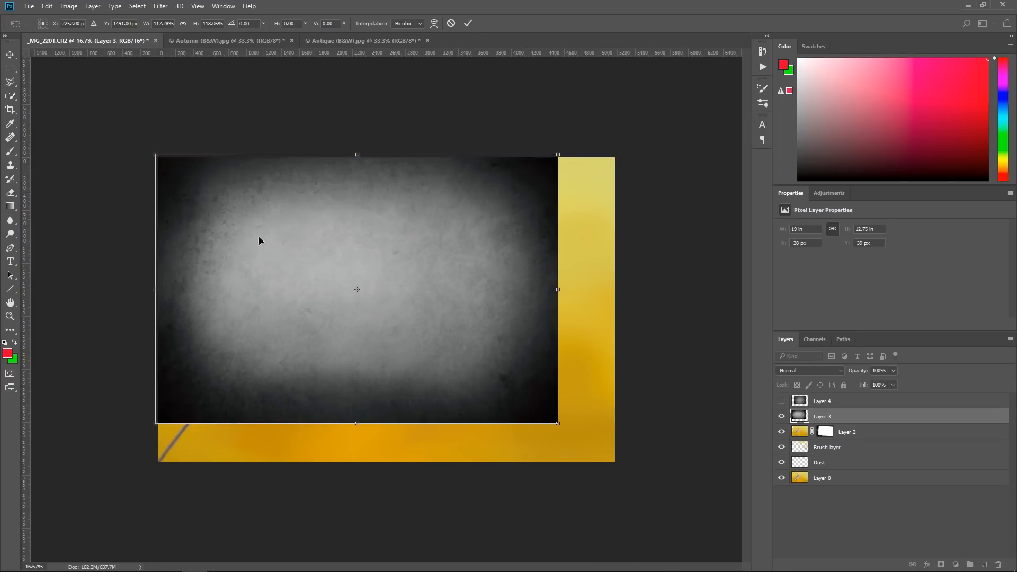
{"action": "left_click_drag", "start_coordinate": [559, 423], "coordinate": [617, 465]}
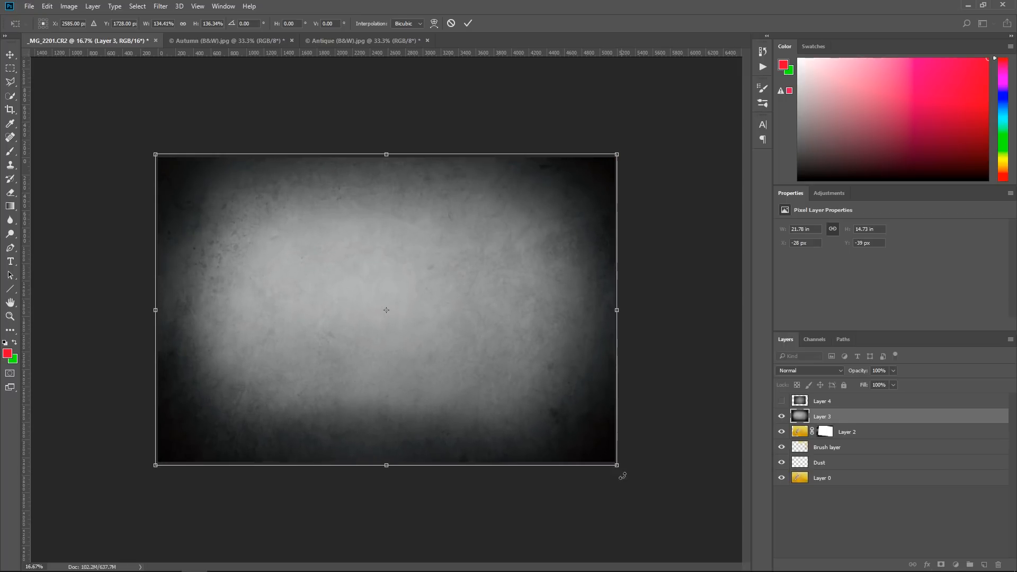
{"action": "left_click", "coordinate": [468, 24]}
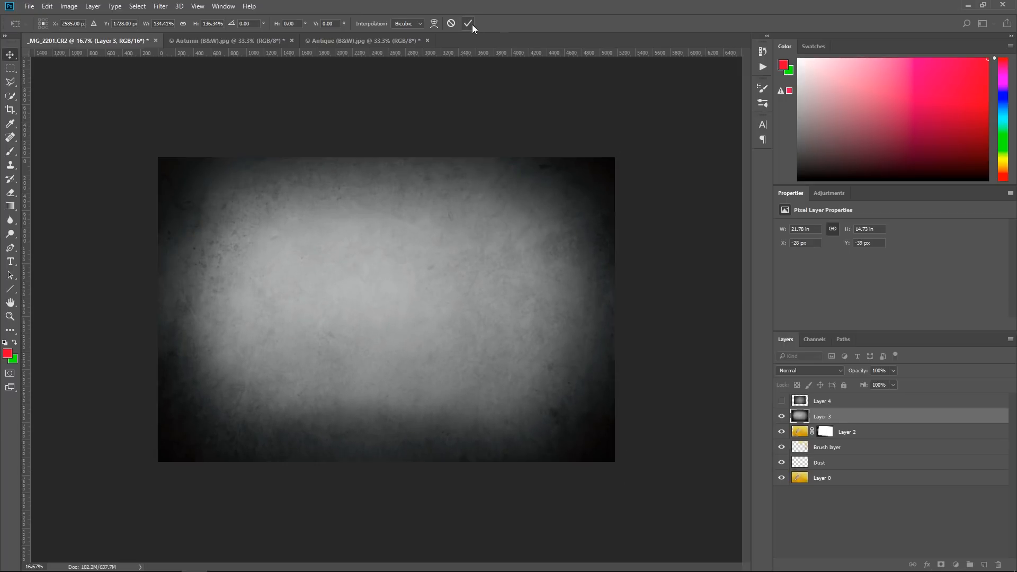
Try Overlay as the blend mode of Layer 3, and settle on Soft Light
{"action": "left_click", "coordinate": [826, 371]}
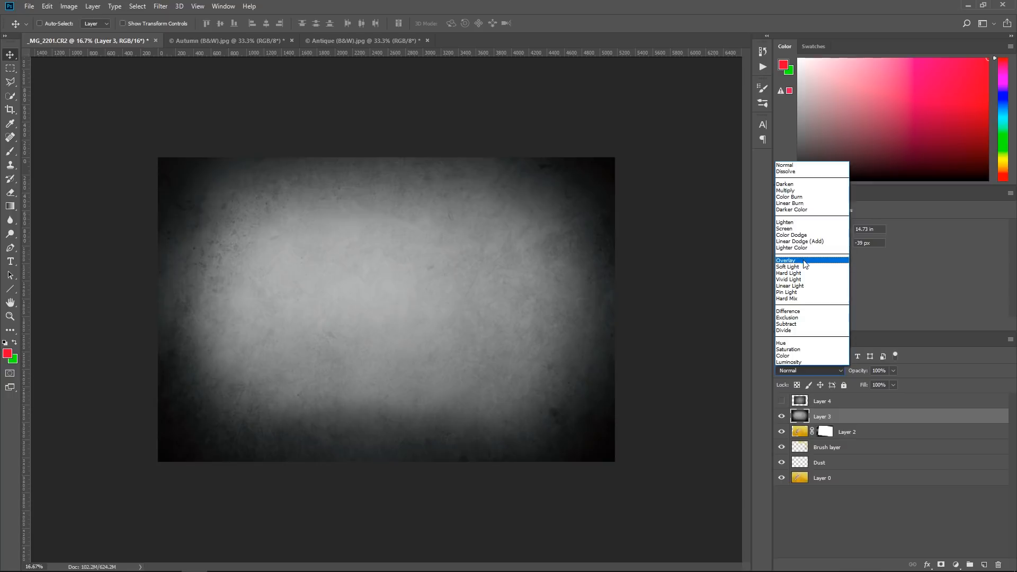
{"action": "left_click", "coordinate": [804, 259]}
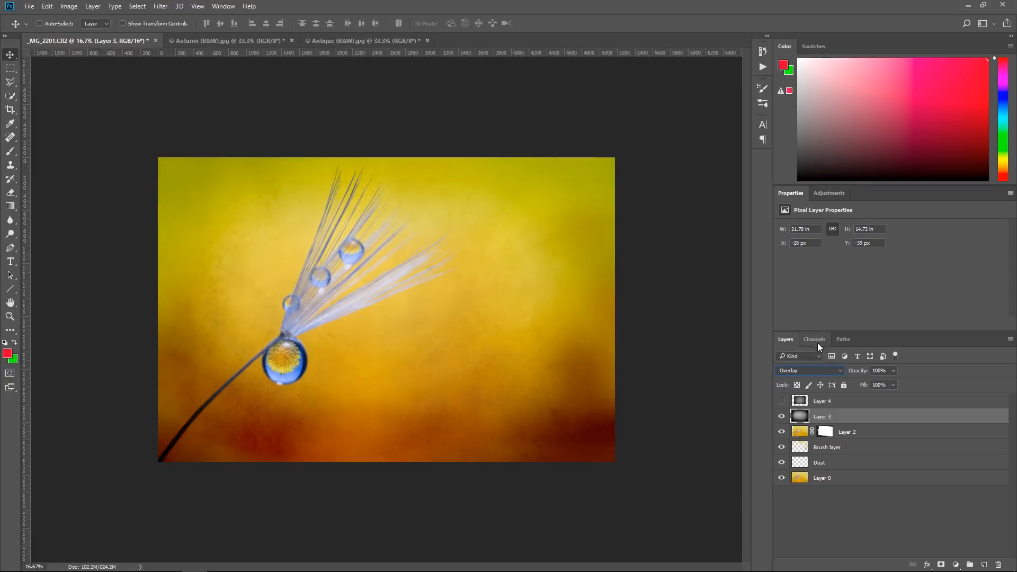
{"action": "left_click", "coordinate": [821, 371]}
{"action": "left_click", "coordinate": [806, 275]}
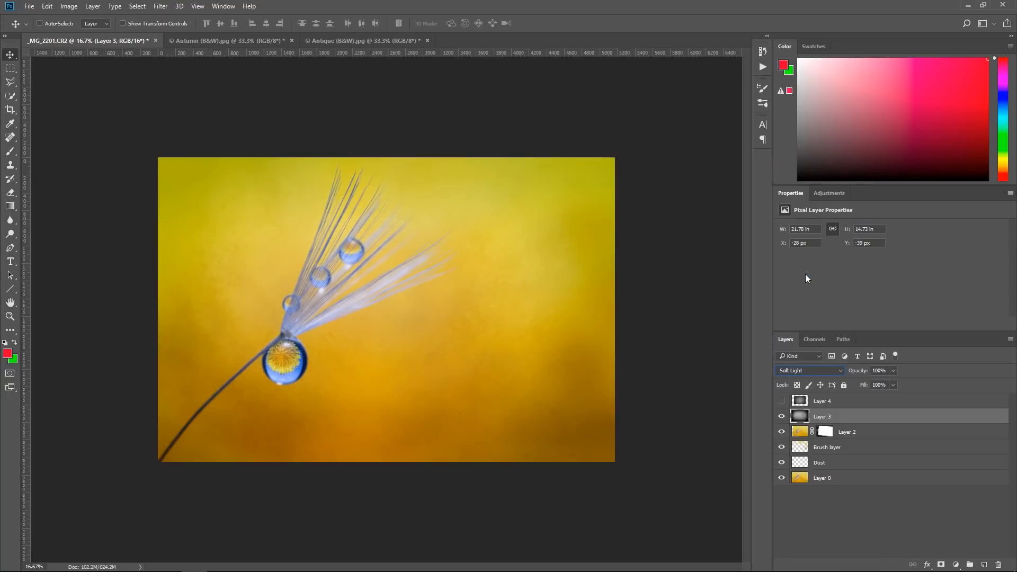
Examine close up how the Autumn texture blends with the background around the seed head and droplets
{"action": "left_click", "coordinate": [10, 317]}
{"action": "left_click_drag", "start_coordinate": [251, 352], "coordinate": [304, 441]}
{"action": "left_click_drag", "start_coordinate": [171, 486], "coordinate": [314, 346]}
{"action": "left_click_drag", "start_coordinate": [196, 399], "coordinate": [397, 345]}
{"action": "left_click_drag", "start_coordinate": [320, 127], "coordinate": [303, 388]}
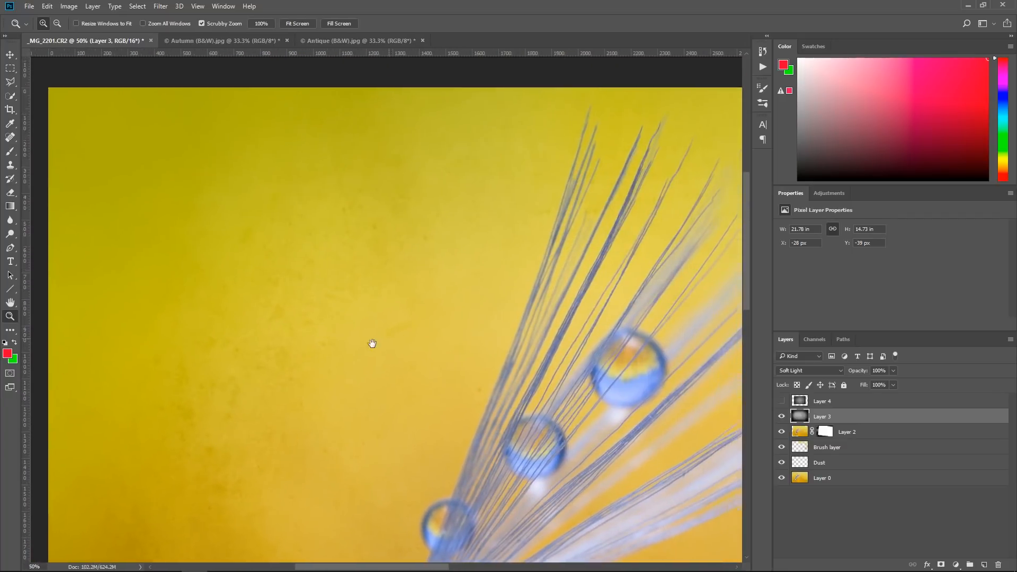
{"action": "left_click", "coordinate": [297, 24]}
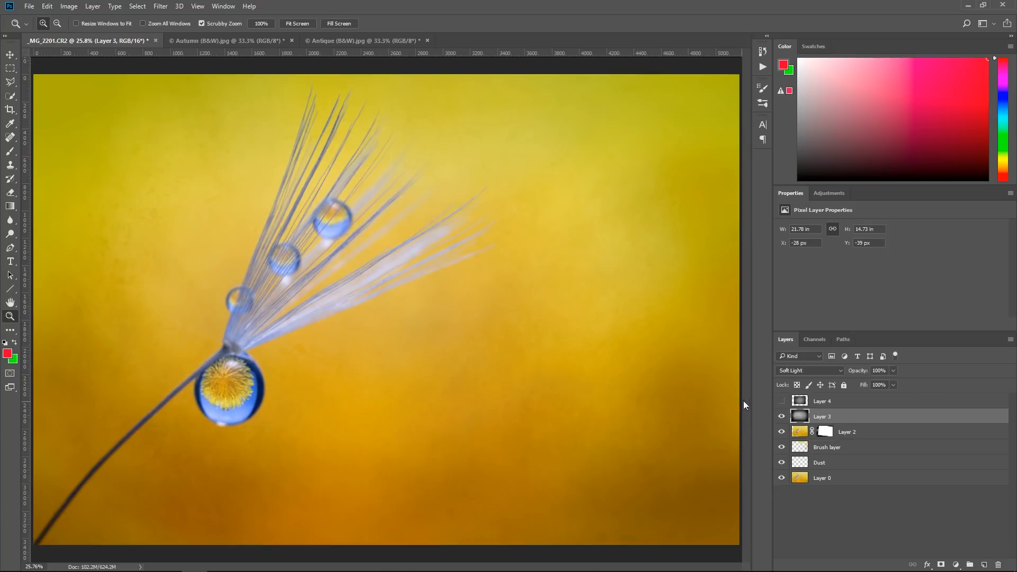
Hide Layer 3 and make the Antique texture on Layer 4 the visible, selected layer
{"action": "left_click", "coordinate": [783, 419]}
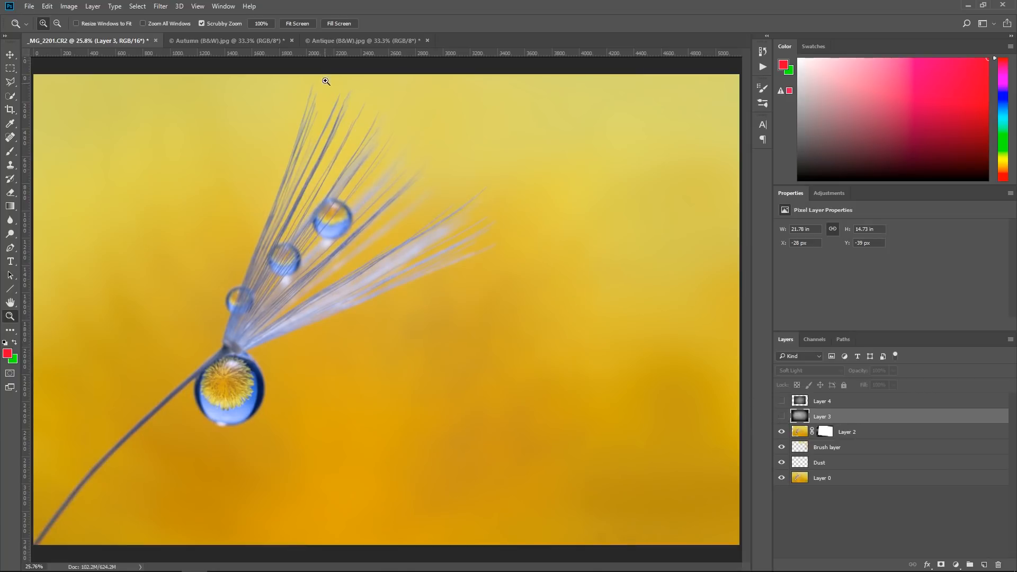
{"action": "key", "text": "ctrl+minus"}
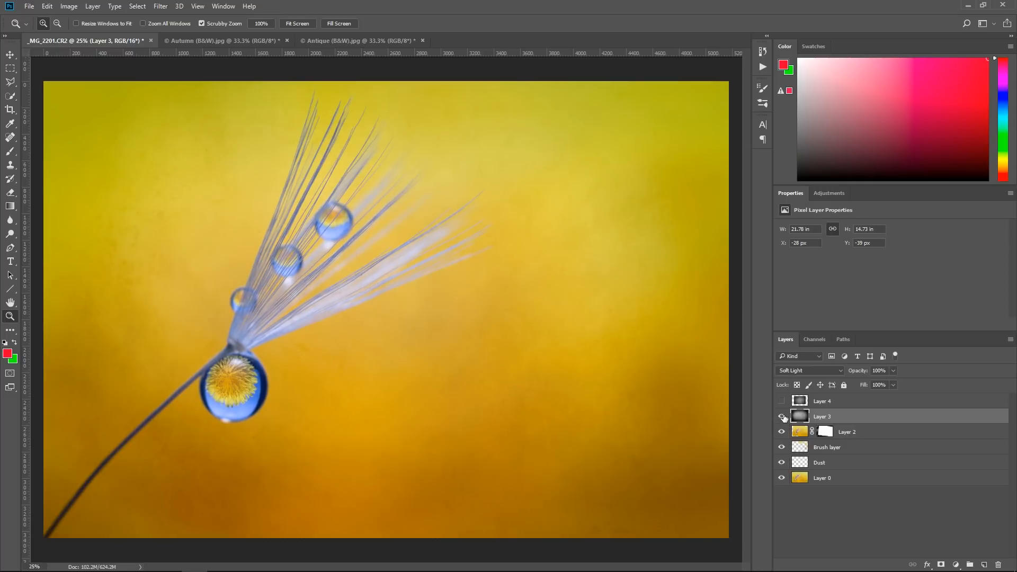
{"action": "left_click", "coordinate": [783, 417]}
{"action": "left_click", "coordinate": [782, 401]}
{"action": "left_click", "coordinate": [799, 403]}
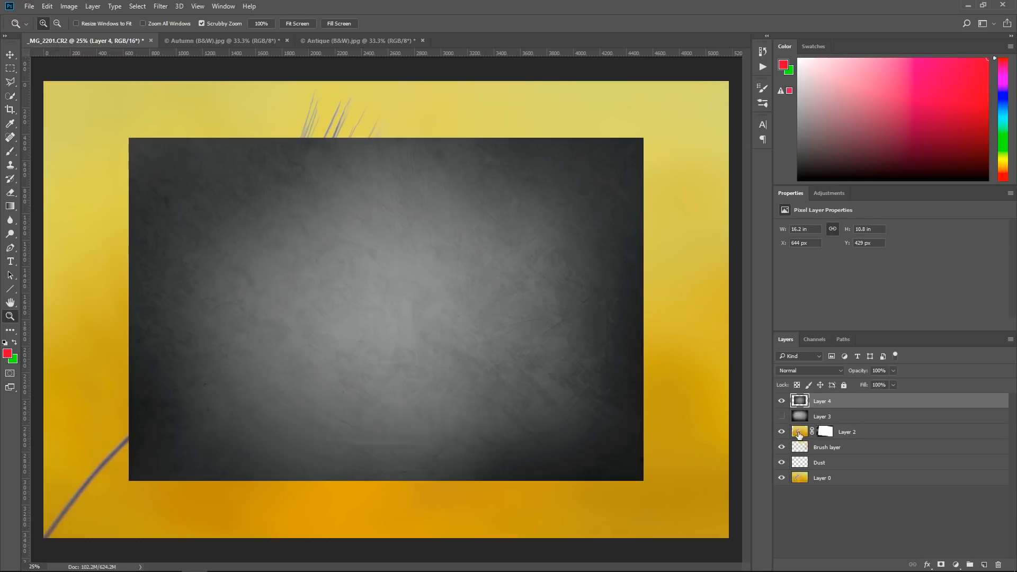
Enlarge the Antique texture on Layer 4 to about 135 × 137% so it covers the whole canvas
{"action": "key", "text": "ctrl+minus"}
{"action": "key", "text": "ctrl+minus"}
{"action": "key", "text": "ctrl+t"}
{"action": "left_click_drag", "start_coordinate": [257, 225], "coordinate": [211, 193]}
{"action": "left_click_drag", "start_coordinate": [512, 395], "coordinate": [560, 427]}
{"action": "left_click", "coordinate": [469, 24]}
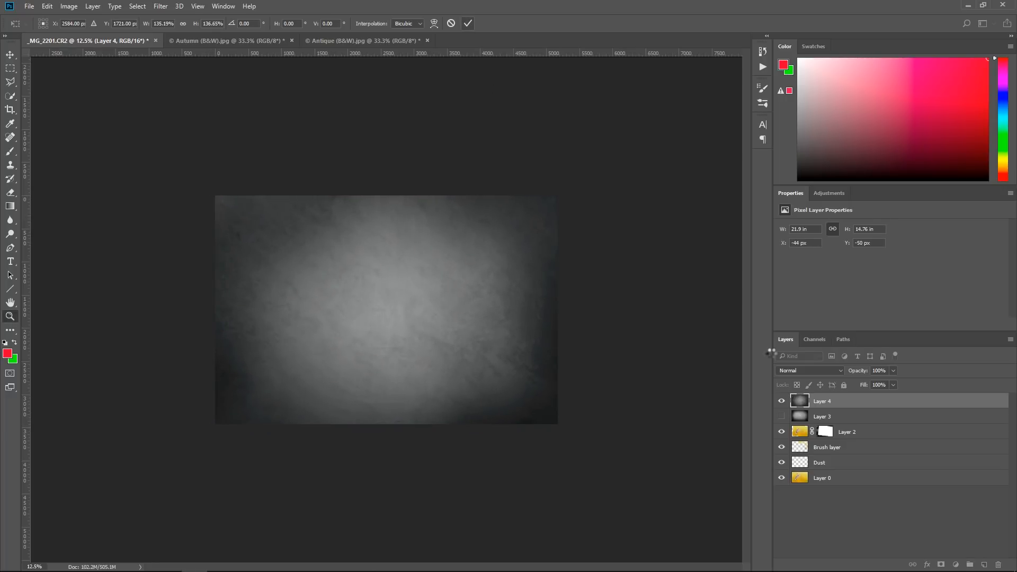
Set the blend mode of Layer 4 to Soft Light and view the whole picture
{"action": "left_click", "coordinate": [815, 370]}
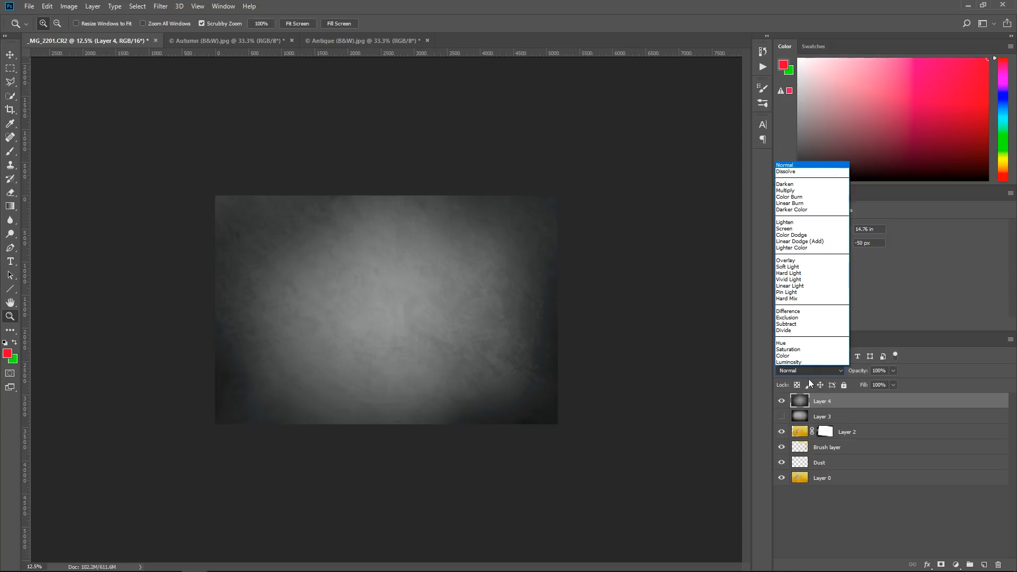
{"action": "left_click", "coordinate": [800, 266]}
{"action": "left_click", "coordinate": [359, 379]}
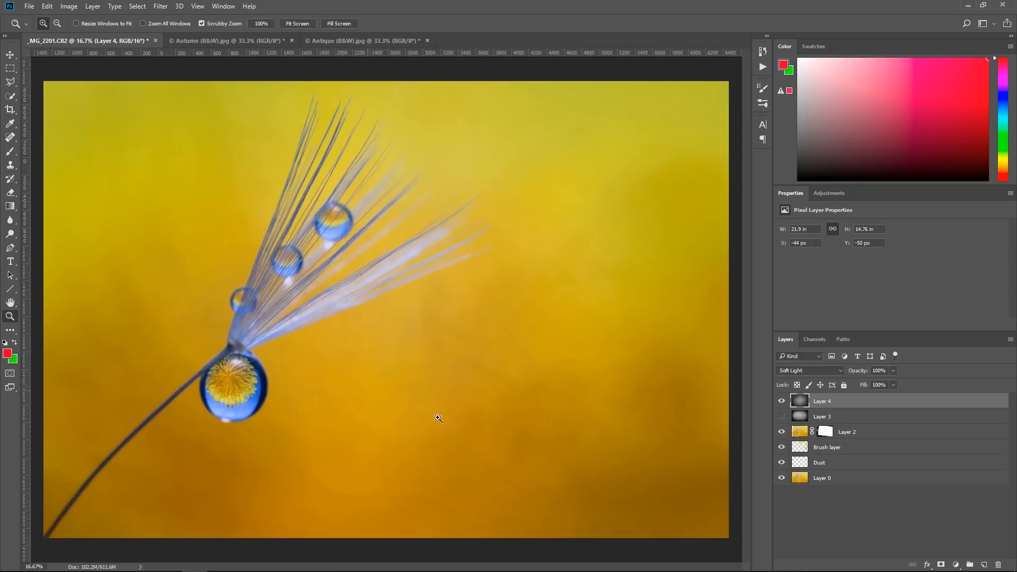
Show Layer 3 again and compare the picture with and without Layer 4, leaving both textures visible
{"action": "left_click", "coordinate": [781, 417]}
{"action": "left_click", "coordinate": [784, 402]}
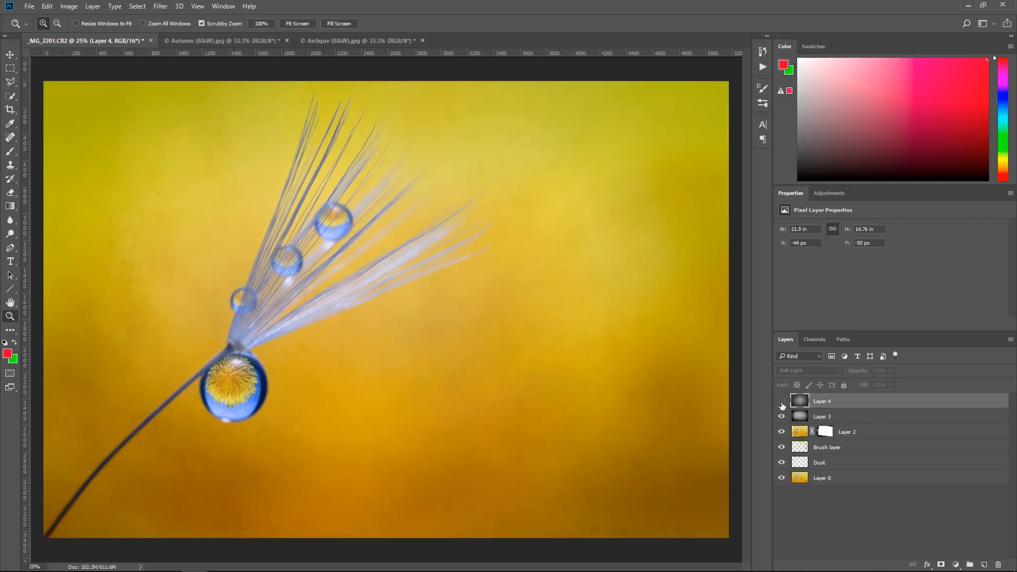
{"action": "left_click", "coordinate": [782, 403]}
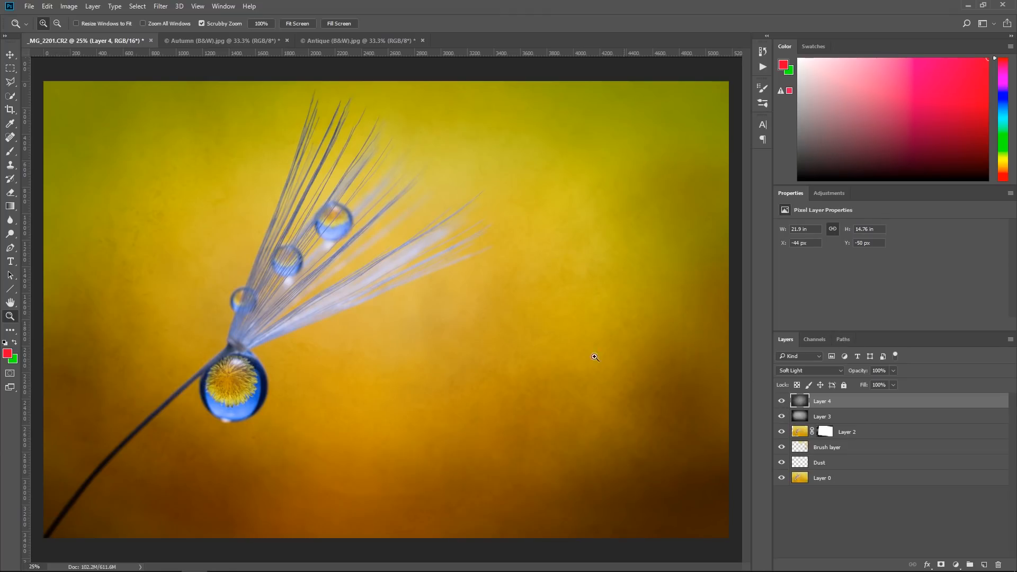
On a new layer, circle the texture blemishes below the large droplet and beside the stem with a hard 12 px red brush
{"action": "left_click", "coordinate": [176, 449]}
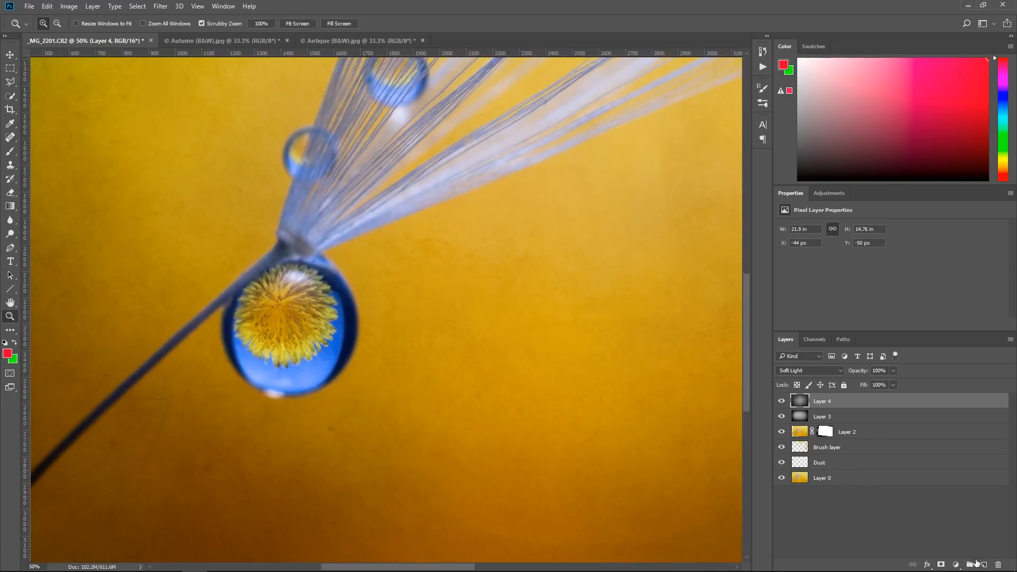
{"action": "left_click", "coordinate": [984, 565]}
{"action": "left_click", "coordinate": [10, 152]}
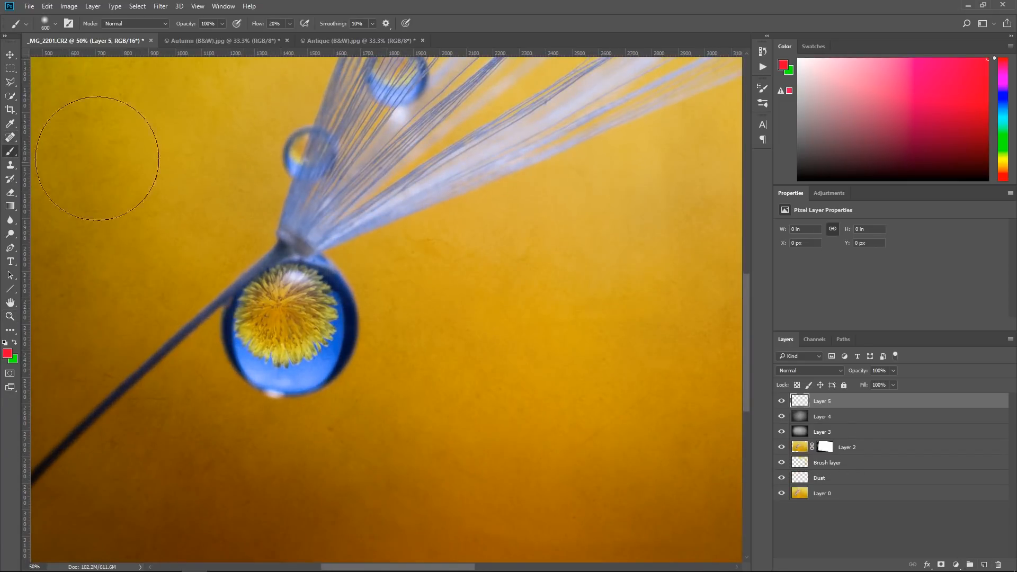
{"action": "left_click", "coordinate": [55, 23]}
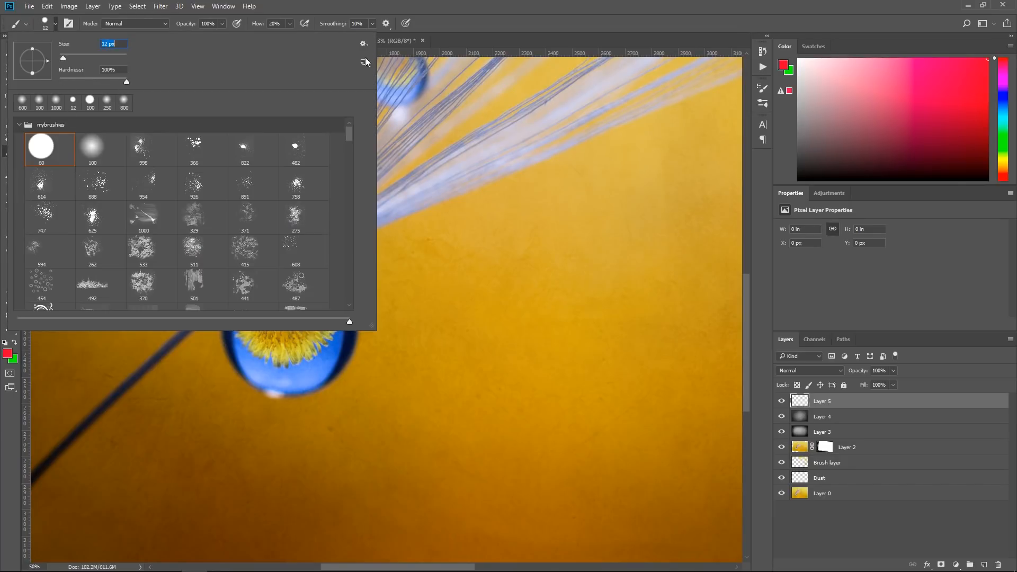
{"action": "left_click", "coordinate": [424, 21]}
{"action": "left_click_drag", "start_coordinate": [332, 415], "coordinate": [329, 415]}
{"action": "mouse_move", "coordinate": [143, 415]}
{"action": "left_mouse_down"}
{"action": "mouse_move", "coordinate": [159, 390]}
{"action": "mouse_move", "coordinate": [108, 373]}
{"action": "left_mouse_up"}
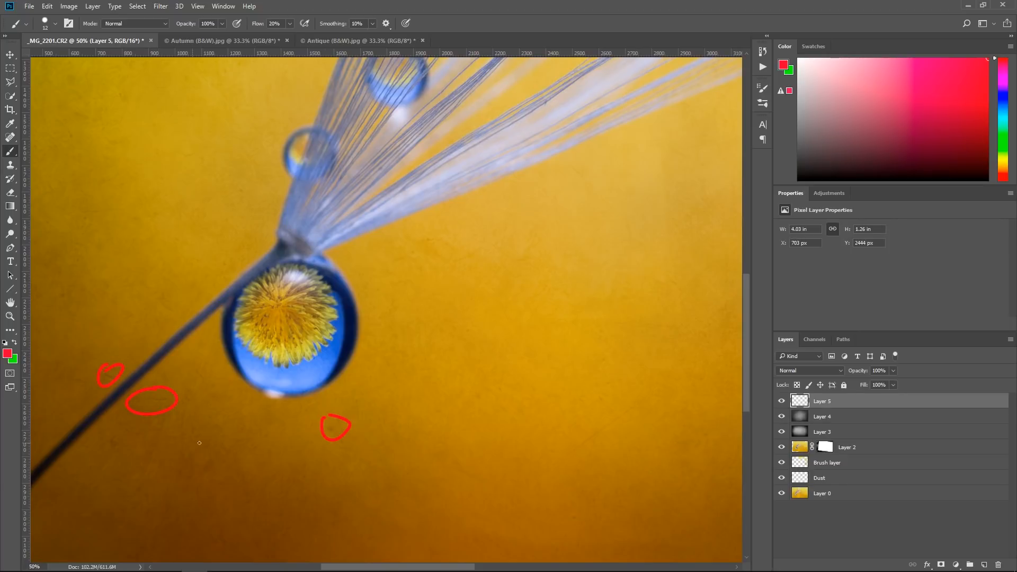
Examine the rest of the textured background around the seed hairs for further blemishes
{"action": "left_click_drag", "start_coordinate": [247, 365], "coordinate": [387, 202]}
{"action": "left_click_drag", "start_coordinate": [527, 339], "coordinate": [183, 437]}
{"action": "left_click_drag", "start_coordinate": [384, 318], "coordinate": [429, 456]}
{"action": "left_click_drag", "start_coordinate": [379, 297], "coordinate": [582, 395]}
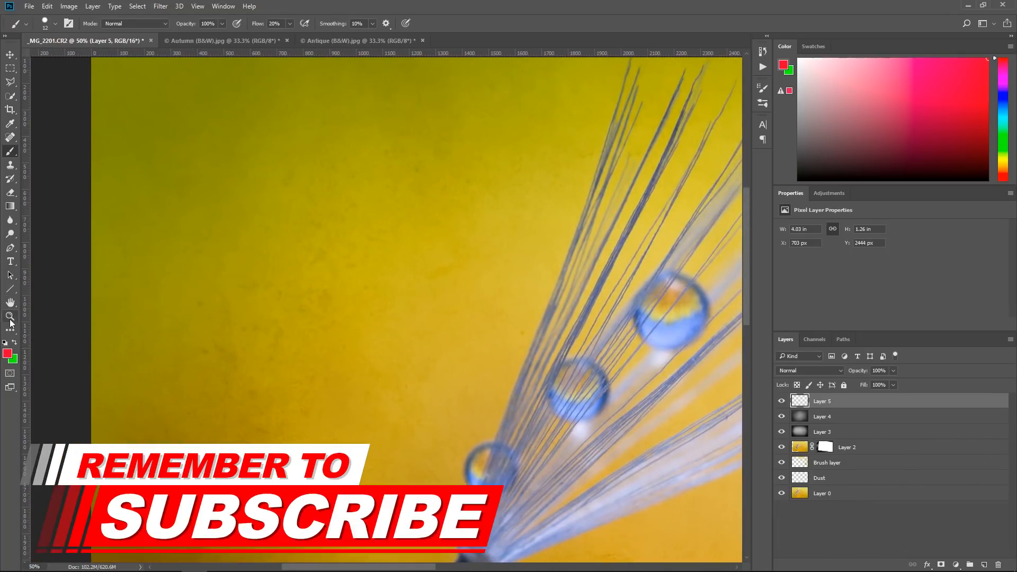
{"action": "key", "text": "z"}
{"action": "left_click", "coordinate": [310, 24]}
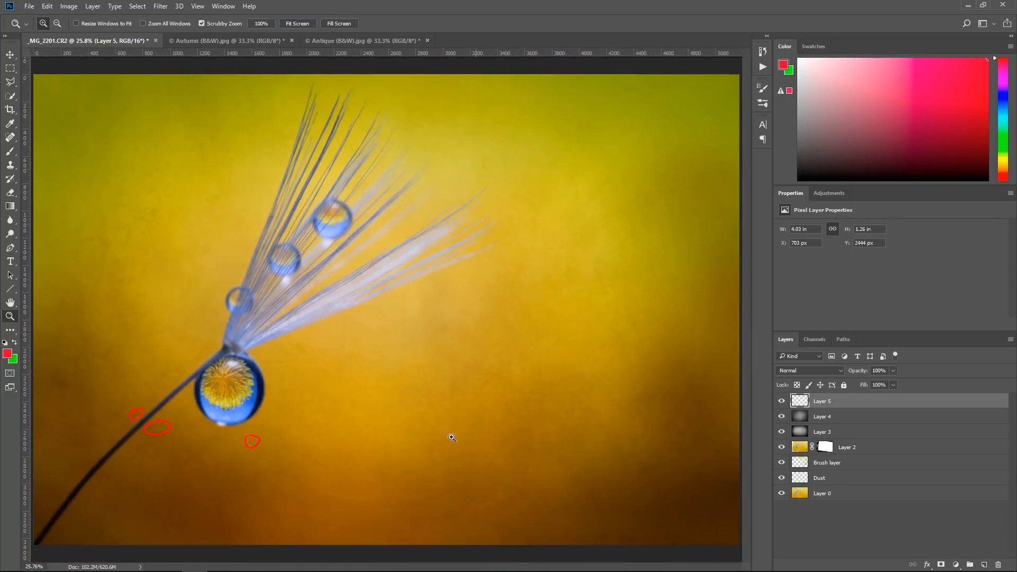
Hide the layer with the red circles, compare the stem area with and without Layer 4, and select Layer 4
{"action": "left_click", "coordinate": [186, 442]}
{"action": "left_click", "coordinate": [186, 442]}
{"action": "left_click", "coordinate": [186, 442]}
{"action": "left_click_drag", "start_coordinate": [246, 424], "coordinate": [387, 394]}
{"action": "left_click", "coordinate": [781, 402]}
{"action": "left_click", "coordinate": [782, 417]}
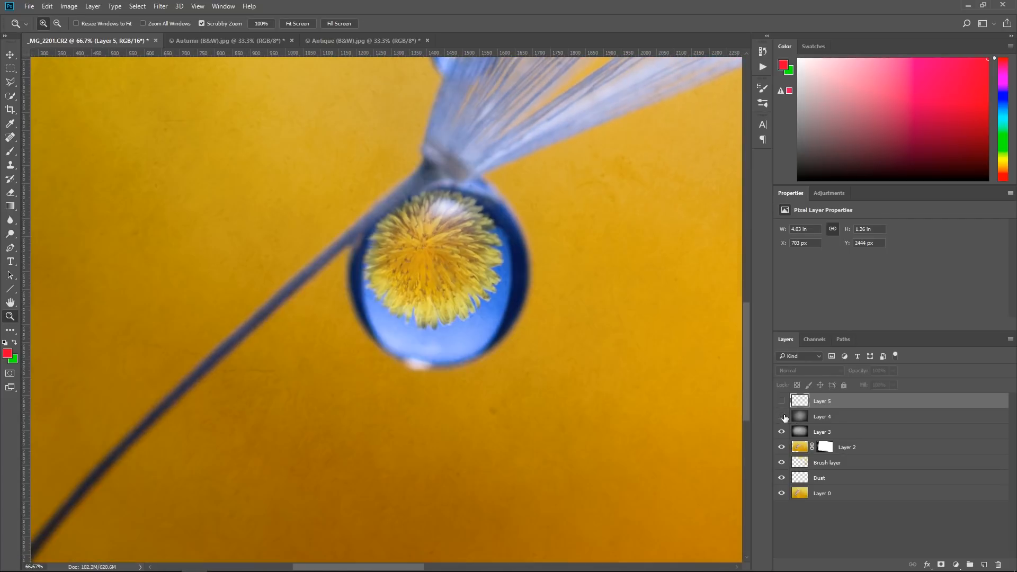
{"action": "left_click", "coordinate": [783, 418]}
{"action": "left_click", "coordinate": [799, 422]}
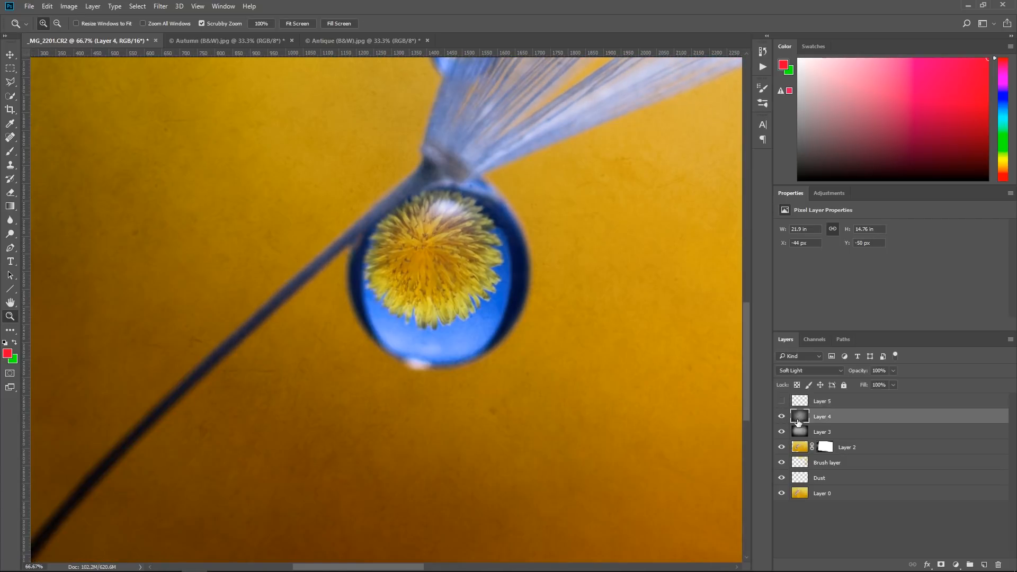
Switch to the Spot Healing Brush and turn off sampling from all layers
{"action": "left_click", "coordinate": [10, 152]}
{"action": "left_click", "coordinate": [11, 137]}
{"action": "left_click", "coordinate": [45, 140]}
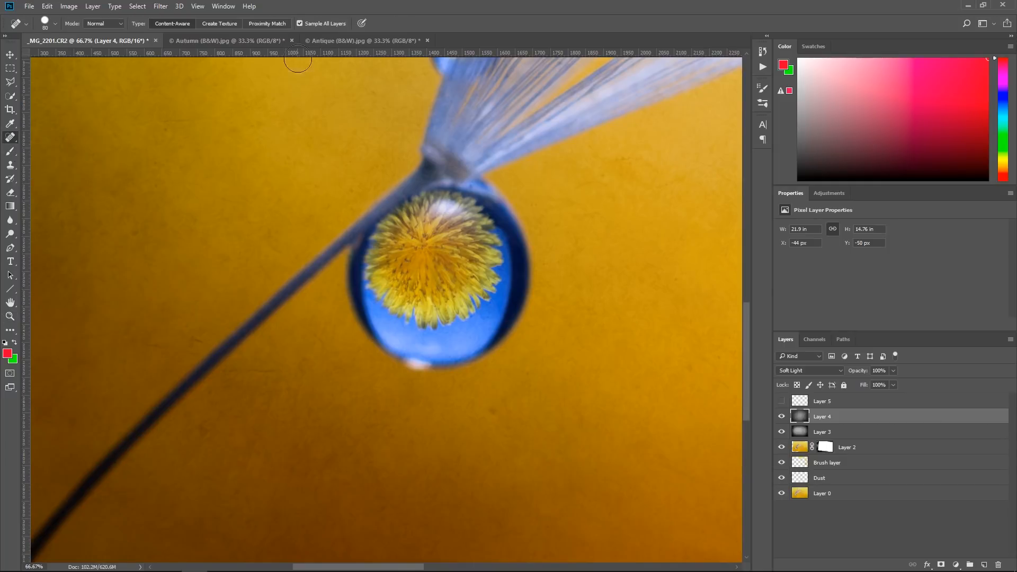
{"action": "left_click", "coordinate": [300, 23]}
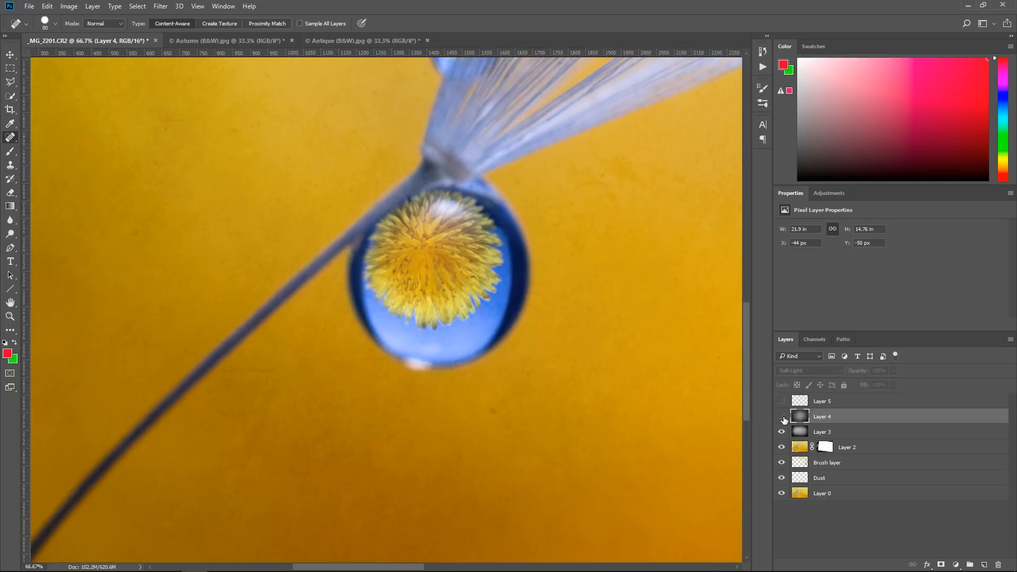
Compare the texture around the stem with Layers 3 and 4 toggled, hide Layer 4, and select Layer 3
{"action": "left_click", "coordinate": [782, 417]}
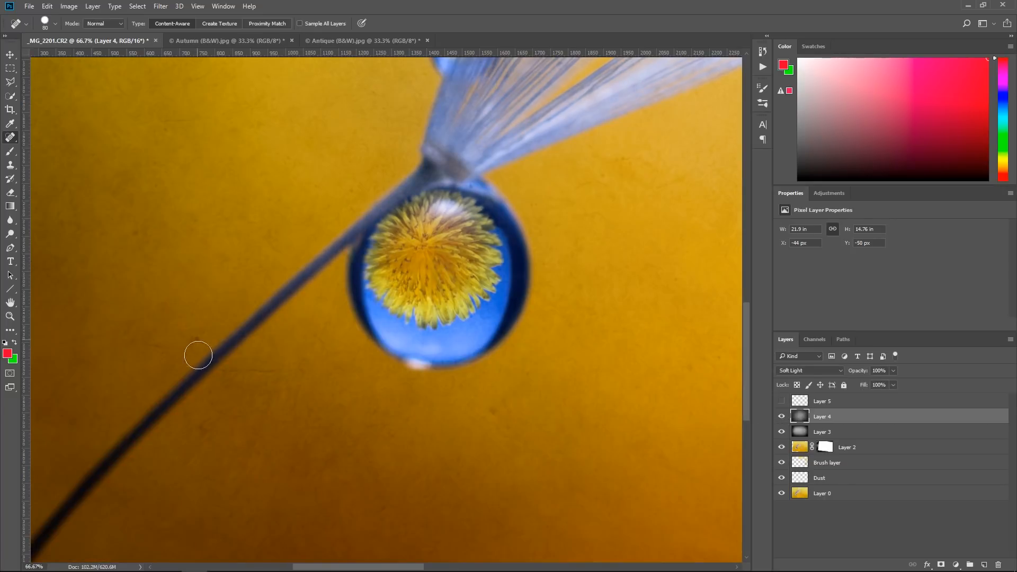
{"action": "left_click", "coordinate": [198, 339]}
{"action": "left_click", "coordinate": [782, 417]}
{"action": "left_click", "coordinate": [782, 432]}
{"action": "left_click", "coordinate": [799, 433]}
Heal the texture blemishes below the large droplet and on both sides of the stem on Layer 3 with the Spot Healing Brush
{"action": "left_click", "coordinate": [494, 412]}
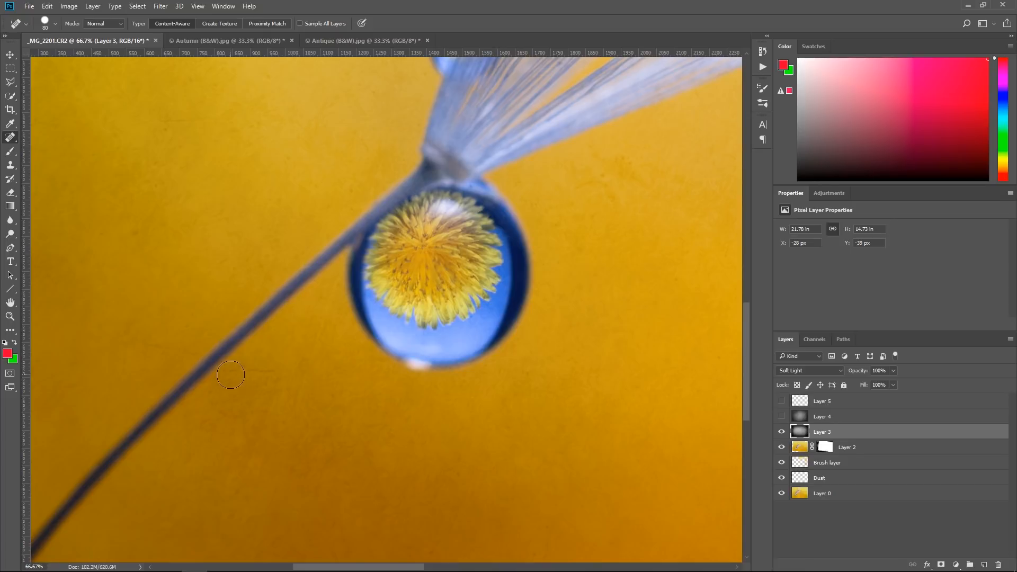
{"action": "left_click_drag", "start_coordinate": [227, 371], "coordinate": [280, 371]}
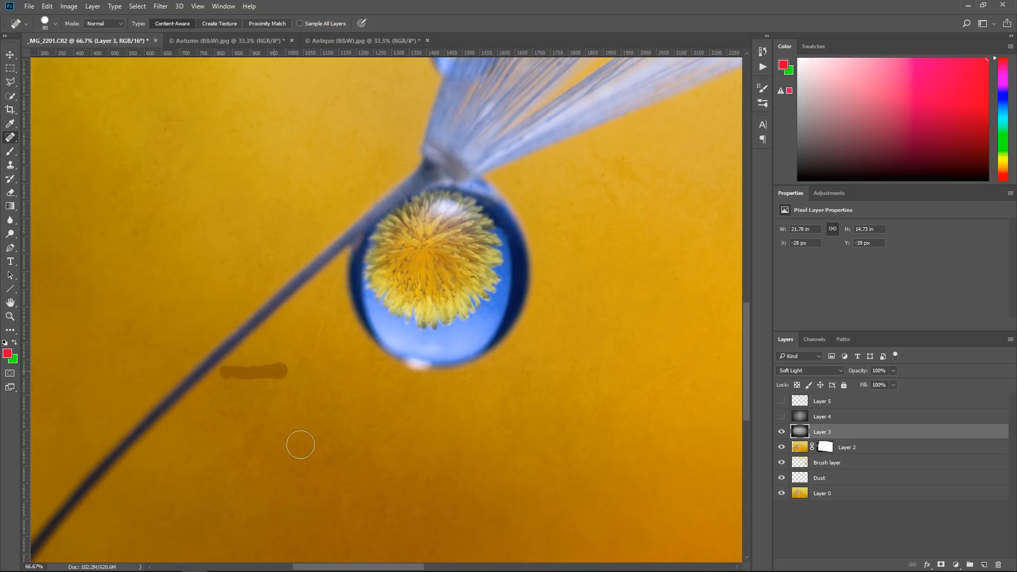
{"action": "left_click", "coordinate": [188, 352]}
{"action": "left_click_drag", "start_coordinate": [188, 352], "coordinate": [142, 343]}
{"action": "left_click", "coordinate": [136, 235]}
Show Layer 4 again, compare the background with and without it, and leave it visible and selected with the whole image in view
{"action": "left_click", "coordinate": [782, 417]}
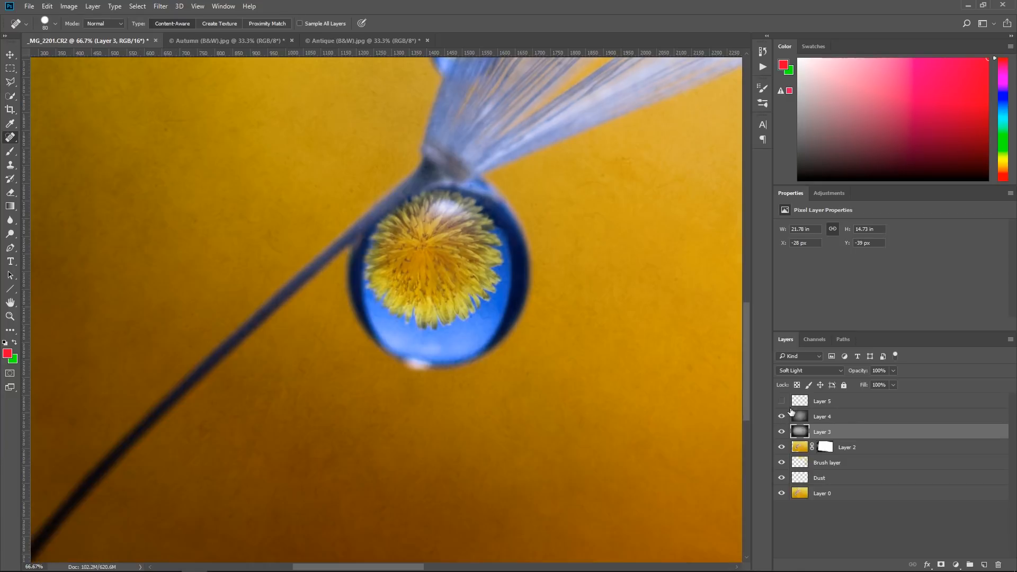
{"action": "left_click", "coordinate": [801, 401]}
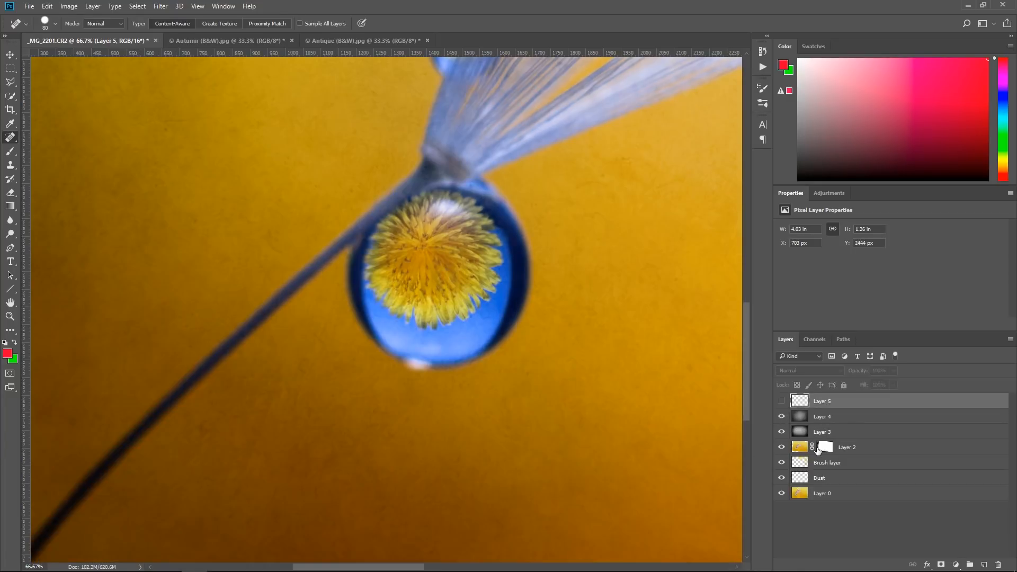
{"action": "left_click", "coordinate": [783, 417]}
{"action": "left_click", "coordinate": [799, 419]}
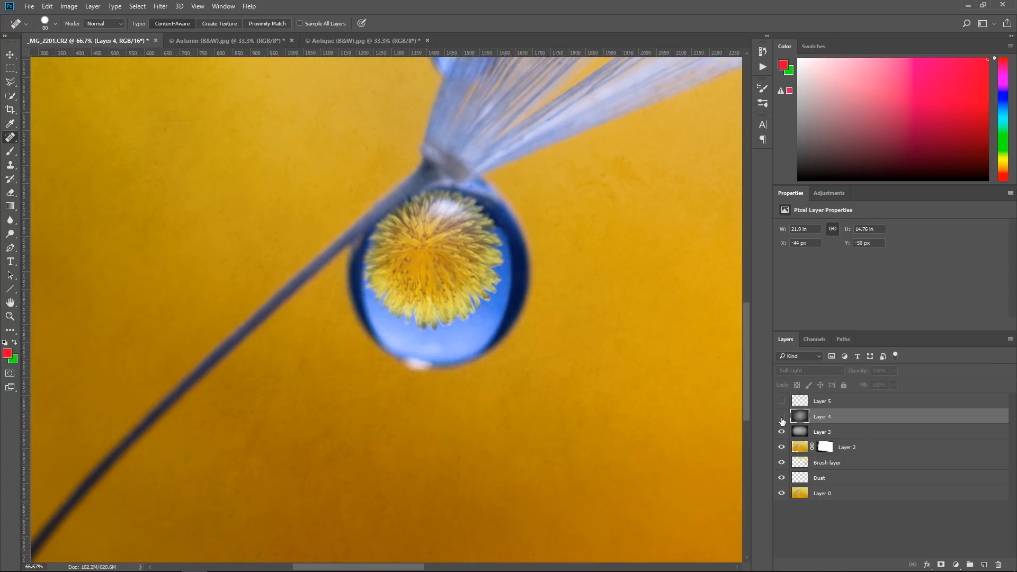
{"action": "left_click", "coordinate": [782, 417]}
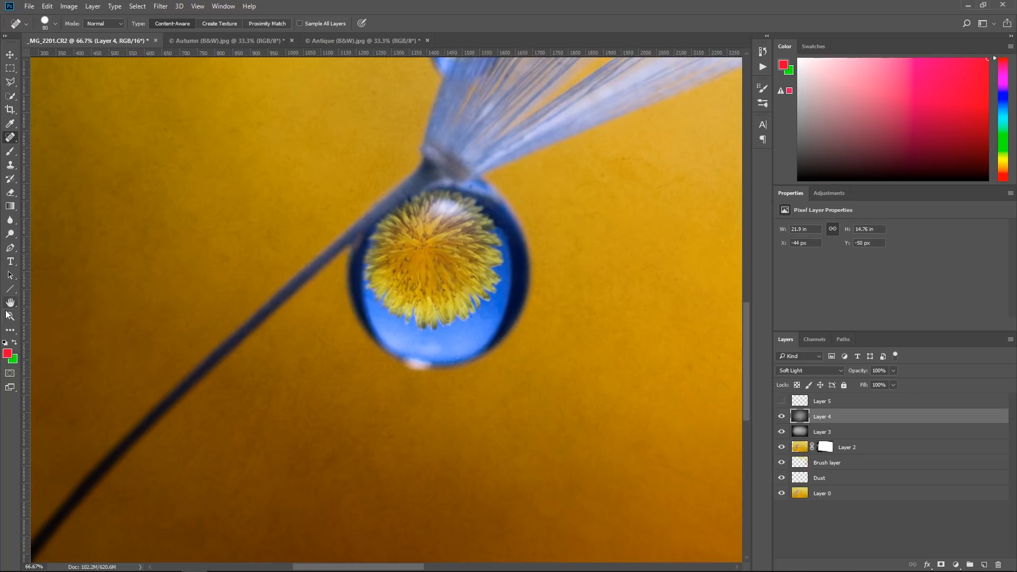
{"action": "key", "text": "z"}
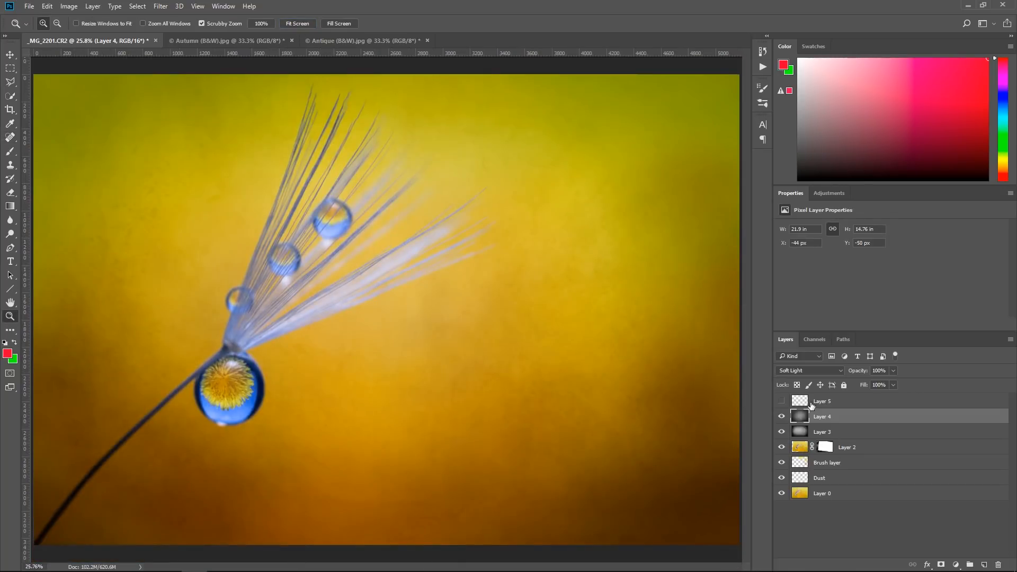
Delete the layer with the red circles and compare the whole image with and without texture Layers 3 and 4
{"action": "left_click", "coordinate": [811, 406]}
{"action": "key", "text": "Delete"}
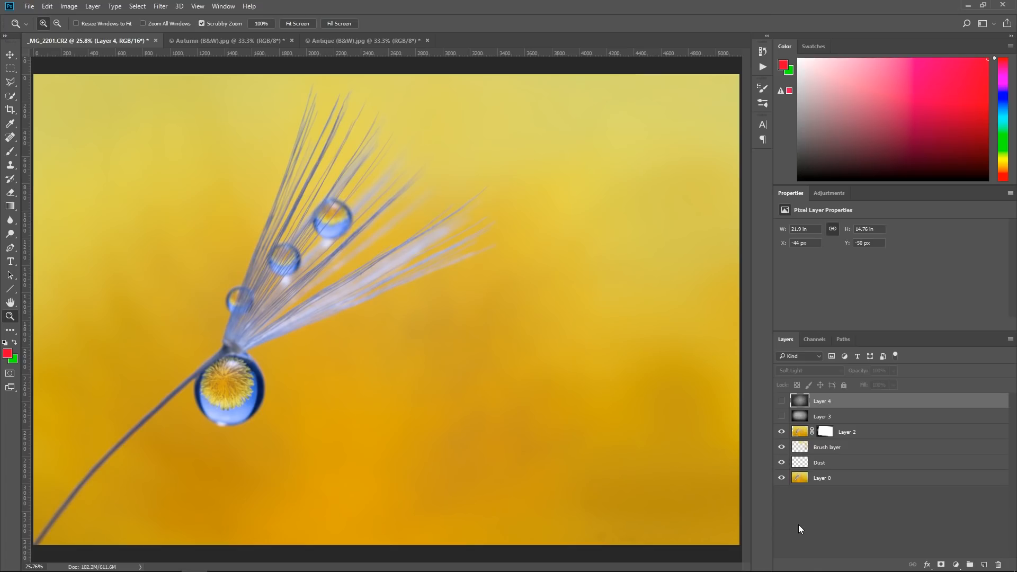
{"action": "left_click_drag", "start_coordinate": [782, 401], "coordinate": [782, 417]}
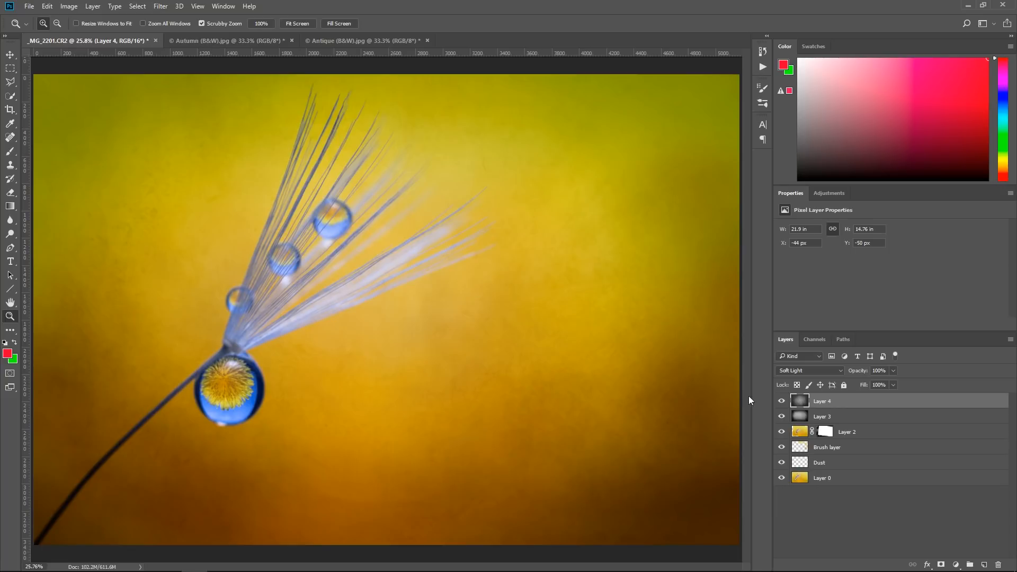
Start saving the image under a new name and create a folder named psd inside the images folder
{"action": "left_click", "coordinate": [29, 6]}
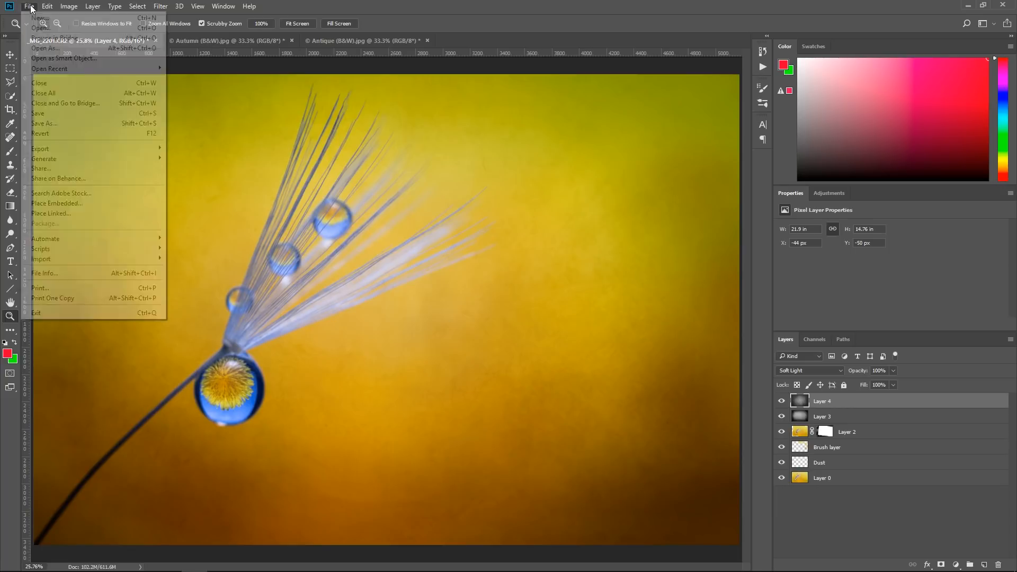
{"action": "left_click", "coordinate": [61, 121]}
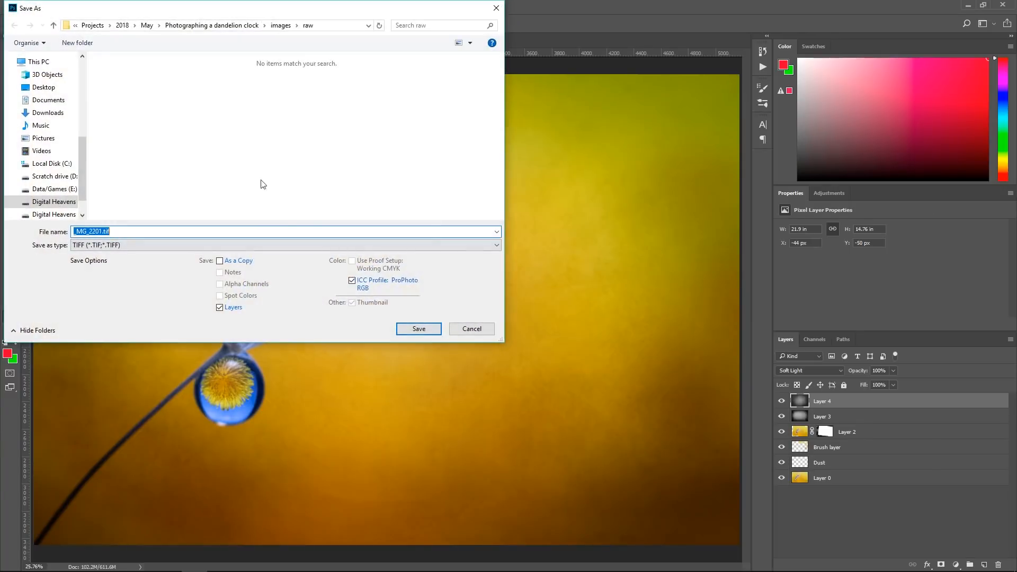
{"action": "left_click", "coordinate": [281, 26]}
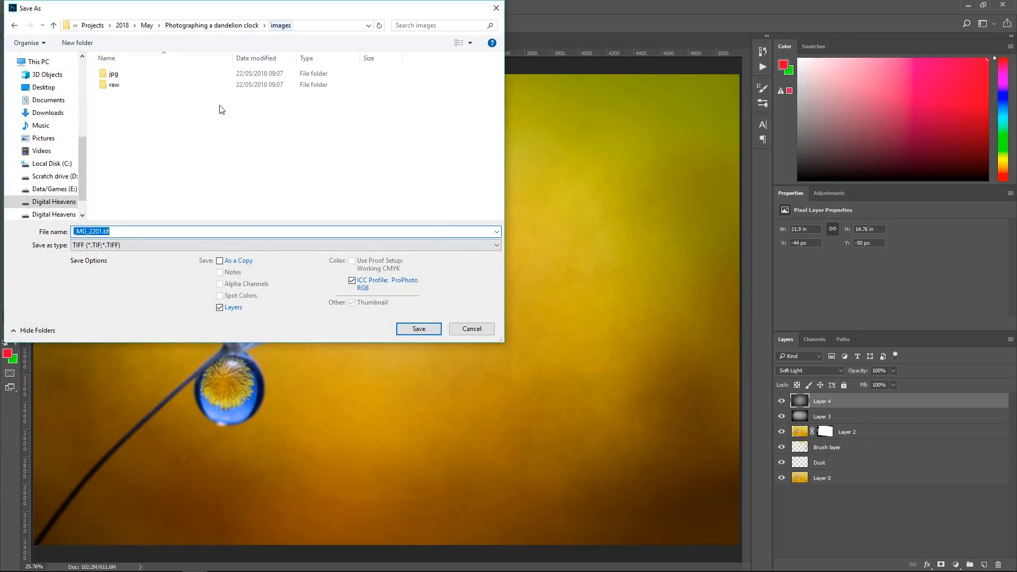
{"action": "left_click", "coordinate": [77, 43]}
{"action": "type", "text": "psd"}
{"action": "key", "text": "Return"}
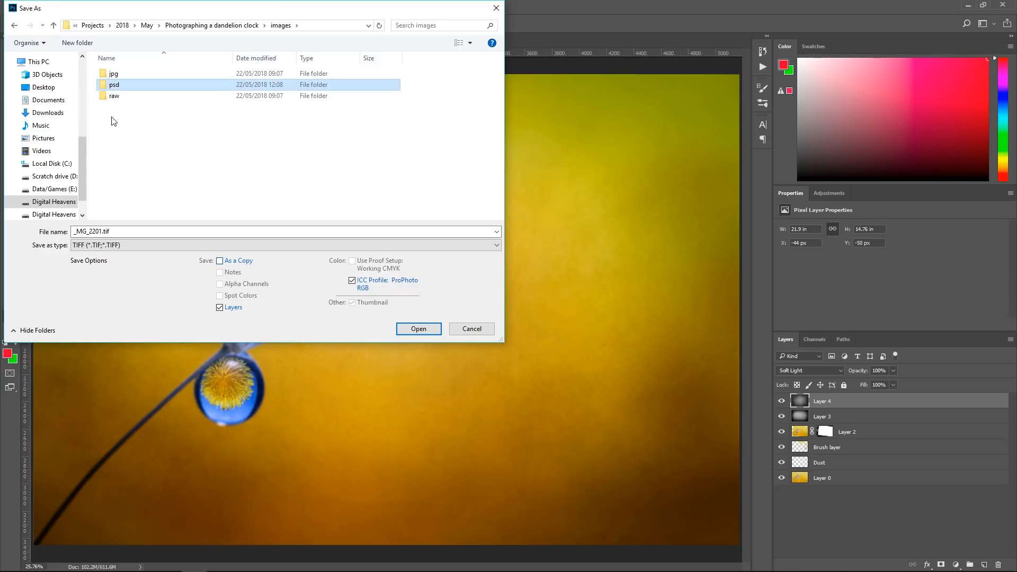
Save the layered image as drop.psd in Photoshop format in the new psd folder
{"action": "double_click", "coordinate": [125, 85]}
{"action": "left_click", "coordinate": [127, 244]}
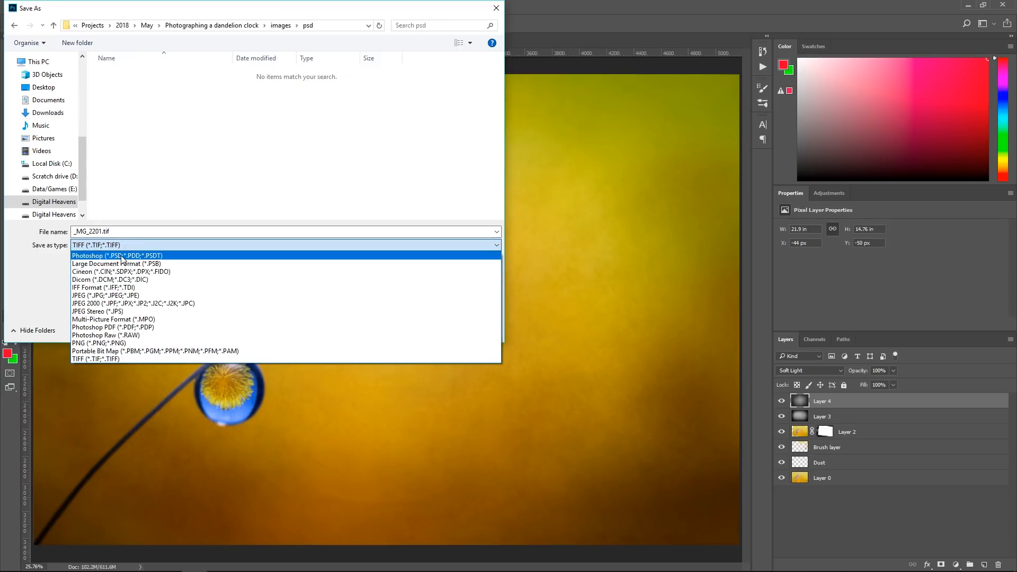
{"action": "left_click", "coordinate": [125, 254]}
{"action": "double_click", "coordinate": [100, 231]}
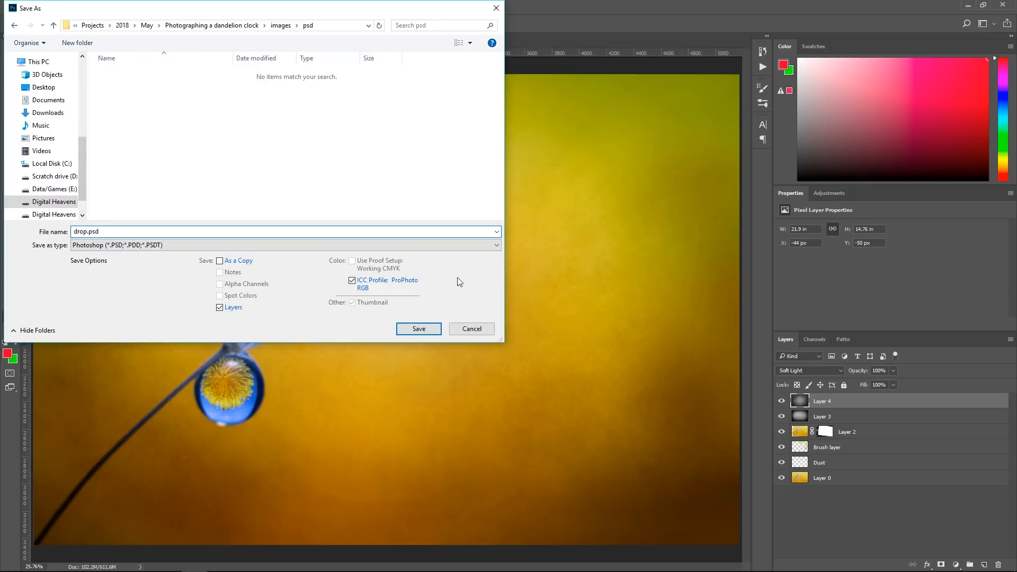
{"action": "left_click", "coordinate": [430, 331]}
{"action": "left_click", "coordinate": [629, 172]}
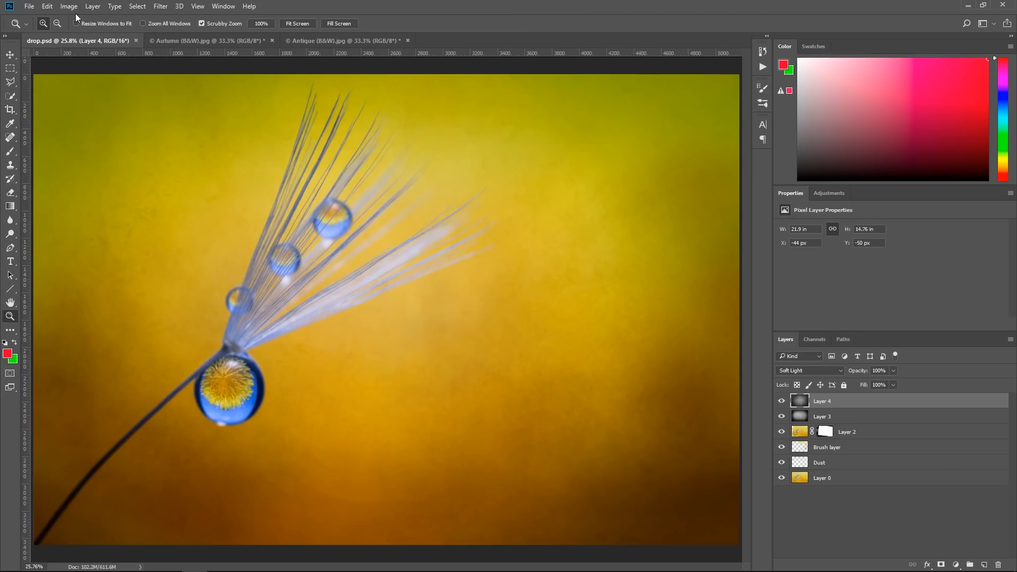
Check the image's colour mode and bit depth, and convert its profile to sRGB IEC61966-2.1 with the image flattened to preserve appearance
{"action": "left_click", "coordinate": [69, 7]}
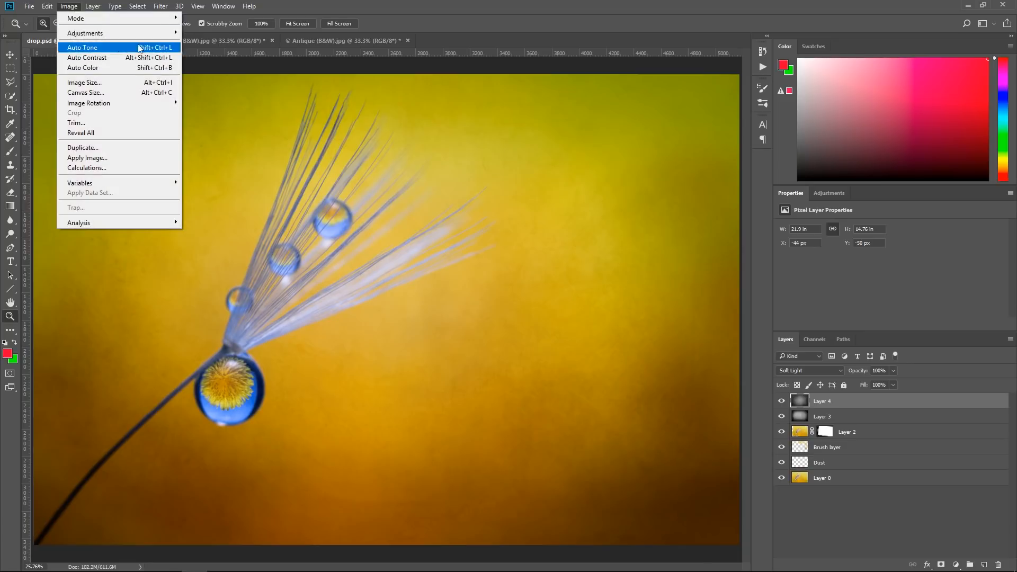
{"action": "mouse_move", "coordinate": [169, 19]}
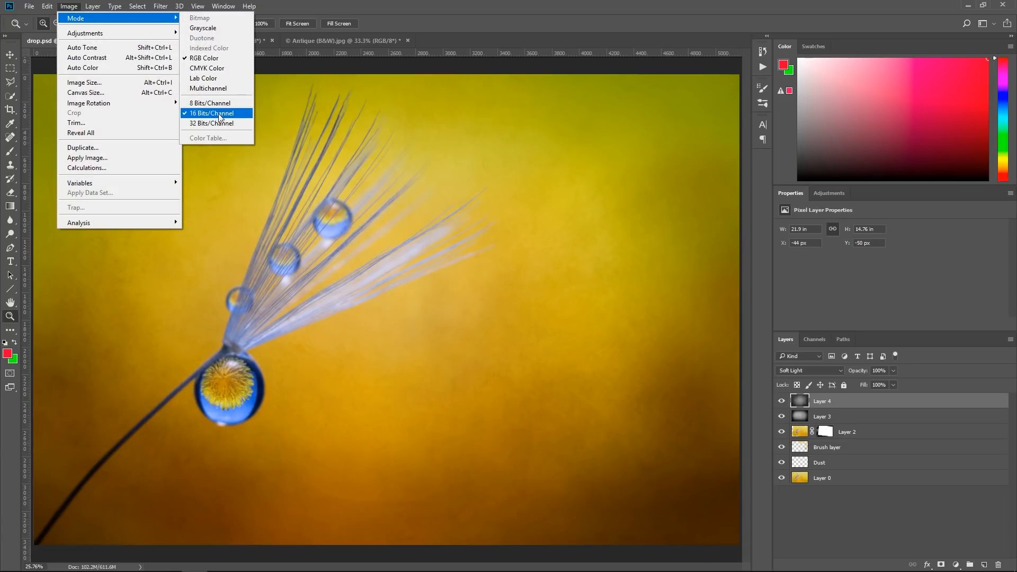
{"action": "left_click", "coordinate": [263, 11]}
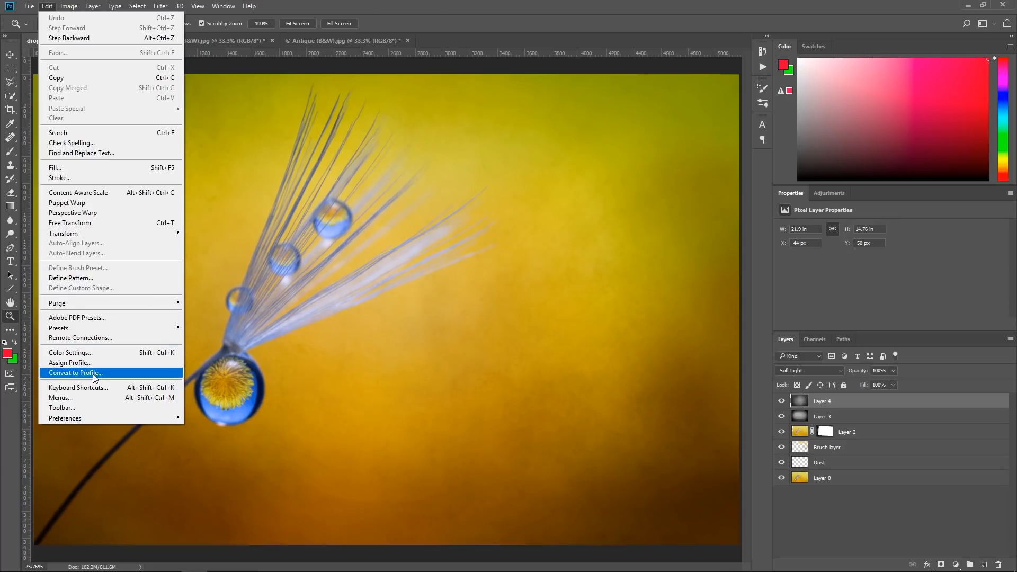
{"action": "left_click", "coordinate": [94, 373]}
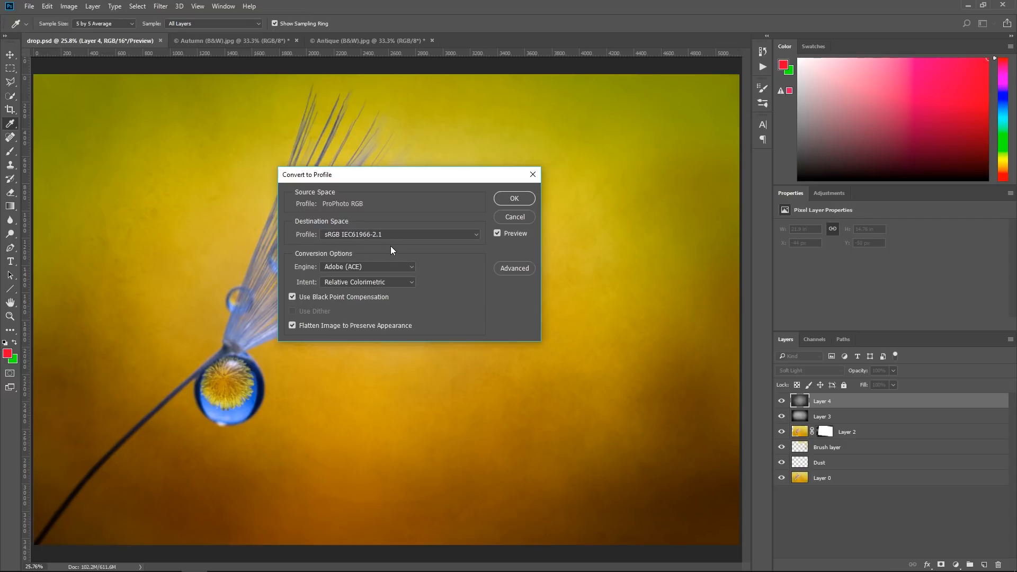
{"action": "left_click", "coordinate": [513, 199]}
{"action": "key", "text": "z"}
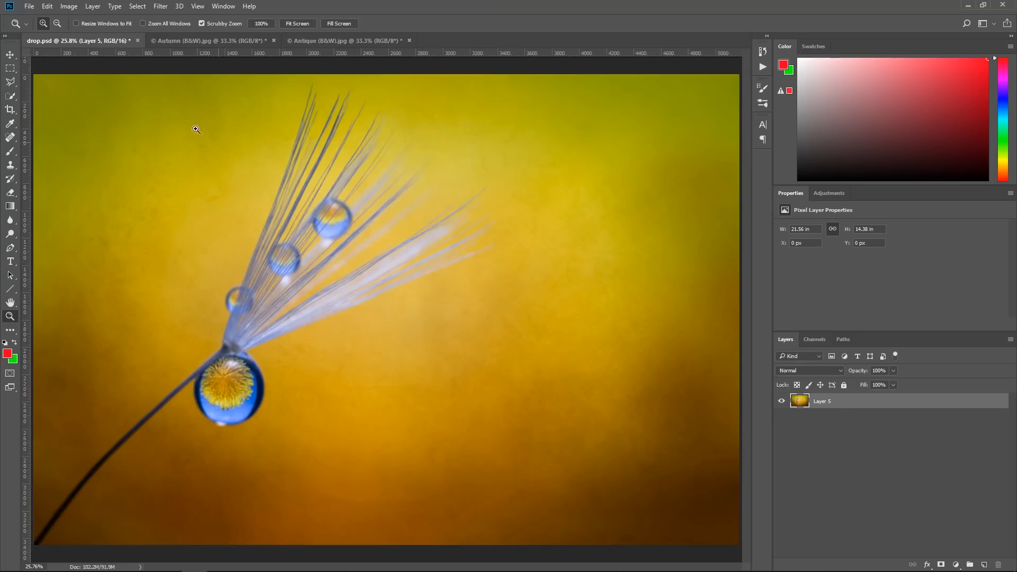
Start saving the flattened image as drop.jpg, opening the images/jpg folder and choosing the JPEG format
{"action": "left_click", "coordinate": [29, 8]}
{"action": "left_click", "coordinate": [46, 120]}
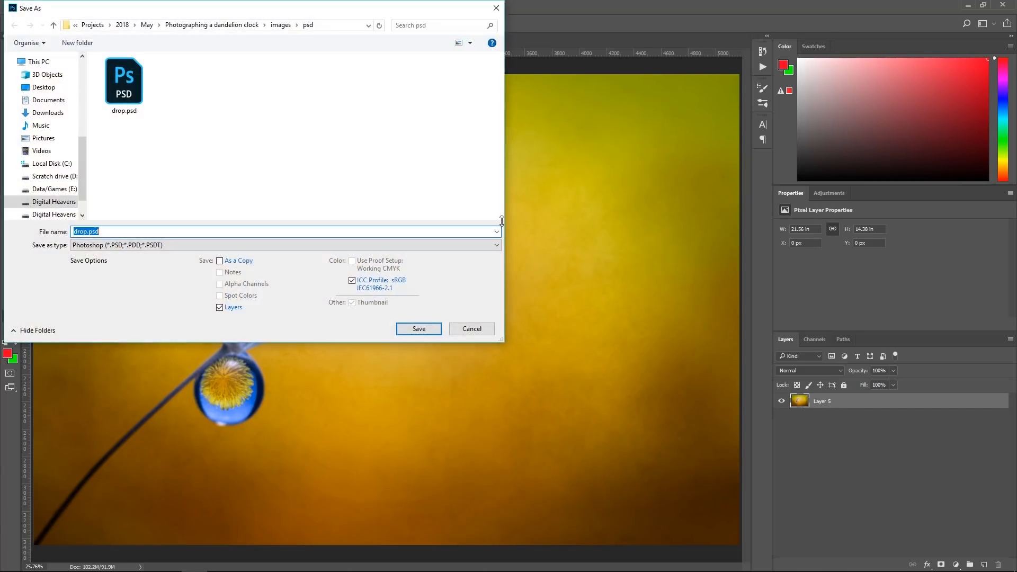
{"action": "left_click", "coordinate": [282, 26]}
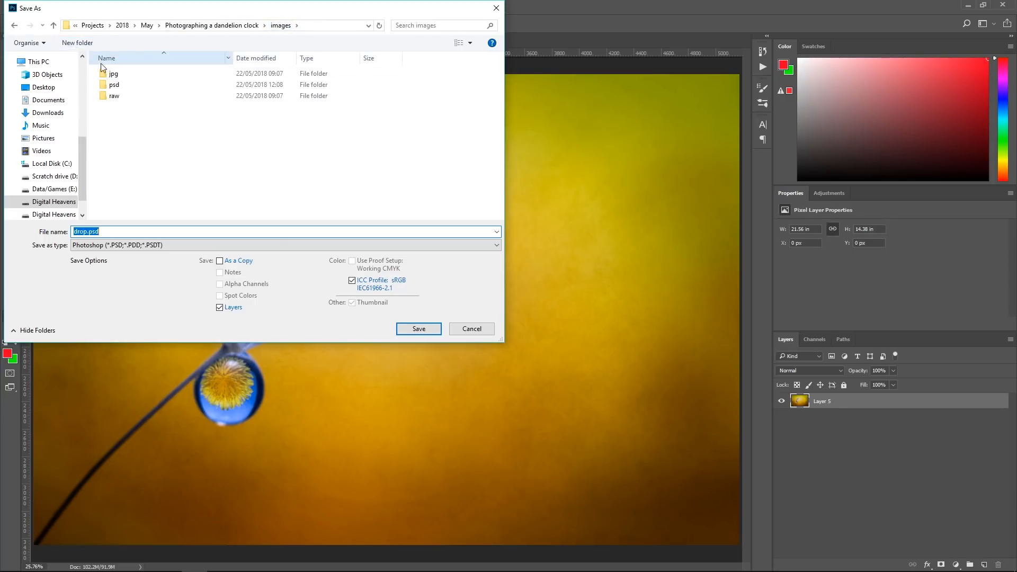
{"action": "double_click", "coordinate": [110, 77]}
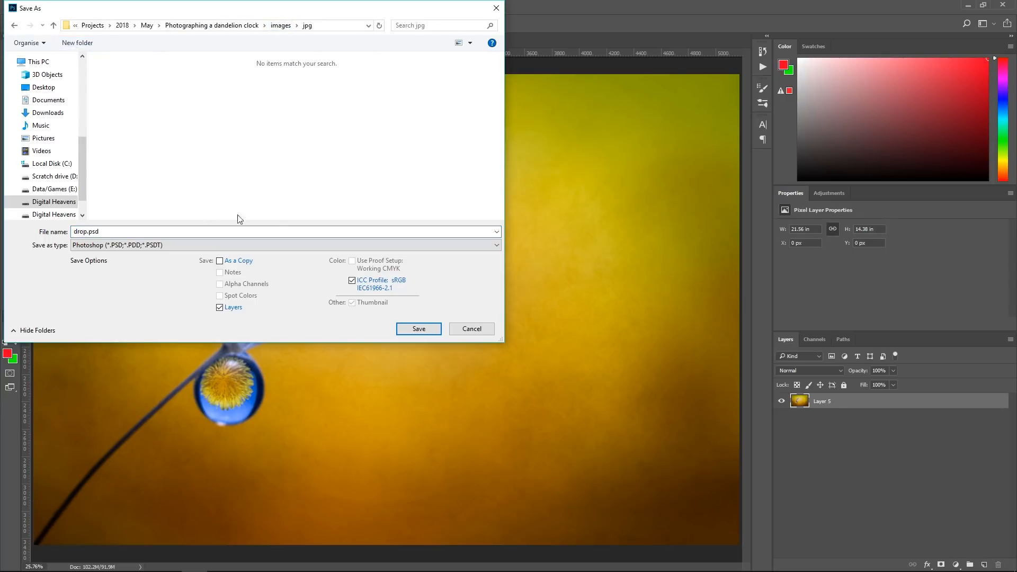
{"action": "left_click", "coordinate": [119, 250]}
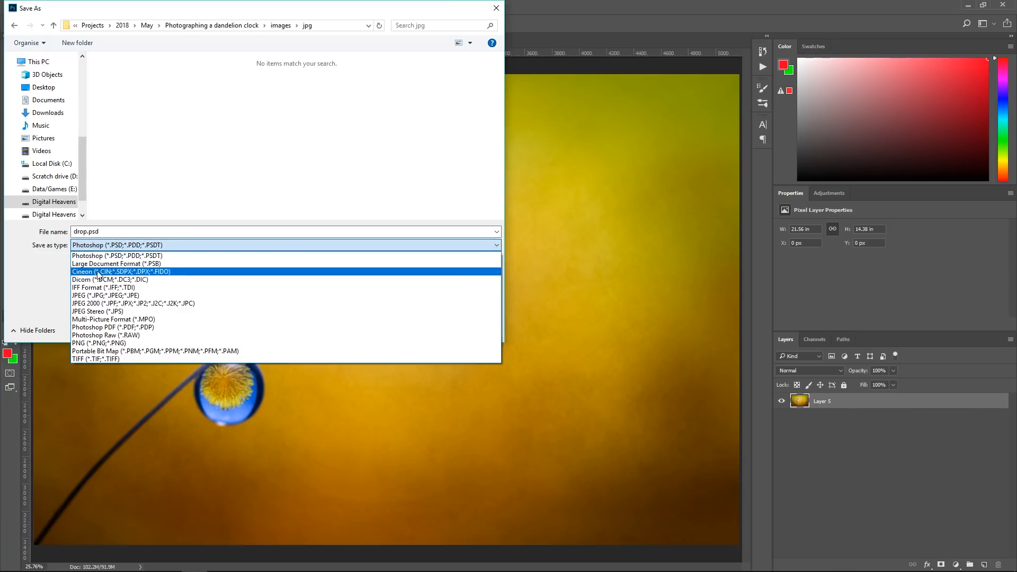
{"action": "left_click", "coordinate": [105, 296]}
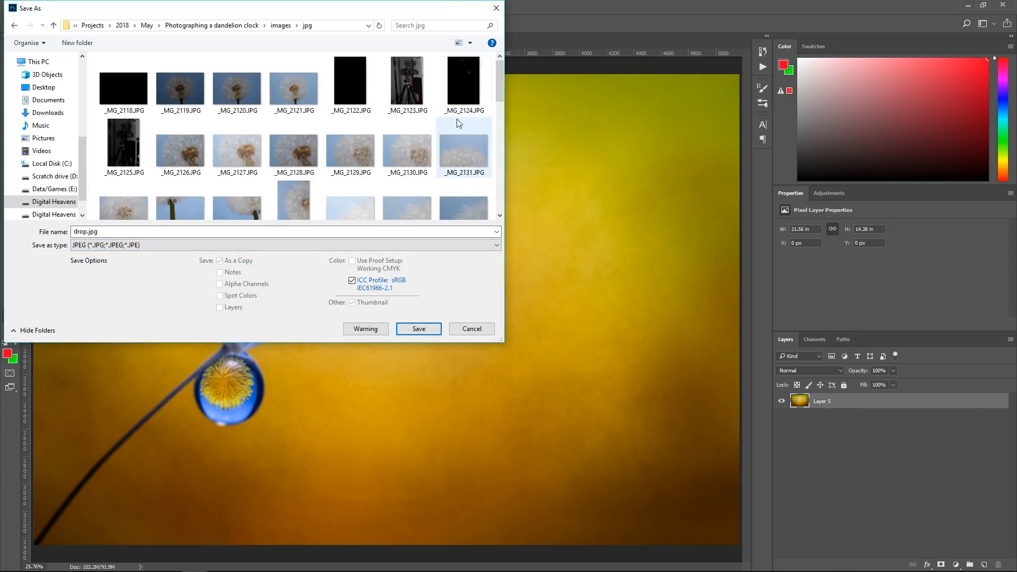
Create a JPEG subfolder inside the images/psd folder and save drop.jpg there at quality 12, Maximum, Baseline Optimized
{"action": "left_click_drag", "start_coordinate": [500, 85], "coordinate": [499, 191]}
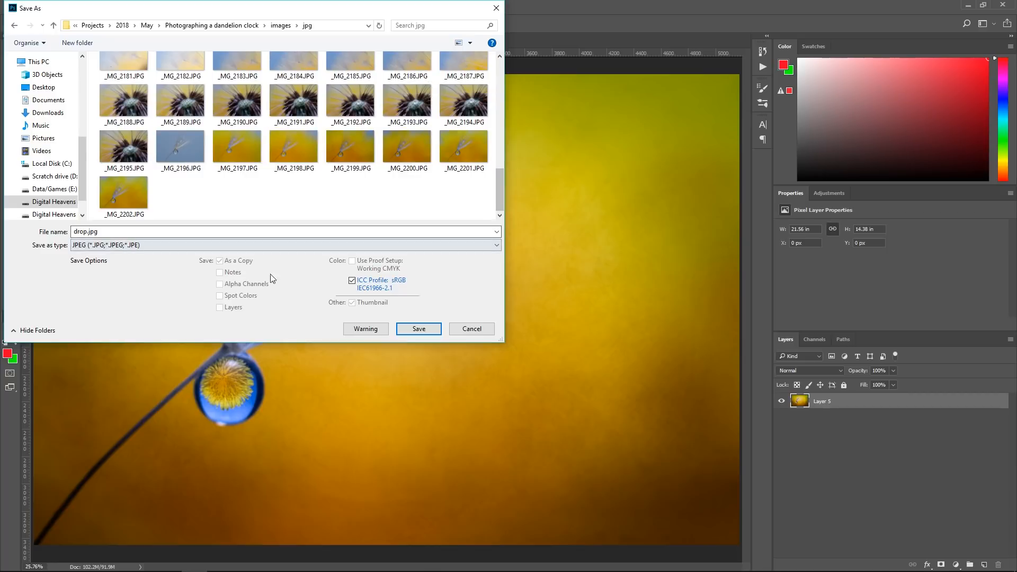
{"action": "left_click", "coordinate": [281, 25]}
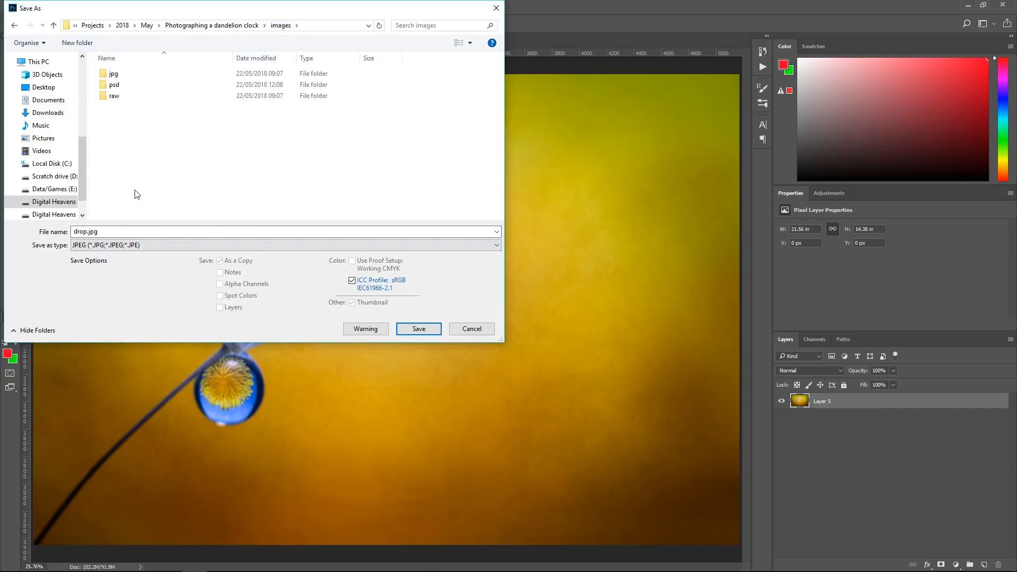
{"action": "double_click", "coordinate": [111, 84]}
{"action": "left_click", "coordinate": [78, 42]}
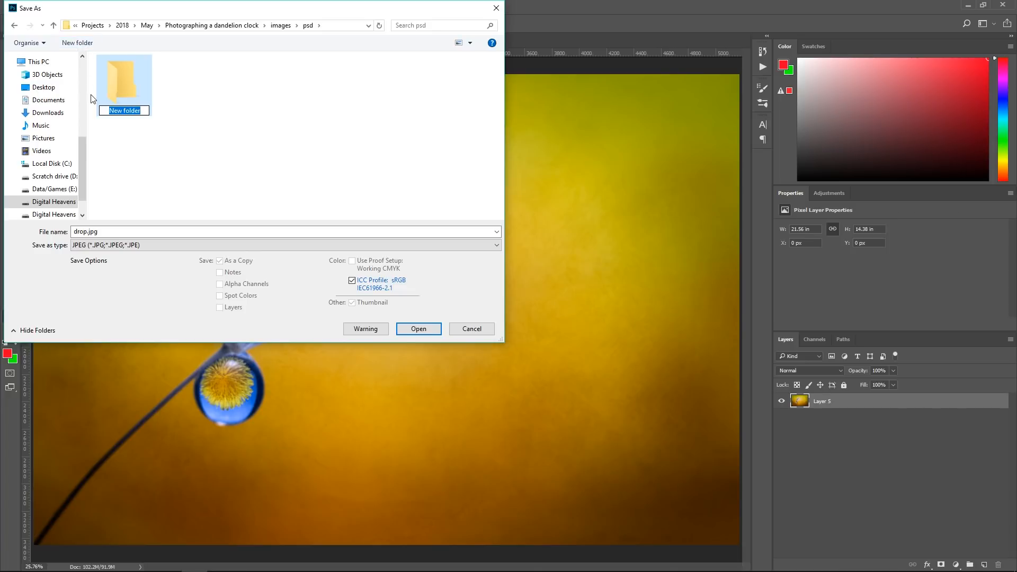
{"action": "type", "text": "jpg"}
{"action": "double_click", "coordinate": [126, 100]}
{"action": "left_click", "coordinate": [417, 329]}
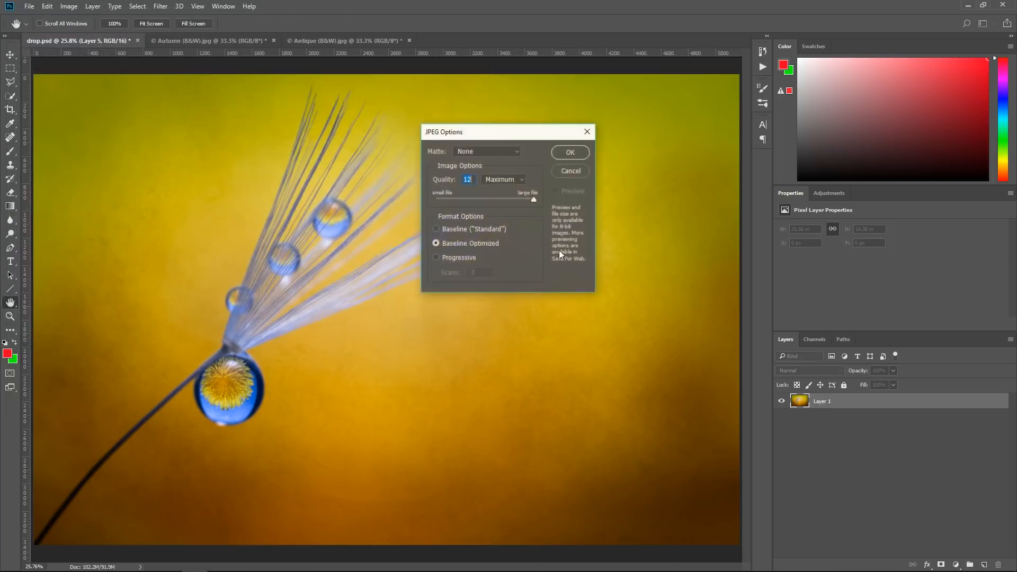
{"action": "left_click", "coordinate": [568, 154]}
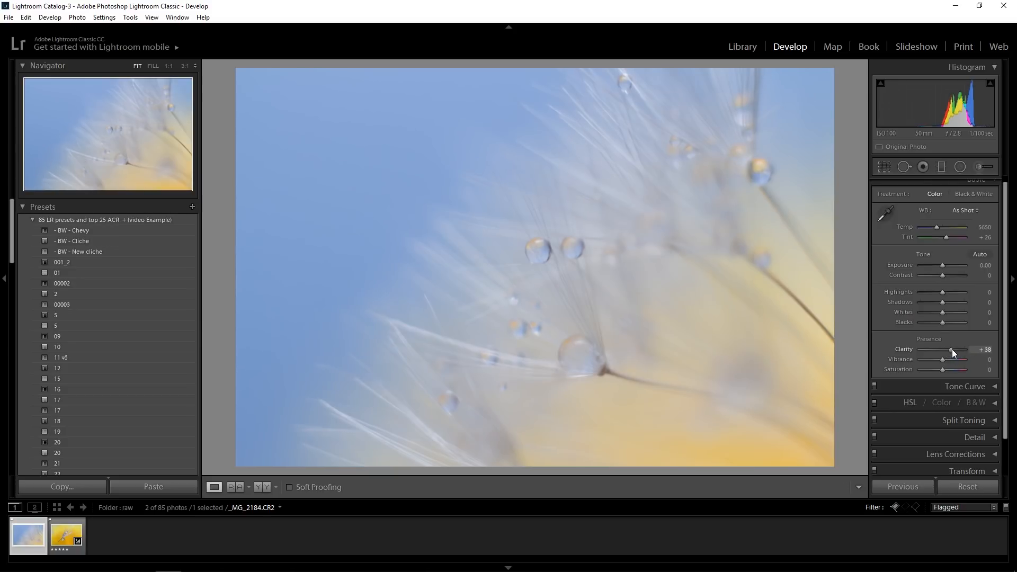
In Lightroom, set the Vibrance of _MG_2184.CR2 to +31 and switch its tone curve to the RGB channel
{"action": "left_click_drag", "start_coordinate": [946, 360], "coordinate": [950, 360]}
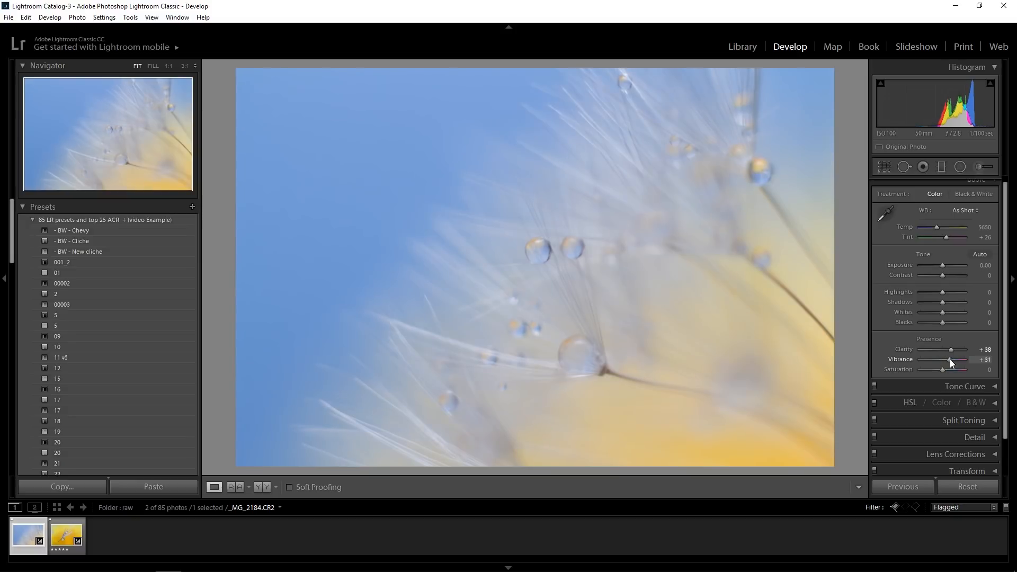
{"action": "left_click", "coordinate": [980, 388]}
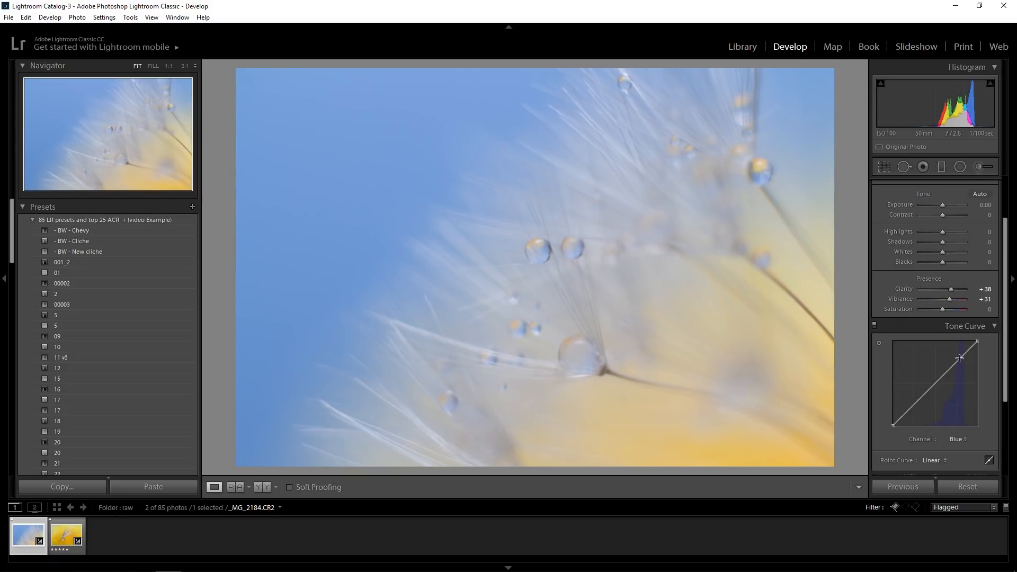
{"action": "left_click", "coordinate": [957, 439]}
{"action": "left_click", "coordinate": [925, 452]}
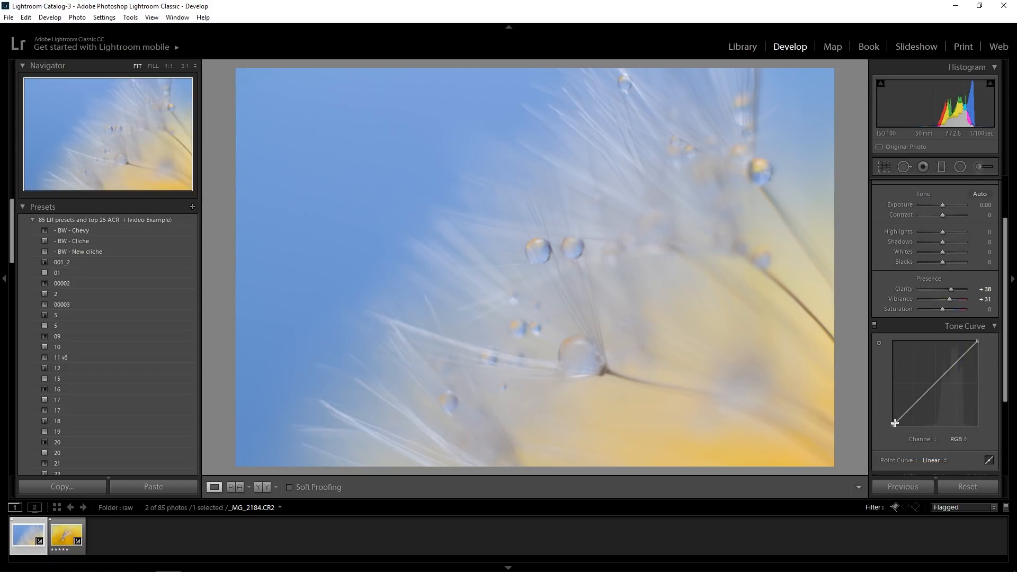
Try moving the black point of the RGB tone curve inward, and undo that change
{"action": "left_click_drag", "start_coordinate": [894, 424], "coordinate": [914, 428]}
{"action": "key", "text": "ctrl+z"}
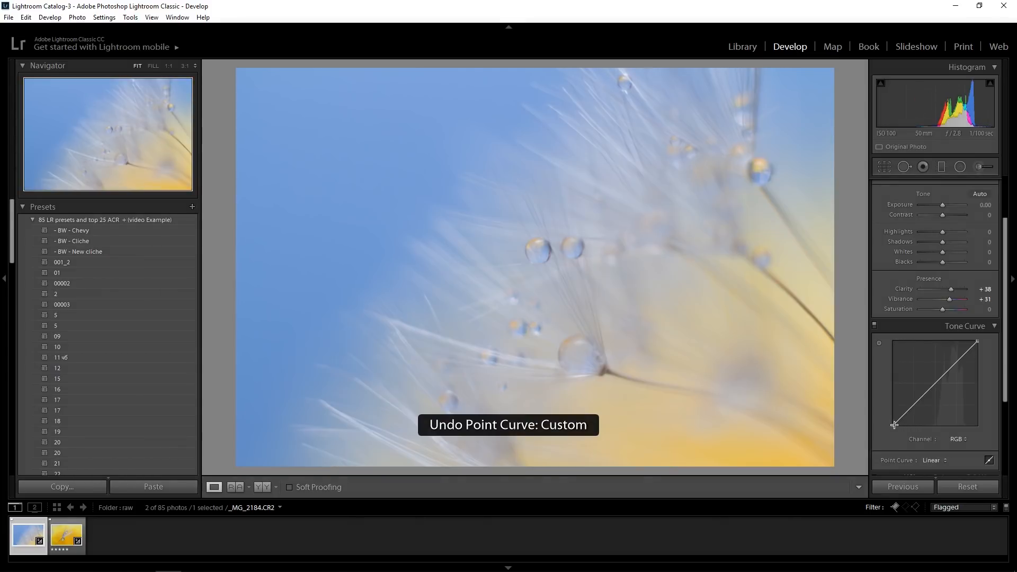
Raise the tone curve's black point to about 7.8% in the RGB channel and lift it in the Blue channel, comparing before and after
{"action": "left_click_drag", "start_coordinate": [895, 427], "coordinate": [892, 423]}
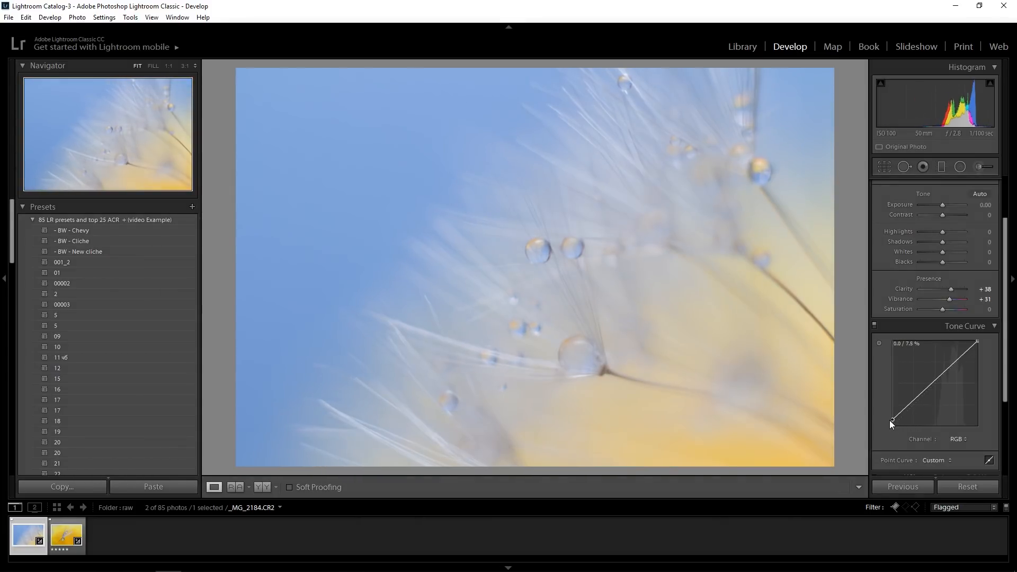
{"action": "left_click", "coordinate": [962, 439]}
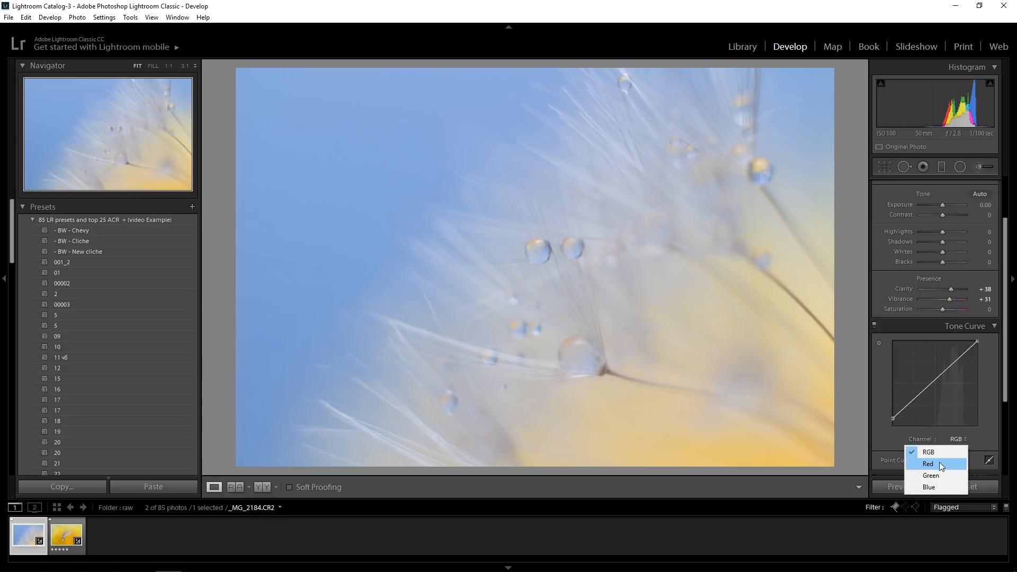
{"action": "left_click", "coordinate": [933, 488]}
{"action": "mouse_move", "coordinate": [892, 425]}
{"action": "left_mouse_down"}
{"action": "mouse_move", "coordinate": [886, 405]}
{"action": "mouse_move", "coordinate": [885, 418]}
{"action": "left_mouse_up"}
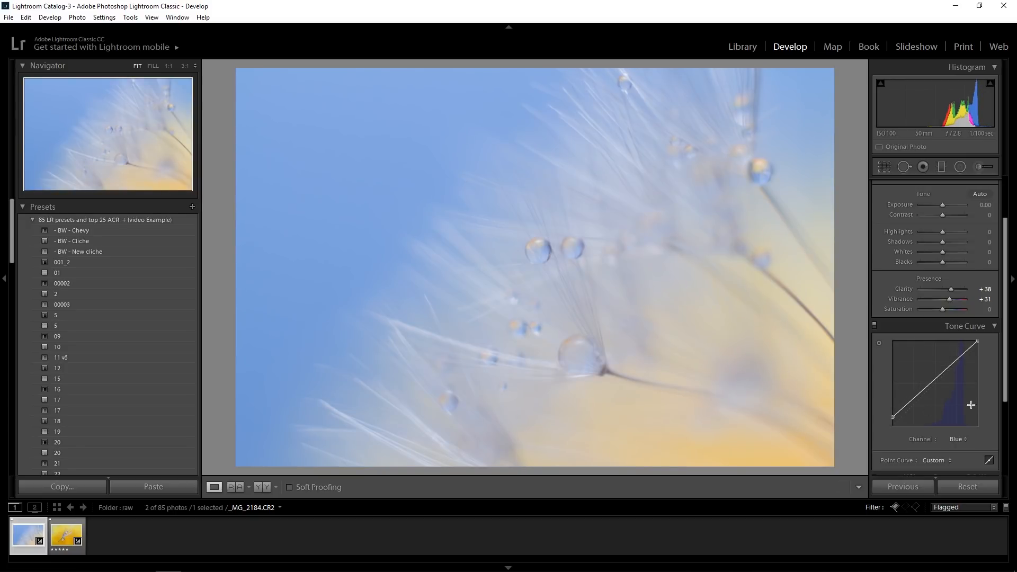
{"action": "left_click", "coordinate": [875, 326]}
{"action": "left_click", "coordinate": [875, 325]}
{"action": "left_click", "coordinate": [875, 326]}
{"action": "left_click", "coordinate": [875, 326]}
{"action": "left_click", "coordinate": [994, 327]}
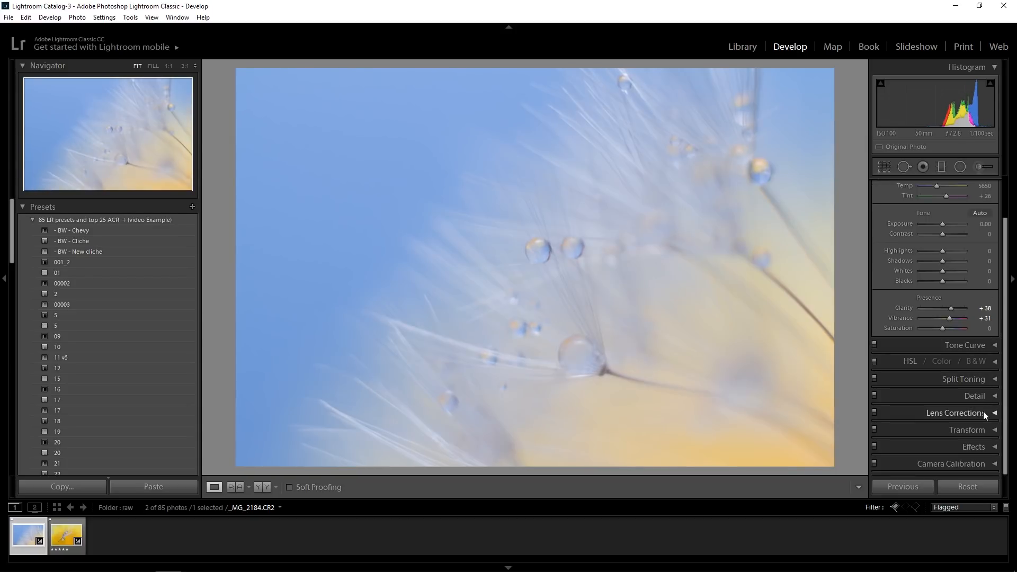
Set the photo's Saturation to +40 and the sharpening Amount to 73
{"action": "mouse_move", "coordinate": [943, 330]}
{"action": "left_mouse_down"}
{"action": "mouse_move", "coordinate": [962, 328]}
{"action": "mouse_move", "coordinate": [953, 330]}
{"action": "left_mouse_up"}
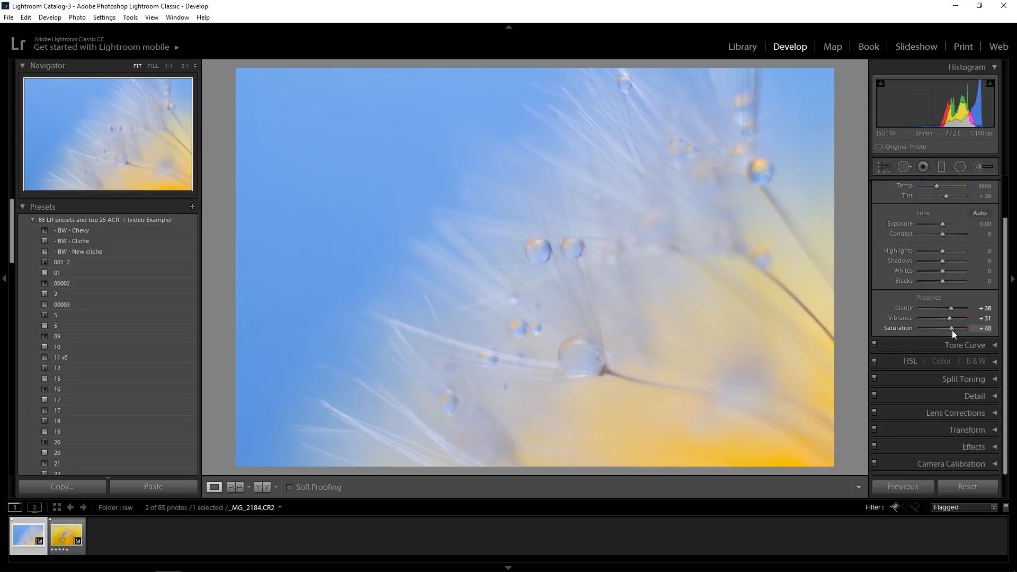
{"action": "left_click", "coordinate": [990, 397]}
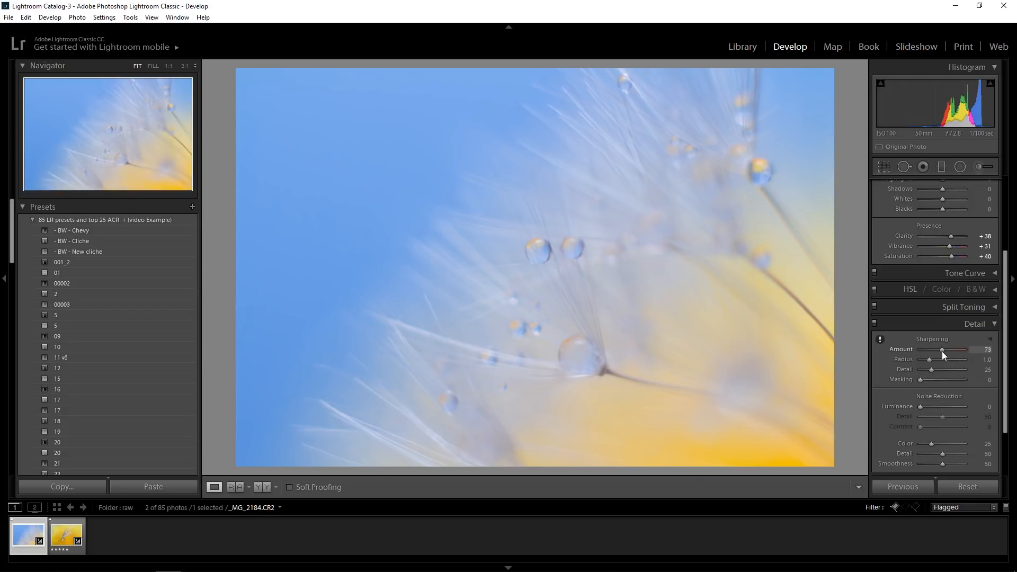
{"action": "left_click_drag", "start_coordinate": [940, 354], "coordinate": [943, 380]}
{"action": "left_click", "coordinate": [993, 323]}
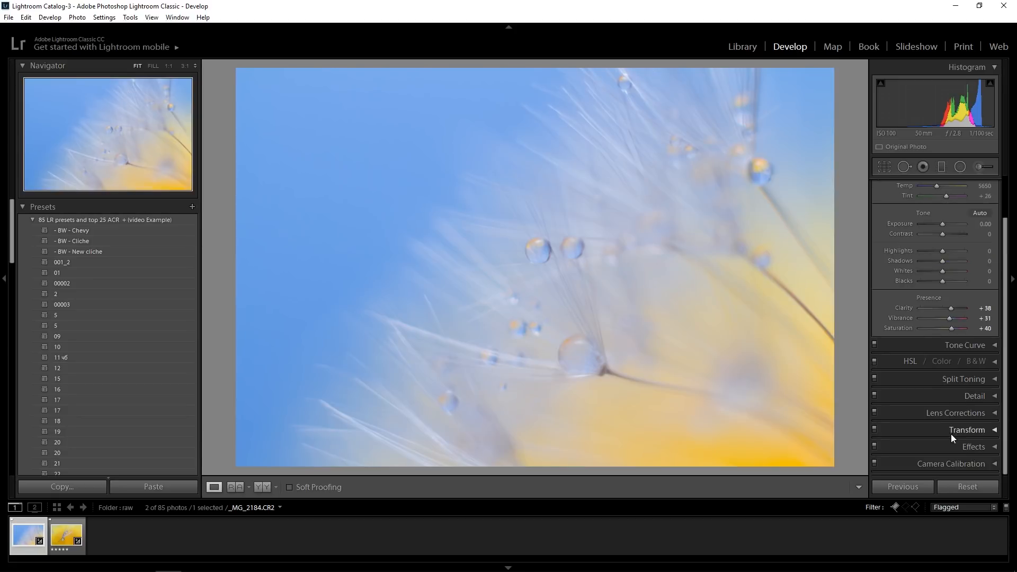
Enable chromatic aberration removal and lens profile corrections for the dandelion photo
{"action": "left_click", "coordinate": [995, 413]}
{"action": "left_click", "coordinate": [881, 320]}
{"action": "left_click", "coordinate": [881, 330]}
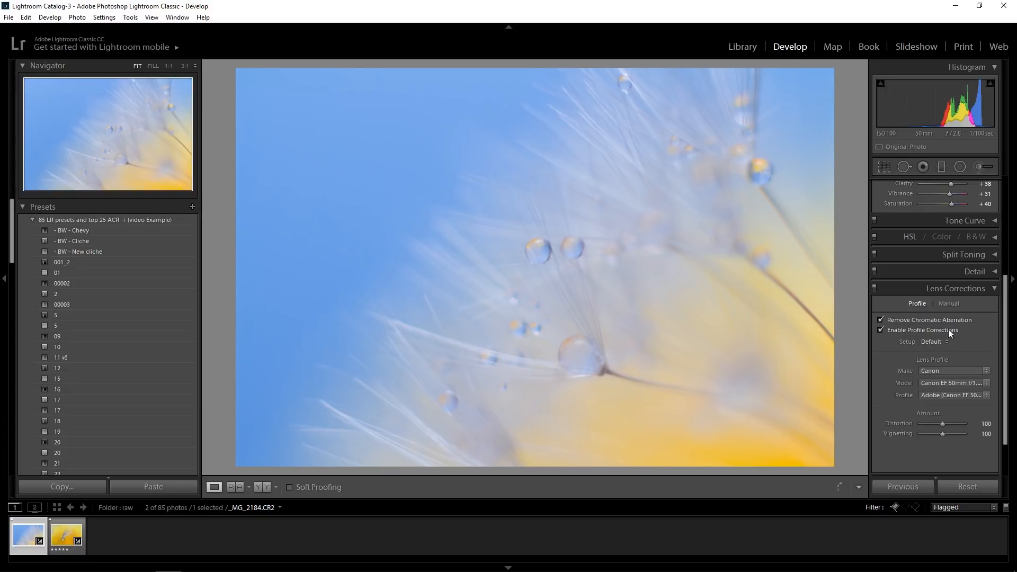
{"action": "left_click", "coordinate": [991, 290]}
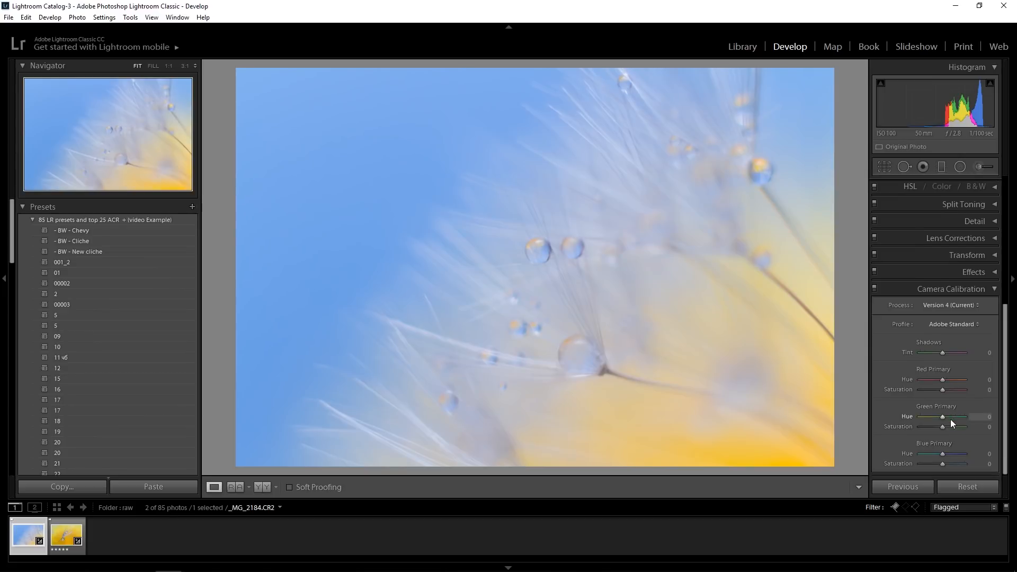
In the camera calibration, set the Green Primary Hue to -14 and lower the Blue Primary Hue
{"action": "mouse_move", "coordinate": [943, 418]}
{"action": "left_mouse_down"}
{"action": "mouse_move", "coordinate": [962, 415]}
{"action": "mouse_move", "coordinate": [940, 419]}
{"action": "left_mouse_up"}
{"action": "mouse_move", "coordinate": [944, 382]}
{"action": "left_mouse_down"}
{"action": "mouse_move", "coordinate": [952, 383]}
{"action": "mouse_move", "coordinate": [943, 384]}
{"action": "left_mouse_up"}
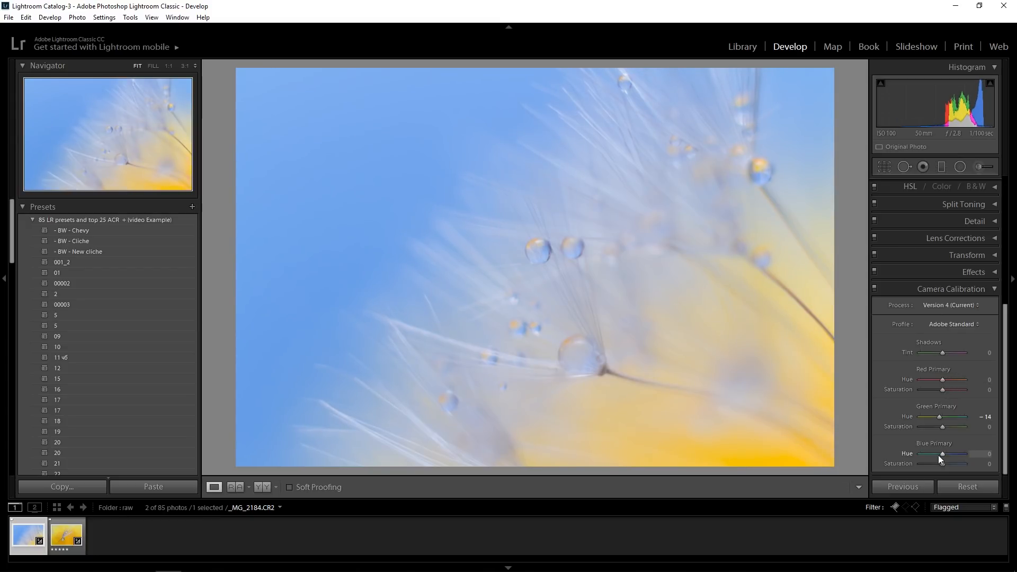
{"action": "mouse_move", "coordinate": [943, 453]}
{"action": "left_mouse_down"}
{"action": "mouse_move", "coordinate": [955, 451]}
{"action": "mouse_move", "coordinate": [938, 453]}
{"action": "left_mouse_up"}
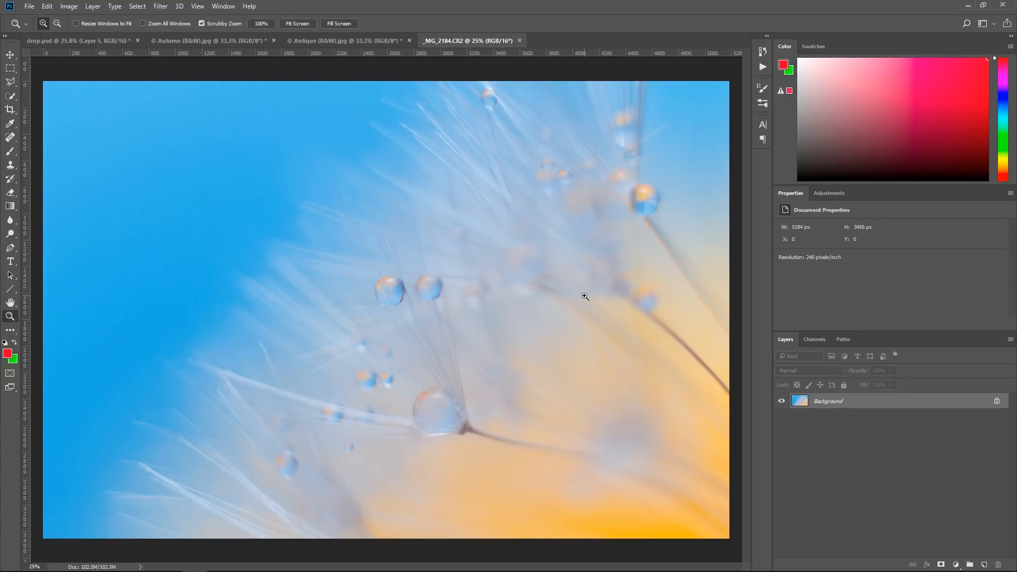
In Photoshop, crop _MG_2184.CR2 at its original ratio to about 4704 × 3136 px, trimming mainly the right and bottom edges
{"action": "left_click", "coordinate": [10, 109]}
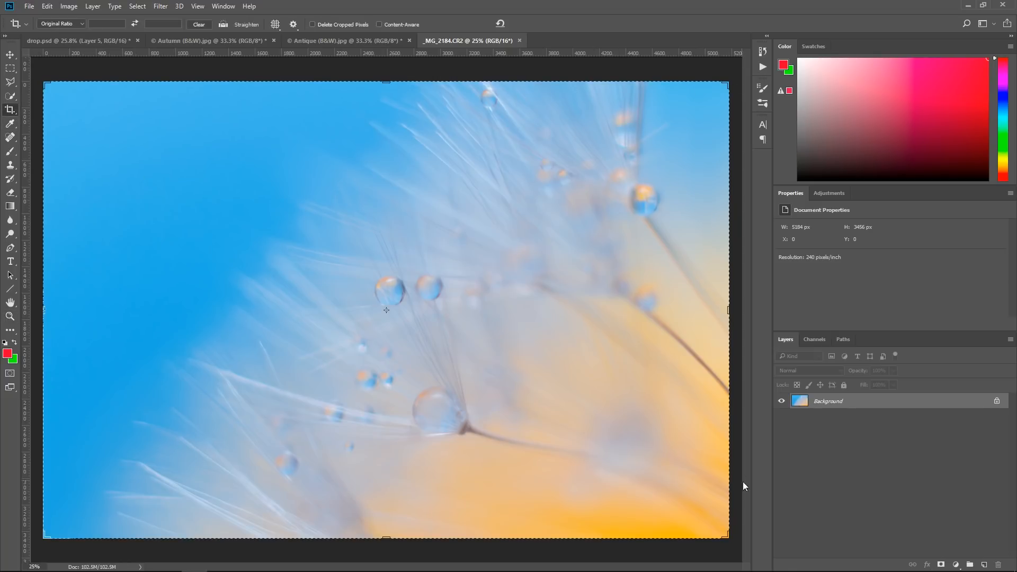
{"action": "left_click_drag", "start_coordinate": [729, 540], "coordinate": [705, 522]}
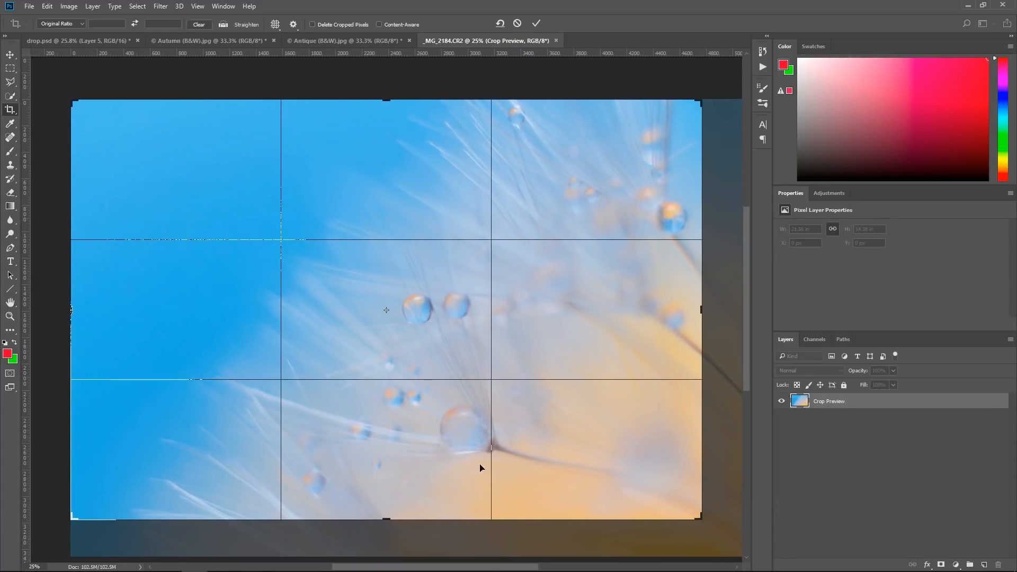
{"action": "mouse_move", "coordinate": [697, 101]}
{"action": "left_mouse_down"}
{"action": "mouse_move", "coordinate": [689, 107]}
{"action": "mouse_move", "coordinate": [696, 101]}
{"action": "left_mouse_up"}
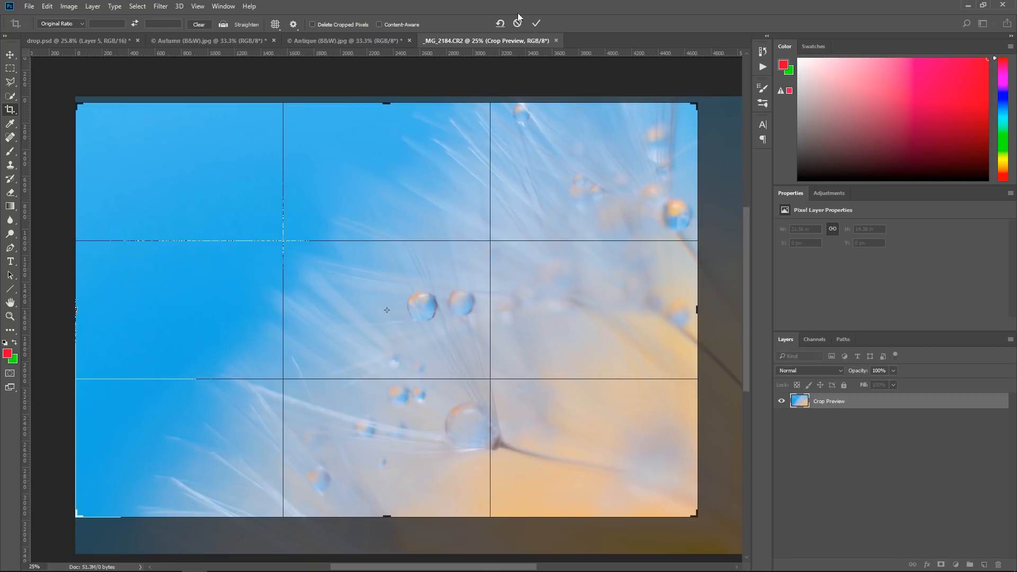
{"action": "left_click", "coordinate": [536, 24]}
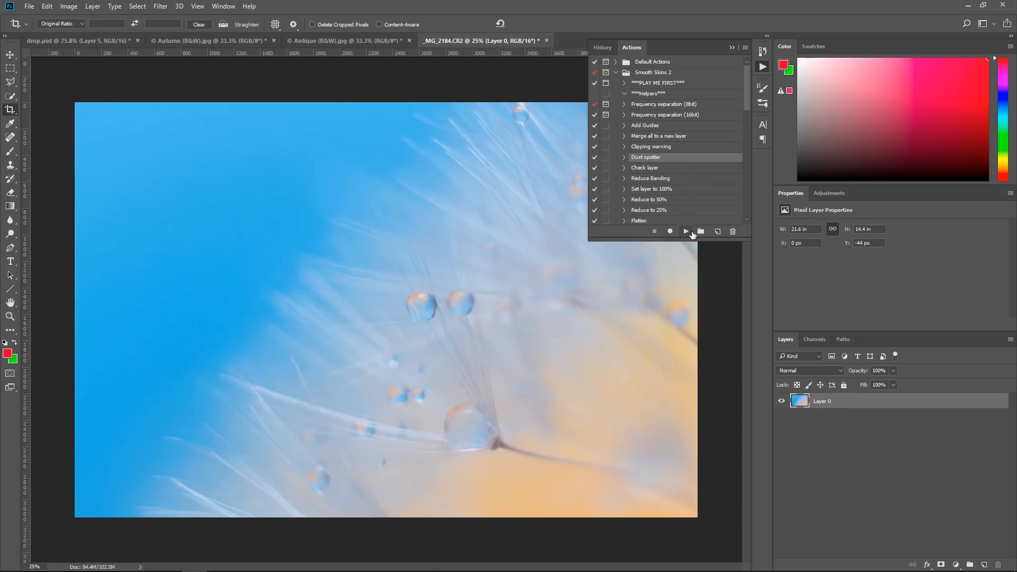
Run the Dust spotter action on the cropped photo, inspect it up close for dust spots, and delete the Dust Spotter layer
{"action": "left_click", "coordinate": [691, 232]}
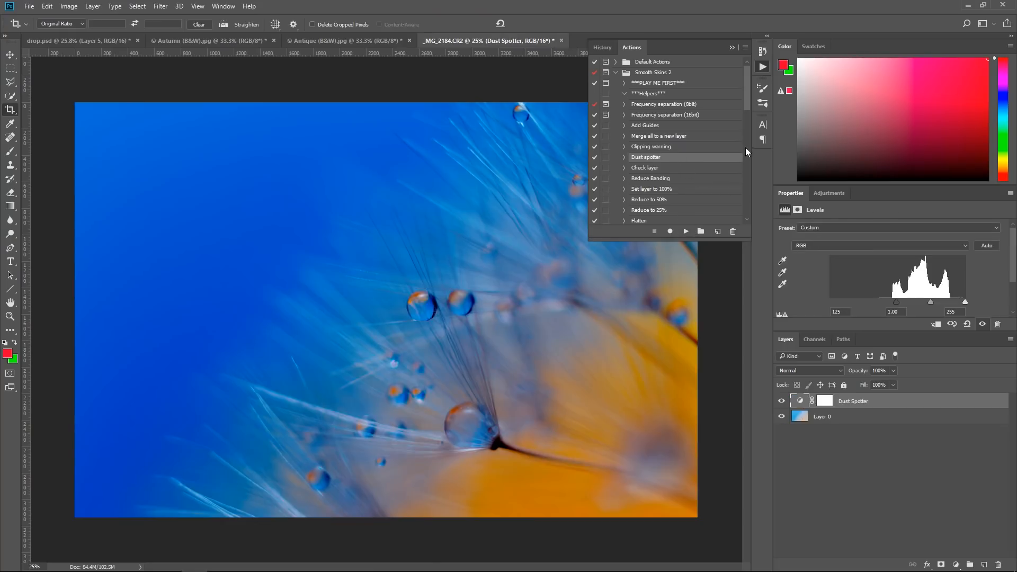
{"action": "left_click", "coordinate": [733, 49]}
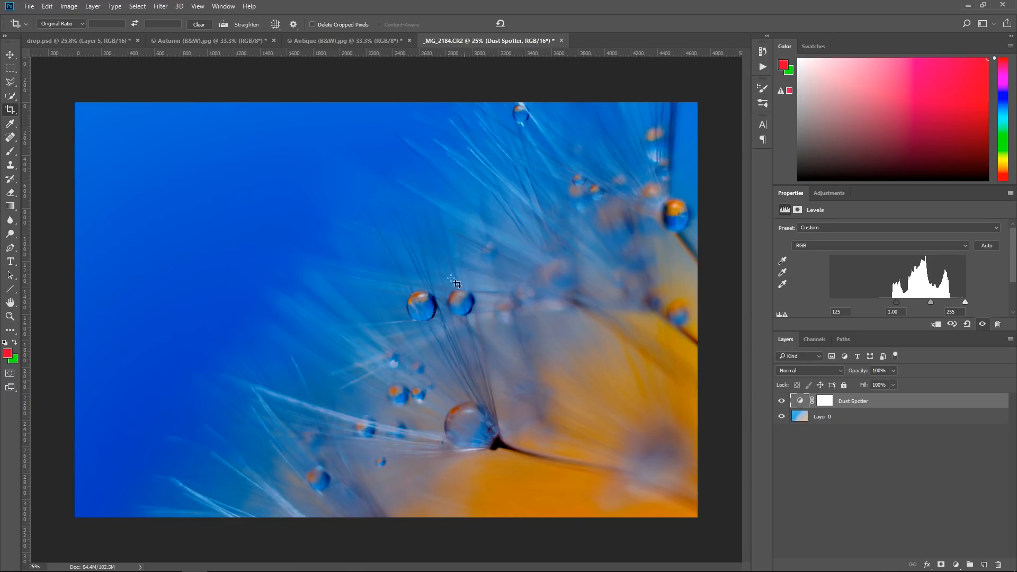
{"action": "left_click", "coordinate": [11, 317]}
{"action": "left_click", "coordinate": [116, 390]}
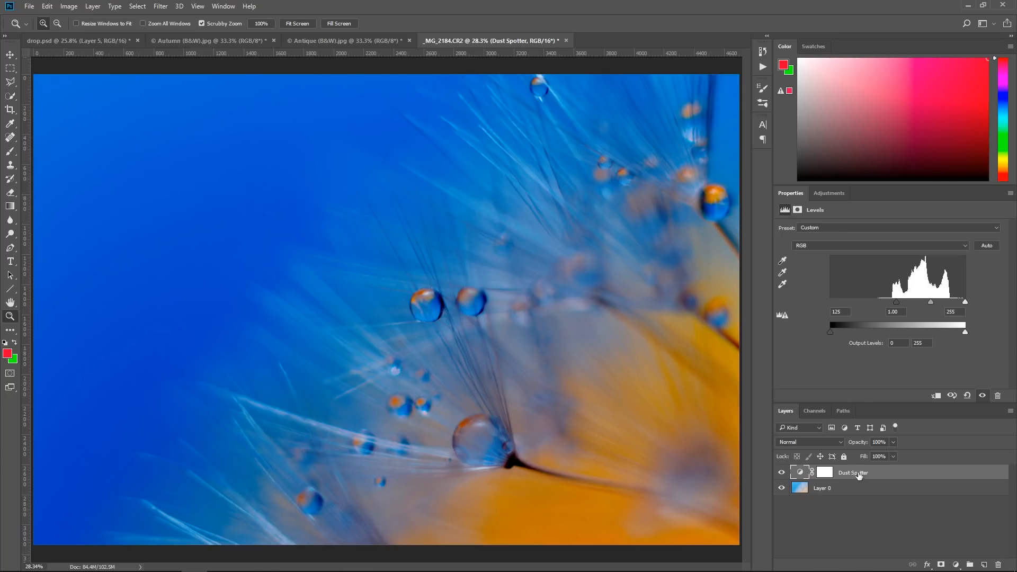
{"action": "left_click_drag", "start_coordinate": [859, 476], "coordinate": [998, 565]}
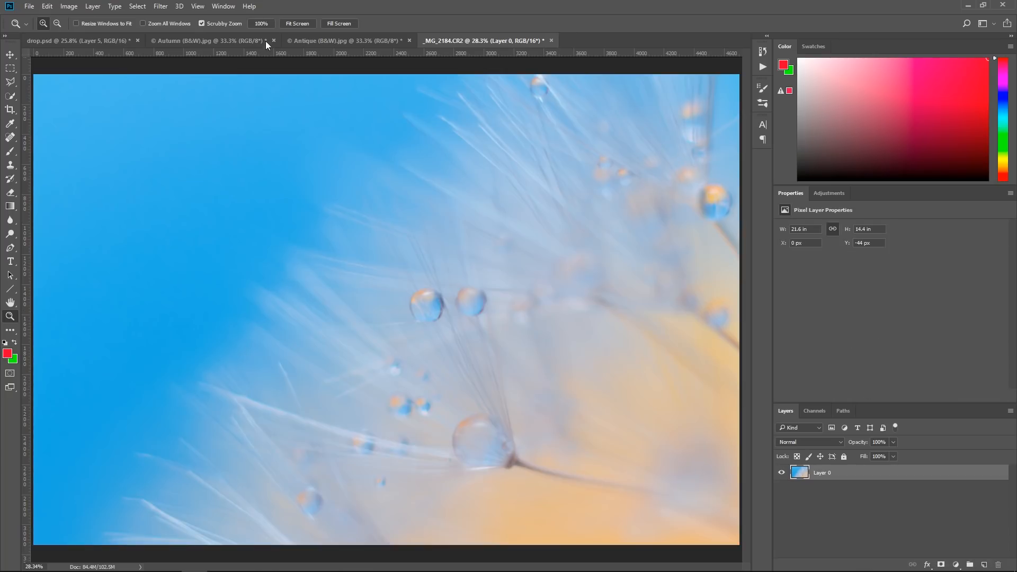
{"action": "left_click", "coordinate": [259, 24]}
{"action": "left_click", "coordinate": [298, 24]}
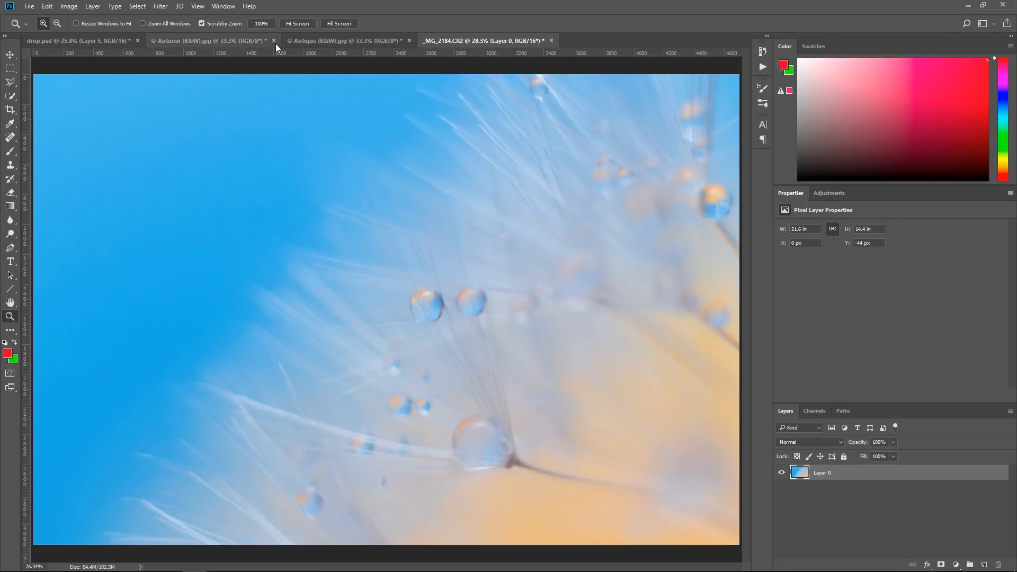
Close the Autumn (B&W).jpg and Antique (B&W).jpg texture documents without saving changes
{"action": "left_click", "coordinate": [273, 42]}
{"action": "left_click", "coordinate": [497, 212]}
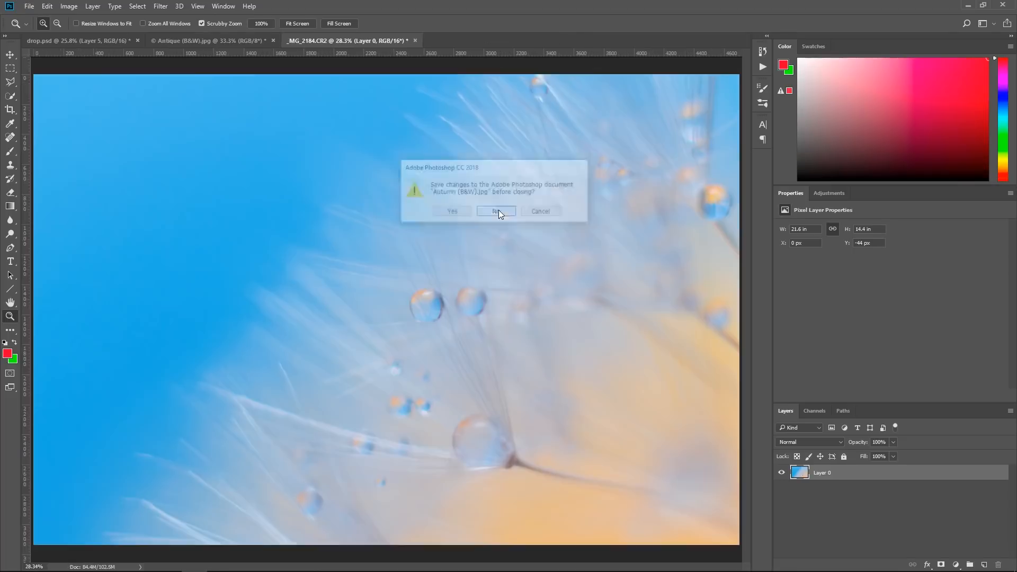
{"action": "left_click", "coordinate": [273, 40]}
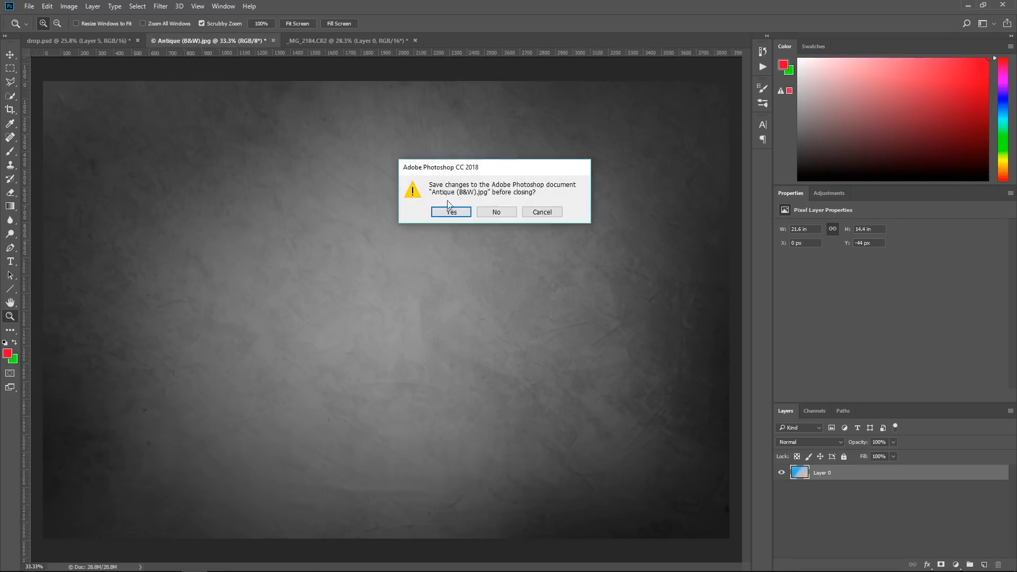
{"action": "left_click", "coordinate": [483, 212]}
Restore the layered version of drop.psd by reverting its history to the Delete Layer (Save As) state
{"action": "left_click", "coordinate": [83, 42]}
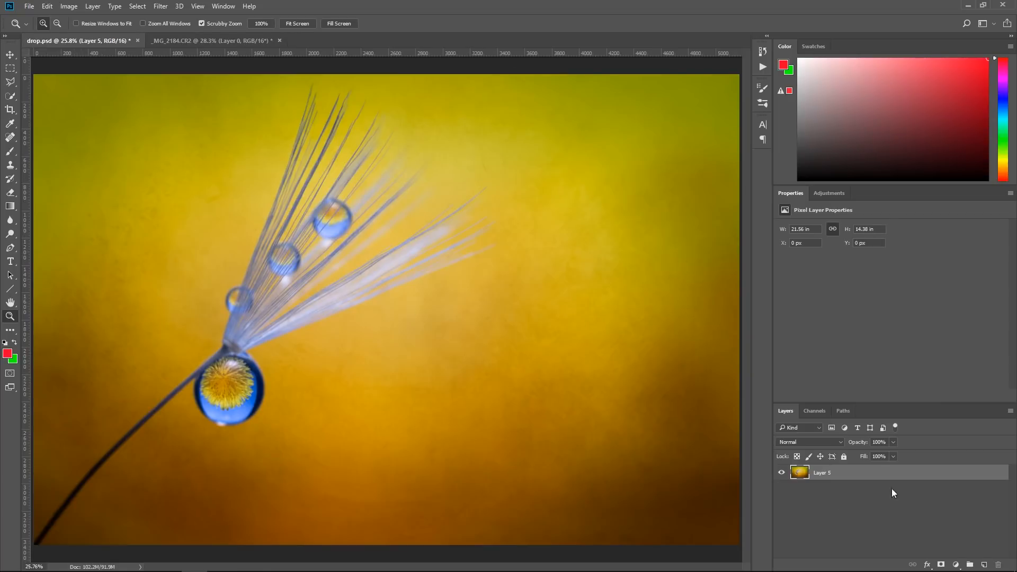
{"action": "left_click", "coordinate": [763, 52]}
{"action": "scroll", "coordinate": [683, 192], "scroll_direction": "down", "scroll_amount": 10}
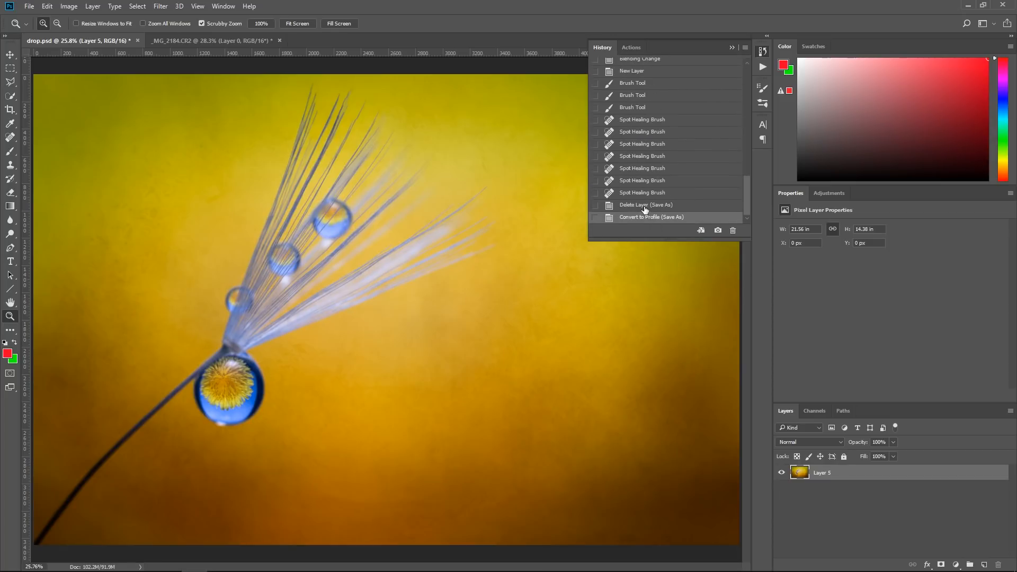
{"action": "left_click", "coordinate": [643, 206]}
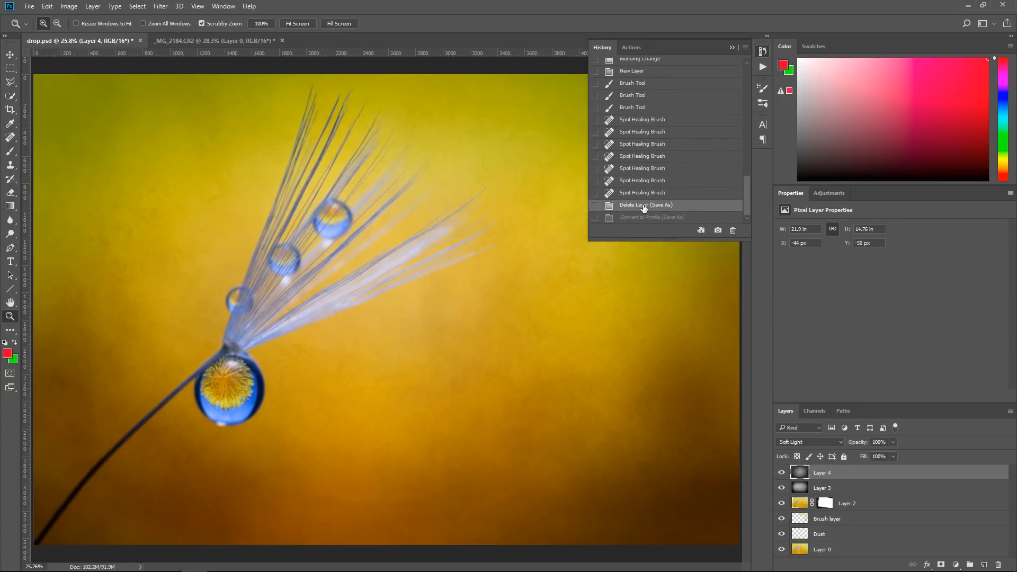
{"action": "left_click", "coordinate": [732, 47]}
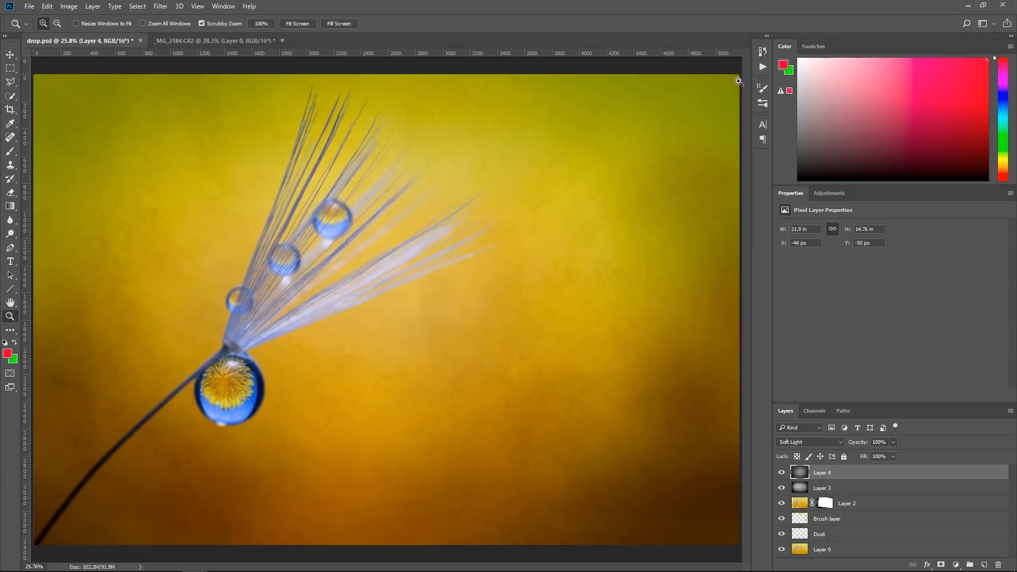
Copy the two Soft Light texture layers, Layer 3 and Layer 4, from drop.psd into the _MG_2184.CR2 document
{"action": "left_click", "coordinate": [860, 487], "text": "shift"}
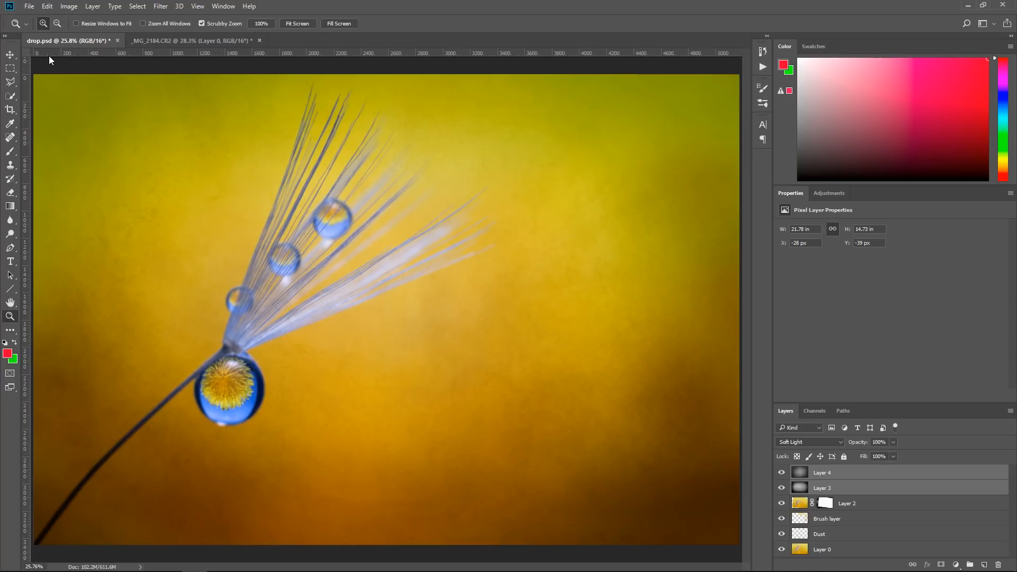
{"action": "left_click", "coordinate": [10, 55]}
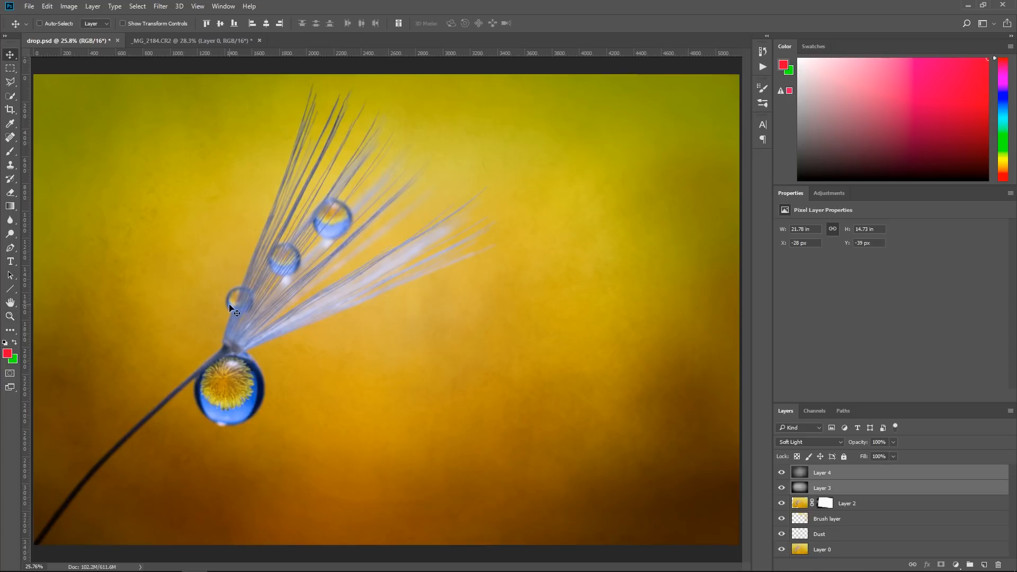
{"action": "left_click_drag", "start_coordinate": [177, 295], "coordinate": [285, 325]}
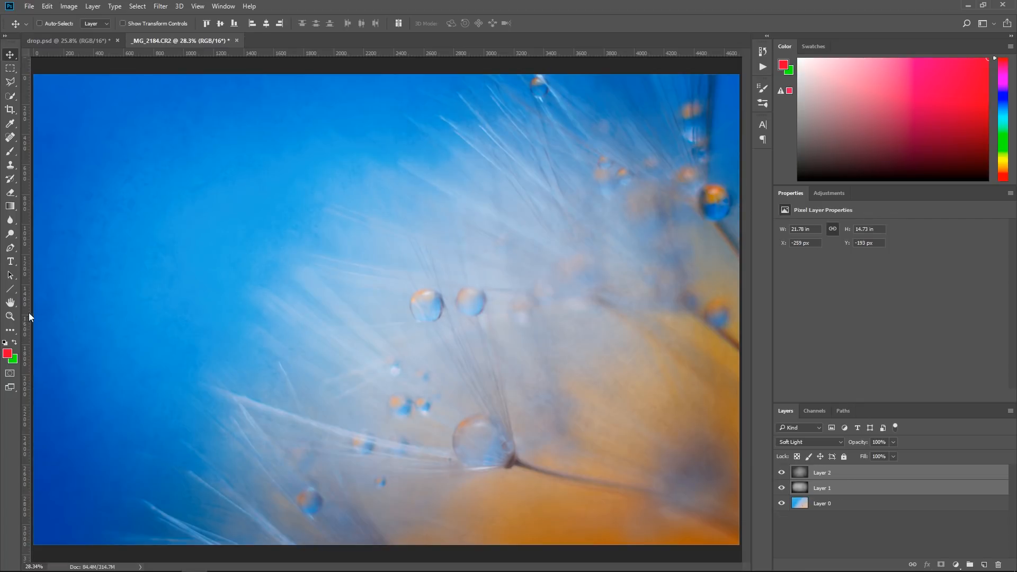
{"action": "key", "text": "z"}
{"action": "left_click", "coordinate": [617, 128]}
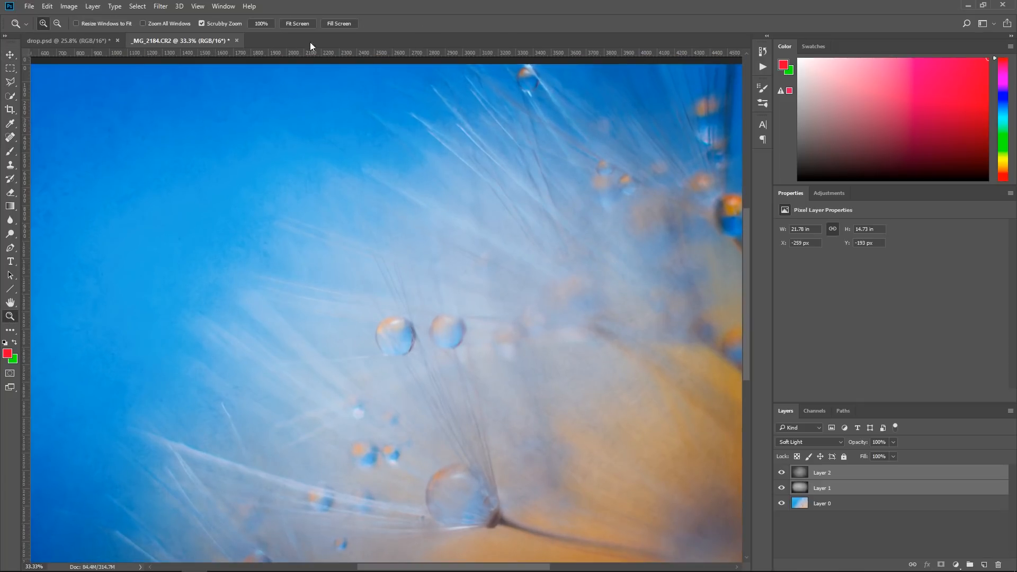
{"action": "left_click", "coordinate": [299, 24]}
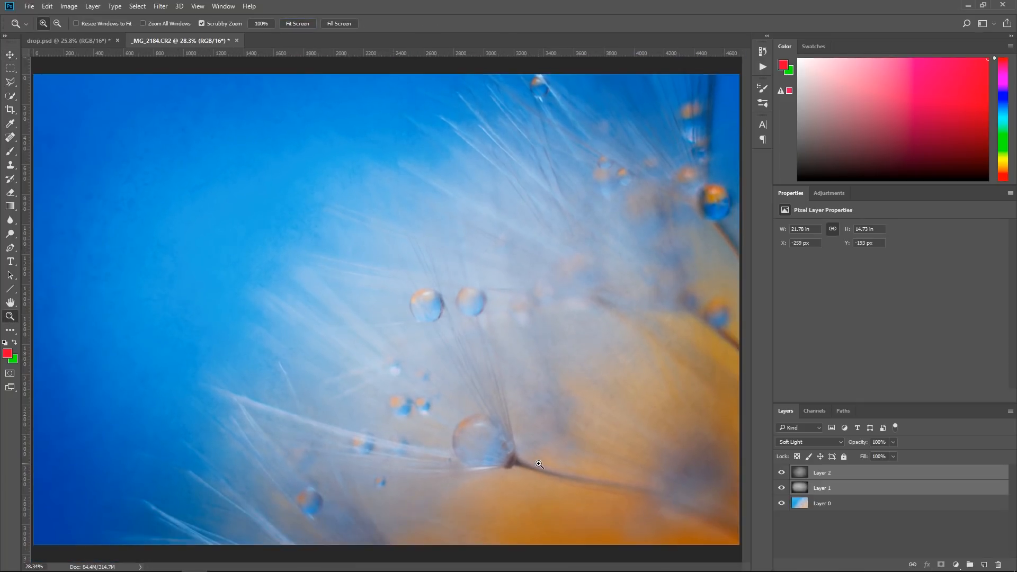
Lower the opacity of texture Layer 1 and compare the dandelion photo with and without the texture layers
{"action": "left_click", "coordinate": [869, 543]}
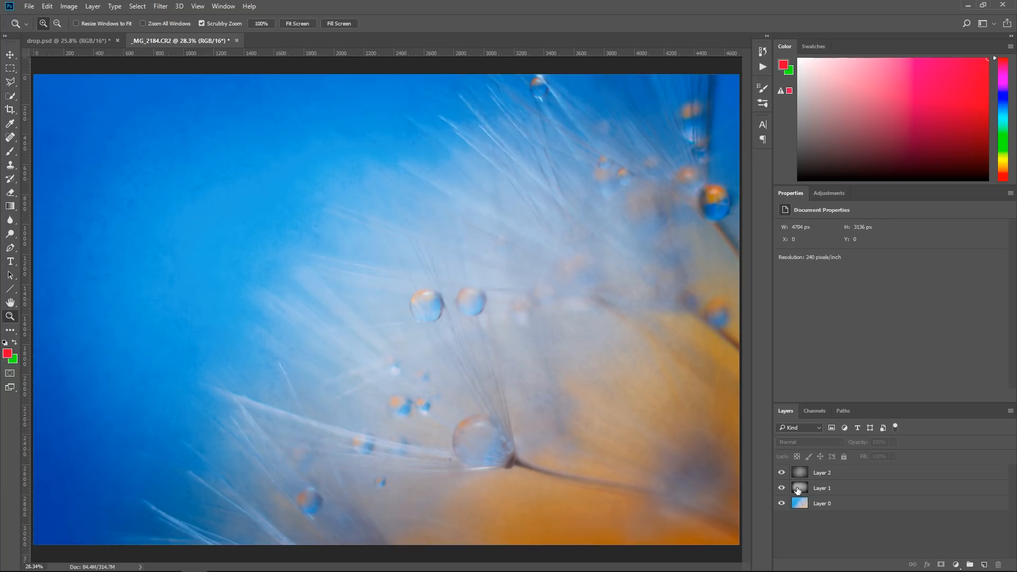
{"action": "left_click", "coordinate": [782, 488]}
{"action": "left_click", "coordinate": [782, 488]}
{"action": "left_click", "coordinate": [833, 488]}
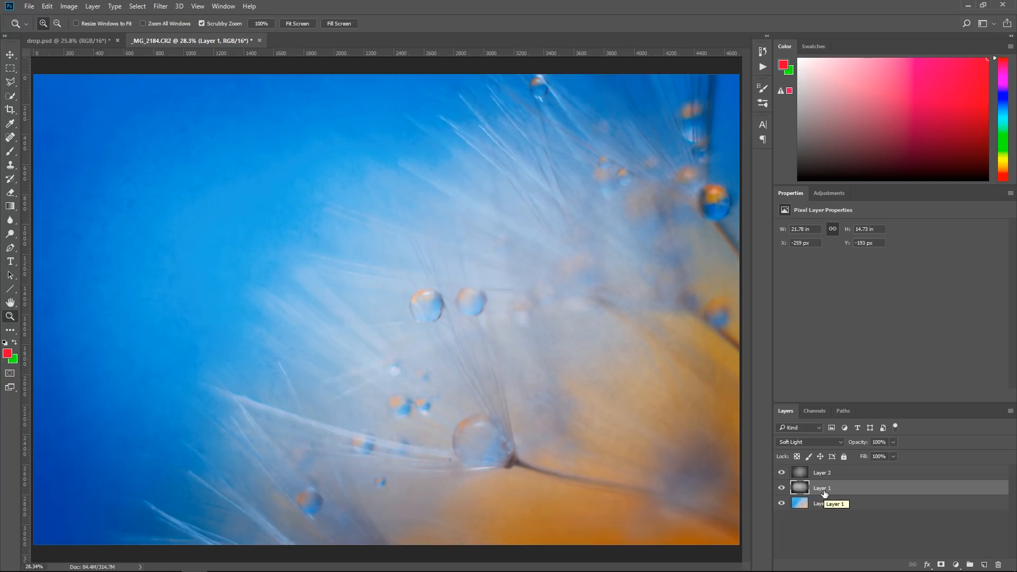
{"action": "left_click_drag", "start_coordinate": [853, 442], "coordinate": [861, 443]}
{"action": "left_click", "coordinate": [850, 507]}
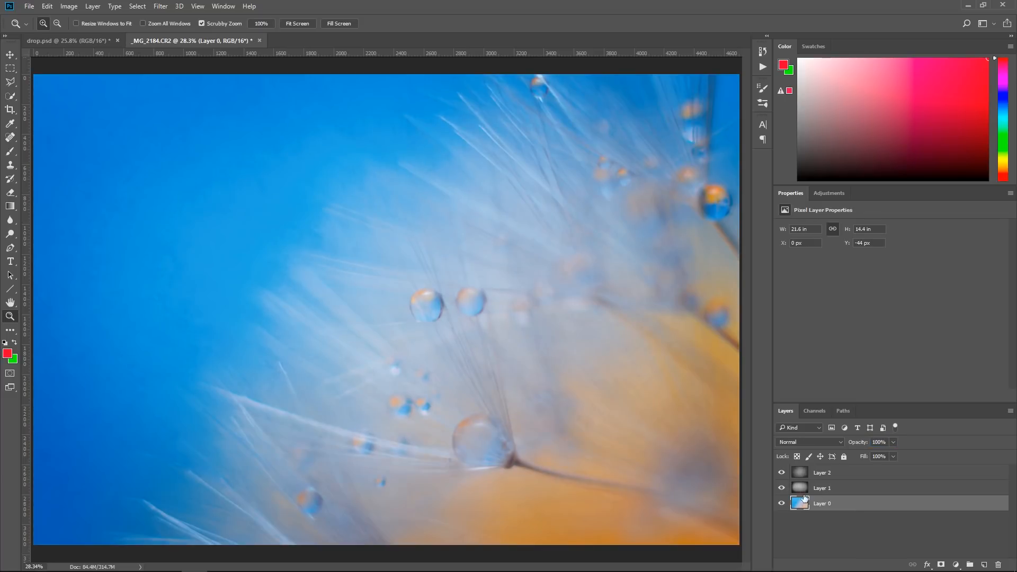
{"action": "left_click", "coordinate": [782, 473]}
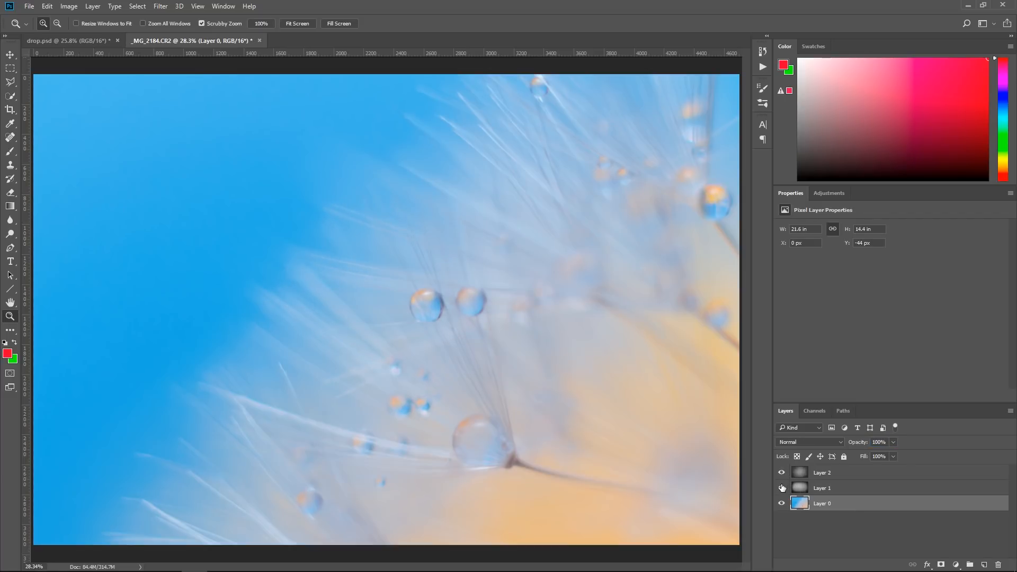
{"action": "left_click", "coordinate": [782, 488]}
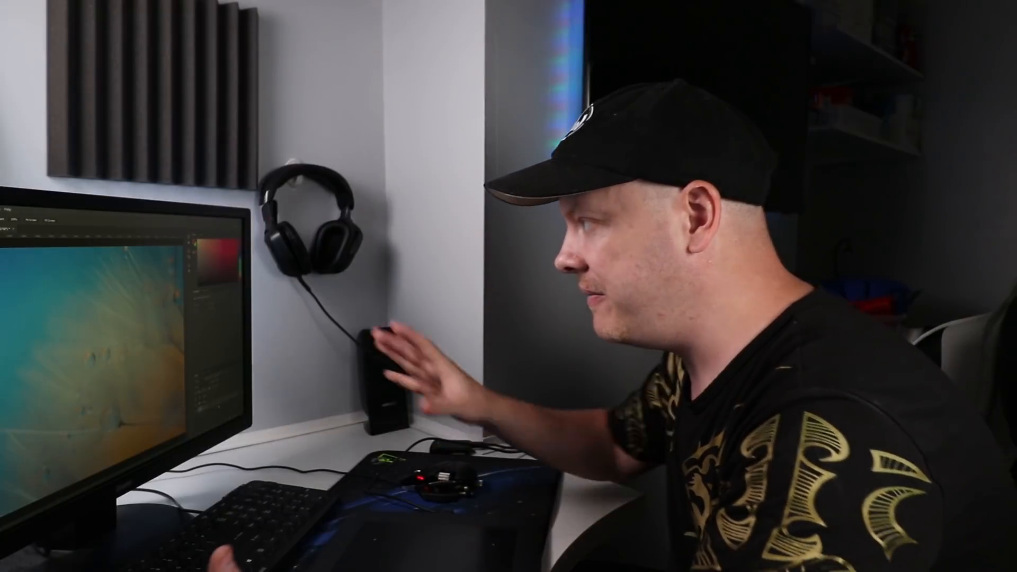